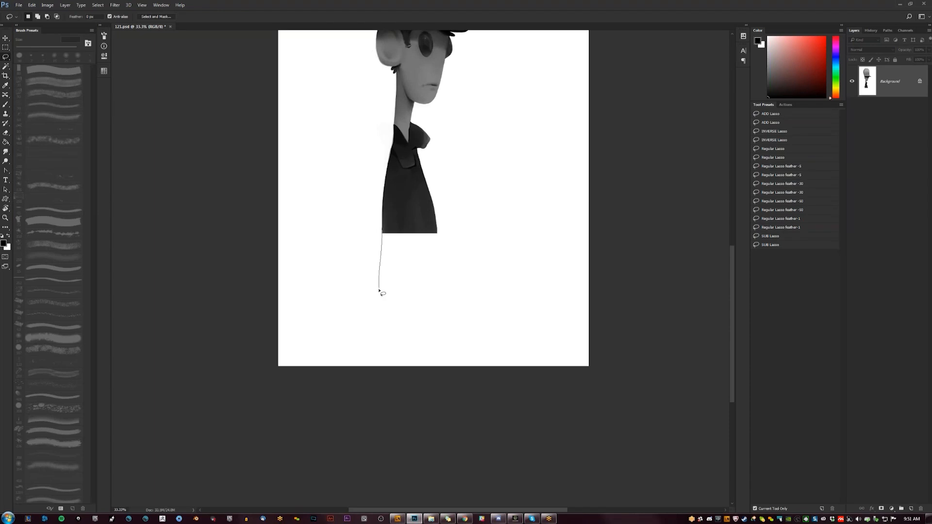
Step: Extend the character's dark torso downward by painting inside a lasso selection, and round off its lower end below the selection
mouse_move(407, 315)
mouse_down()
mouse_move(426, 312)
mouse_move(437, 291)
mouse_move(437, 239)
mouse_up()
key(b)
mouse_move(434, 234)
mouse_down()
mouse_move(366, 269)
mouse_move(391, 289)
mouse_move(395, 312)
mouse_move(440, 289)
mouse_move(439, 271)
mouse_up()
key(ctrl+d)
drag(422, 318, 410, 361)
Step: Smudge the seam between the original torso and its new lower part with an enlarged smudge brush
key(r)
click(376, 271)
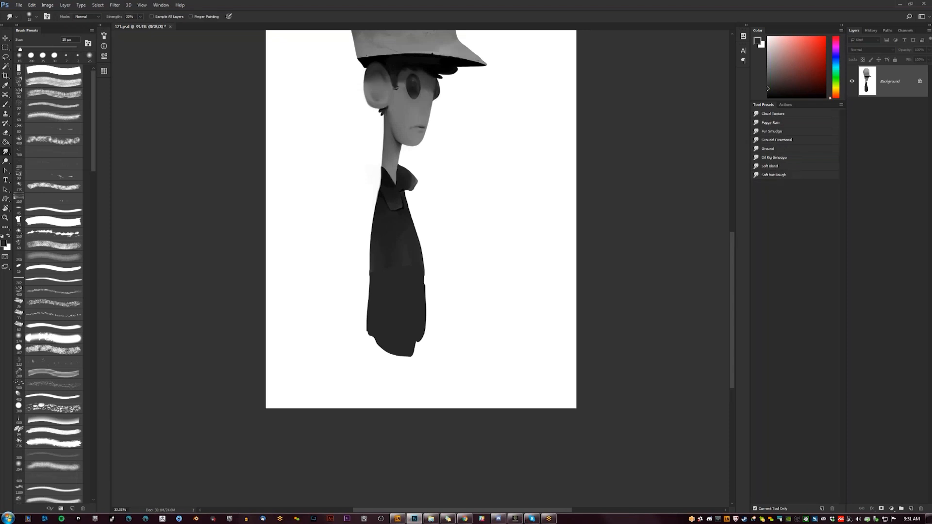
key(bracketright)
key(bracketright)
key(bracketright)
key(bracketright)
click(411, 270)
Step: Flip the canvas horizontally and erase along the torso's back edge and lower corner with a smaller eraser to clean the silhouette
key(e)
key(ctrl+shift+h)
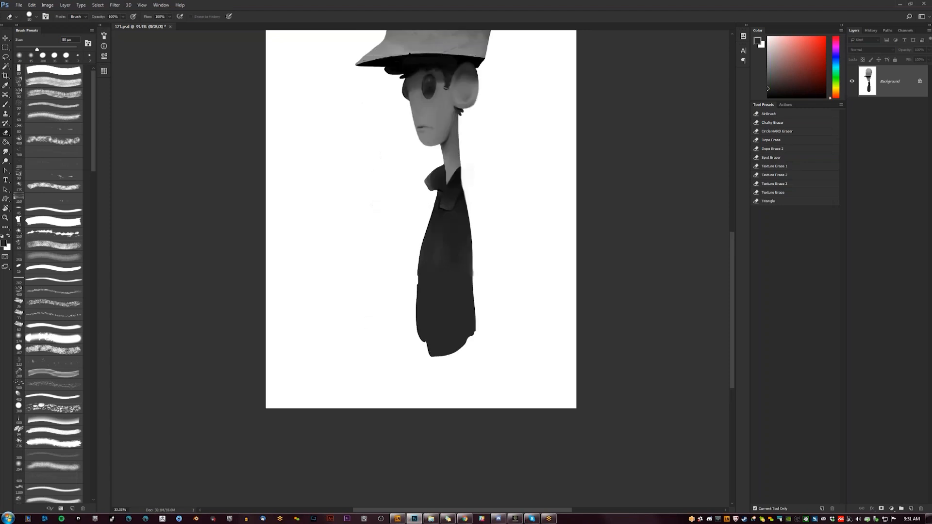
key(bracketleft)
key(bracketleft)
drag(475, 287, 476, 335)
drag(474, 238, 465, 351)
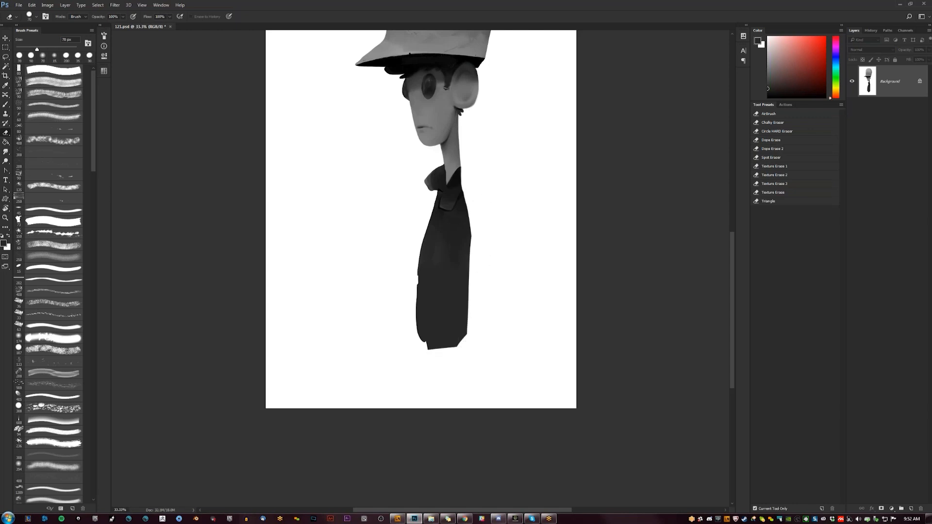
Step: Switch to Chrome, maximize the window and look through the whole ArtStation portfolio
key(alt+Tab)
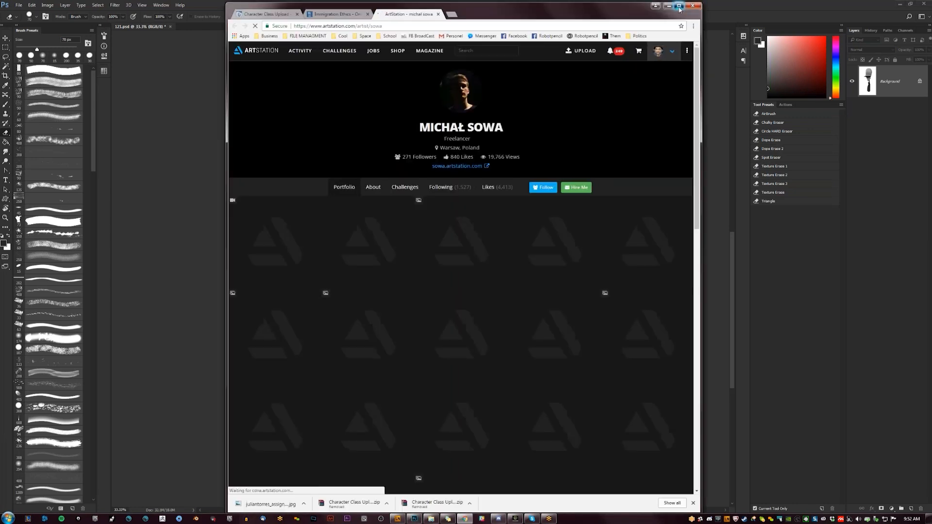
click(679, 5)
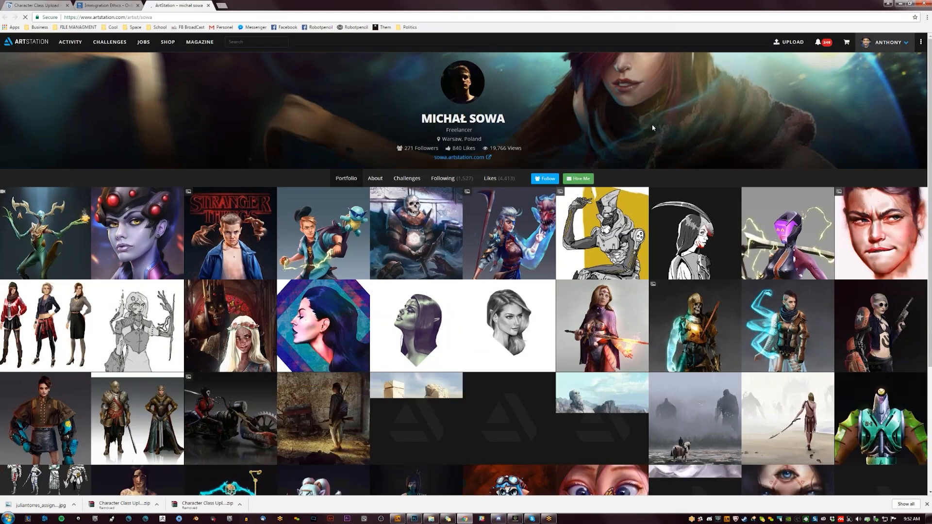
scroll(653, 128, down, 2)
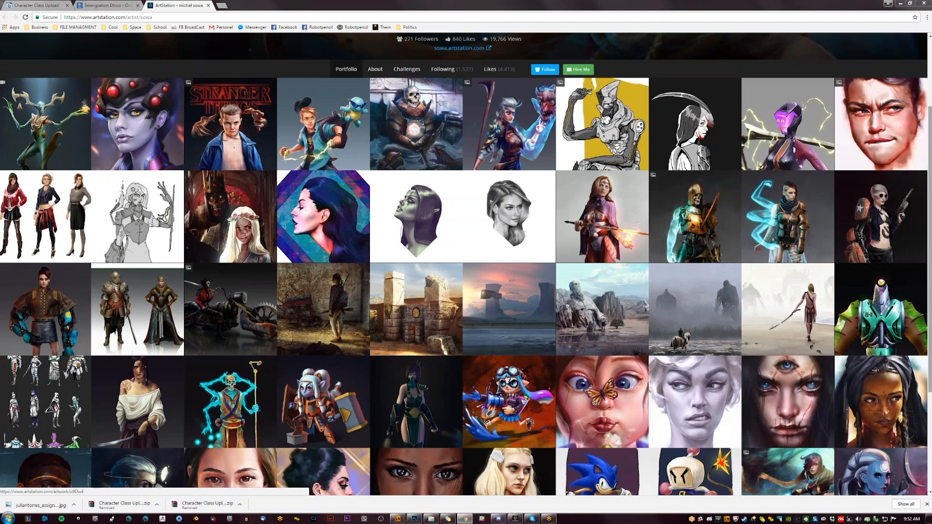
scroll(924, 130, down, 3)
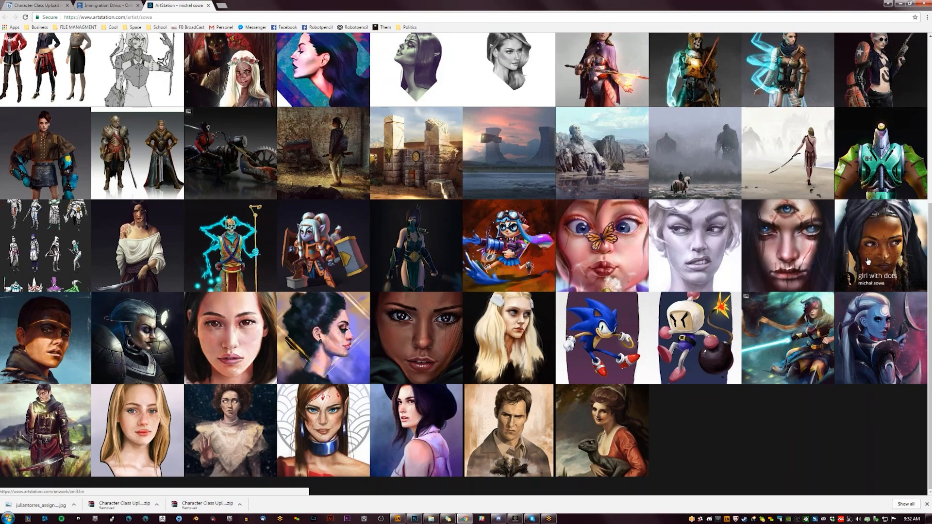
scroll(499, 364, up, 4)
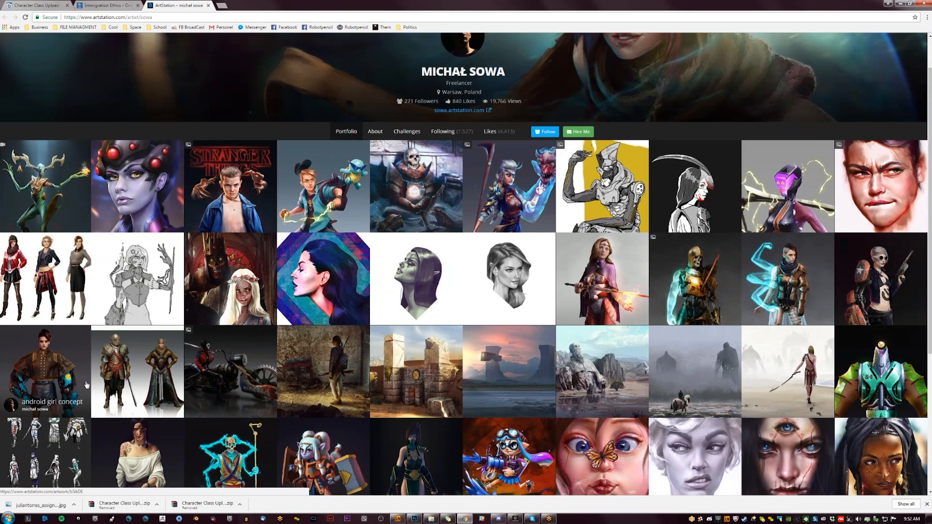
scroll(173, 336, up, 1)
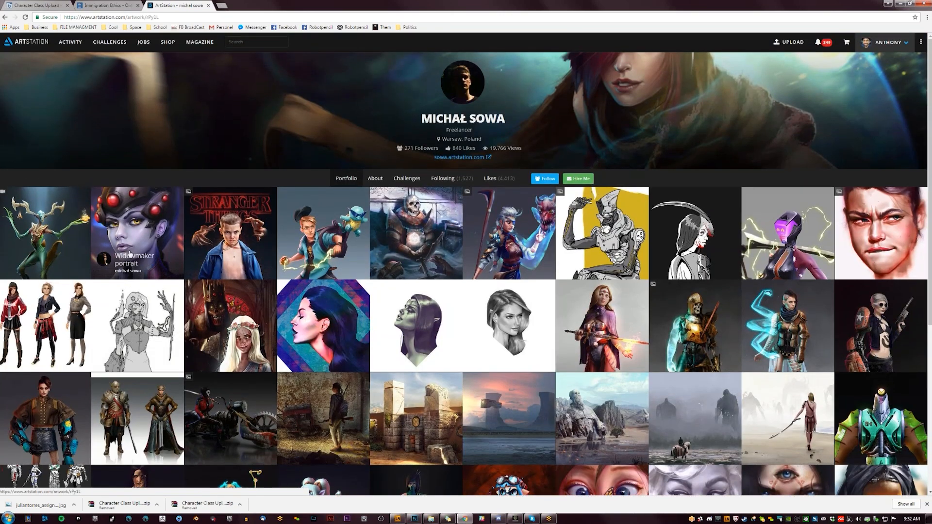
Step: View the "Widowmaker portrait" artwork, then return to the artist's portfolio and look over the remaining pieces
click(127, 254)
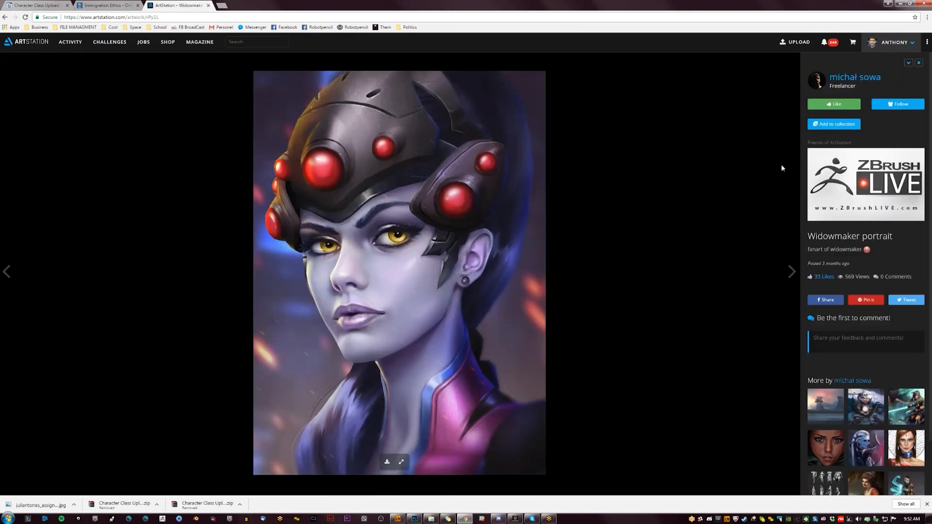
click(855, 77)
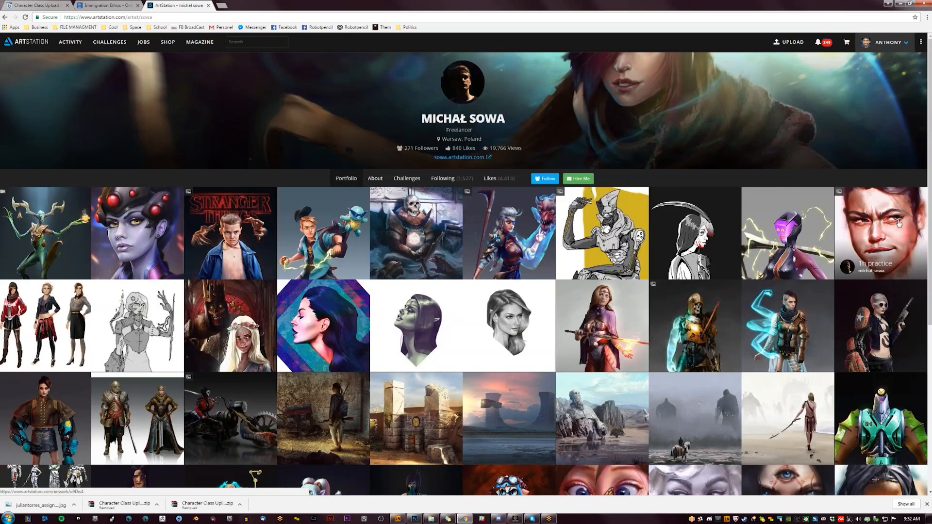
scroll(702, 185, down, 5)
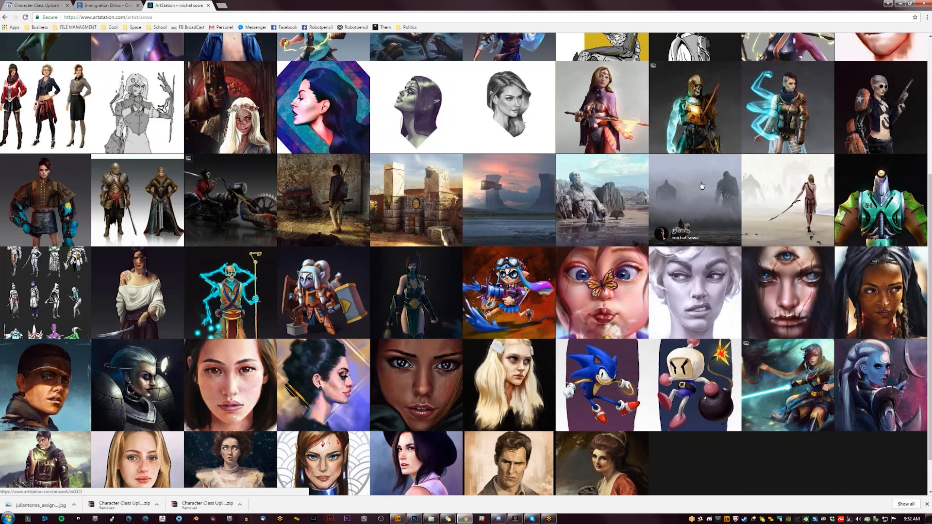
scroll(684, 190, down, 1)
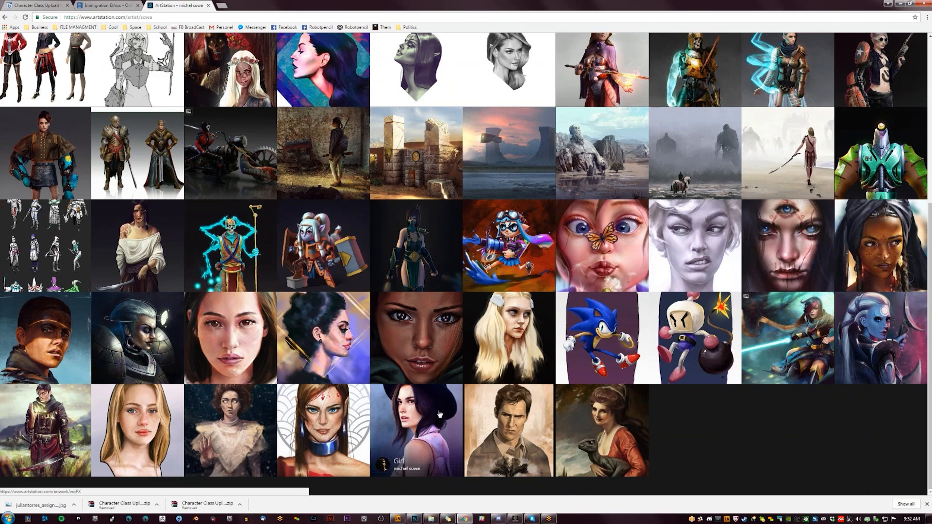
scroll(413, 428, up, 2)
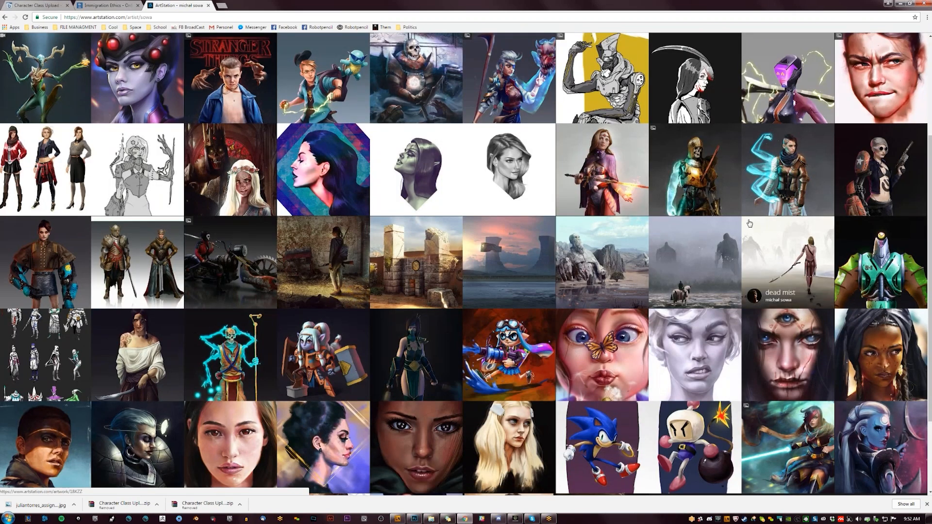
Step: View the "witch" and "Random girl concept" artworks, returning to the artist's portfolio after each
click(758, 175)
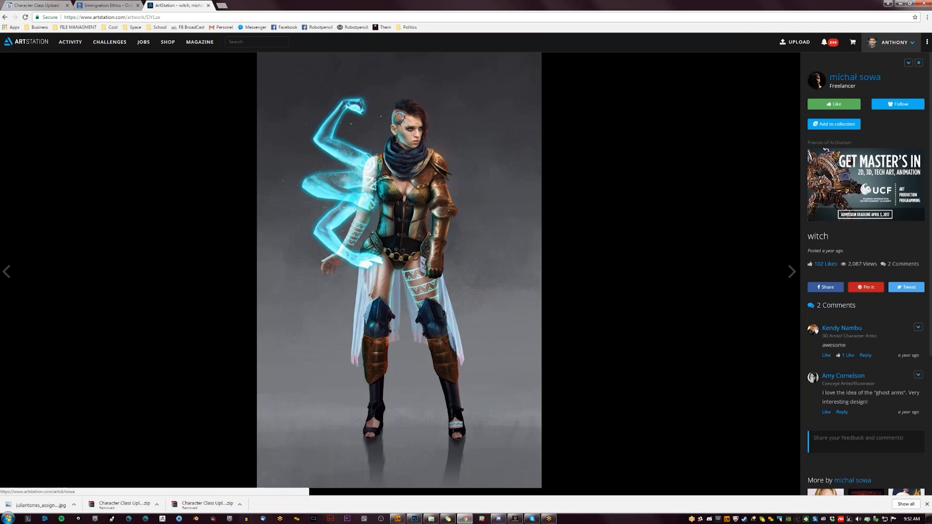
click(855, 77)
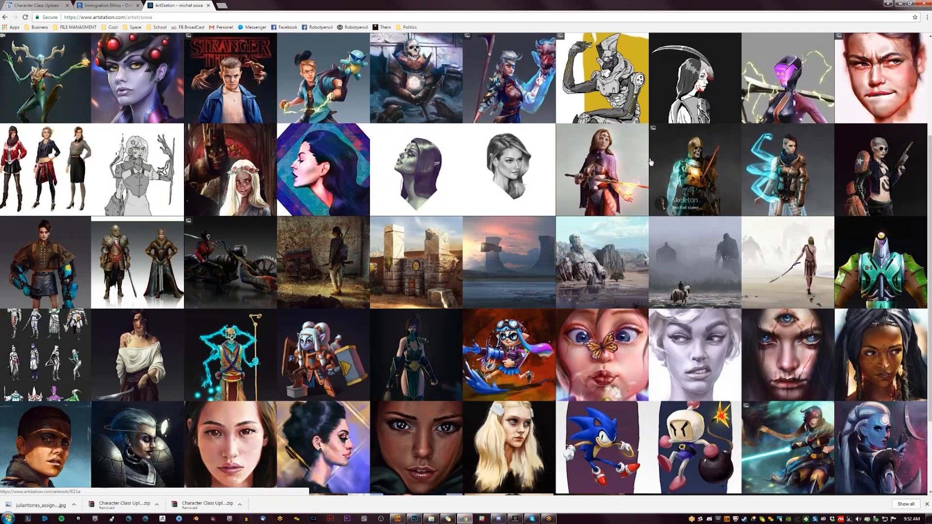
scroll(288, 255, up, 3)
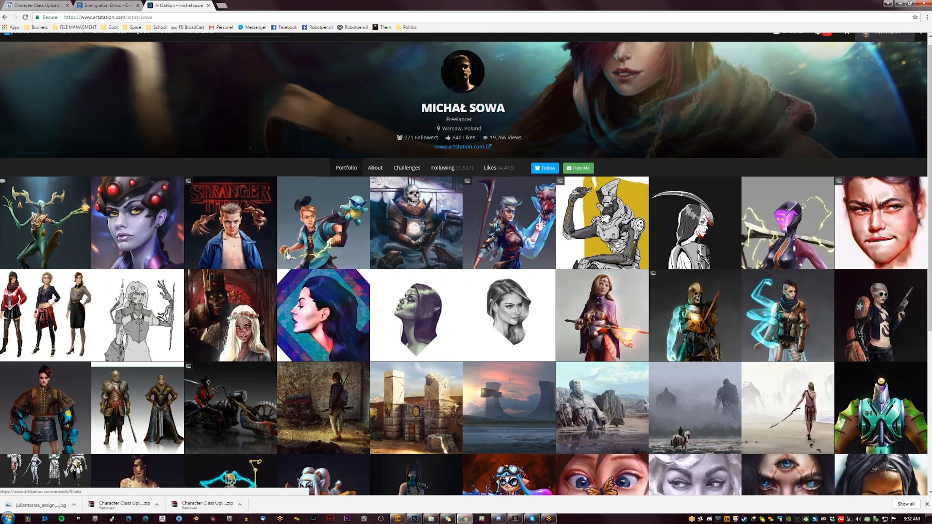
click(46, 340)
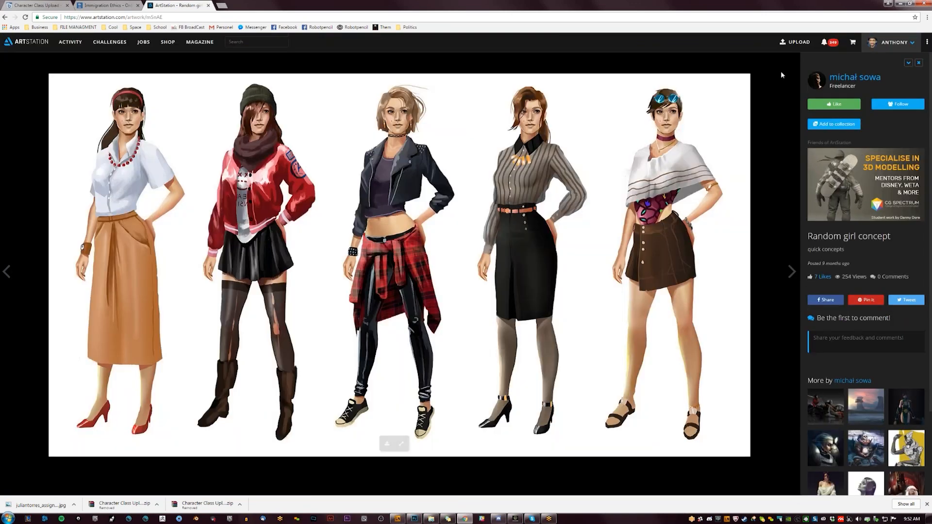
click(833, 79)
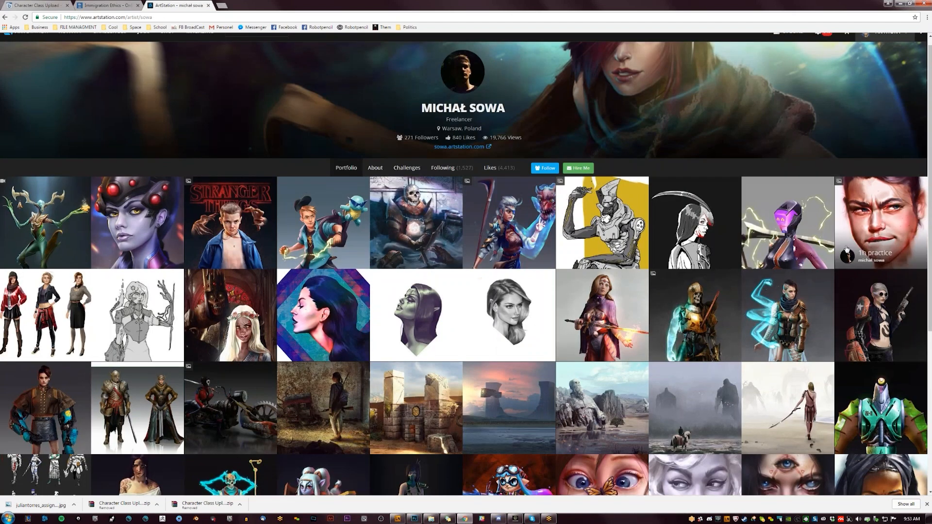
Step: View the "bounty hunters concepts" and "Poppy" artworks, returning to the artist's portfolio after each
click(682, 278)
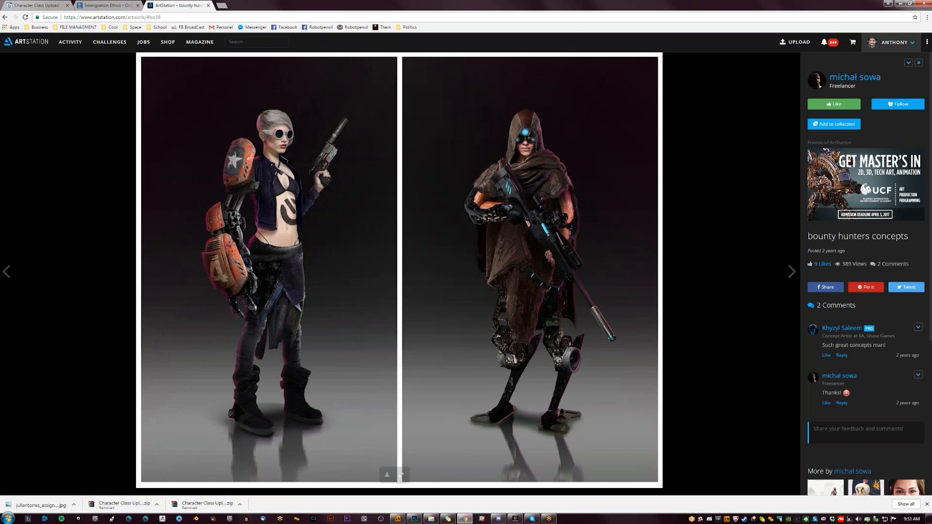
click(848, 81)
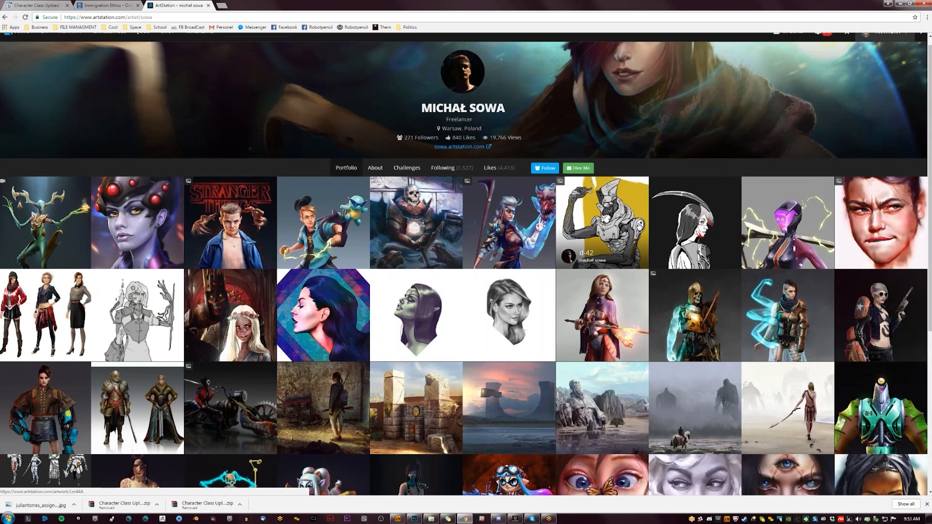
scroll(636, 227, down, 1)
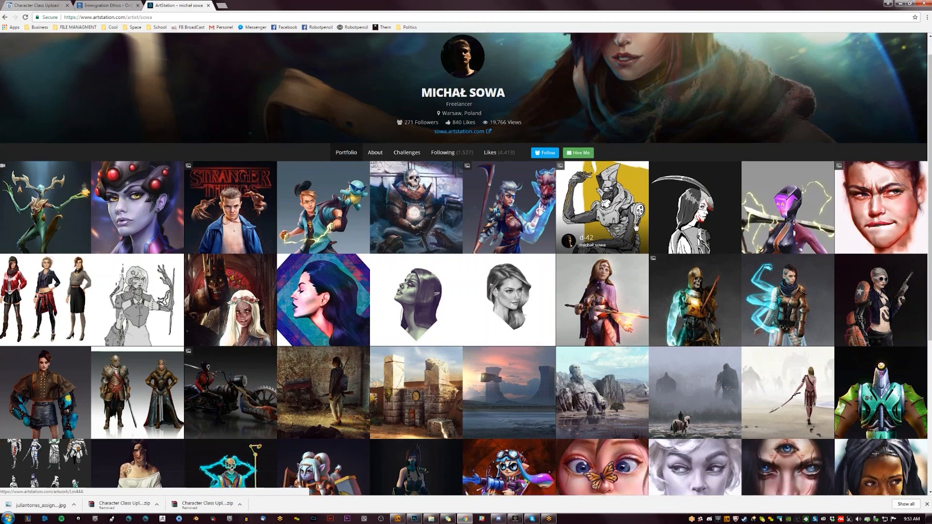
scroll(636, 227, down, 2)
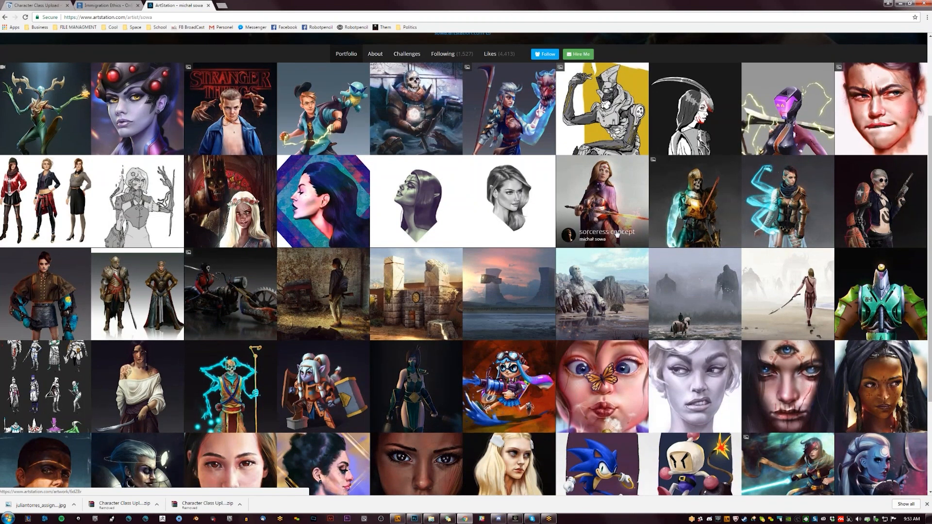
scroll(616, 234, down, 3)
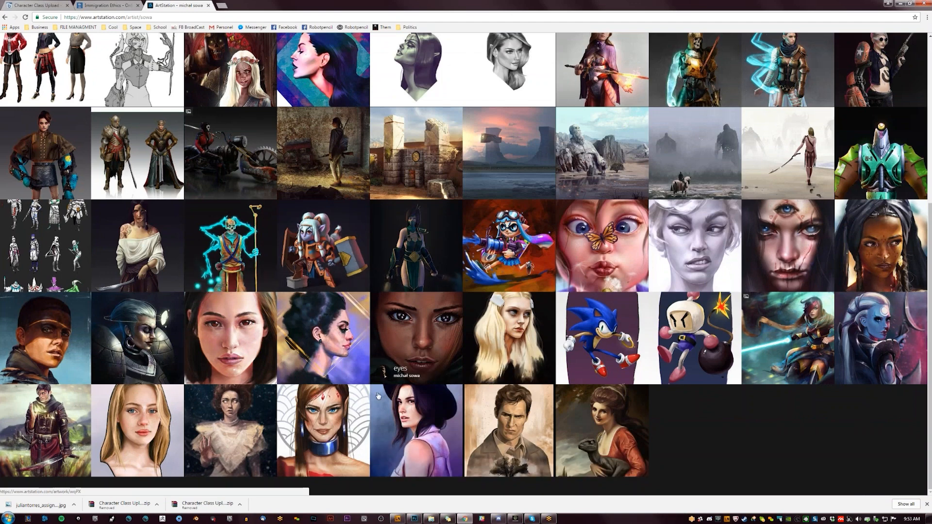
click(310, 251)
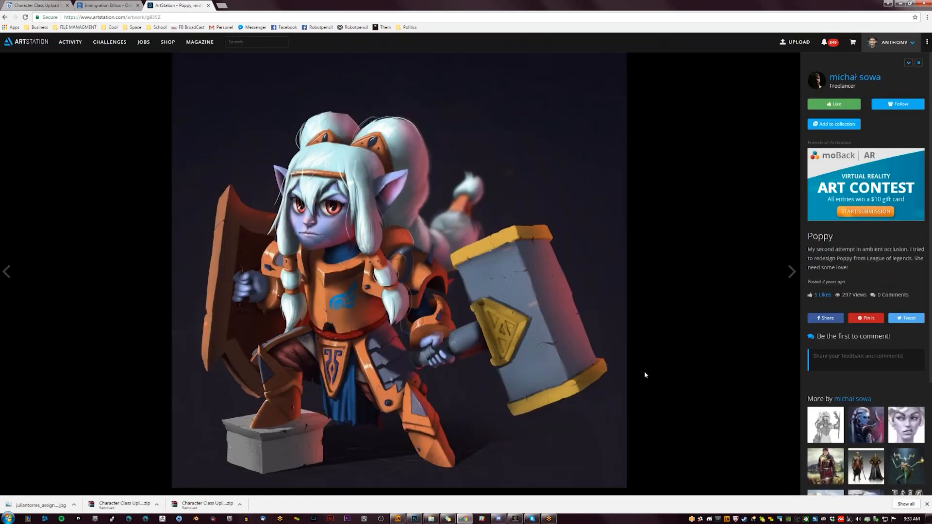
click(863, 80)
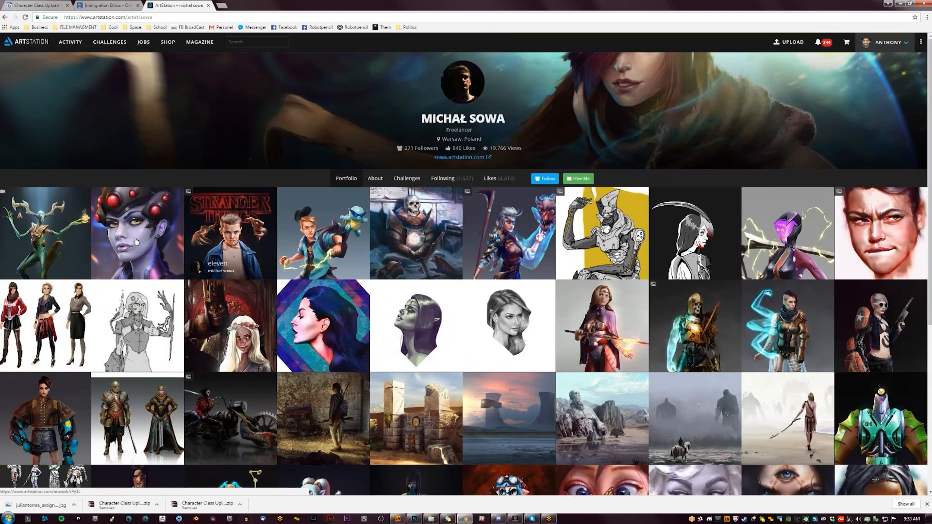
Step: View the "Forest Deity" artwork, then return to the portfolio and compare its character pieces
click(335, 295)
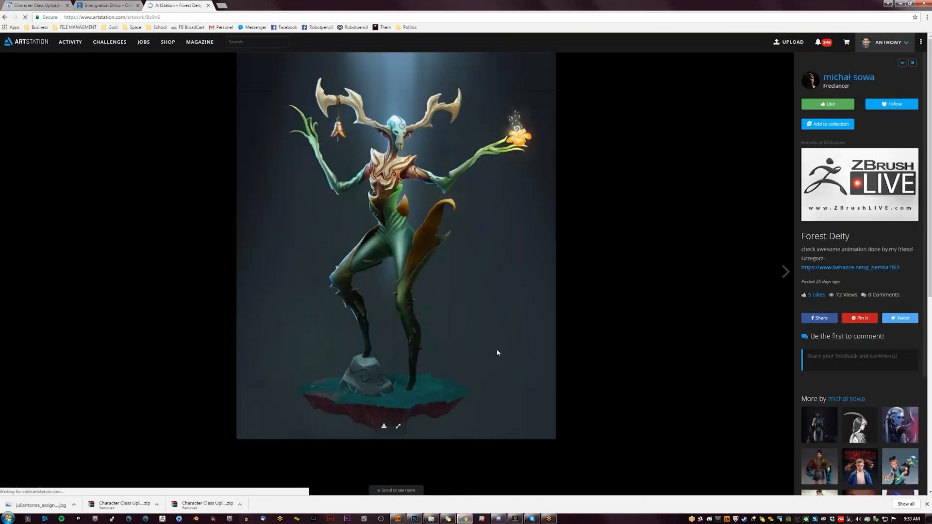
click(863, 78)
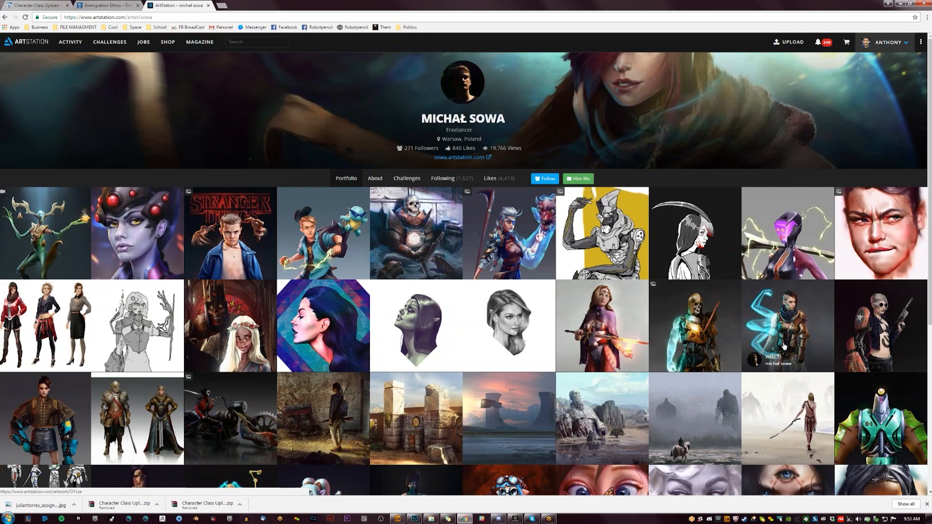
scroll(777, 345, down, 3)
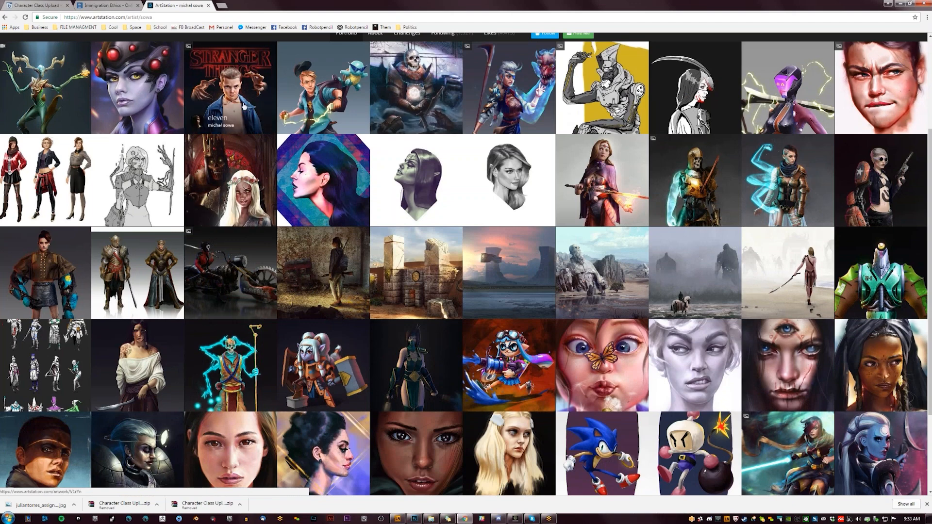
scroll(377, 301, up, 1)
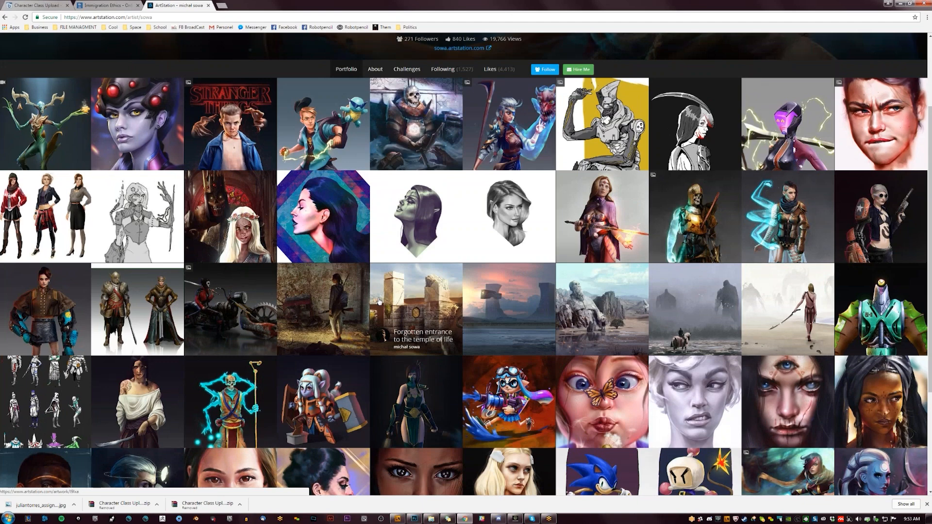
scroll(756, 348, up, 2)
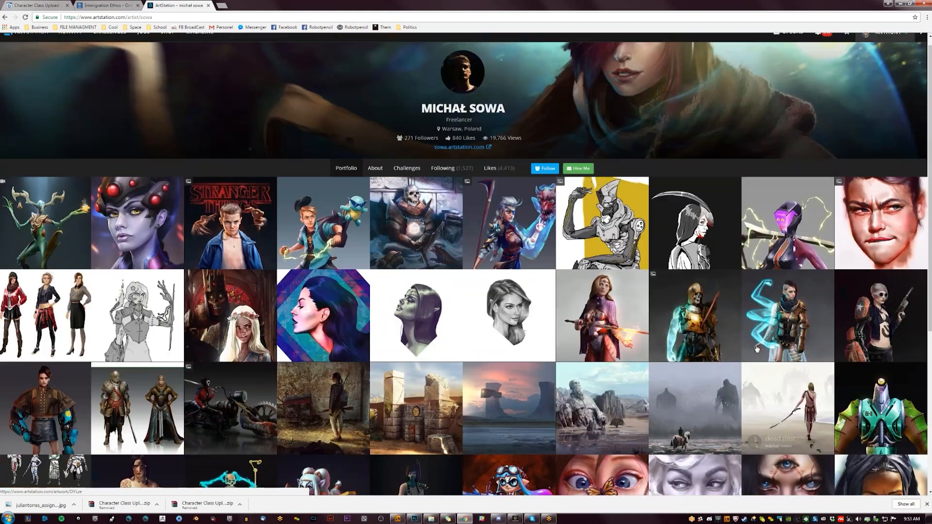
Step: Go to the ArtStation home page, view the "girls 170208" artwork and open its artist's profile
click(39, 44)
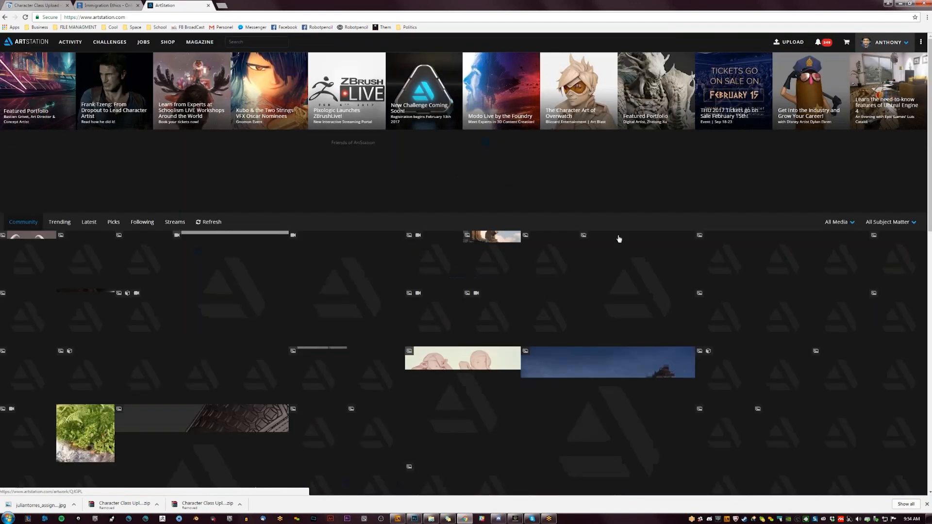
scroll(619, 309, down, 1)
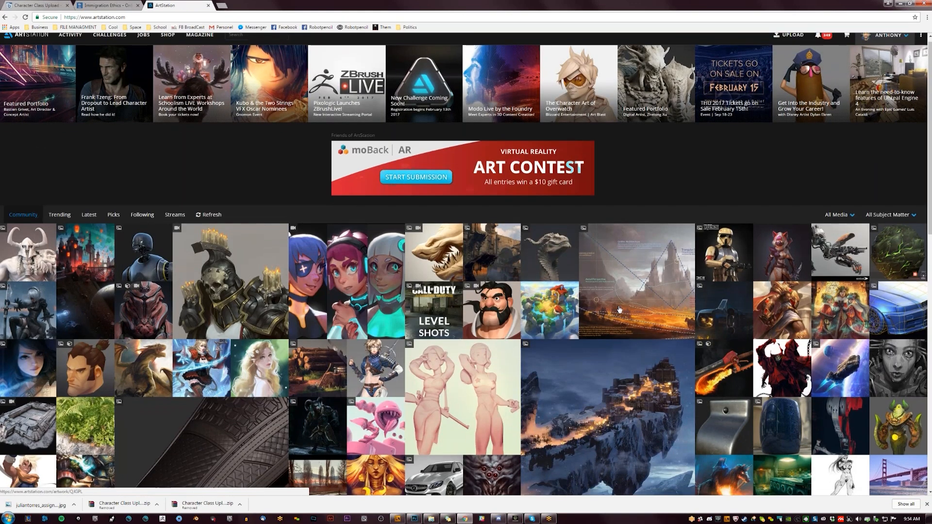
click(463, 397)
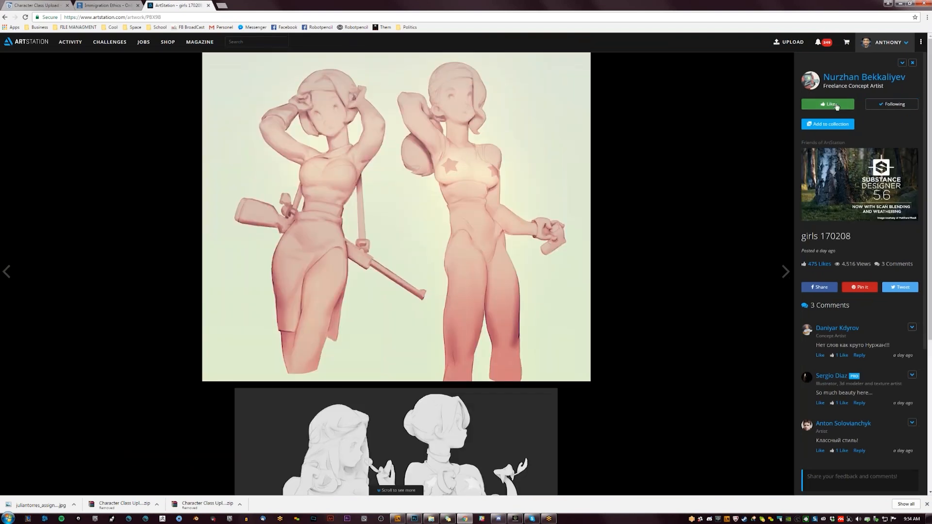
click(865, 77)
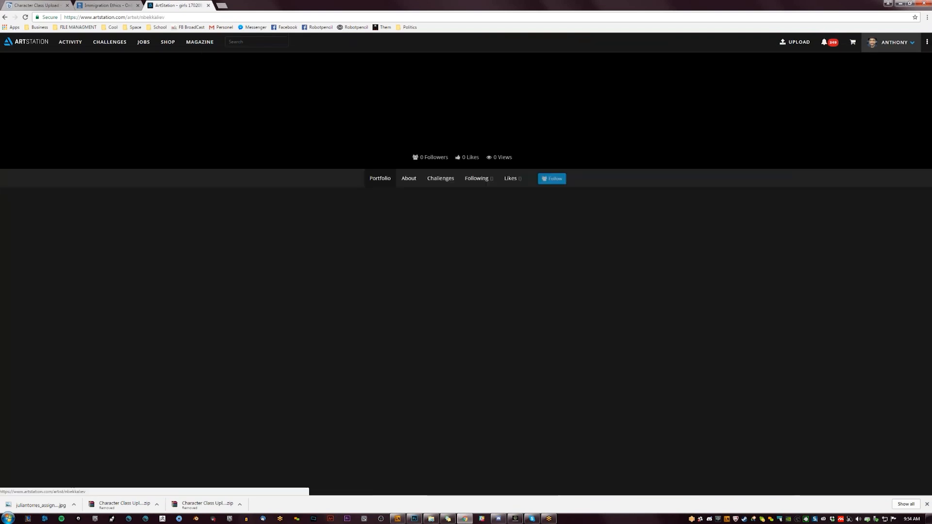
Step: Look through the character designs in the opened artist's portfolio
scroll(648, 218, down, 4)
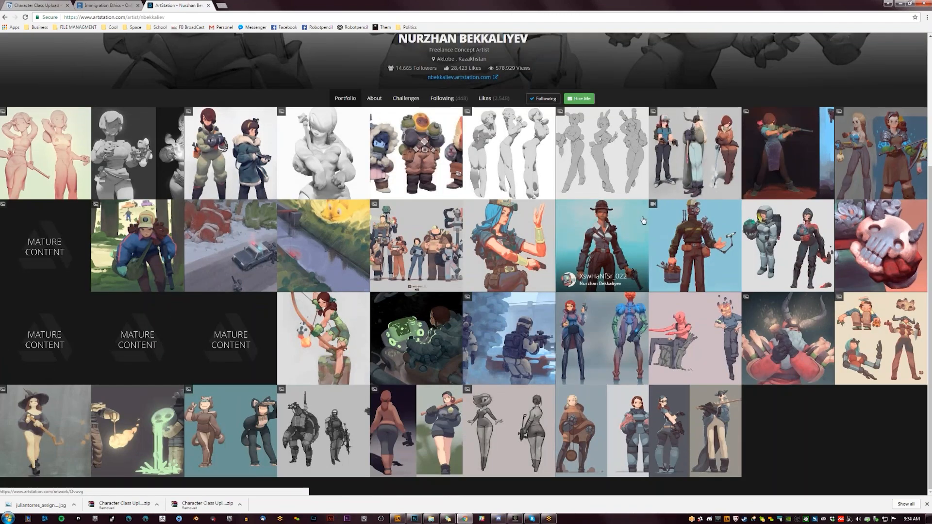
scroll(644, 221, up, 1)
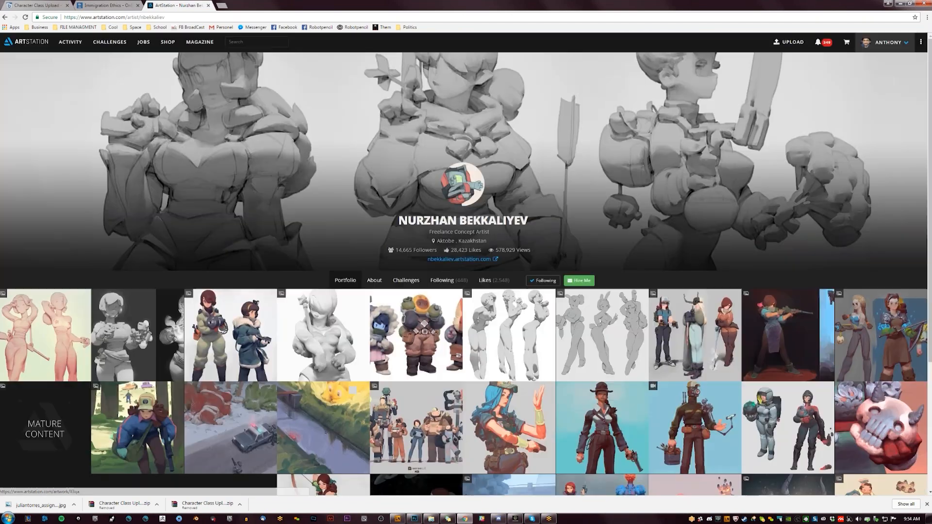
scroll(251, 346, up, 3)
Step: Go to the ArtStation home page, view the "Winter Keep" artwork and look through its artist's portfolio
click(27, 42)
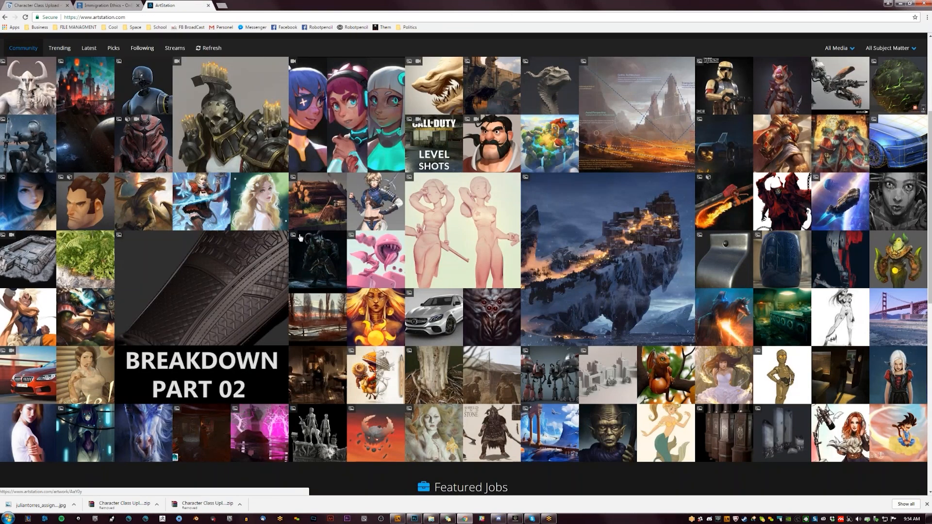
click(589, 218)
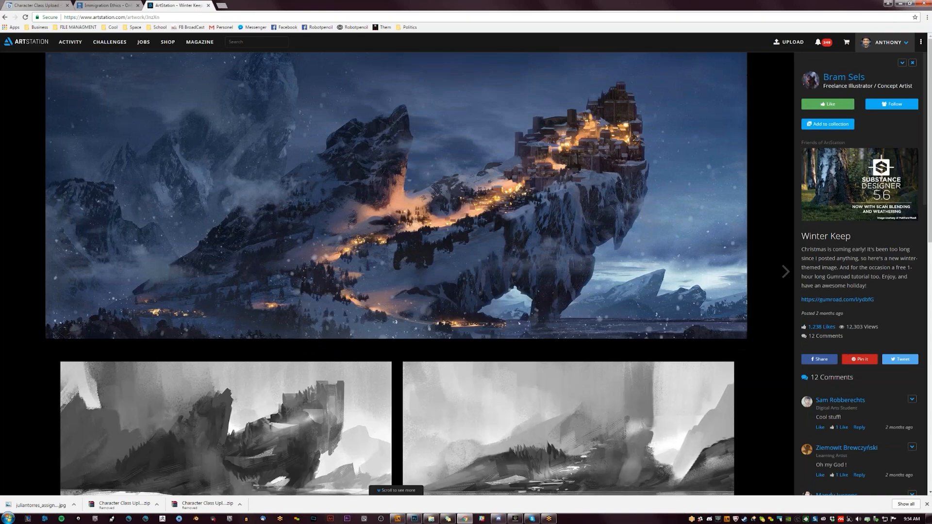
click(840, 78)
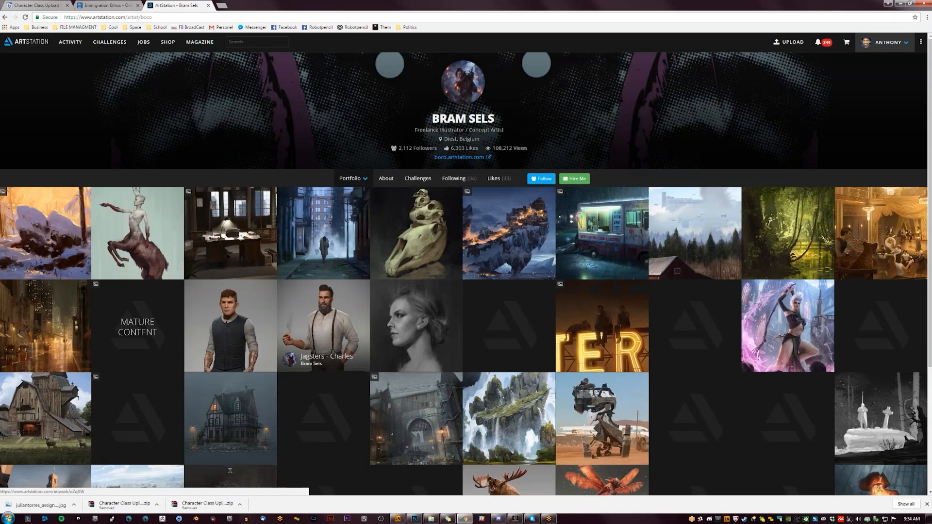
scroll(323, 340, down, 5)
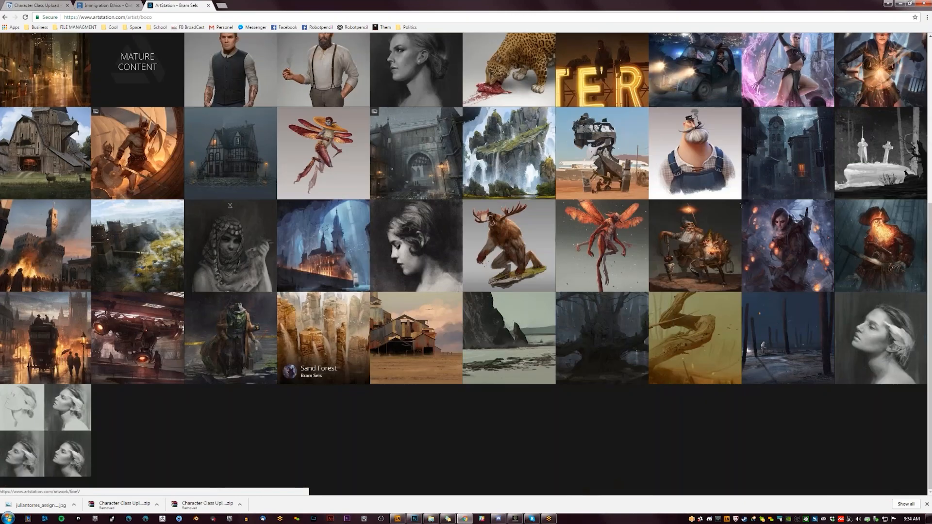
scroll(323, 340, up, 4)
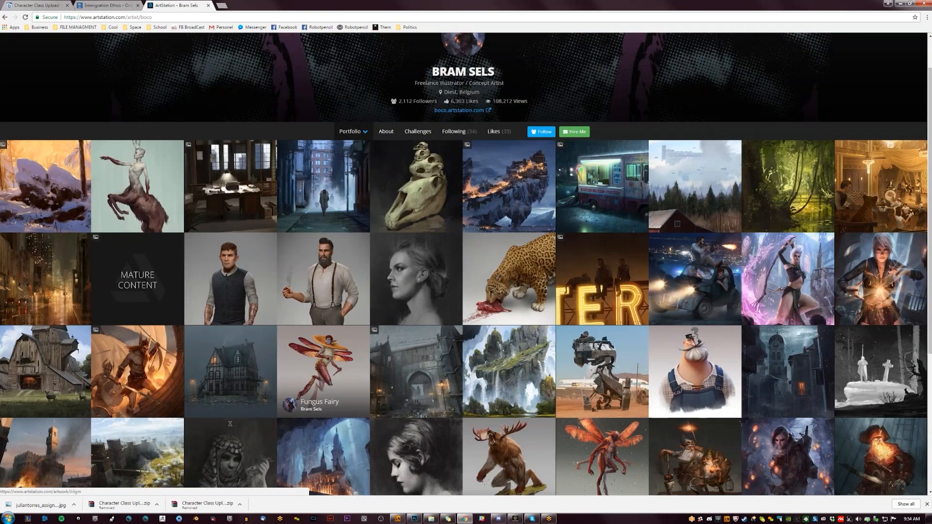
scroll(322, 369, down, 2)
scroll(14, 59, up, 3)
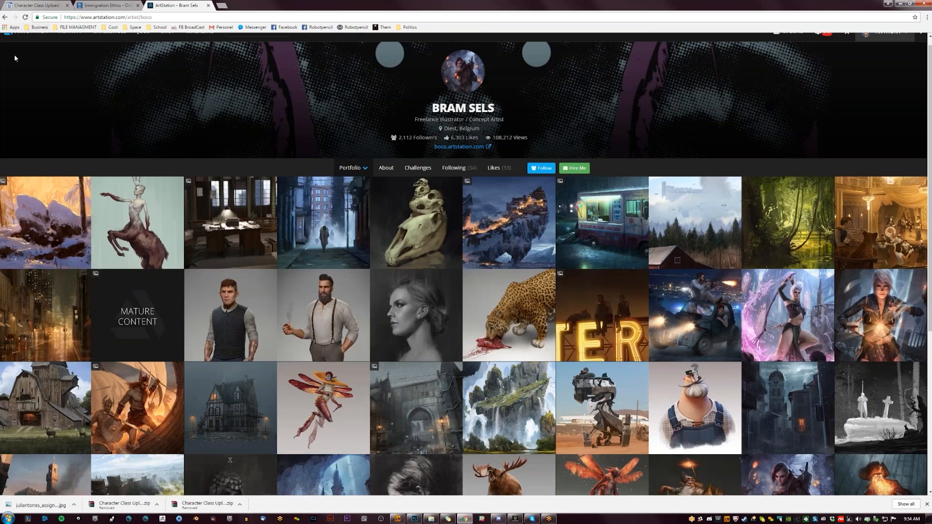
scroll(15, 58, up, 1)
Step: Return to the home page, view the "Glowing girls sketches" artwork and look through its artist's portfolio
key(alt+Left)
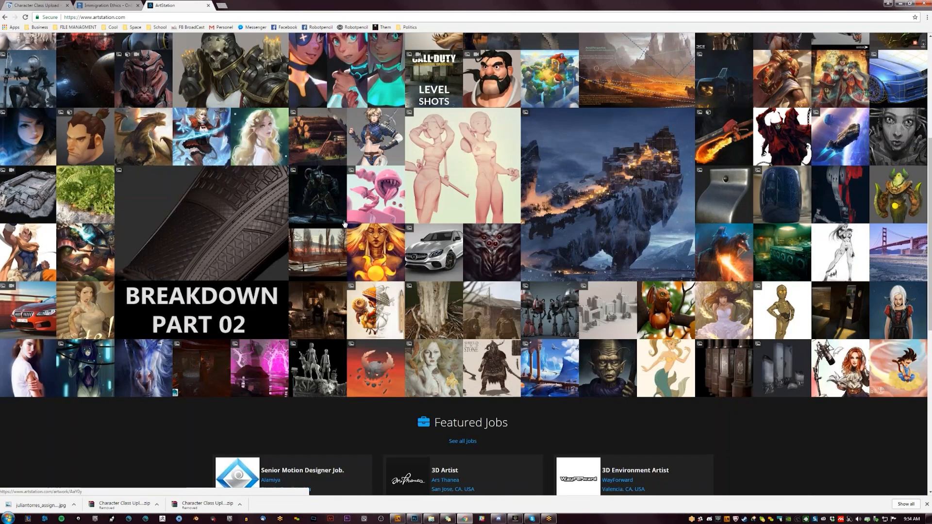
scroll(343, 224, up, 2)
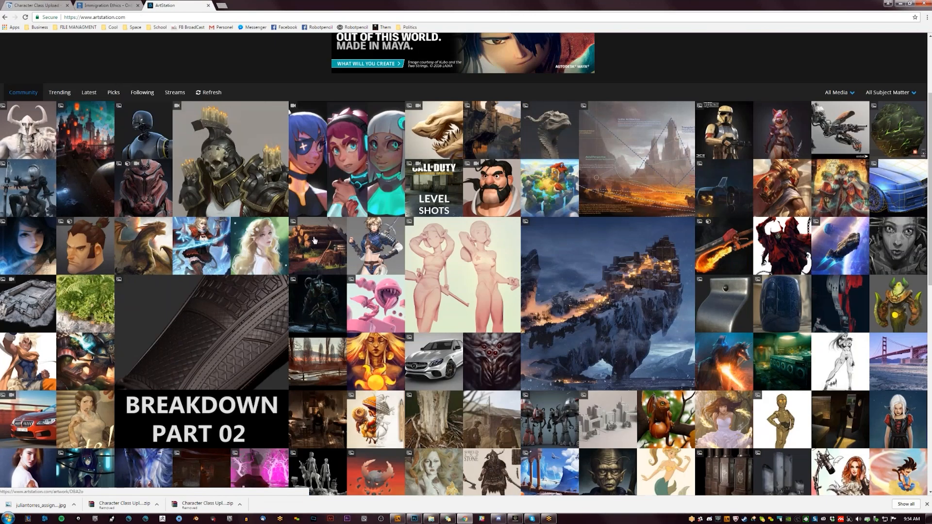
click(349, 151)
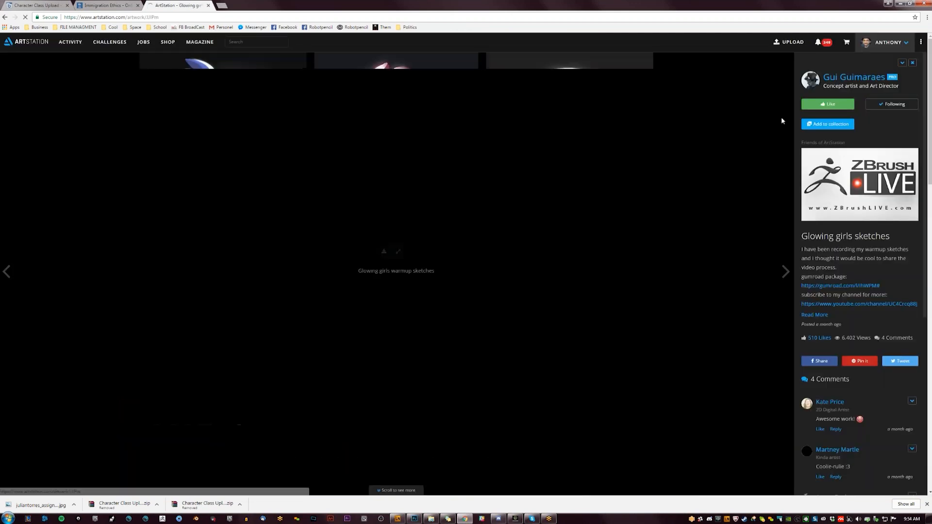
click(839, 103)
click(843, 80)
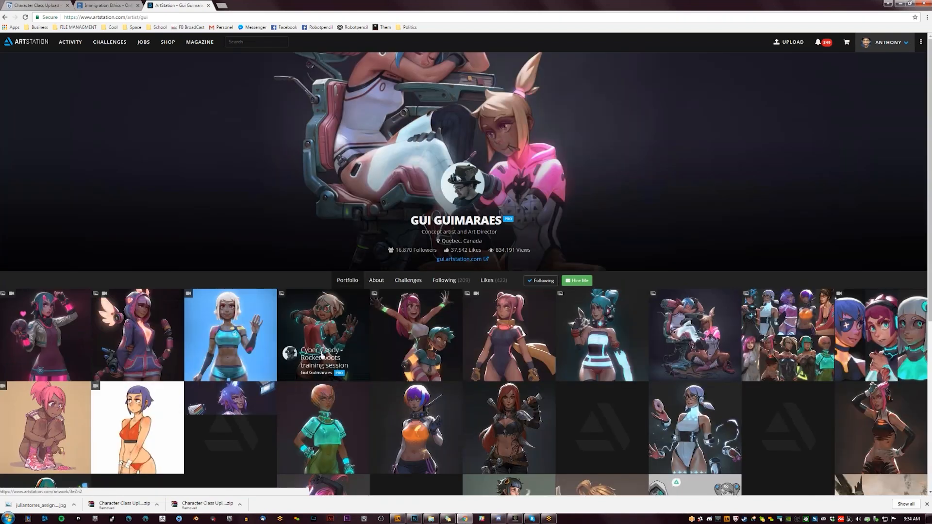
scroll(310, 320, down, 3)
scroll(311, 320, down, 5)
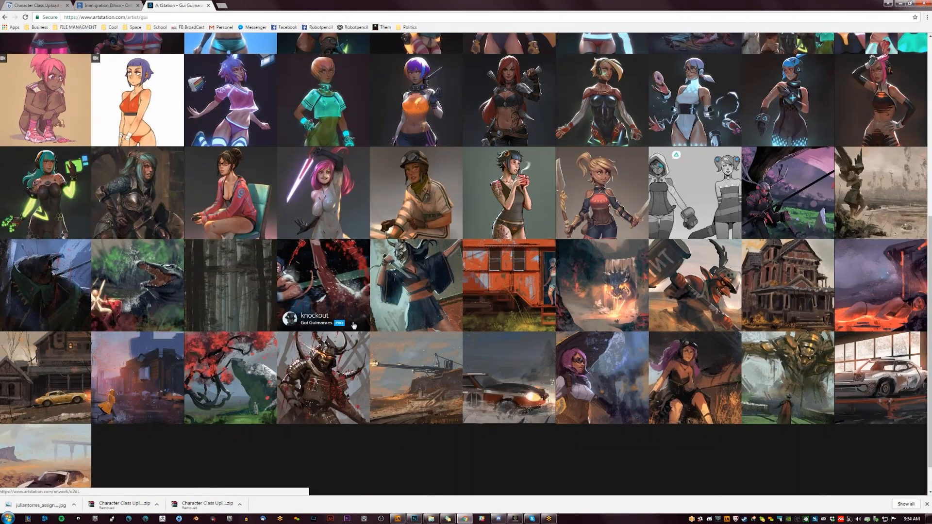
scroll(353, 326, up, 3)
scroll(354, 326, up, 3)
Step: Return to the home page, view the "Warlust - Rhino Helmet V3" artwork and look through its artist's portfolio
click(22, 38)
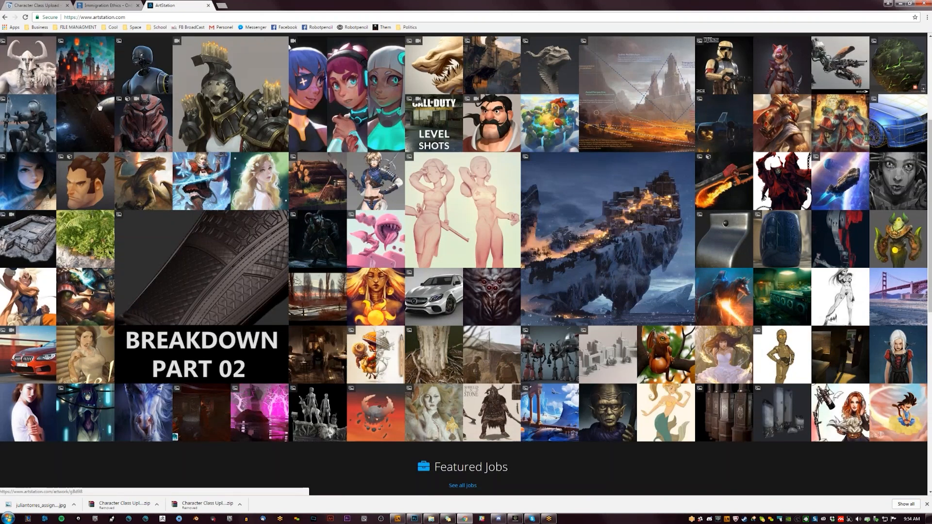
click(140, 122)
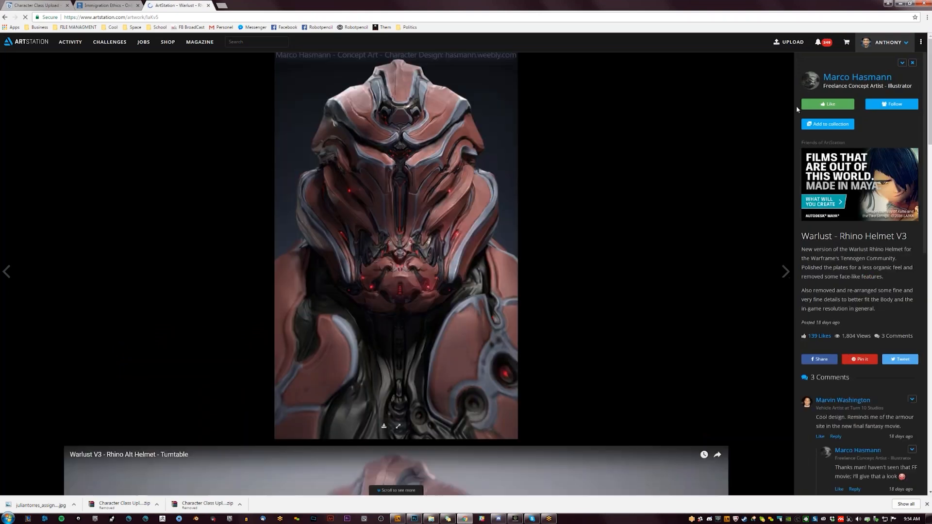
click(858, 76)
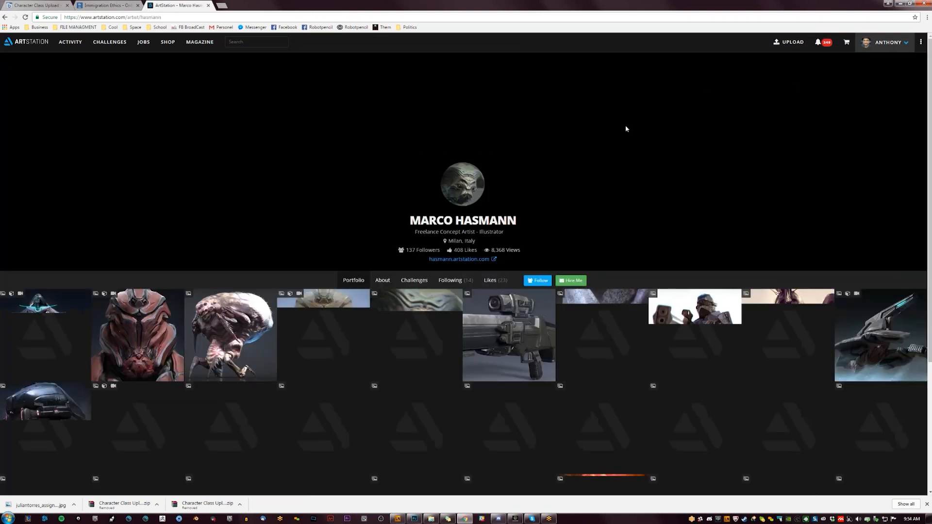
scroll(502, 268, down, 3)
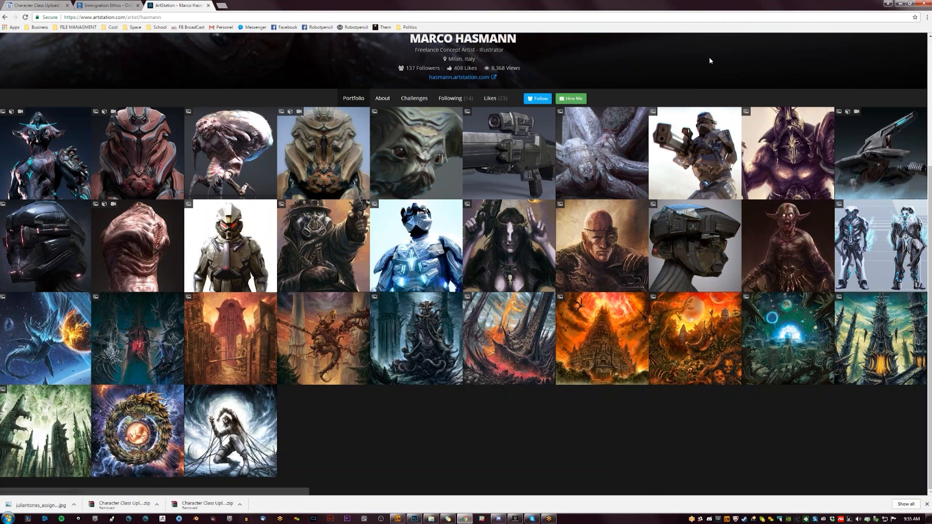
scroll(466, 262, up, 4)
Step: Open the signed-in account's own ArtStation profile and look through its portfolio down to the older character pieces
click(888, 40)
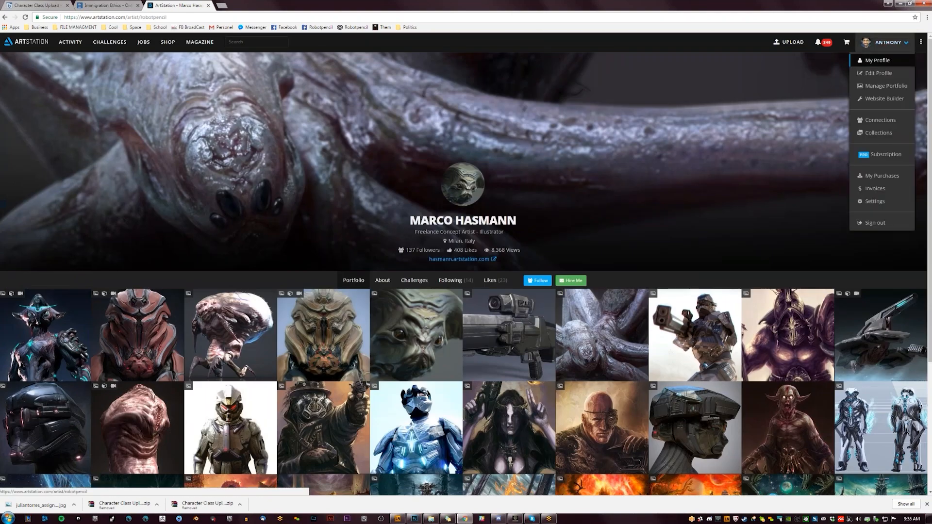
click(878, 60)
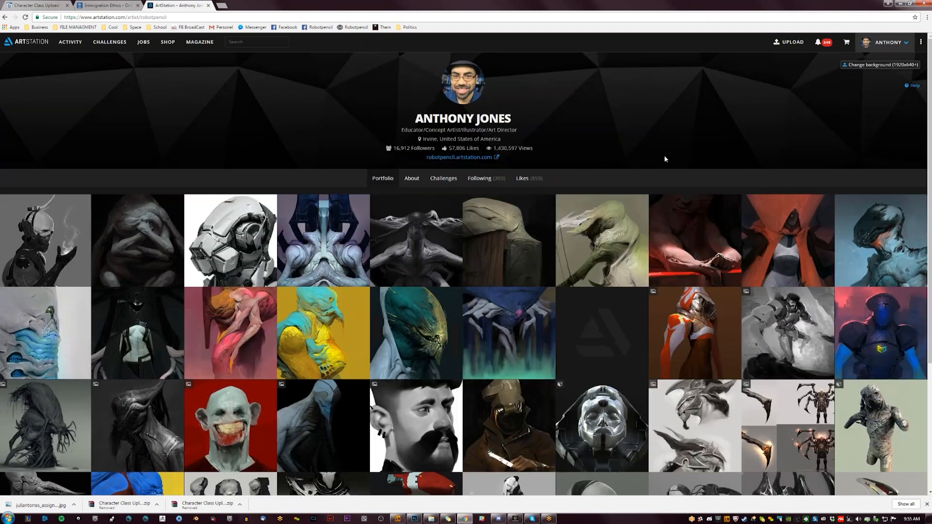
scroll(667, 158, down, 8)
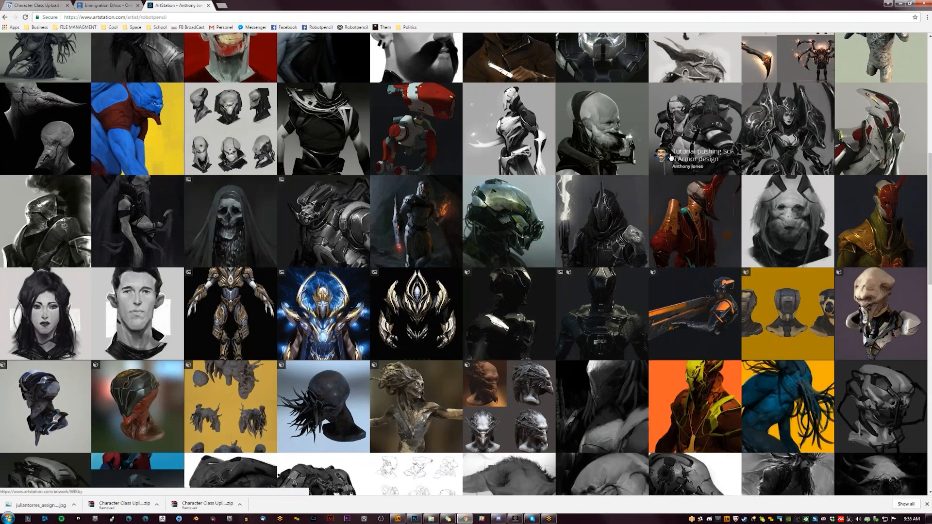
scroll(671, 156, down, 10)
scroll(674, 155, down, 15)
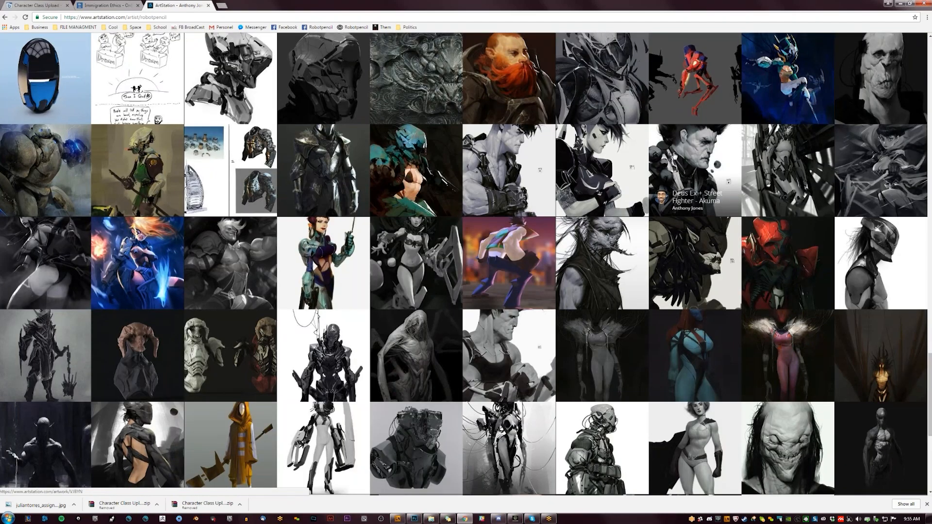
scroll(674, 155, down, 5)
scroll(674, 155, up, 3)
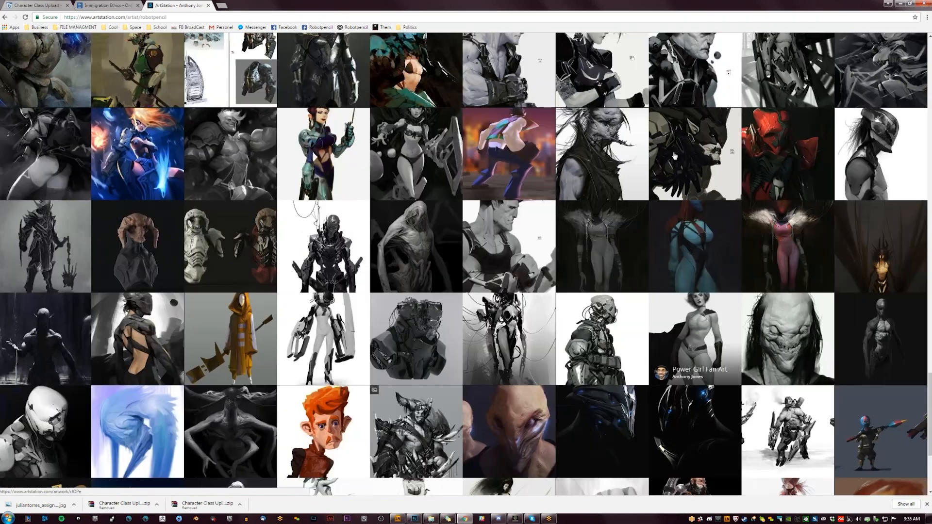
scroll(674, 156, down, 2)
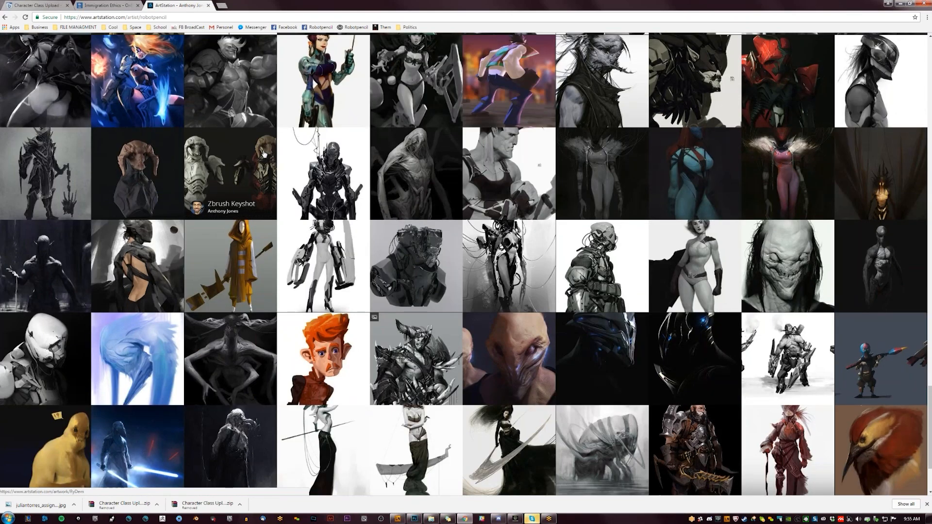
Step: View the "Zbrush Keyshot" and "Guild Q&A Demo 2 (no color)" artworks, returning to the portfolio after each
click(252, 173)
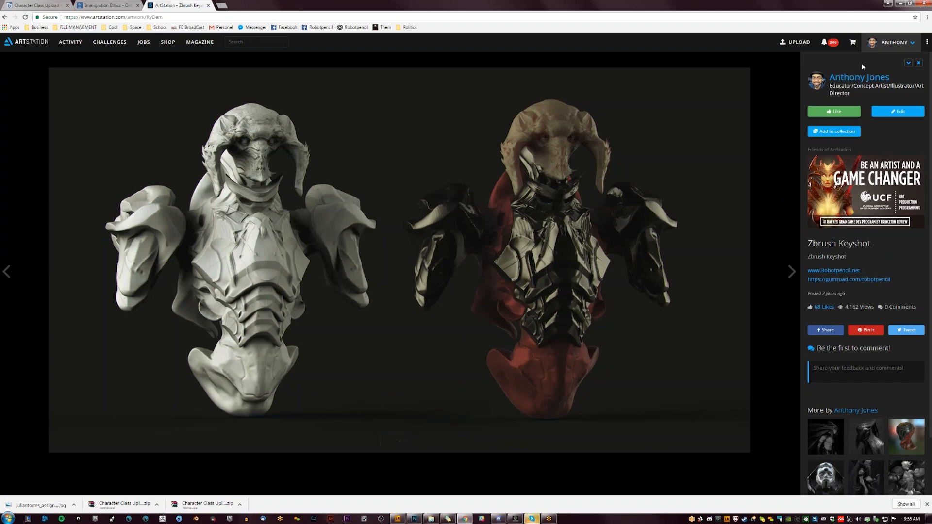
click(918, 63)
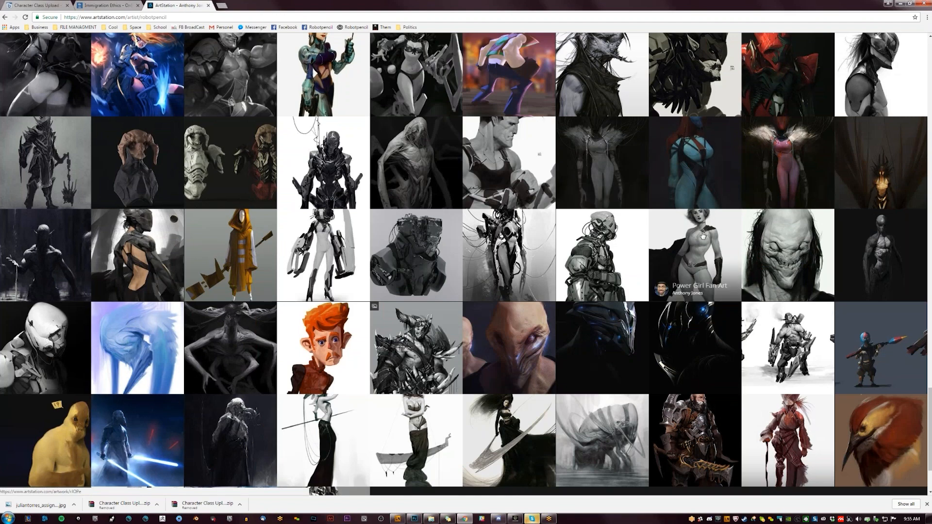
click(602, 179)
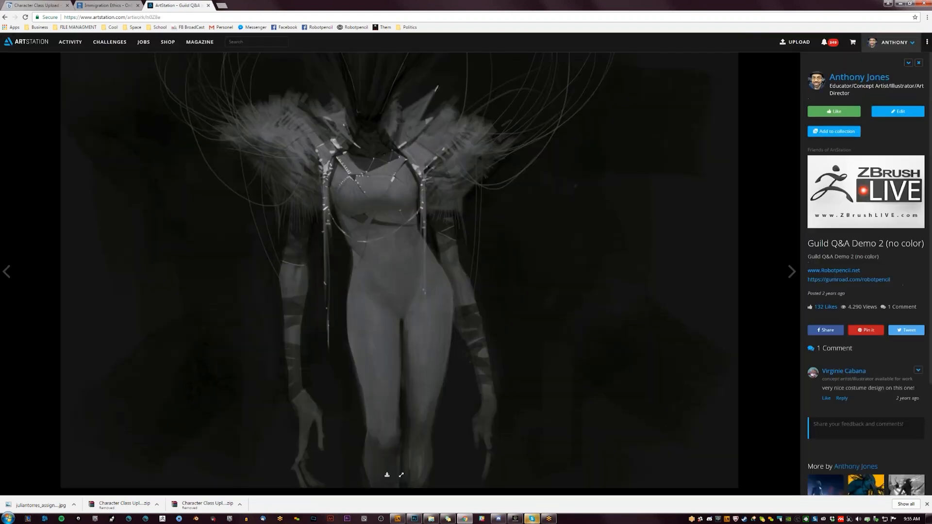
click(918, 62)
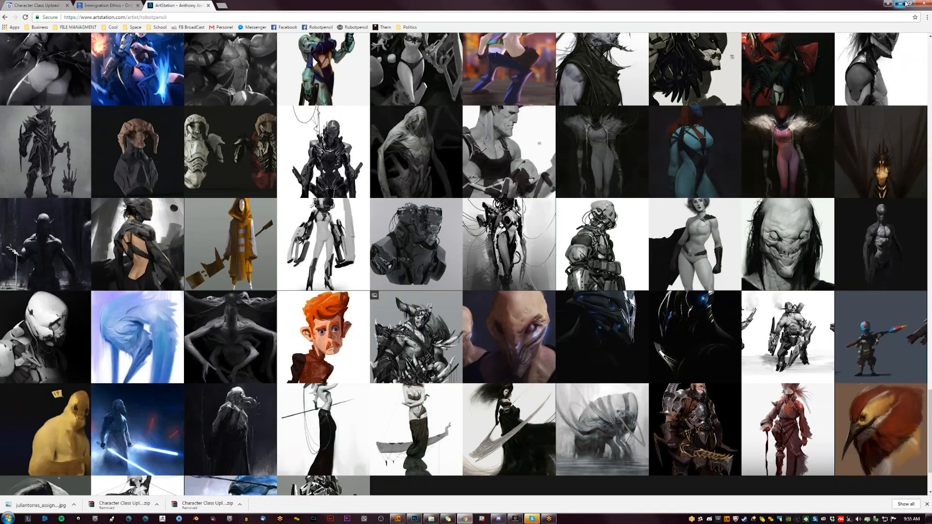
Step: Switch back to Photoshop, check the character in mirrored views and leave the canvas flipped horizontally with the character facing right
click(901, 4)
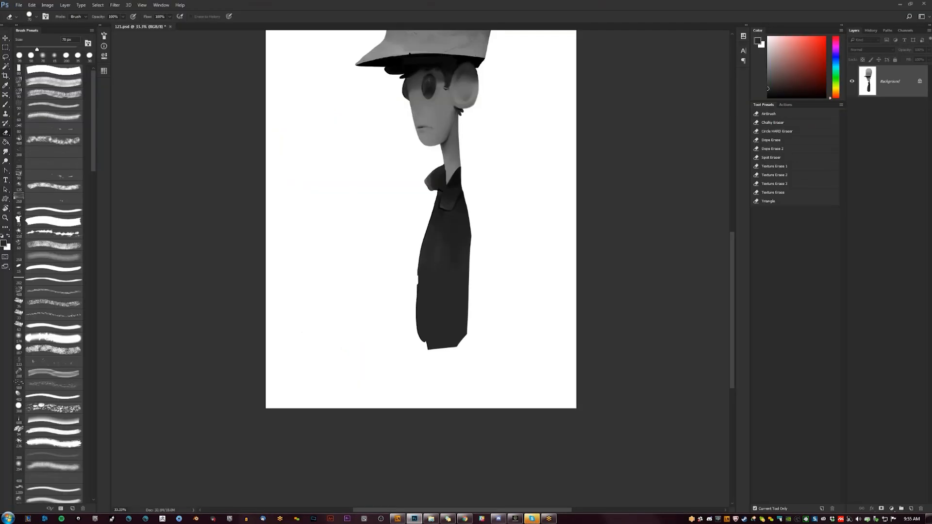
click(437, 259)
key(ctrl+shift+h)
key(ctrl+shift+h)
key(ctrl+shift+h)
key(ctrl+shift+h)
key(ctrl+shift+h)
drag(433, 236, 422, 302)
key(ctrl+shift+h)
key(ctrl+shift+h)
key(ctrl+alt+z)
key(ctrl+alt+z)
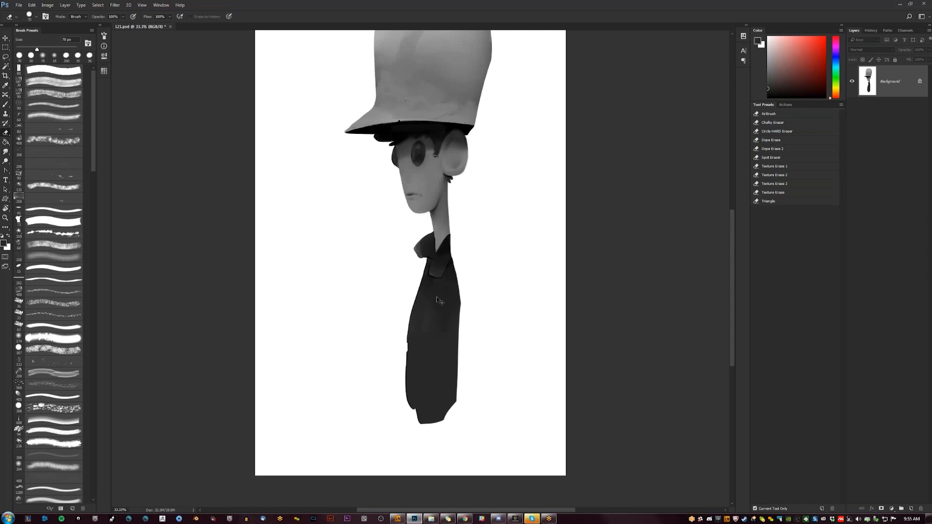
key(ctrl+shift+h)
Step: Lasso a tapered panel along the back of the dark torso, widening toward the hem, and shade it with the Airbrush preset
key(b)
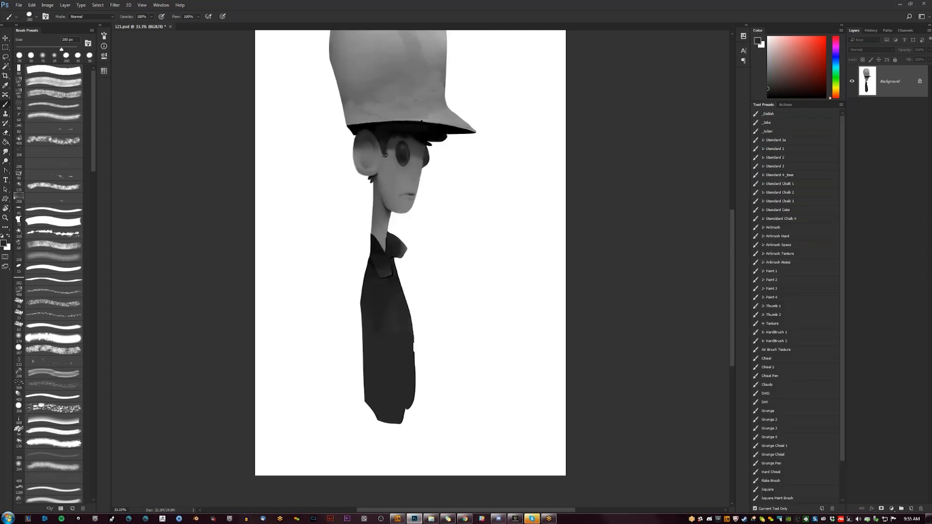
mouse_move(369, 277)
mouse_down()
mouse_move(376, 210)
mouse_move(360, 347)
mouse_move(412, 345)
mouse_move(398, 216)
mouse_move(385, 190)
mouse_move(373, 265)
mouse_move(379, 370)
mouse_move(389, 285)
mouse_move(408, 346)
mouse_up()
key(l)
key(b)
click(783, 228)
drag(411, 360, 407, 291)
Step: Reduce the airbrush to 175 px and shade the selected torso panel with dark greys sampled from it
key([)
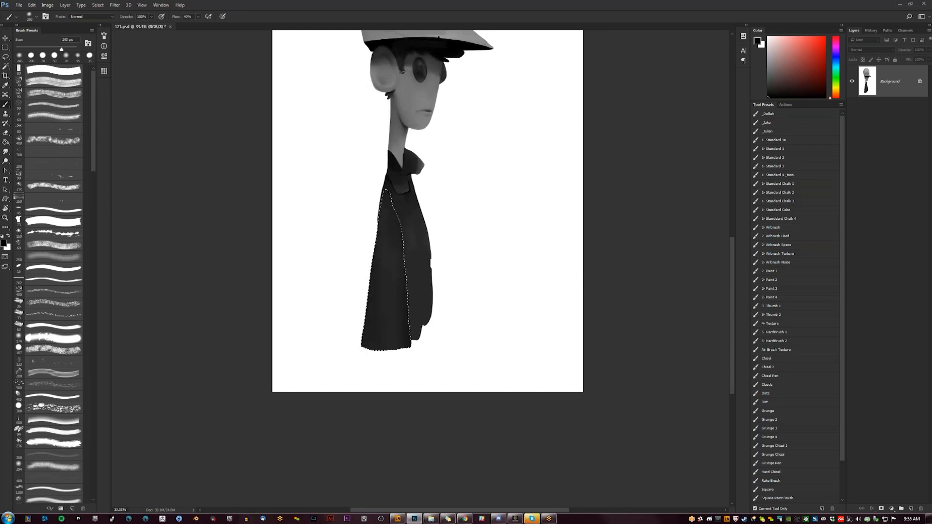
key([)
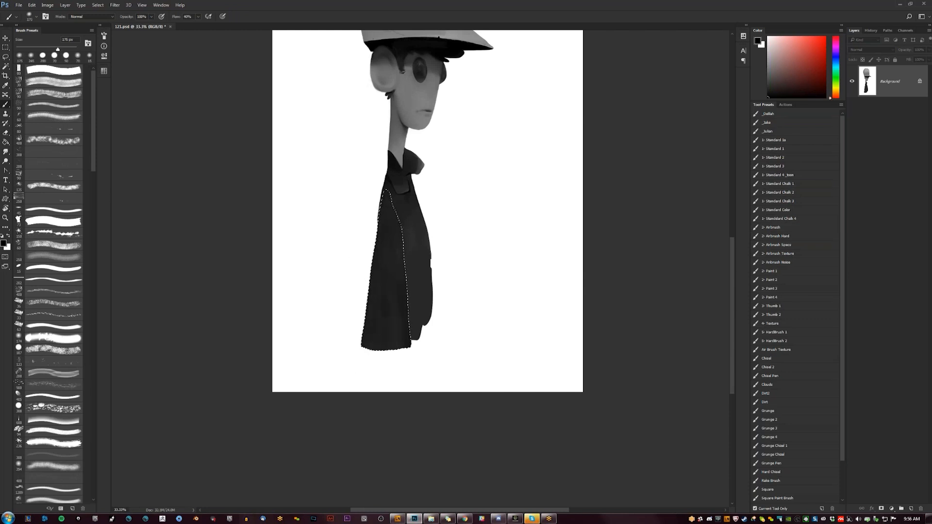
alt+click(396, 236)
key(d)
alt+click(387, 215)
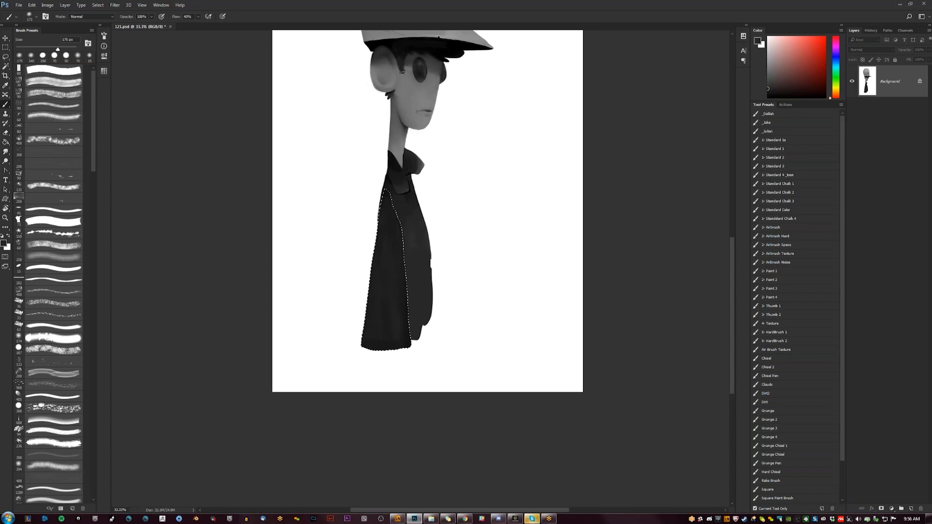
Step: Enlarge the airbrush to 800 px and continue shading the selected dark torso panel
key(])
key(])
key(])
key(])
key(])
key(])
key(])
key(])
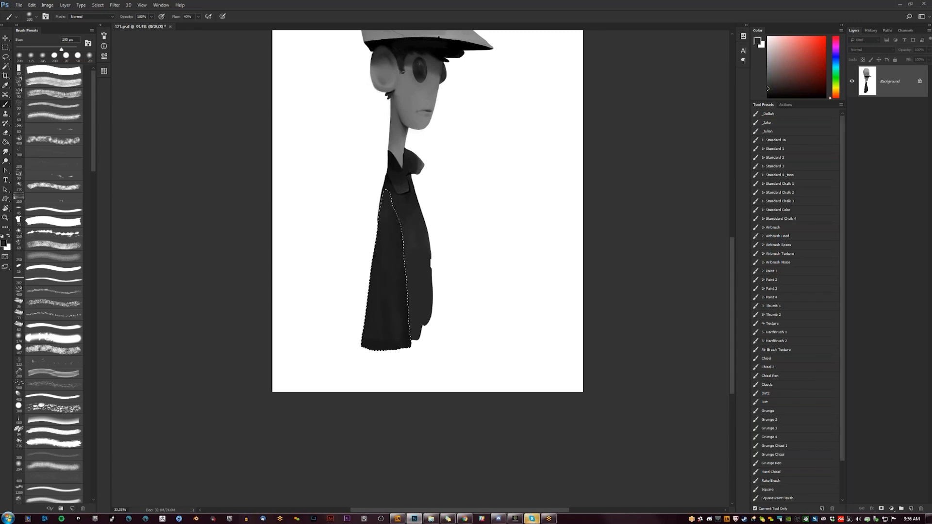
drag(412, 244, 402, 271)
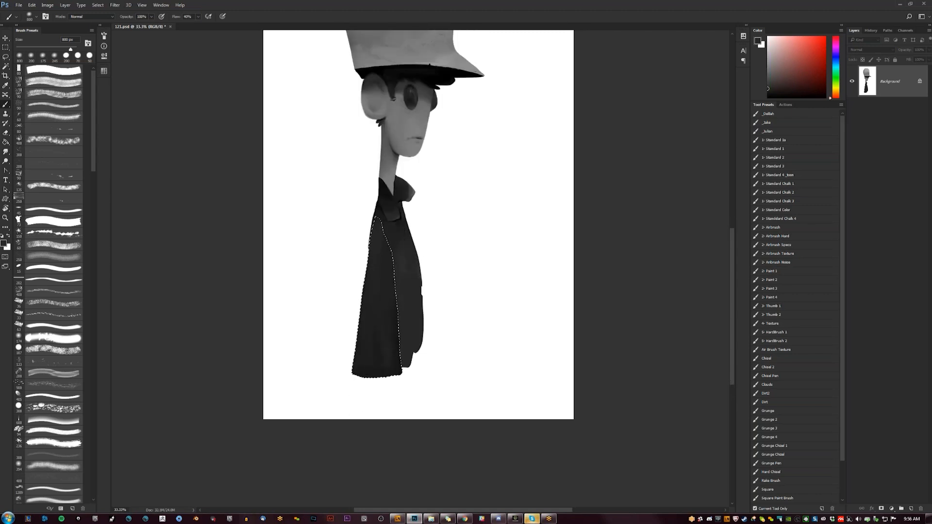
Step: Invert the panel selection, darken the torso along the panel's front edge with a 150 px black airbrush, and deselect
key(ctrl+shift+i)
key(bracketleft)
key(bracketleft)
key(bracketleft)
key(bracketleft)
key(bracketleft)
key(bracketleft)
key(bracketleft)
key(bracketleft)
key(bracketleft)
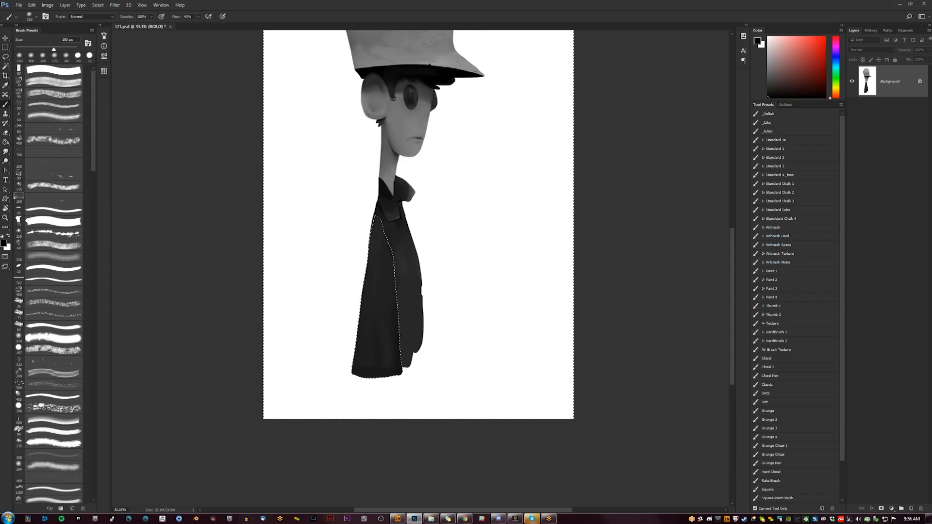
key(ctrl+d)
key(ctrl+shift+d)
key(ctrl+d)
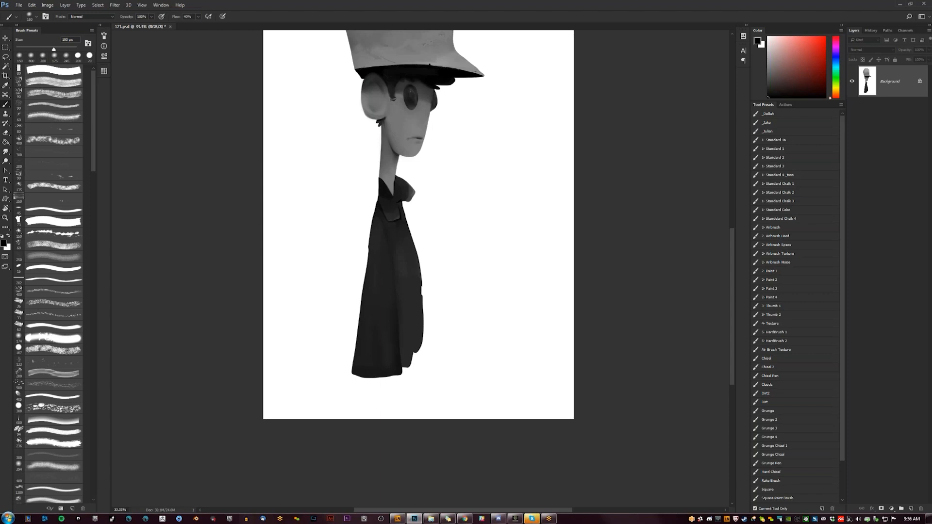
Step: Flip the canvas horizontally and erase the uneven front edge of the torso into a straighter taper from the collar to the hem
key(ctrl+shift+h)
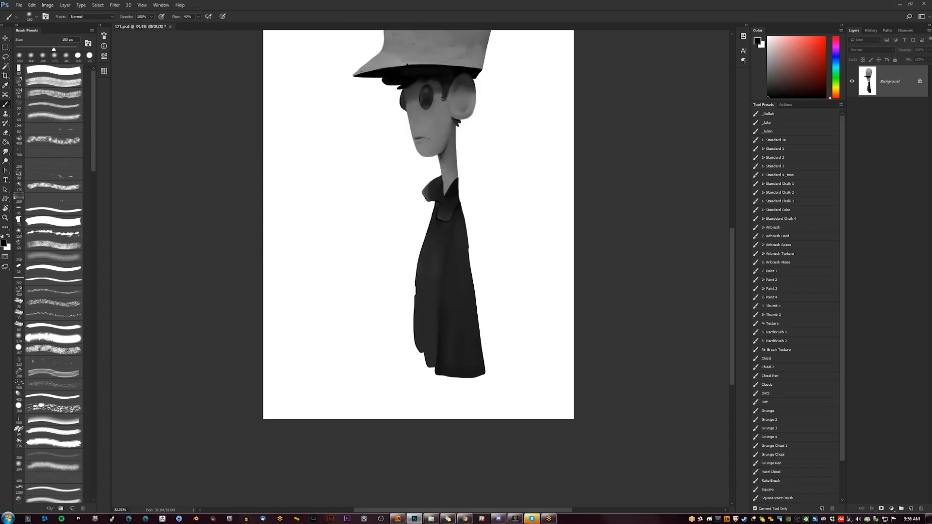
drag(441, 339, 449, 312)
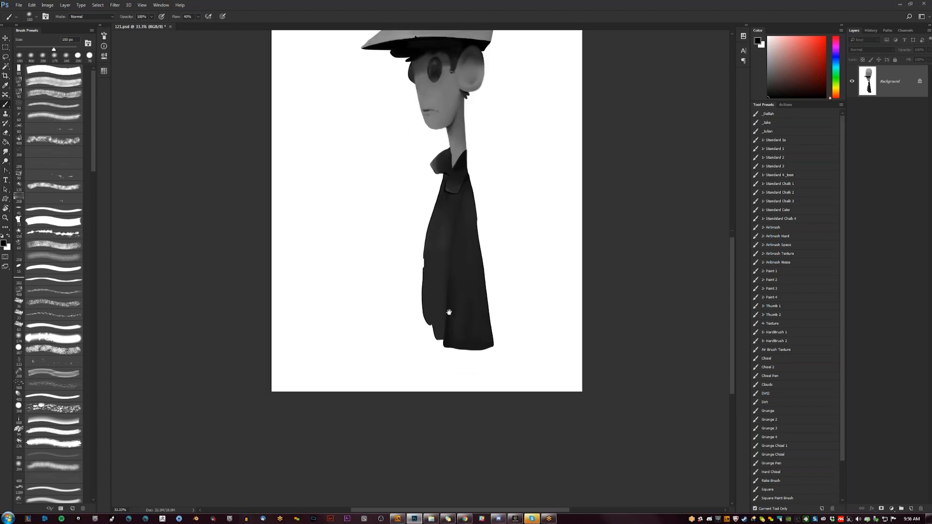
key(e)
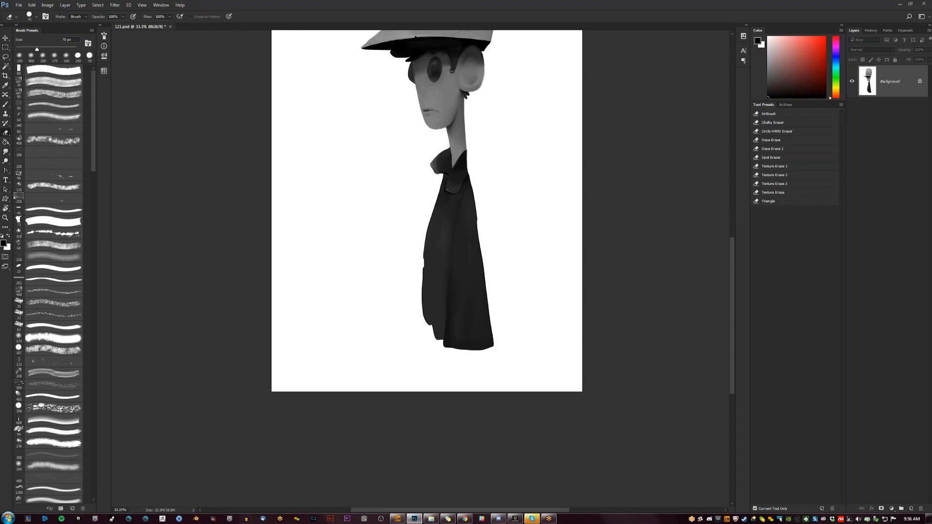
drag(431, 208, 427, 249)
drag(430, 212, 418, 289)
drag(437, 184, 424, 252)
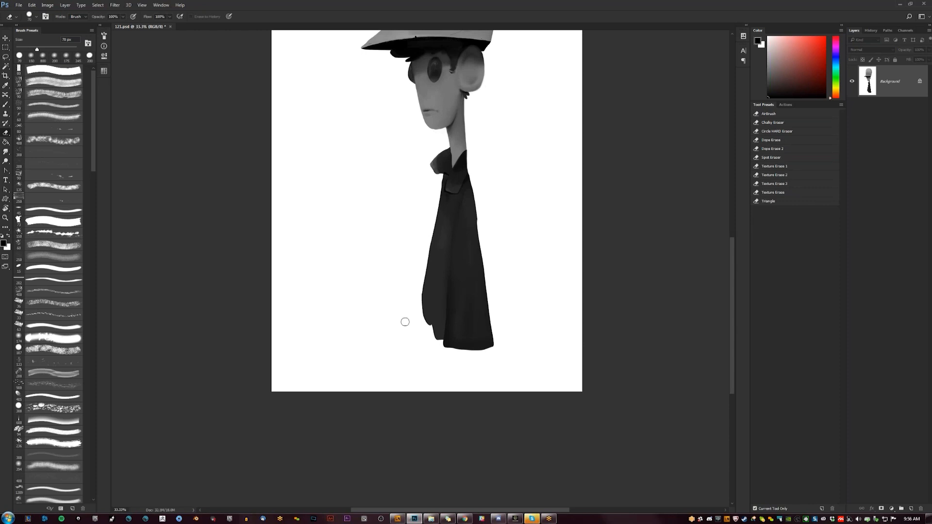
drag(425, 327, 431, 332)
Step: Mirror the canvas so the character faces right and examine the silhouette from hat to torso
key(ctrl+shift+h)
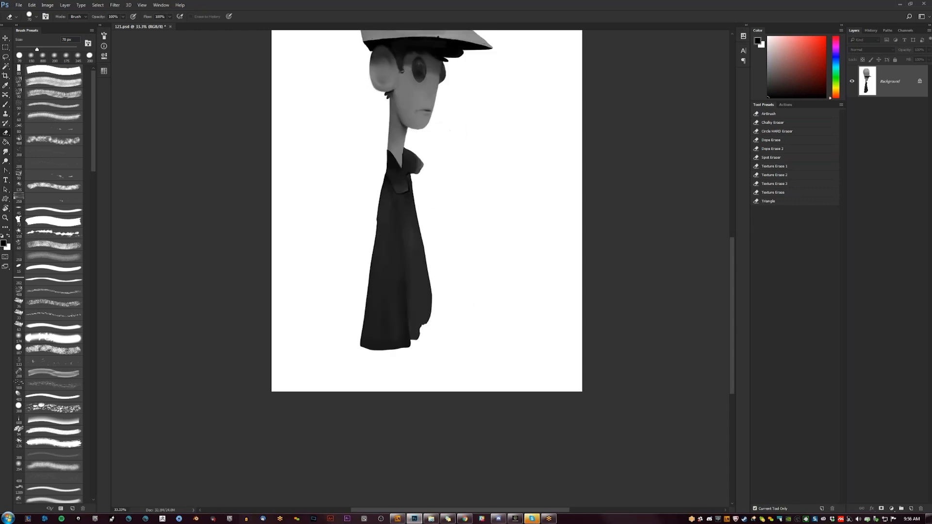
mouse_move(408, 117)
mouse_down()
mouse_move(433, 205)
mouse_move(452, 329)
mouse_up()
drag(457, 413, 444, 301)
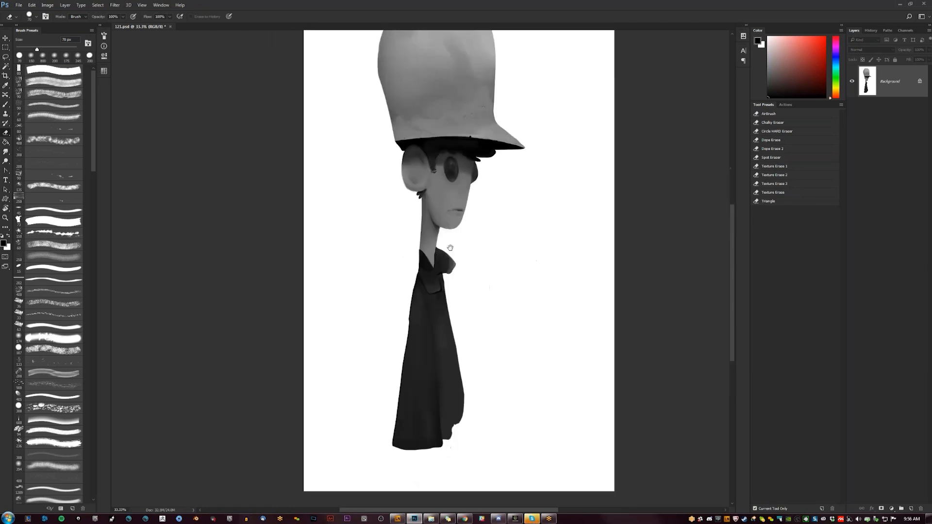
drag(447, 237, 449, 267)
scroll(450, 267, down, 5)
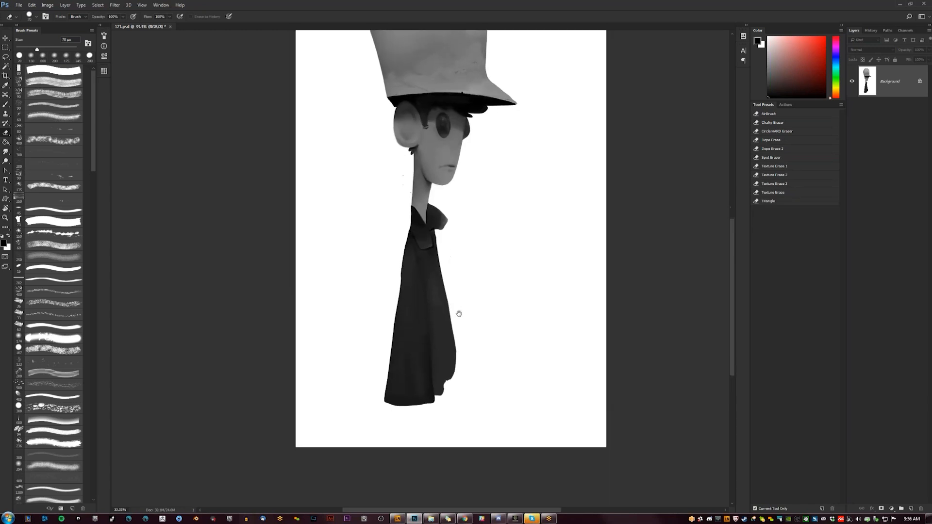
drag(458, 313, 460, 272)
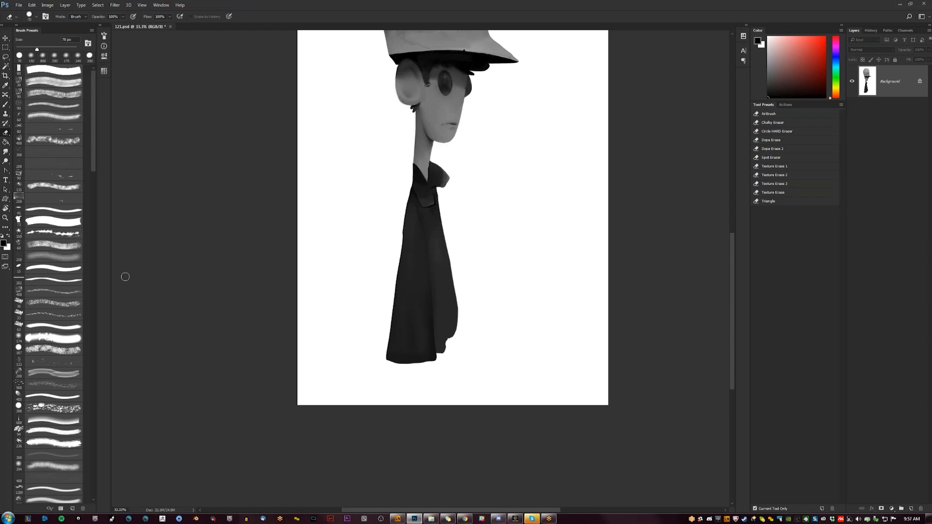
drag(435, 210, 422, 222)
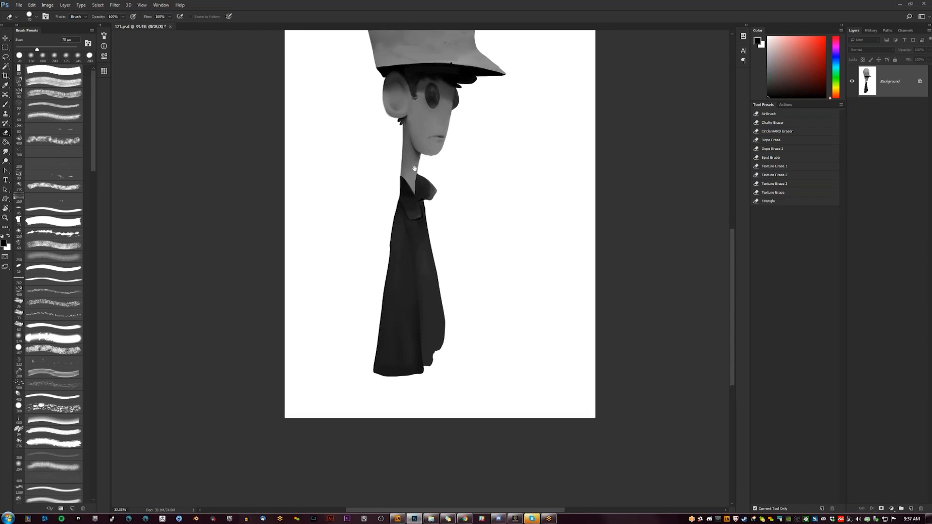
Step: Switch to the first solid brush preset and flip the canvas horizontally so the character faces left
key(b)
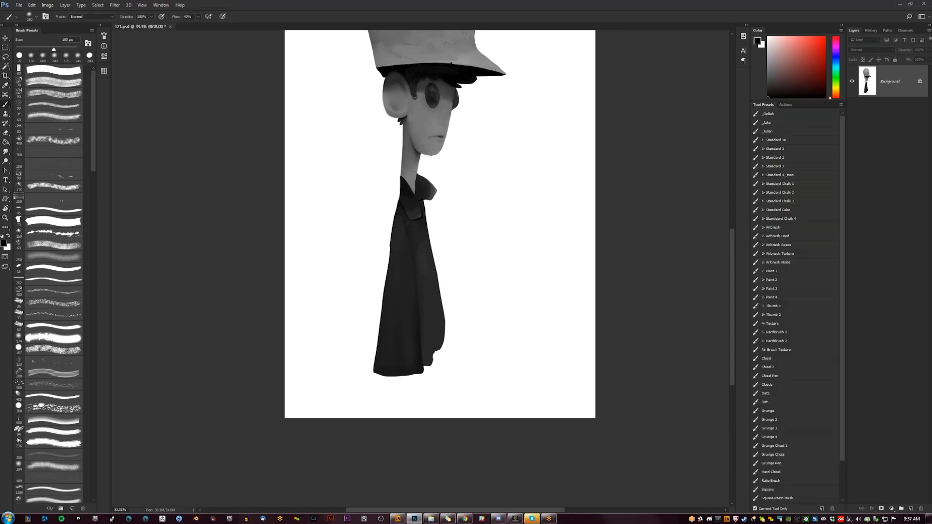
click(53, 72)
key(])
key(ctrl+shift+h)
drag(483, 134, 437, 299)
Step: Copy the character to its own layer by inverting a Color Range selection of the white background made at minimum fuzziness
key(l)
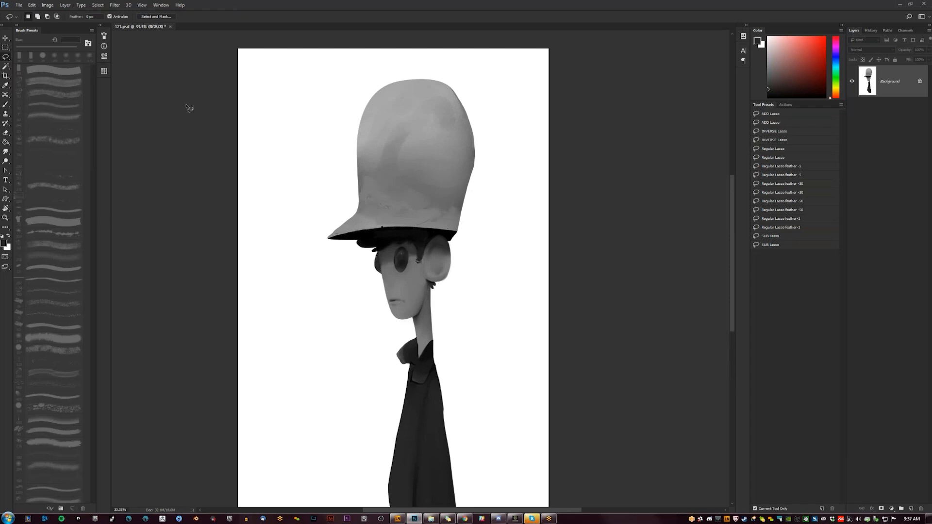
click(98, 6)
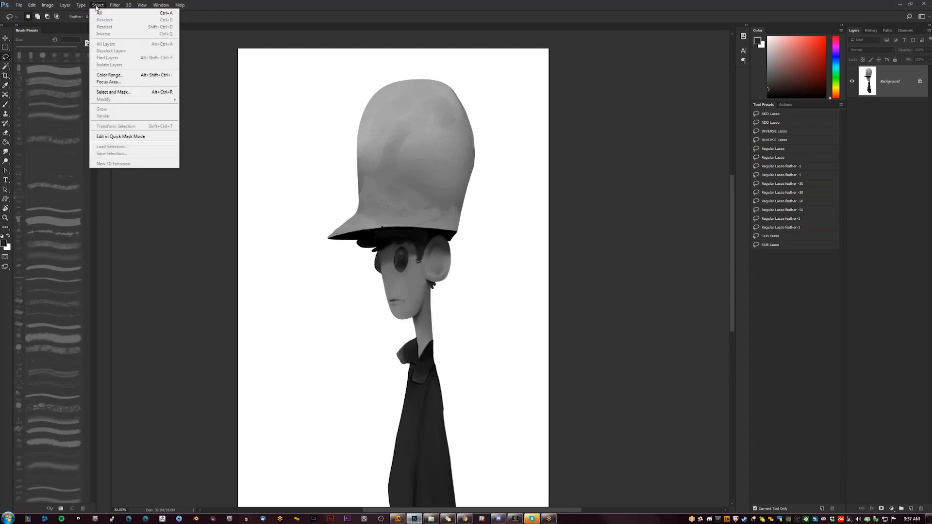
click(110, 74)
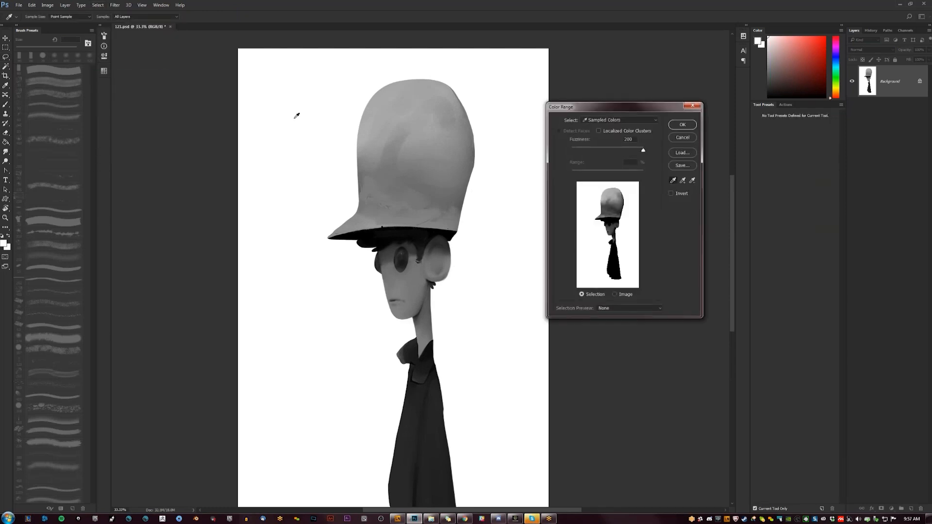
drag(643, 150, 567, 149)
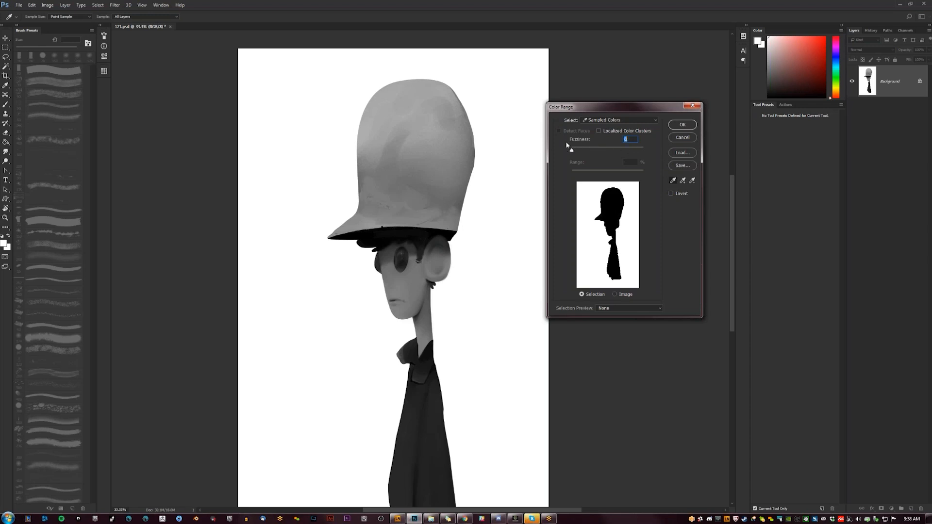
click(688, 124)
drag(502, 229, 523, 133)
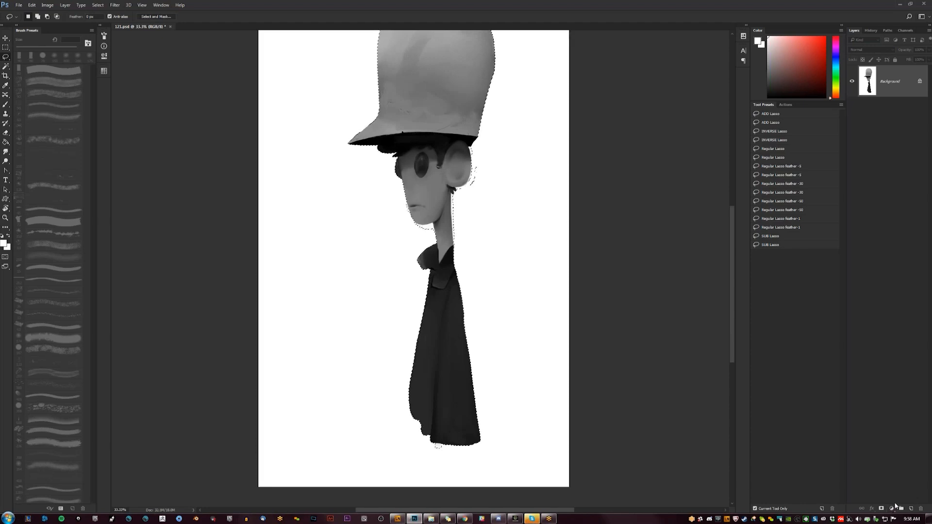
key(ctrl+j)
Step: Add a white-filled layer between the background and the character, and lower its lightness to -20 with Hue/Saturation
click(909, 121)
key(g)
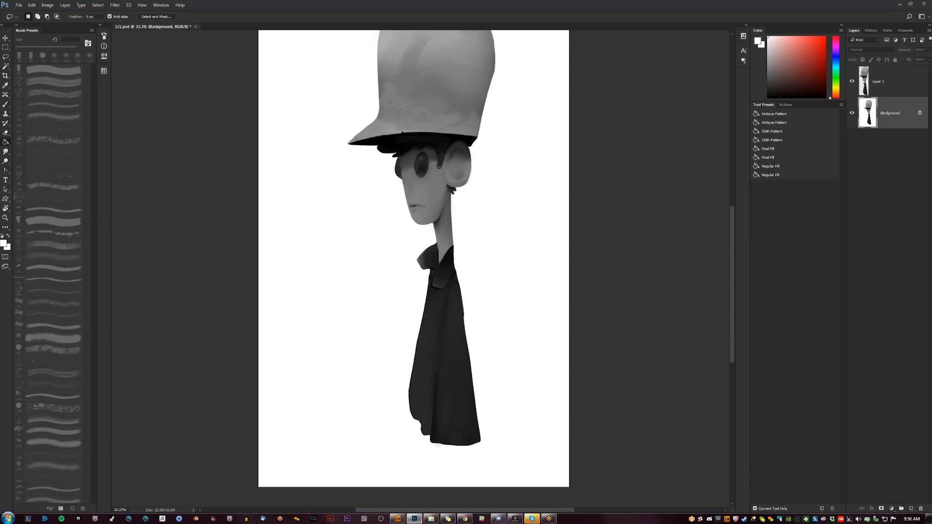
key(ctrl+shift+alt+n)
click(472, 238)
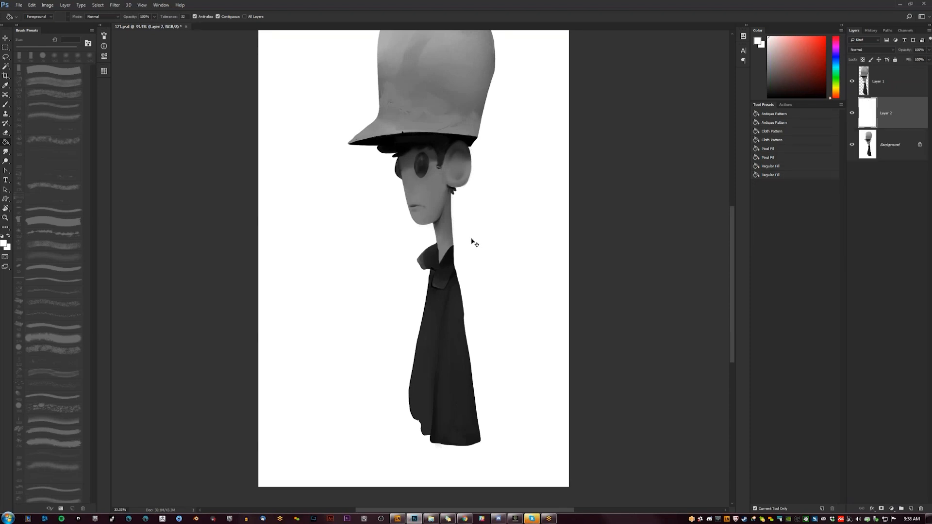
key(ctrl+u)
drag(669, 285, 669, 285)
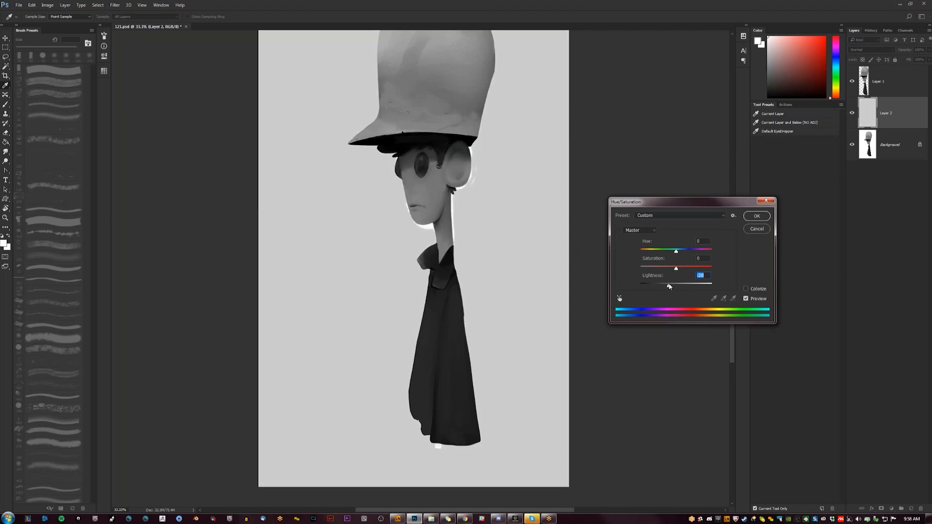
click(760, 217)
Step: Activate the character layer and set the Circle HARD Eraser preset to 10 px for cleaning around the ear
click(885, 82)
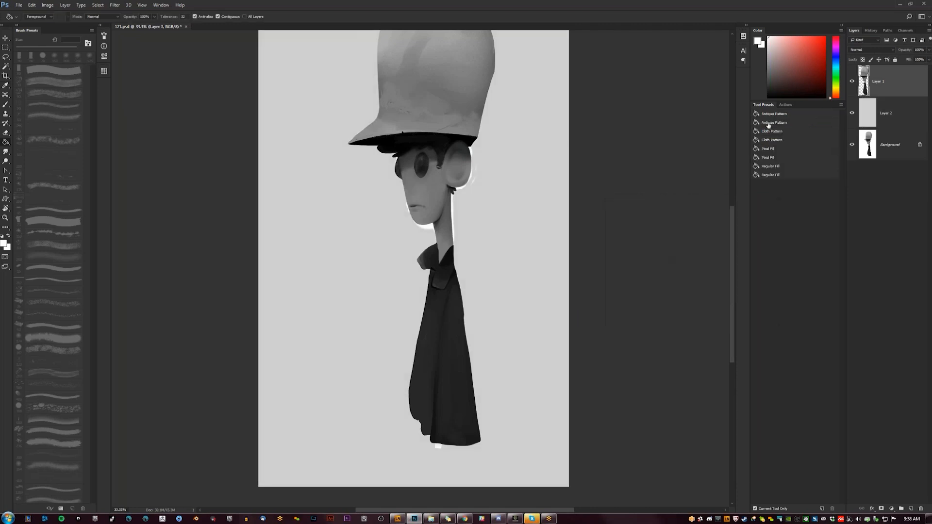
key(z)
click(467, 198)
mouse_move(497, 116)
mouse_down()
mouse_move(481, 229)
mouse_move(487, 210)
mouse_up()
key(e)
click(790, 131)
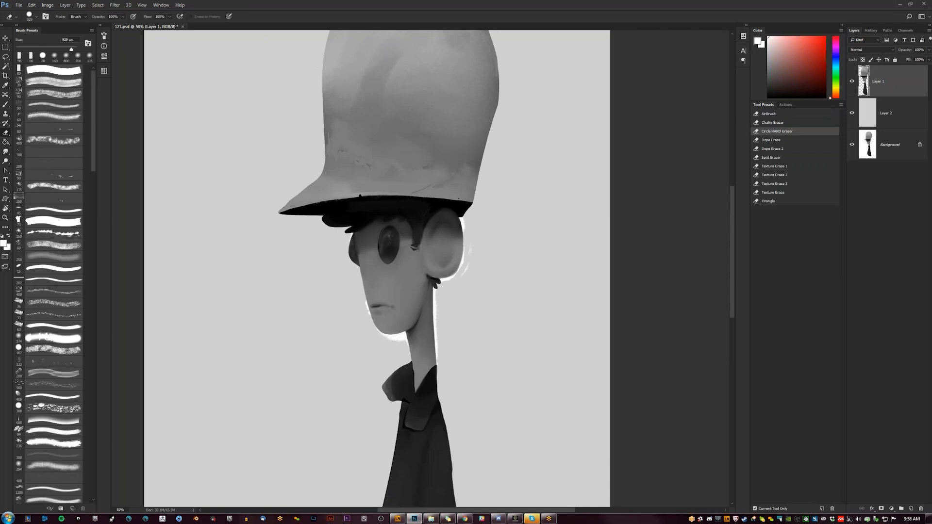
key(bracketleft)
key(bracketleft)
key(bracketleft)
key(bracketleft)
key(bracketleft)
key(bracketleft)
key(bracketleft)
key(bracketleft)
key(bracketleft)
key(bracketleft)
key(bracketleft)
key(bracketleft)
key(bracketleft)
key(bracketleft)
key(bracketleft)
key(bracketleft)
key(bracketleft)
key(bracketleft)
key(bracketleft)
key(bracketleft)
key(bracketleft)
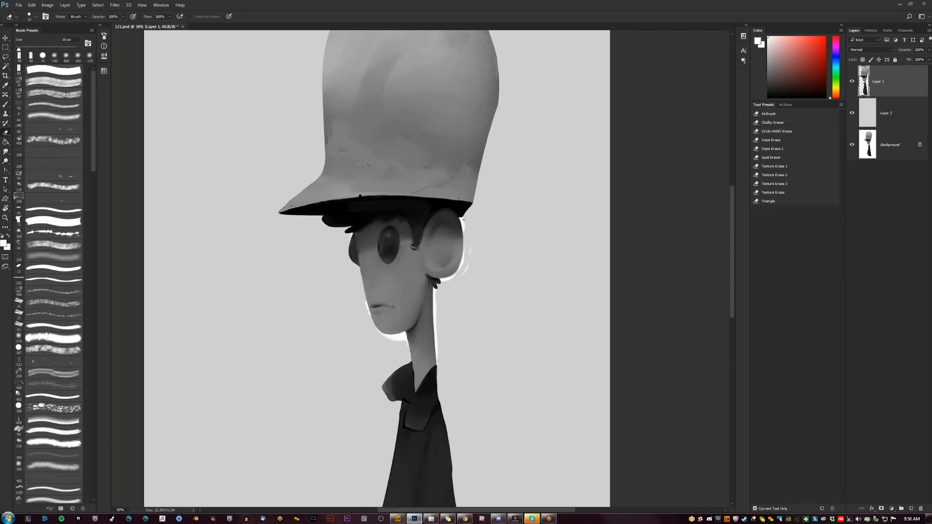
Step: Erase the white fringe and stray specks beside the upper and back edge of the ear with a smaller eraser
drag(463, 234, 463, 240)
key(w)
scroll(467, 235, up, 2)
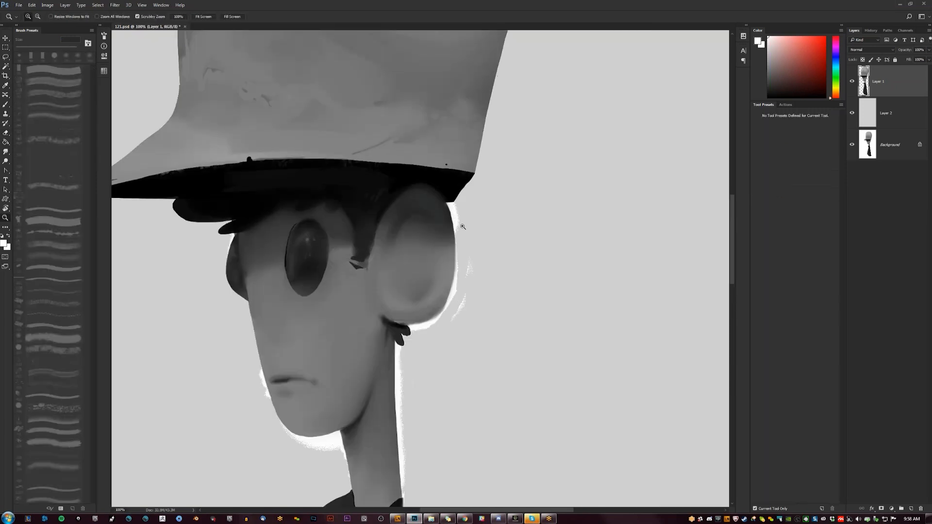
click(456, 221)
key(ctrl+d)
key(e)
key(bracketleft)
mouse_move(448, 205)
mouse_down()
mouse_move(458, 238)
mouse_move(456, 206)
mouse_up()
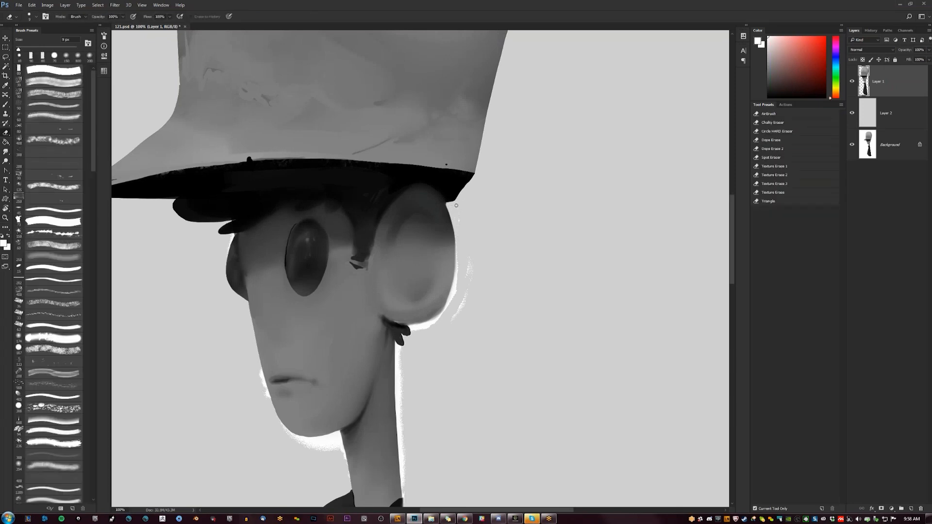
drag(470, 259, 456, 317)
Step: Try to repaint the upper back edge of the ear with a much smaller brush, and undo the stroke
key(b)
key(d)
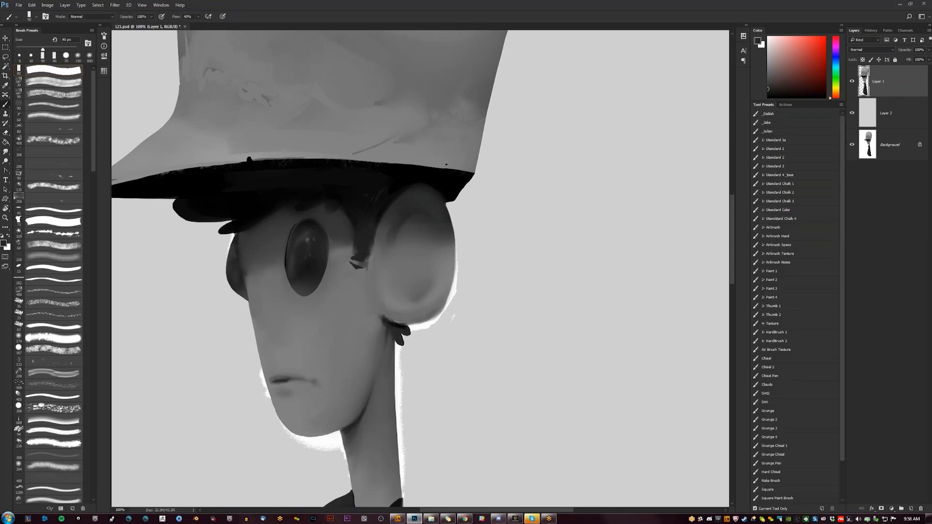
key(bracketleft)
key(bracketleft)
key(bracketleft)
key(bracketleft)
key(bracketleft)
key(bracketleft)
key(bracketleft)
key(bracketleft)
key(bracketleft)
key(bracketleft)
drag(448, 215, 447, 203)
key(ctrl+z)
Step: Erase the remaining white fringe around the back and underside of the ear with the eraser at 10 px
key(e)
key(bracketright)
mouse_move(456, 262)
mouse_down()
mouse_move(446, 310)
mouse_move(500, 227)
mouse_move(455, 245)
mouse_up()
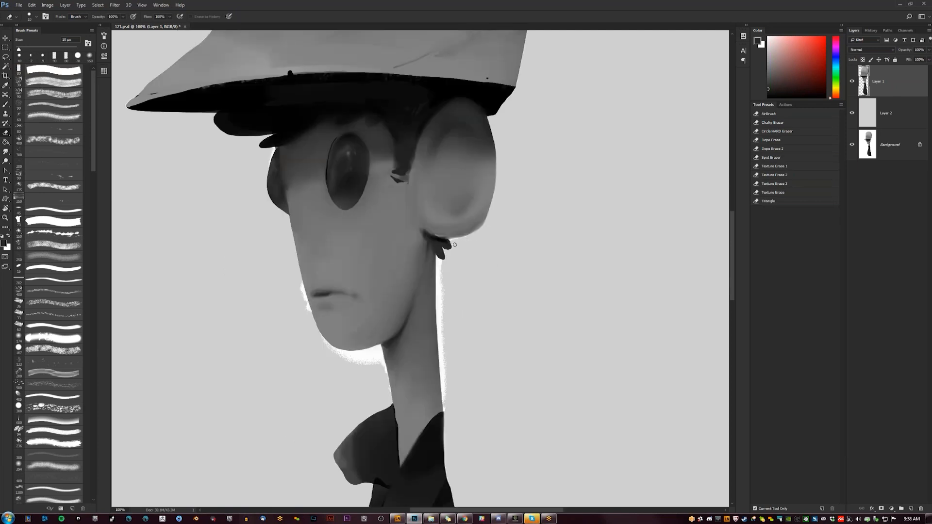
Step: Lasso the hair tuft beneath the ear, fill it in with a 60 px black brush, and deselect
key(l)
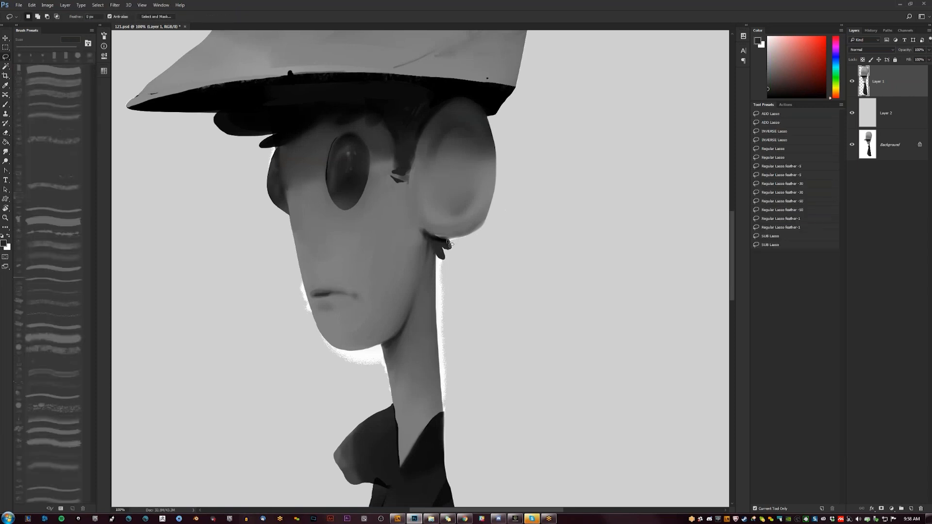
mouse_move(449, 252)
mouse_down()
mouse_move(441, 249)
mouse_move(443, 264)
mouse_move(434, 240)
mouse_move(440, 258)
mouse_move(448, 252)
mouse_move(443, 262)
mouse_up()
key(b)
key(bracketright)
key(bracketright)
key(bracketright)
key(bracketright)
key(bracketright)
key(bracketright)
key(bracketright)
key(bracketright)
key(bracketright)
key(bracketright)
key(bracketright)
key(bracketright)
key(d)
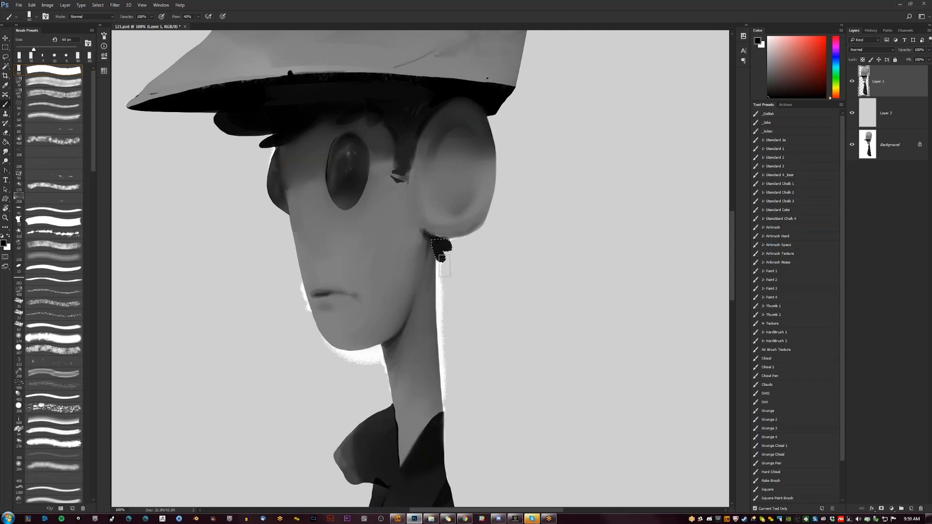
key(ctrl+d)
Step: Lasso the lower part of the ear and paint its rounded bottom edge with greys sampled from nearby
key(l)
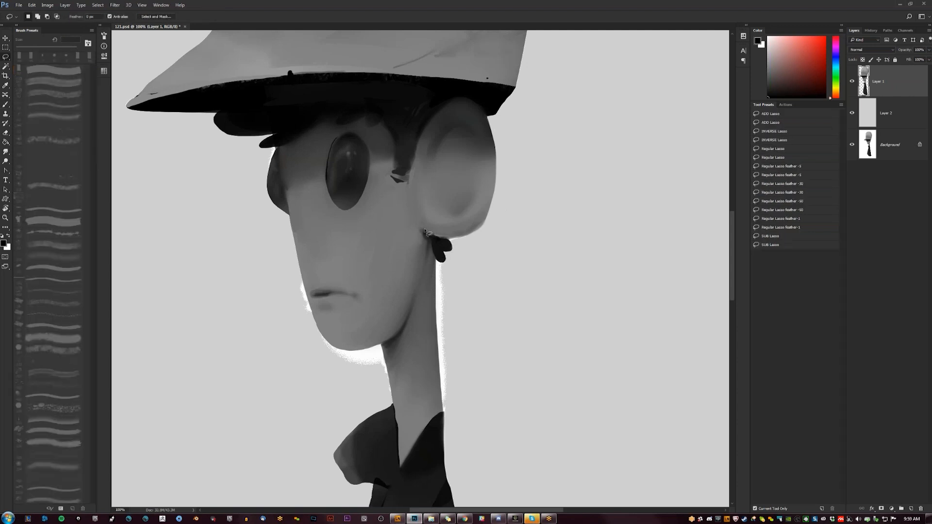
mouse_move(452, 245)
mouse_down()
mouse_move(478, 234)
mouse_move(490, 196)
mouse_up()
key(b)
alt+click(484, 213)
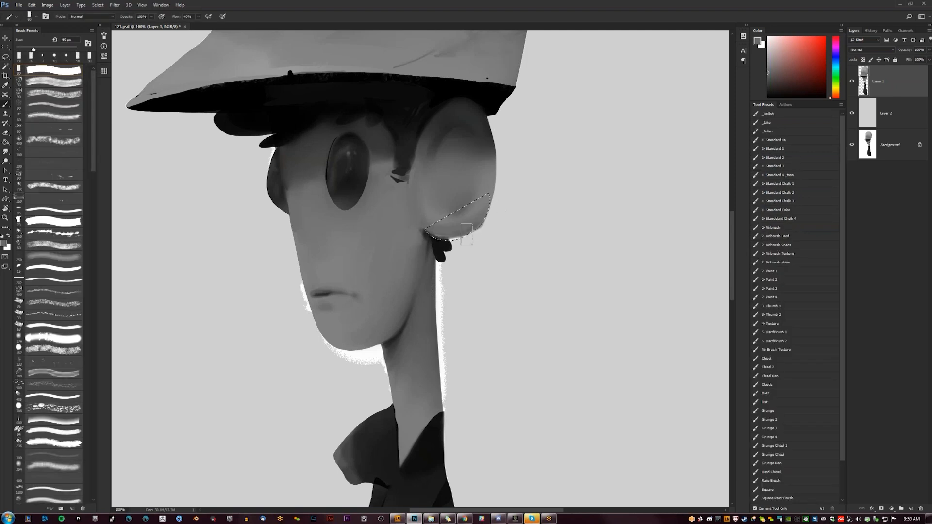
alt+click(440, 245)
alt+click(443, 237)
Step: Smudge the shading along the ear's rounded bottom edge, sample the light grey beside it, and deselect
key(r)
drag(480, 213, 452, 225)
key(bracketleft)
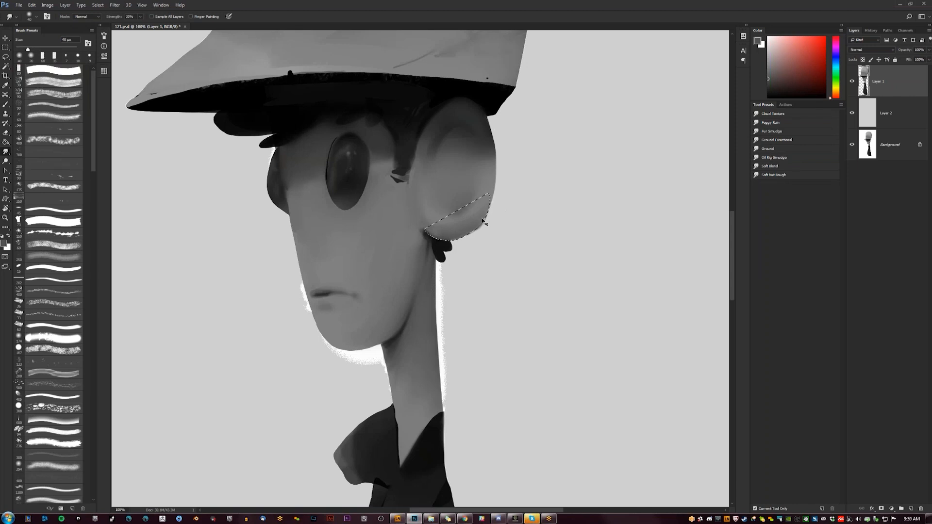
key(b)
alt+click(488, 199)
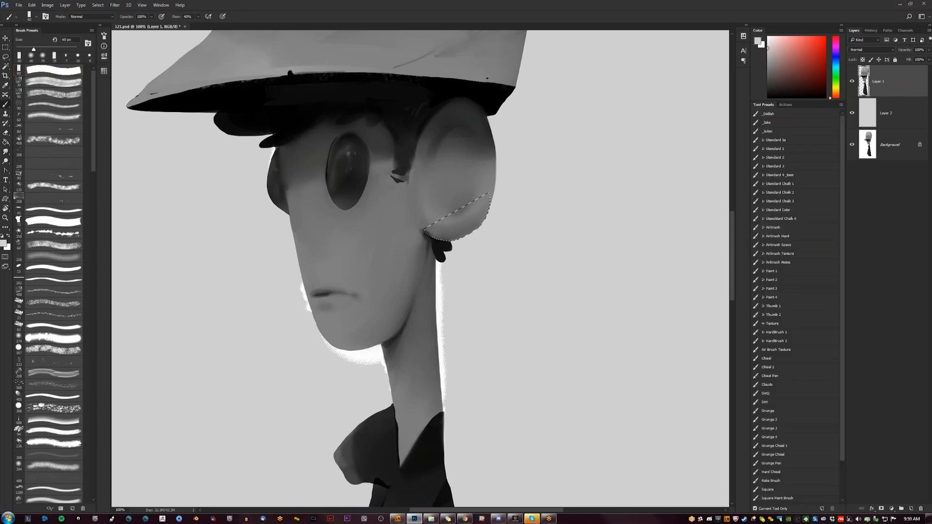
key(ctrl+d)
Step: Erase the white fringe along the back of the neck with the eraser at 10 px
mouse_move(468, 354)
mouse_down()
mouse_move(487, 282)
mouse_move(482, 305)
mouse_up()
key(e)
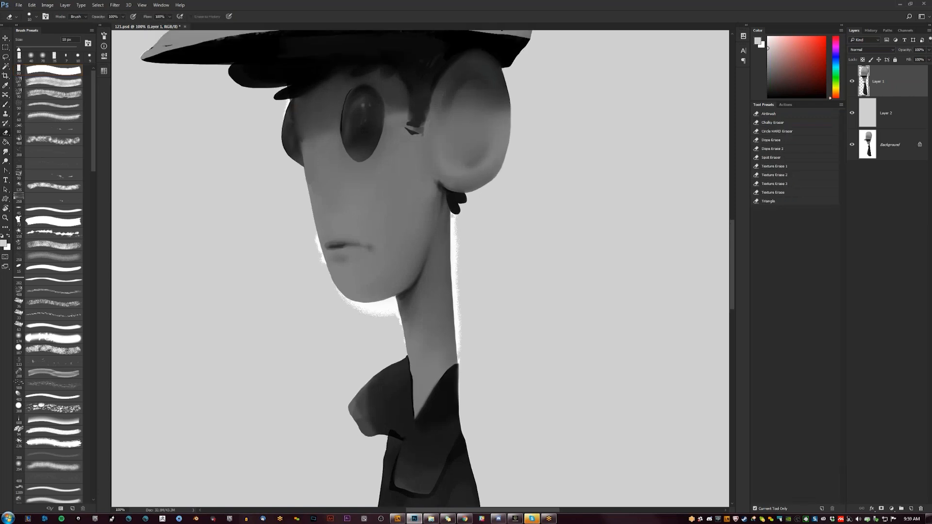
drag(458, 219, 460, 355)
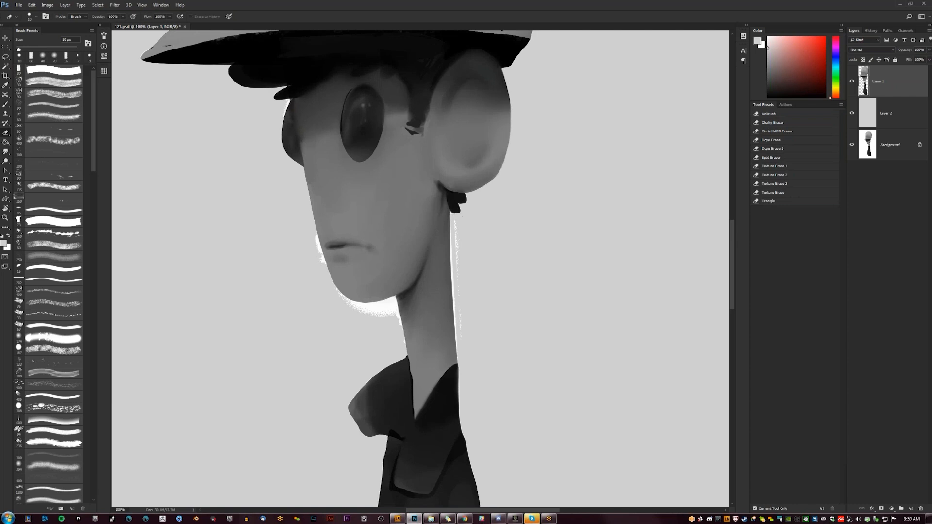
drag(455, 217, 461, 305)
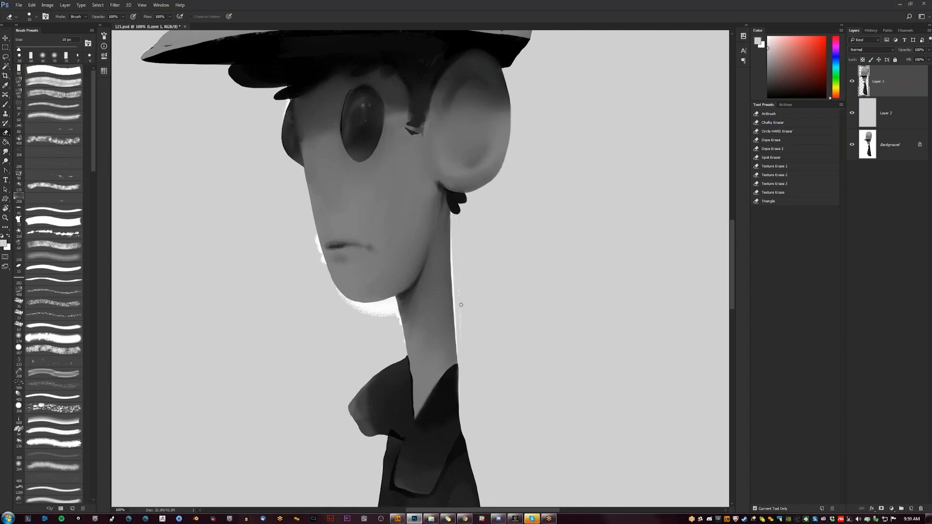
Step: Lock the layer's transparent pixels, repaint the neck's back edge with grey sampled from the neck, and smudge the shading near the collar
key(b)
key(/)
alt+click(447, 232)
drag(451, 229, 458, 355)
alt+click(455, 355)
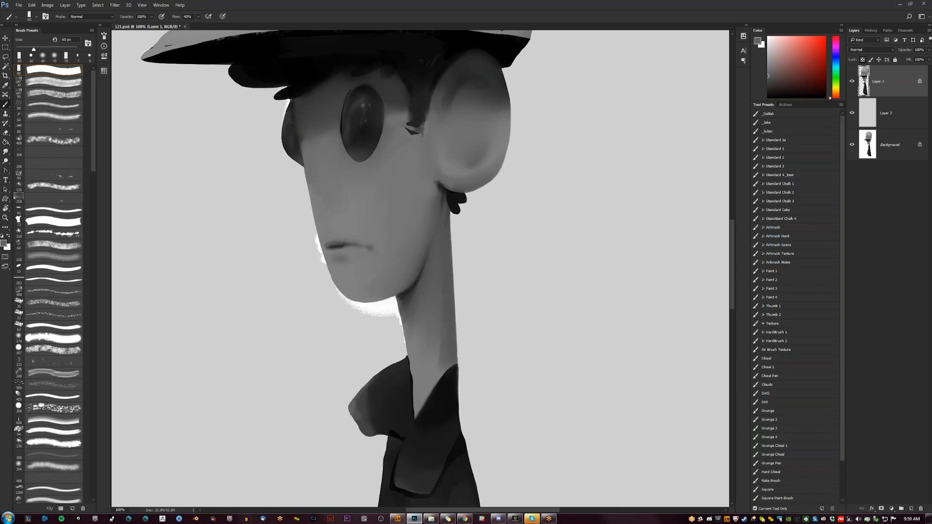
key(r)
drag(432, 358, 437, 360)
Step: Flip the canvas horizontally, unlock the transparent pixels, and erase the white fringe along the front of the neck
key(ctrl+shift+h)
drag(526, 290, 682, 255)
key(w)
key(e)
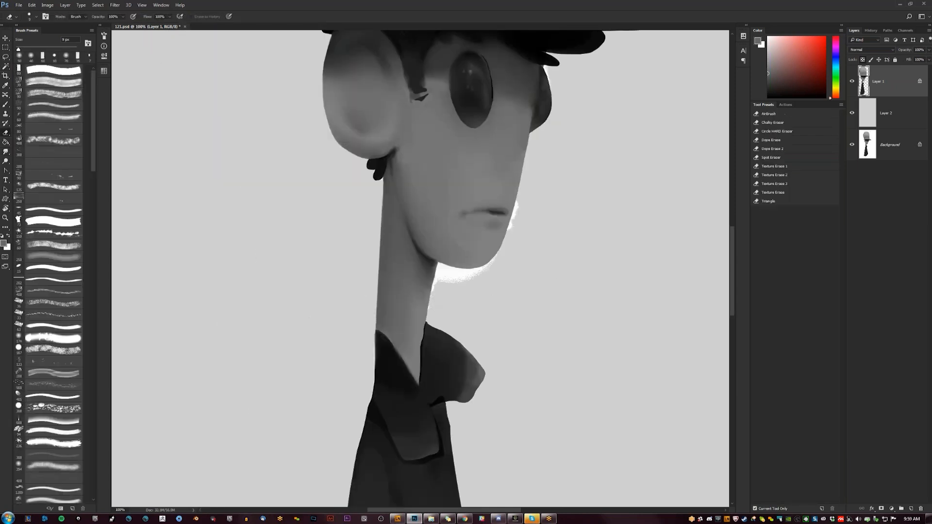
click(427, 319)
key(slash)
drag(426, 320, 436, 267)
Step: Lock the transparent pixels and touch up the collar's upper tip with dark grey sampled from it, using a smaller brush
key(b)
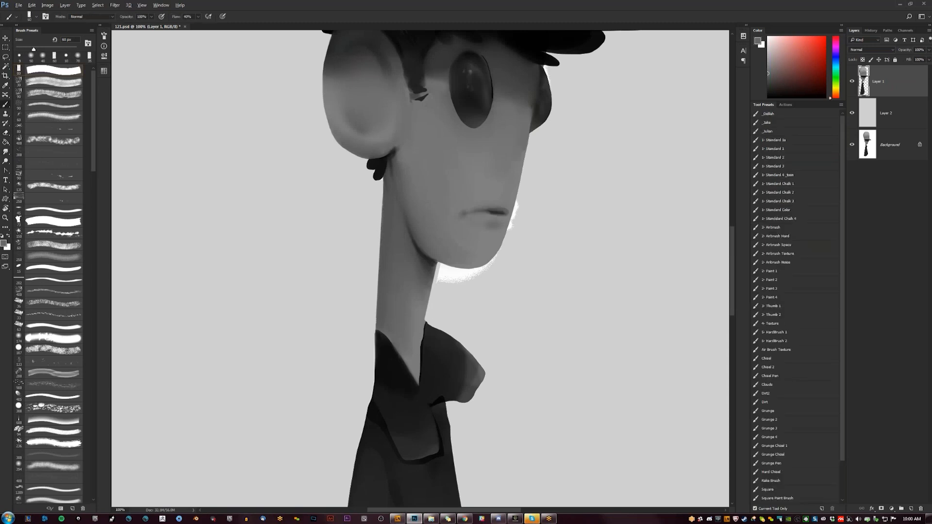
alt+click(430, 325)
key(slash)
key(bracketleft)
Step: Unlock the transparent pixels and erase the white fringe under the chin and beside the mouth with a small eraser
key(e)
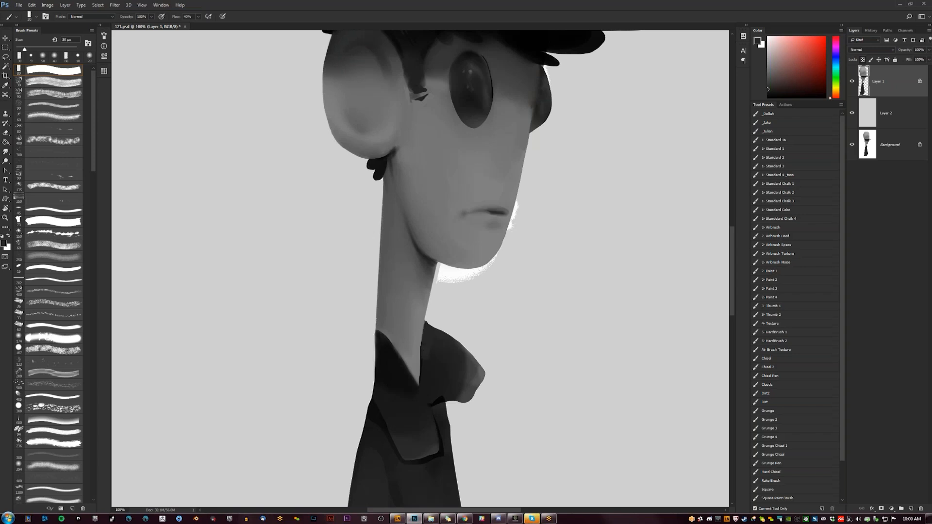
key(slash)
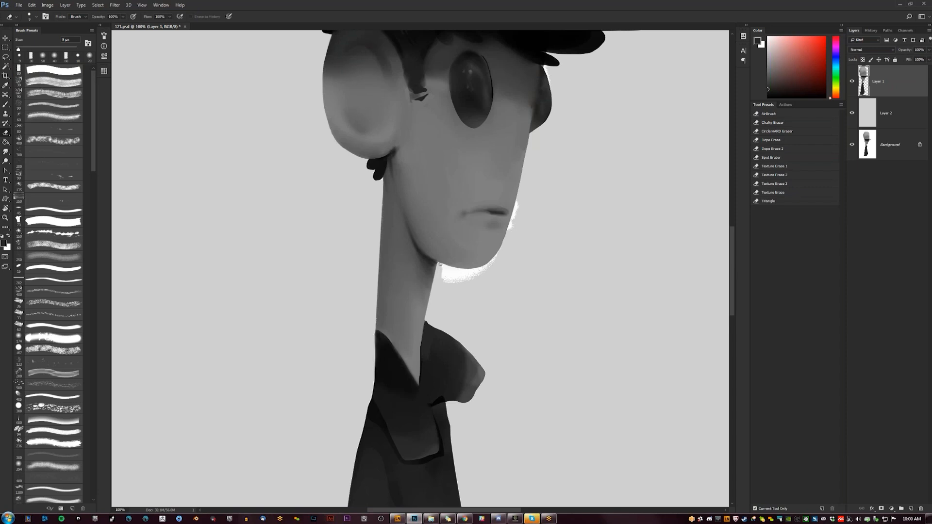
drag(441, 263, 438, 282)
drag(443, 266, 486, 267)
key(ctrl+z)
drag(443, 267, 484, 270)
drag(515, 202, 509, 230)
drag(474, 271, 473, 276)
Step: Erase the remaining white patch beneath the chin with a larger eraser
key(bracketright)
key(bracketright)
key(bracketright)
key(bracketright)
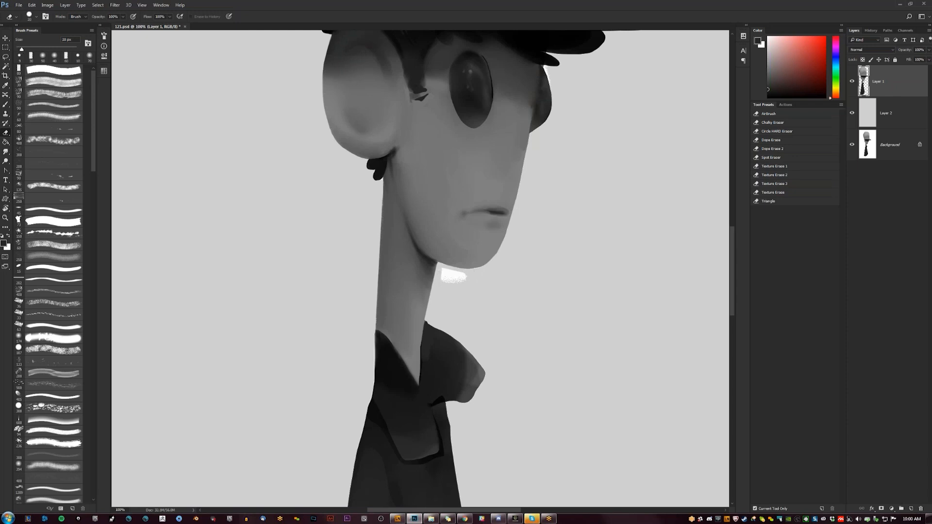
mouse_move(440, 272)
mouse_down()
mouse_move(462, 275)
mouse_move(457, 299)
mouse_up()
Step: Flip the canvas back, choose the Standard 1 brush preset at 45 px, sample the grey below the jaw, and lock the transparent pixels
key(z)
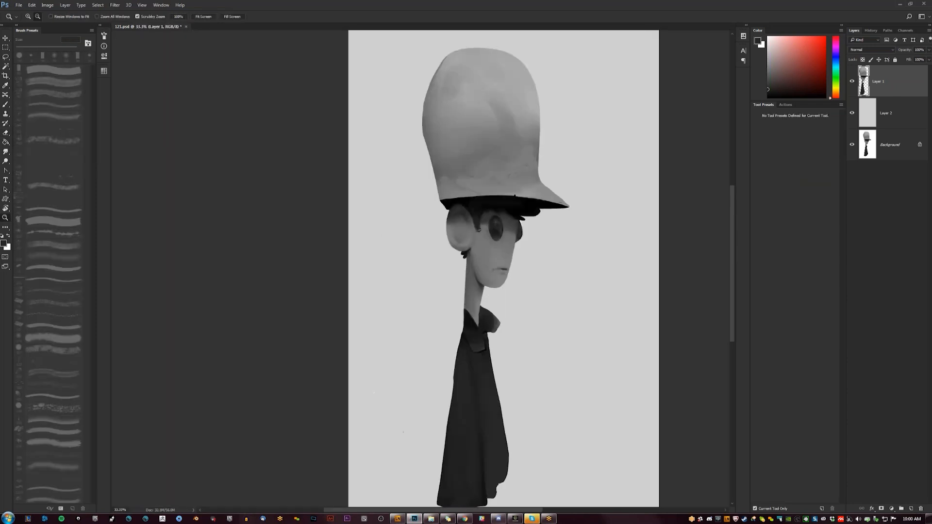
key(ctrl+shift+h)
drag(519, 265, 568, 265)
key(b)
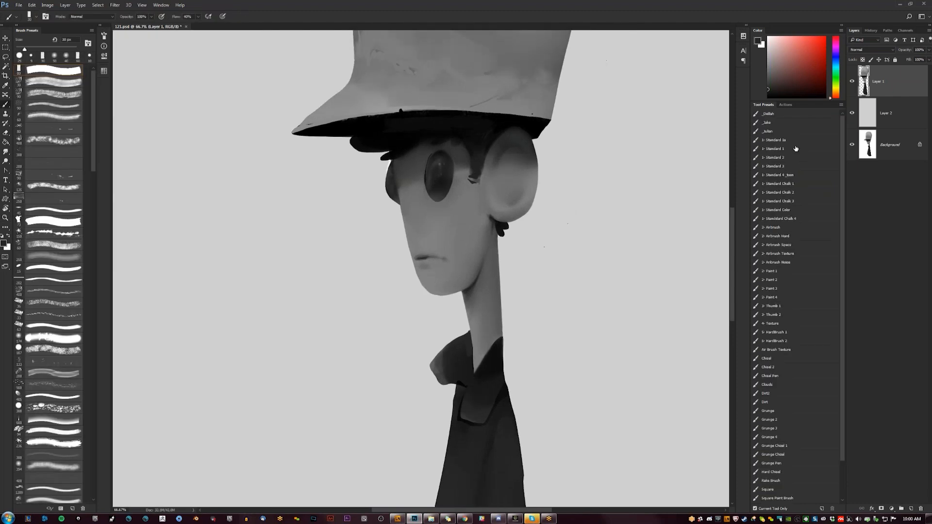
click(797, 151)
alt+click(468, 280)
key([)
key(/)
key([)
key([)
key([)
key([)
key([)
key([)
key([)
key([)
key([)
key([)
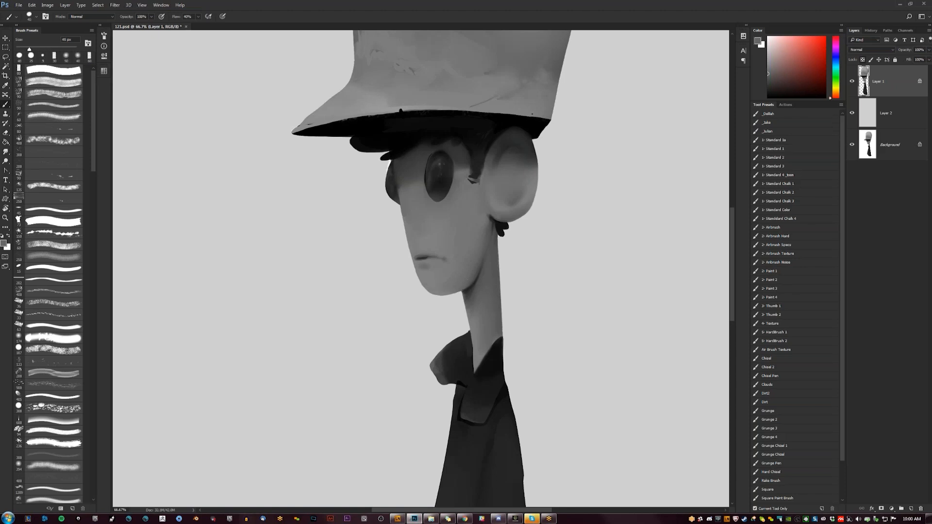
Step: Lower the hardness of the brush tip
right_click(453, 261)
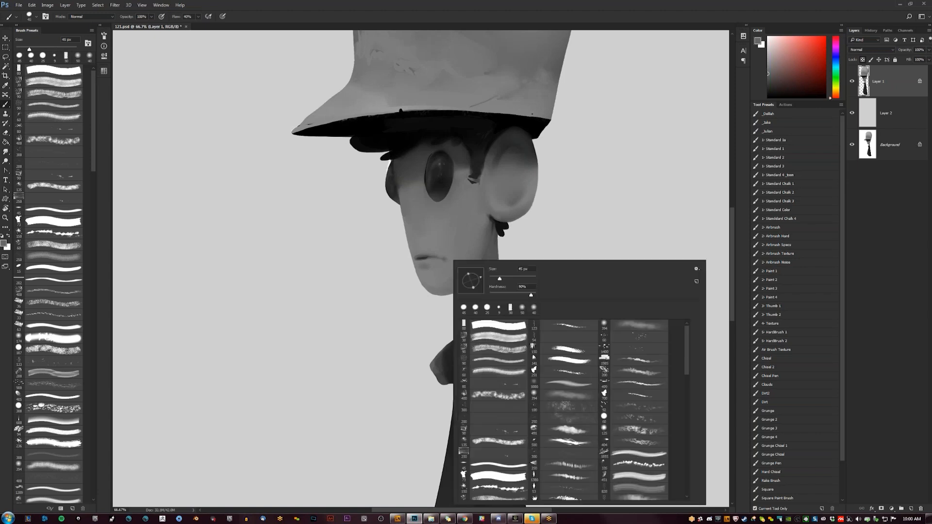
mouse_move(531, 295)
mouse_down()
mouse_move(496, 295)
mouse_move(469, 277)
mouse_up()
key(Return)
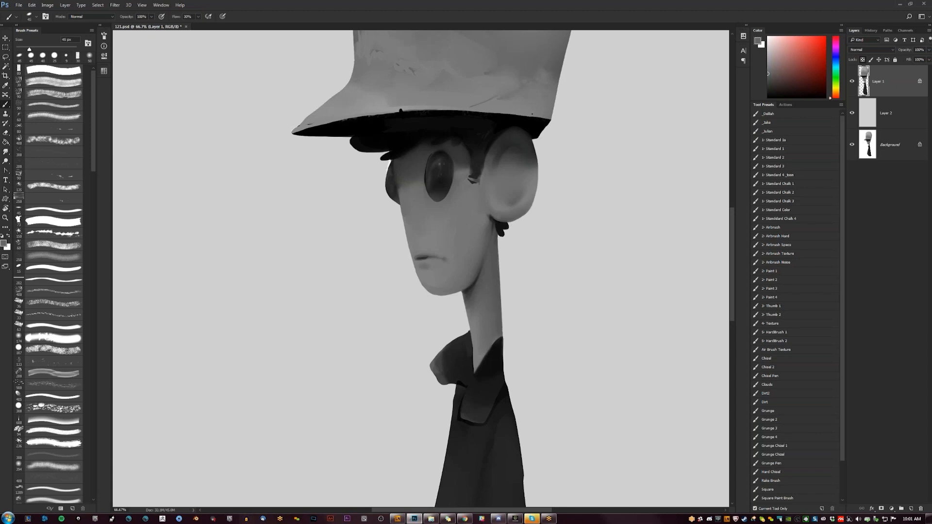
Step: Switch to Chrome and search Google for "nibbled pencil"
click(465, 519)
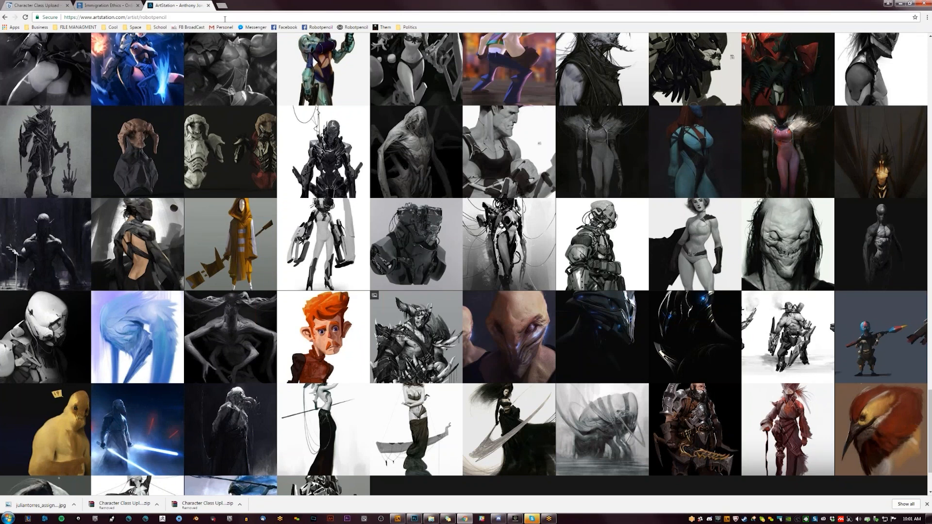
click(226, 18)
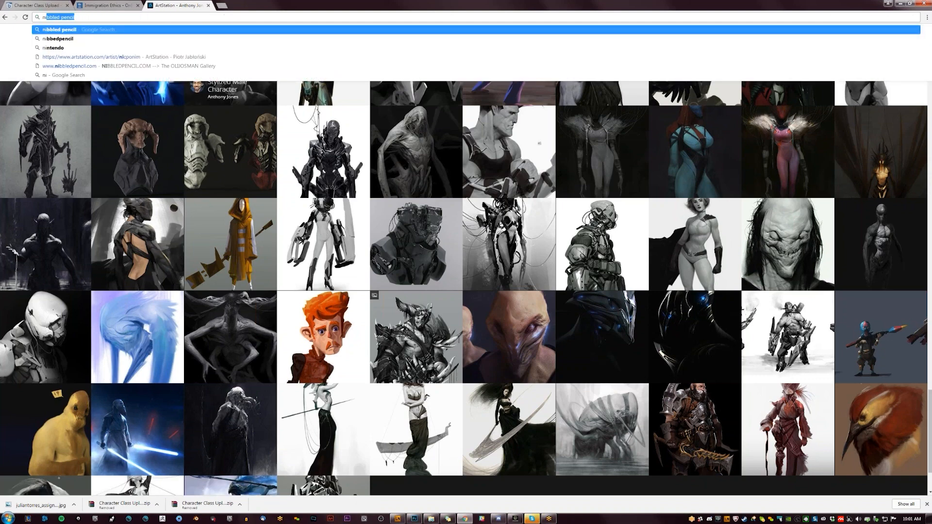
key(Return)
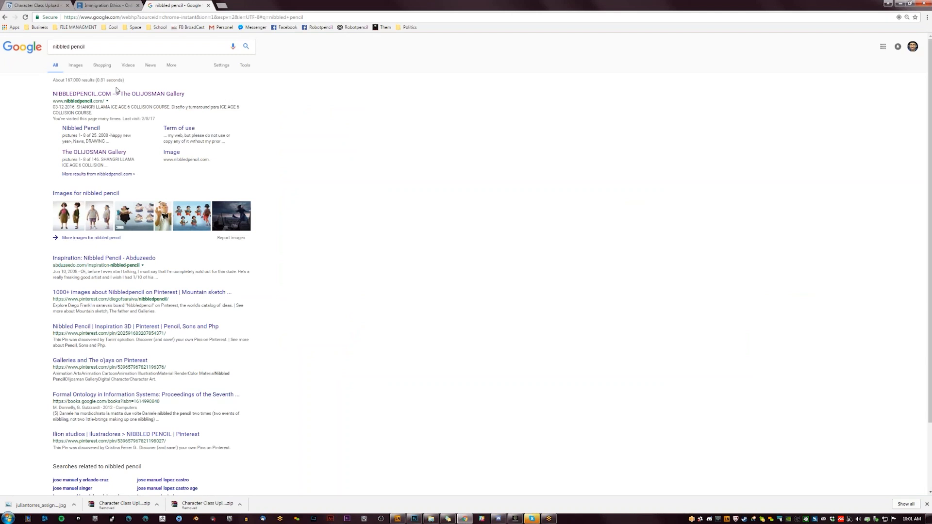
Step: Open the full-size La Pequeña Berlinesa picture from the NIBBLEDPENCIL.COM gallery as a reference, and return to Photoshop
click(120, 94)
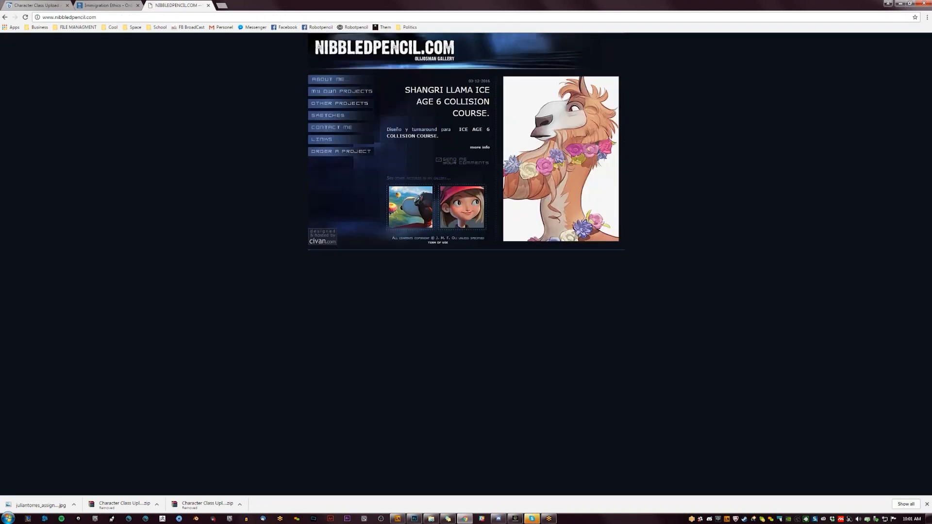
click(460, 216)
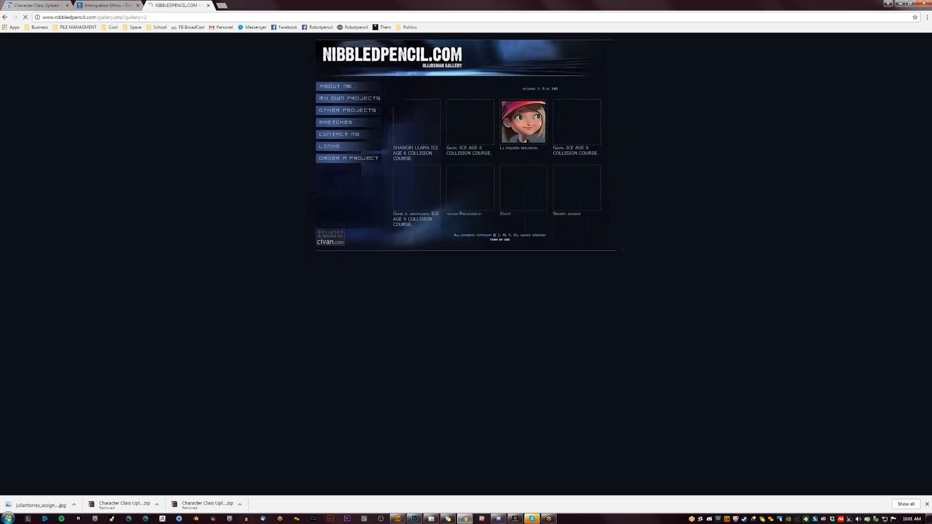
click(532, 131)
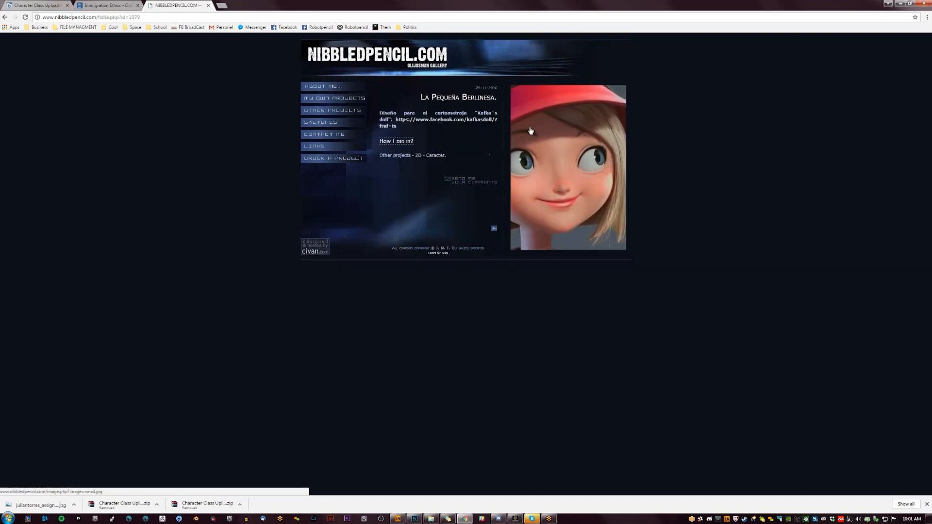
click(532, 133)
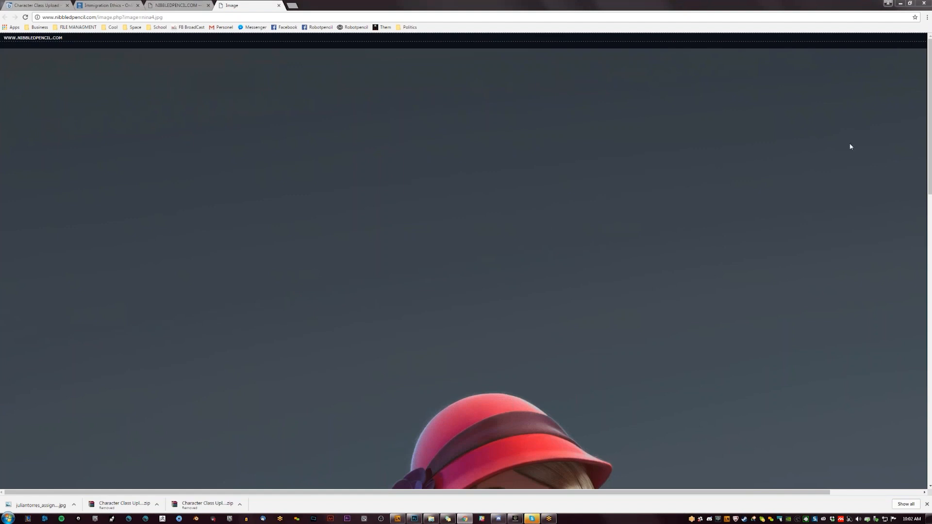
click(901, 4)
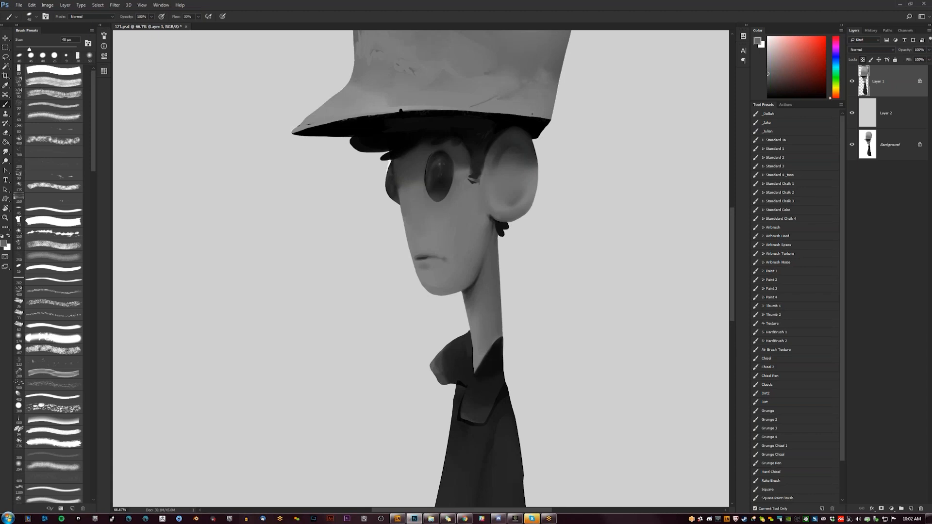
Step: Flip the canvas horizontally and paint over the stray marks at the sideburn's lower tip with skin grey and a small brush
drag(453, 216, 480, 238)
key(ctrl+shift+h)
key(ctrl+plus)
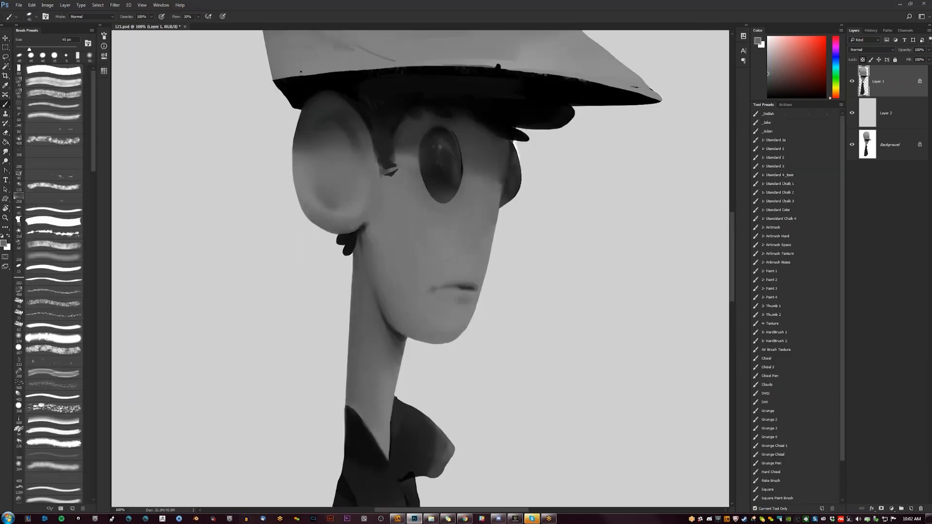
key(bracketleft)
key(bracketleft)
key(bracketleft)
key(bracketleft)
key(bracketleft)
key(bracketleft)
key(bracketleft)
key(bracketright)
key(bracketright)
key(bracketright)
key(bracketright)
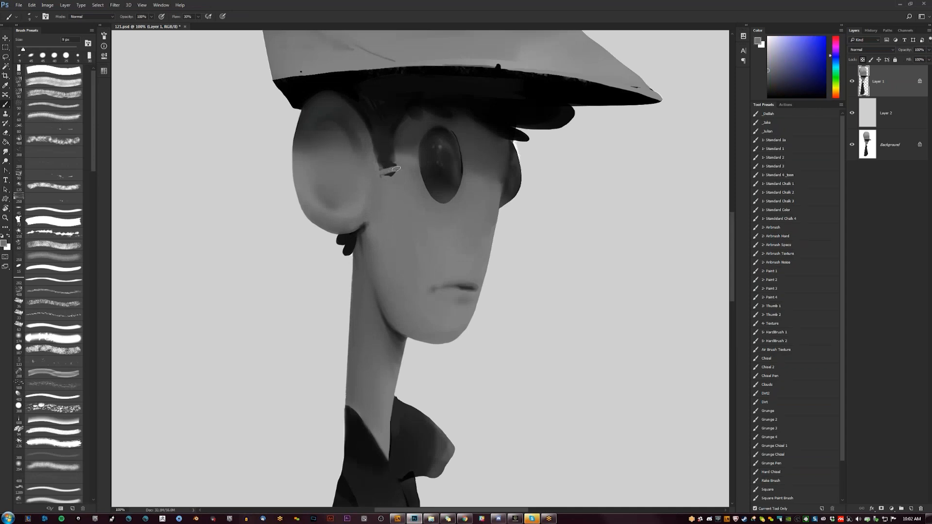
drag(398, 173, 388, 173)
Step: Refine the bottom edge of the sideburn with a finer brush, using tones sampled beside it
alt+click(378, 170)
key(bracketleft)
key(bracketleft)
key(bracketleft)
key(bracketleft)
key(bracketleft)
key(bracketleft)
key(bracketleft)
key(bracketright)
key(d)
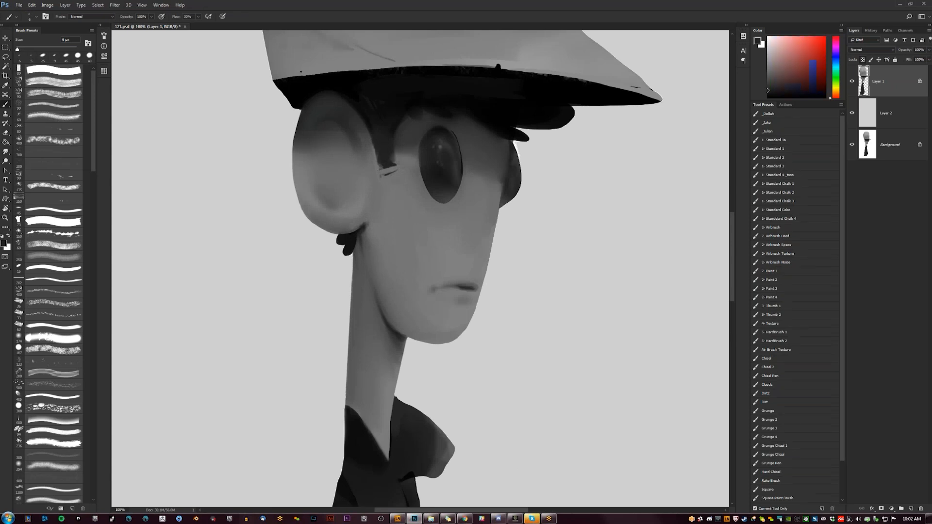
Step: Repaint the ear's front rim with grey sampled from it, and blend the rim with the Smudge tool
alt+click(369, 147)
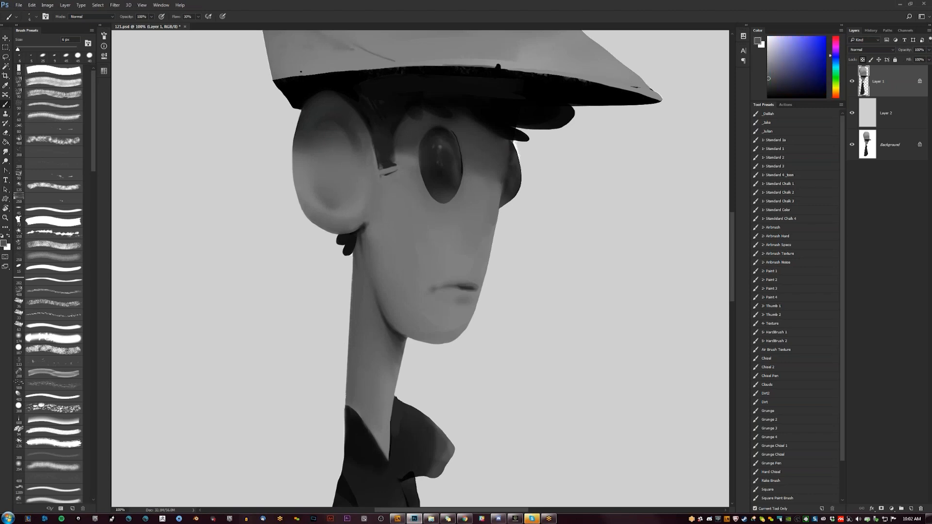
key(bracketright)
key(bracketright)
key(bracketright)
key(bracketright)
key(r)
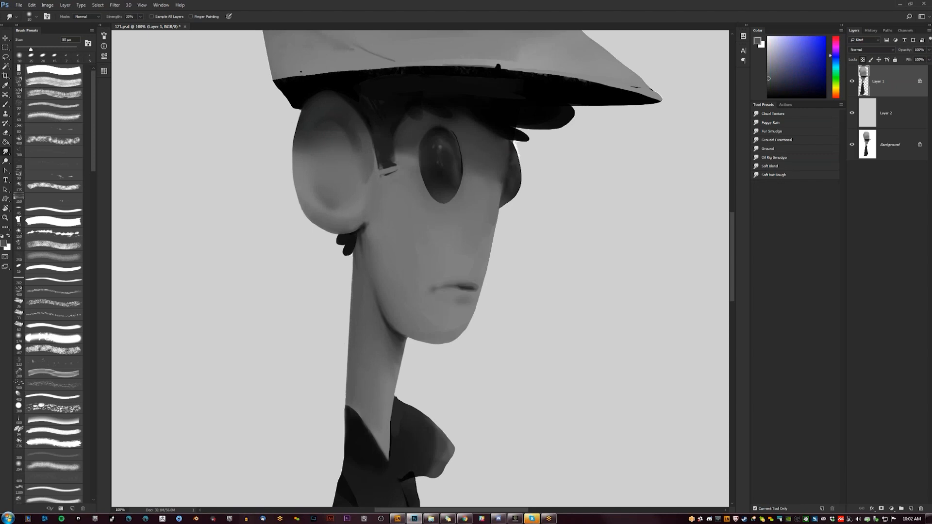
Step: Rework the lower hollow of the ear with a light grey 30 px brush
key(b)
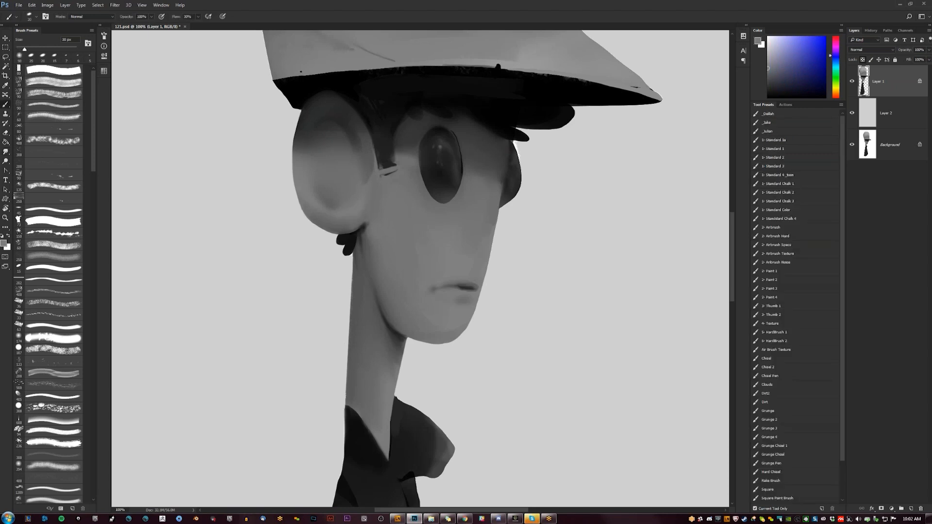
click(324, 205)
key(bracketleft)
key(bracketright)
Step: Darken the upper inner ear with a near-black 25 px brush, and blend the shading with the Smudge tool
key(d)
key(bracketleft)
key(bracketleft)
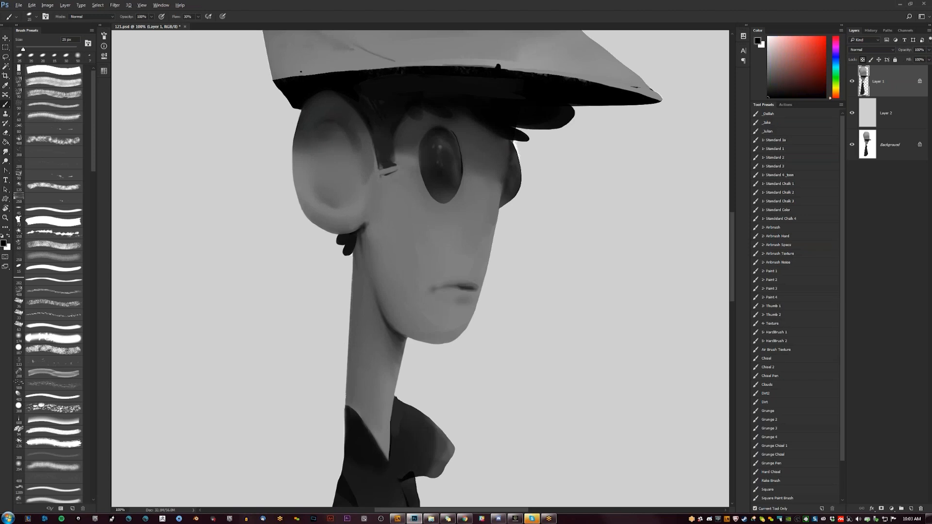
alt+click(332, 119)
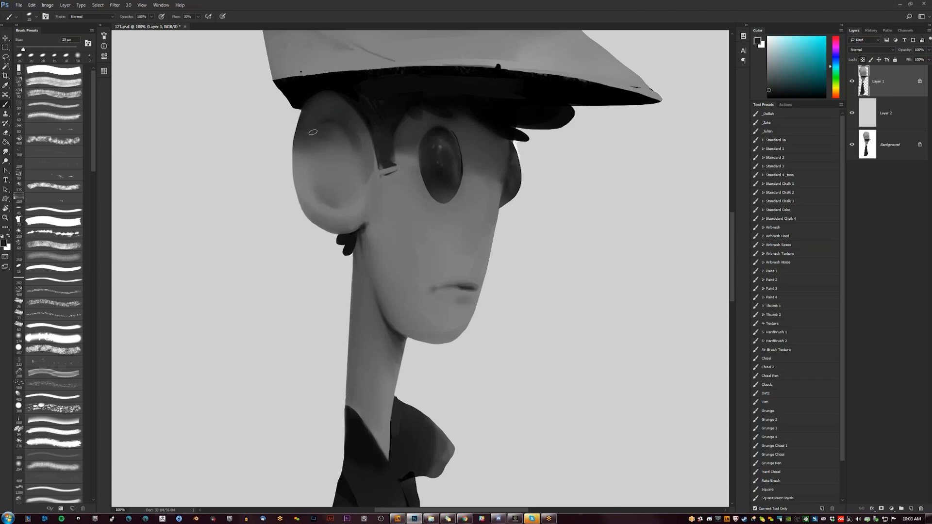
key(r)
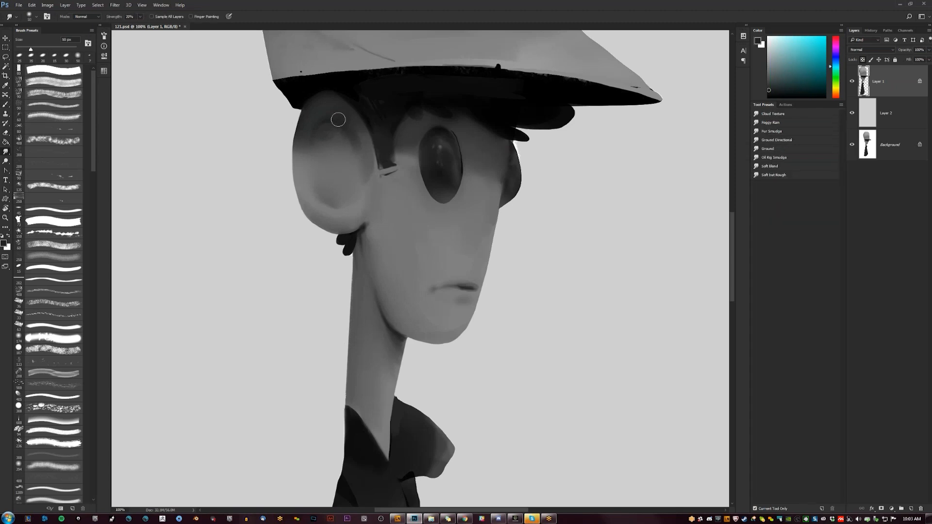
key(b)
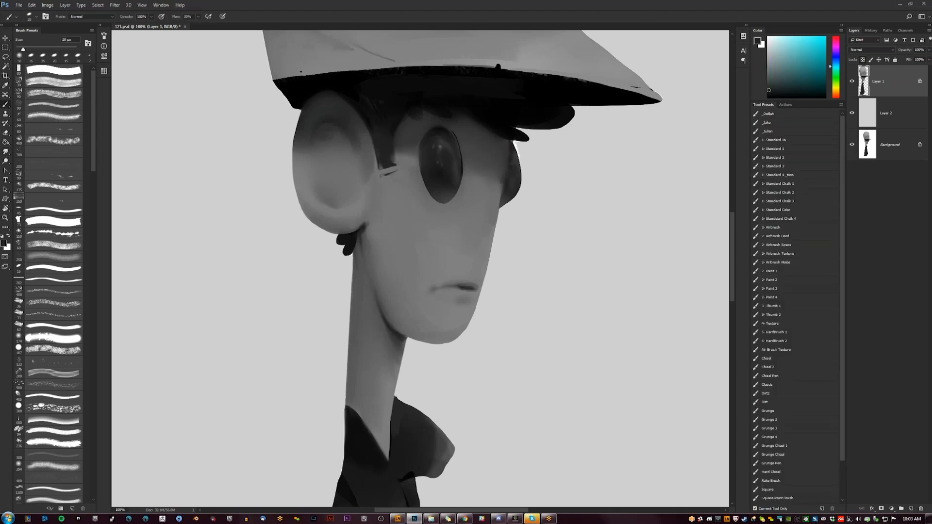
Step: Adjust the brush size and zoom out to examine the whole character
key(bracketright)
key(bracketright)
key(bracketright)
key(bracketright)
key(bracketright)
key(bracketright)
key(bracketleft)
key(bracketleft)
key(bracketleft)
key(bracketleft)
key(bracketleft)
key(bracketleft)
key(bracketleft)
key(bracketleft)
key(bracketleft)
key(z)
alt+click(370, 175)
alt+click(370, 175)
alt+click(370, 175)
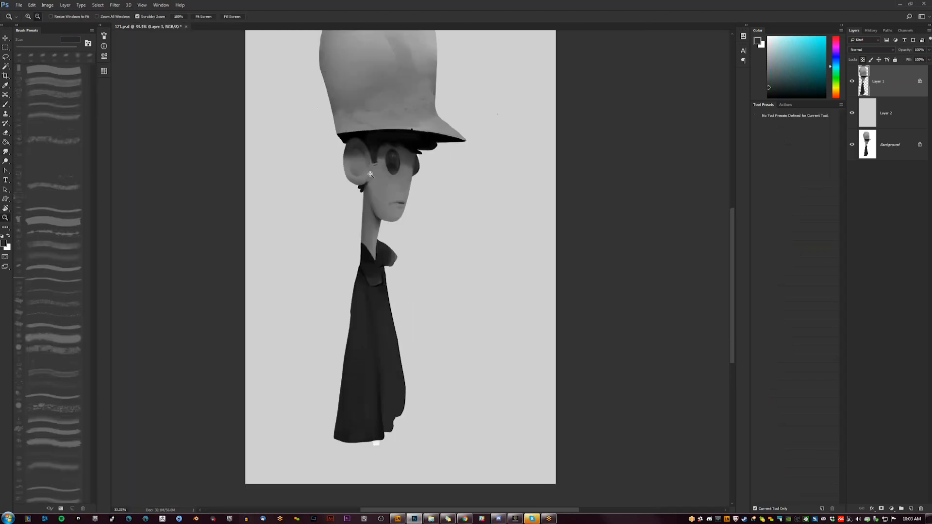
Step: Flip the canvas horizontally and frame the face at 100% zoom
alt+click(370, 187)
alt+click(369, 191)
click(435, 252)
click(436, 251)
click(436, 252)
click(436, 252)
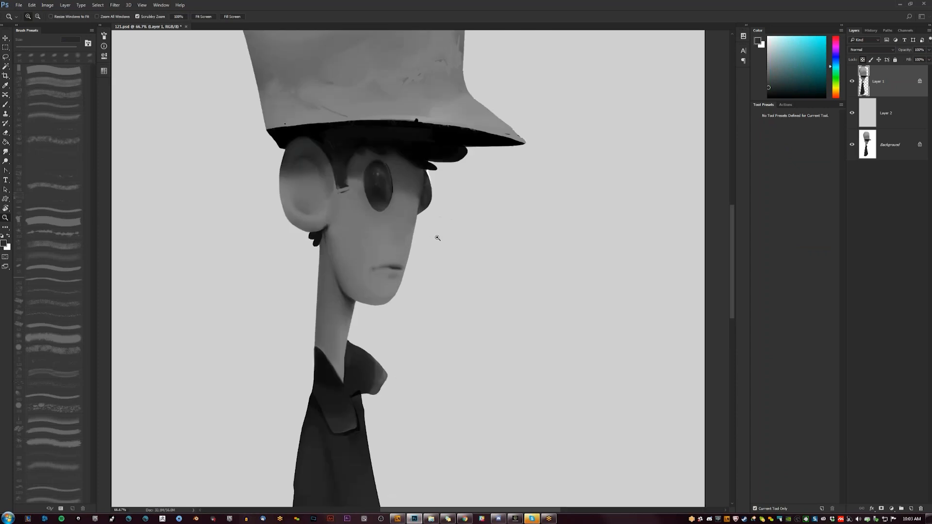
key(ctrl+shift+h)
click(399, 158)
Step: Outline a hair lock under the front of the cap brim with the Lasso, fill it with a 40 px black brush, and deselect
key(l)
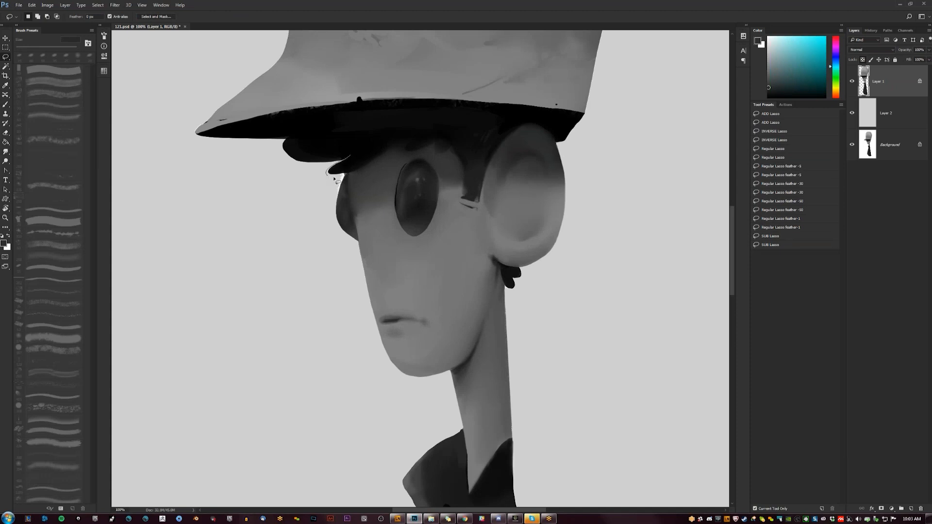
mouse_move(335, 165)
mouse_down()
mouse_move(378, 162)
mouse_move(394, 141)
mouse_up()
key(b)
key(bracketright)
key(bracketright)
key(bracketright)
key(bracketright)
key(bracketright)
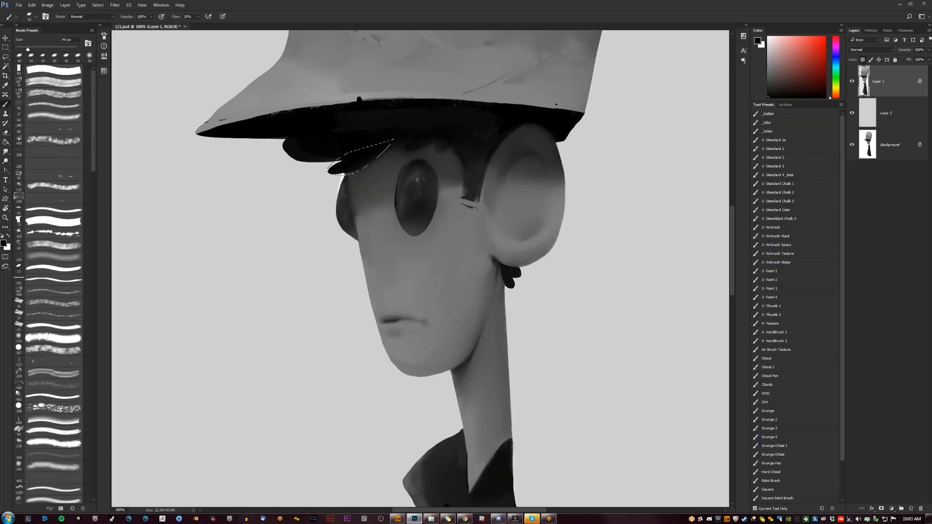
mouse_move(342, 174)
mouse_down()
mouse_move(378, 148)
mouse_move(347, 169)
mouse_up()
key(ctrl+d)
Step: Erase the light fringe along the far eye's outer edge, and darken the far eye with black
key(e)
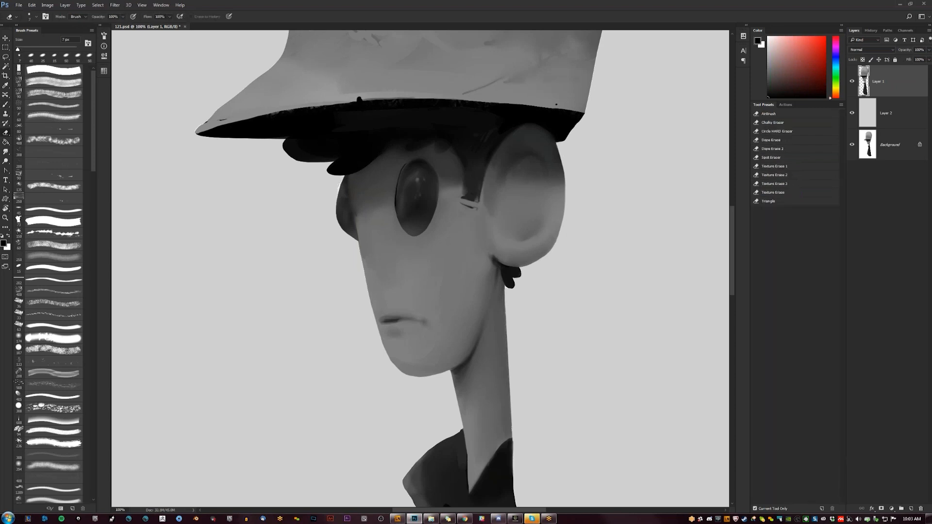
key(slash)
key(b)
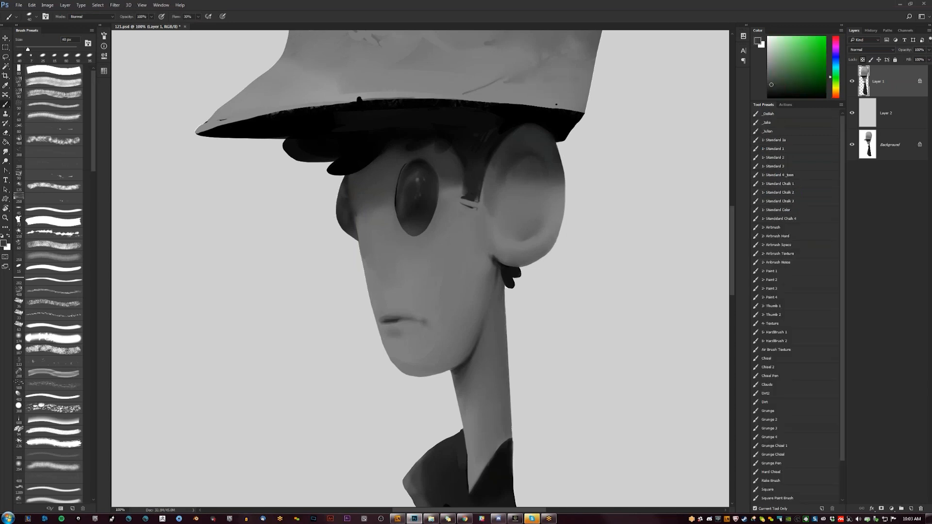
key(d)
click(347, 230)
key(bracketleft)
key(bracketleft)
key(bracketleft)
key(bracketleft)
key(bracketleft)
key(bracketleft)
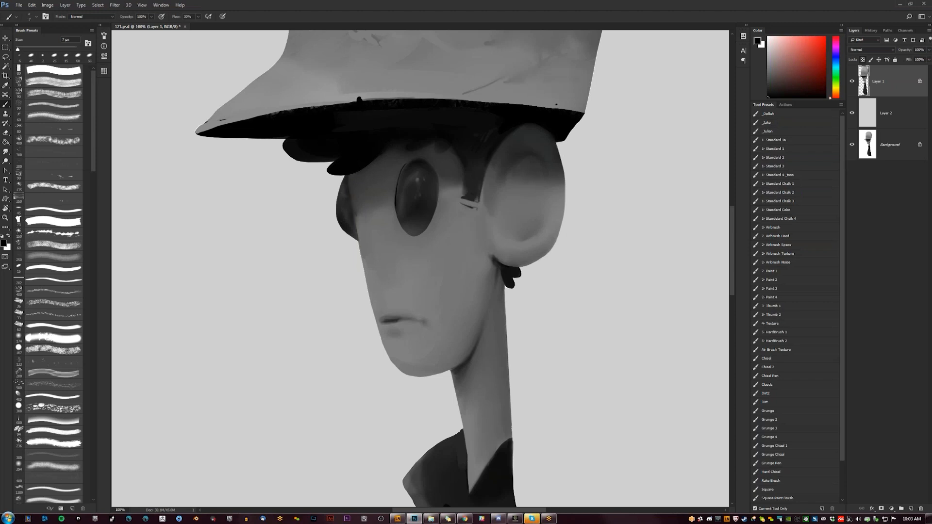
Step: Repaint the face edge beside the far eye with sampled greys and a 30 px brush, and blend it with the Smudge tool
key(bracketright)
key(bracketright)
key(bracketright)
key(bracketright)
key(bracketright)
alt+click(353, 187)
alt+click(355, 194)
drag(354, 187, 358, 209)
alt+click(360, 195)
alt+click(357, 200)
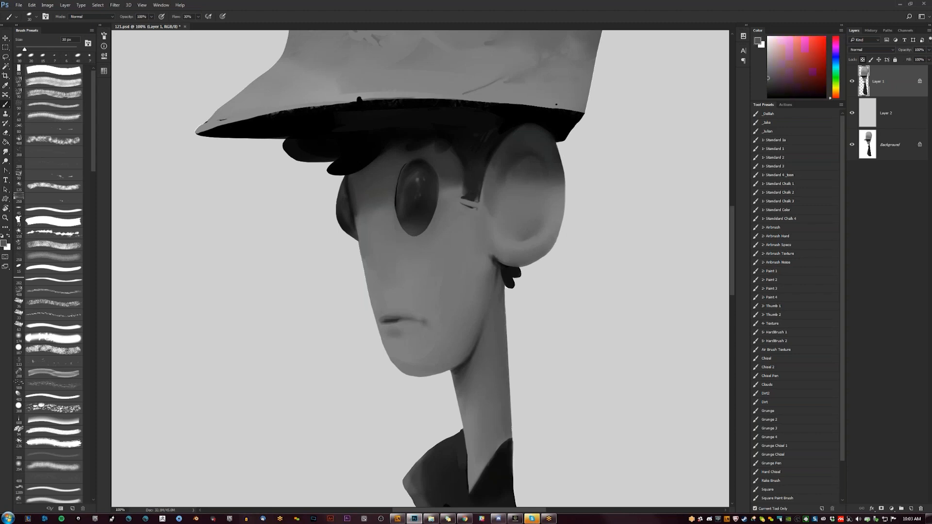
key(r)
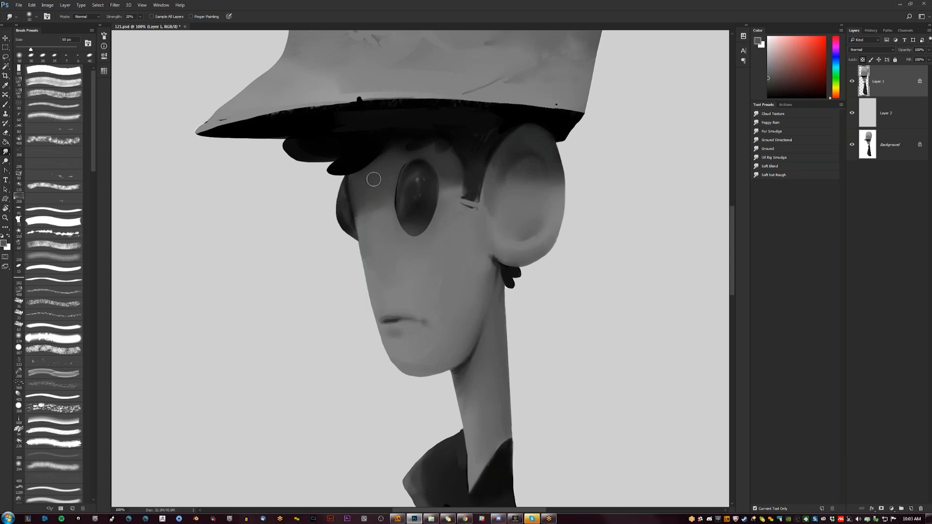
Step: Add a pointed hair lock on the forehead above the near eye using a lasso selection and a 30 px black brush
key(b)
alt+click(459, 174)
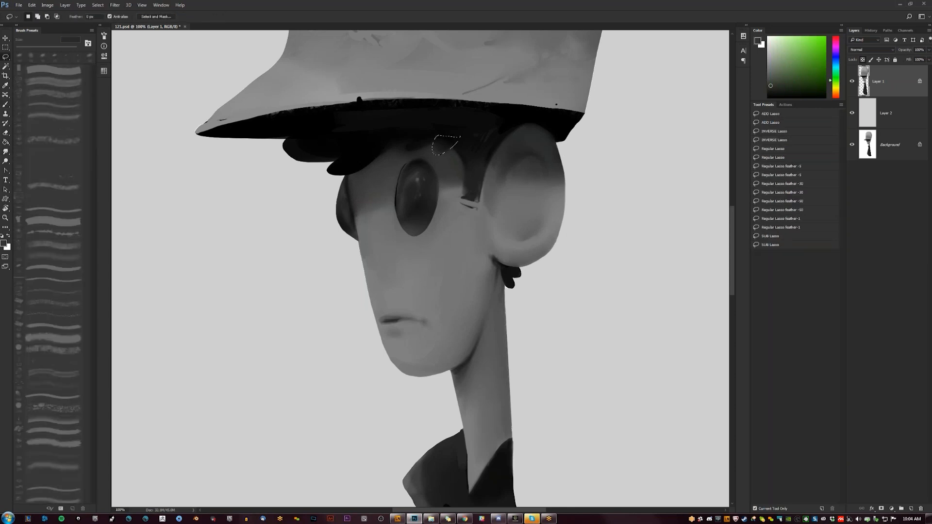
alt+click(440, 145)
alt+click(442, 145)
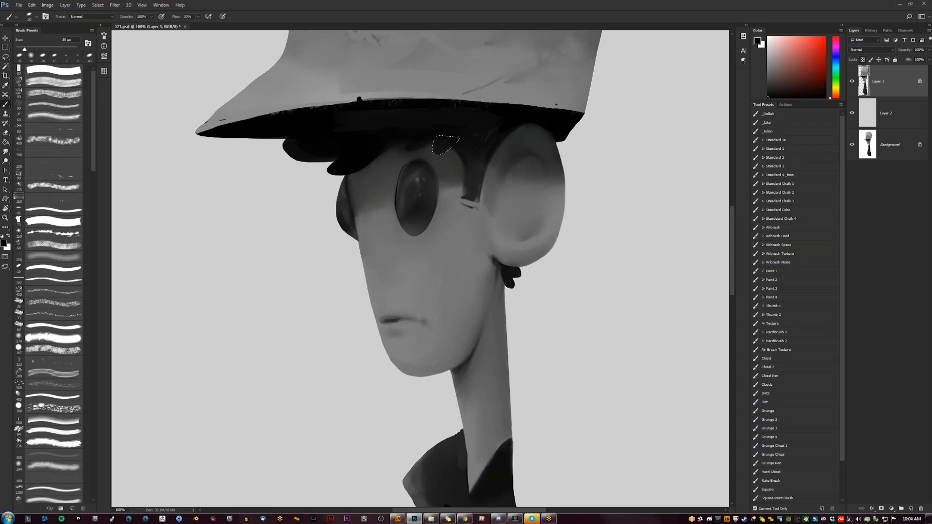
drag(448, 146, 442, 149)
key(ctrl+d)
Step: Lasso a second hair lock beside the first one above the near eye, and paint it with sampled near-black
key(l)
mouse_move(430, 138)
mouse_down()
mouse_move(403, 150)
mouse_move(442, 138)
mouse_up()
key(b)
alt+click(398, 150)
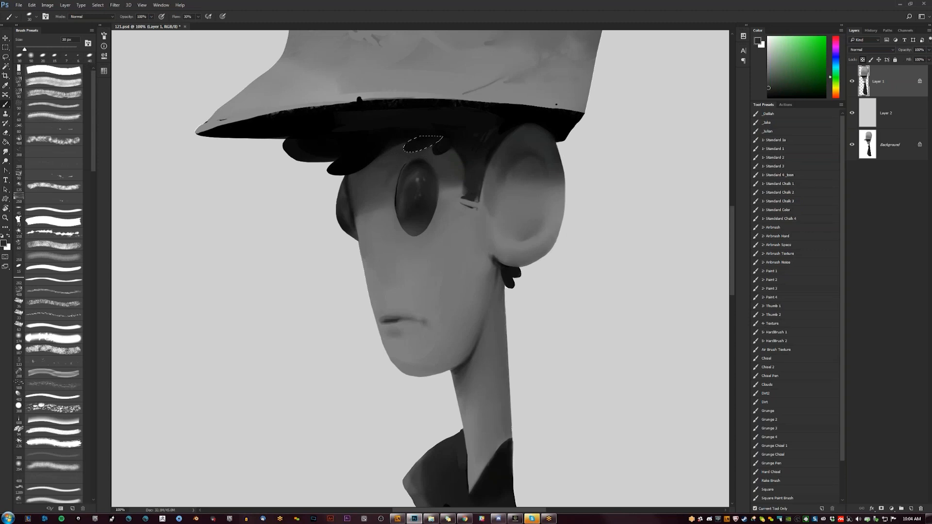
key(r)
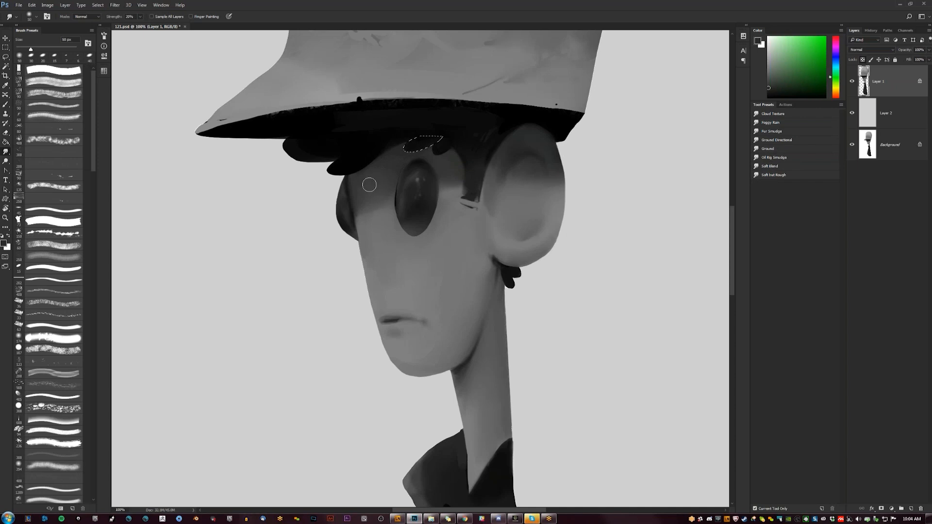
Step: Examine the whole character, and view the reference illustration of the girl in the red hat in the browser
key(z)
alt+click(392, 205)
alt+click(393, 205)
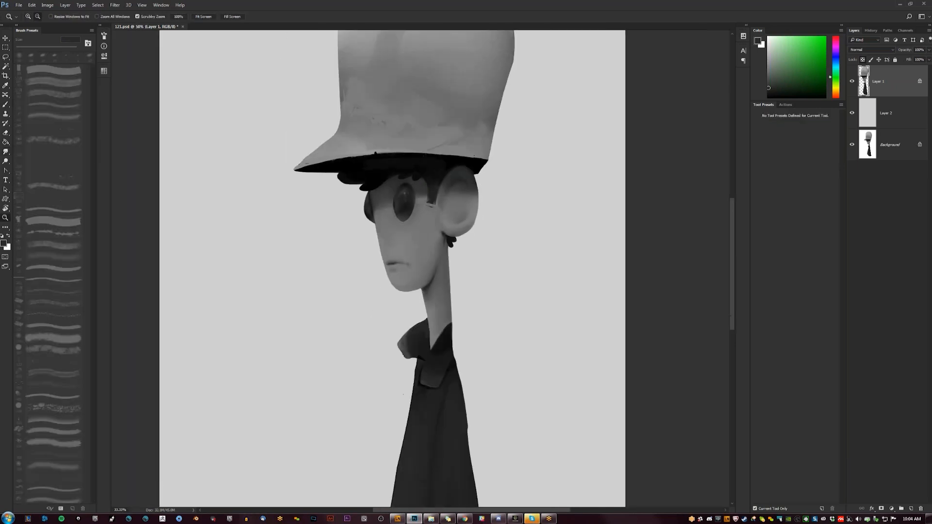
alt+click(417, 281)
click(441, 260)
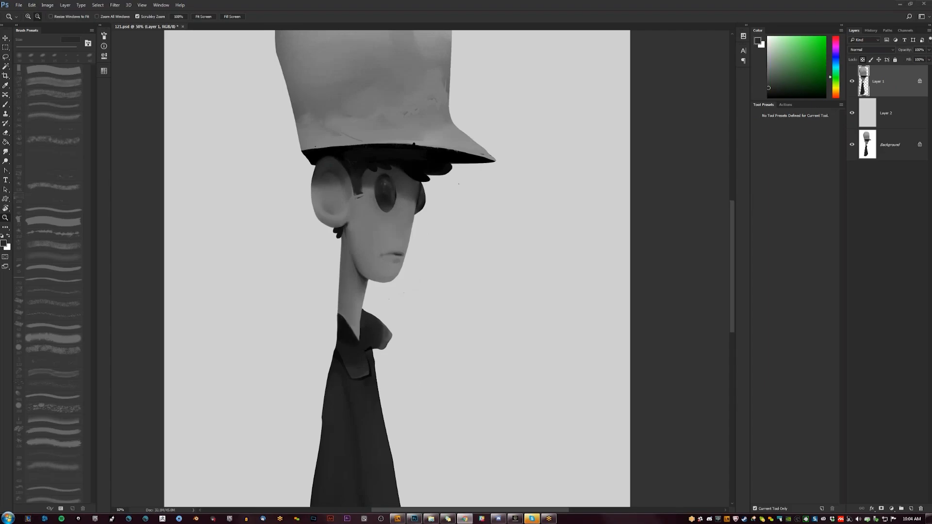
key(alt+Tab)
scroll(467, 262, down, 5)
scroll(521, 228, down, 3)
scroll(520, 229, up, 3)
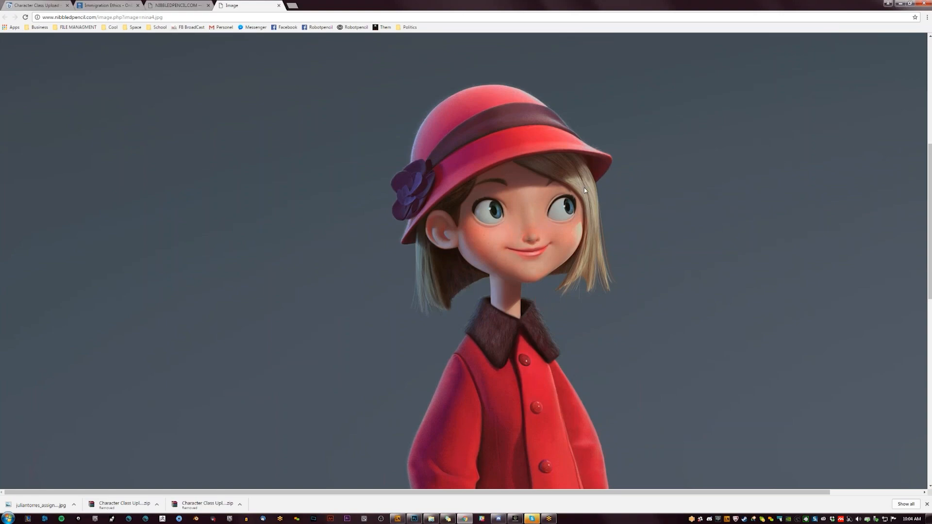
key(alt+Tab)
Step: Flip the canvas horizontally, and define the front edge of the near eye with a 5 px black brush
click(398, 220)
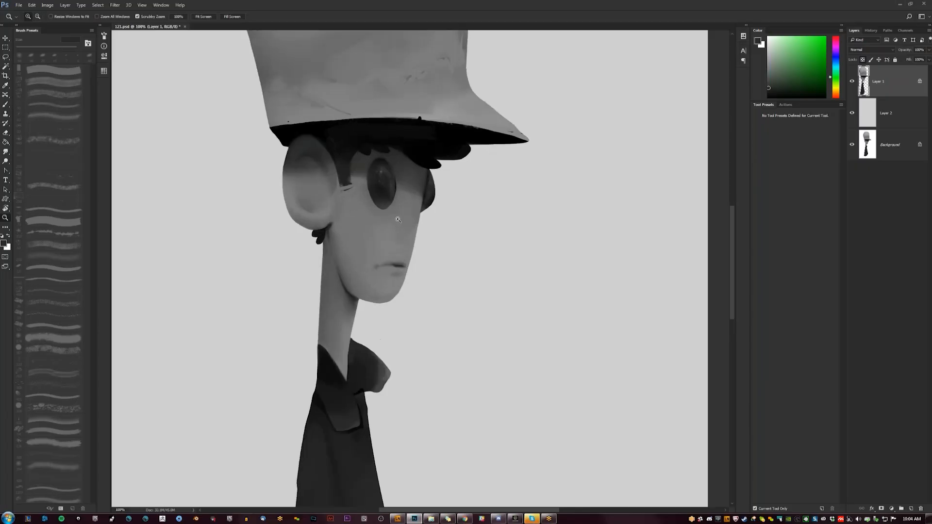
key(ctrl+shift+h)
click(393, 207)
key(b)
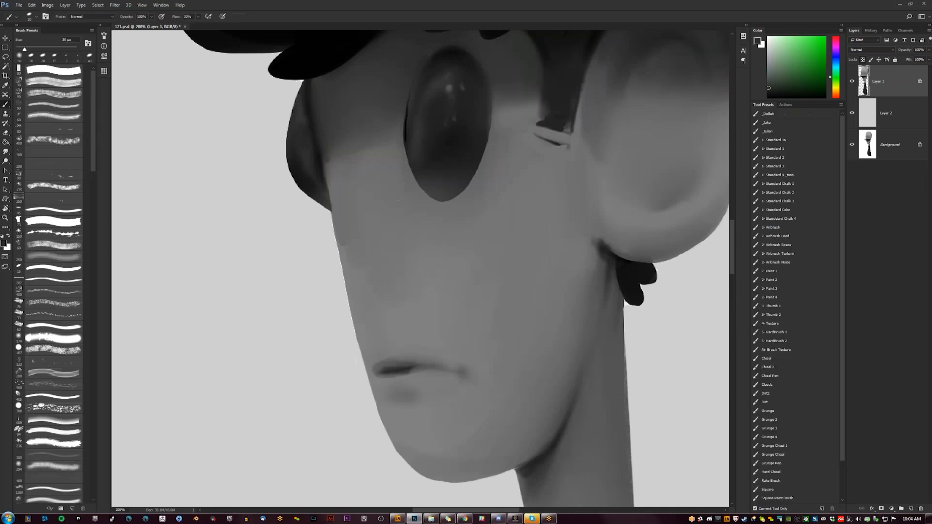
key(bracketleft)
key(bracketleft)
key(bracketleft)
key(bracketleft)
key(d)
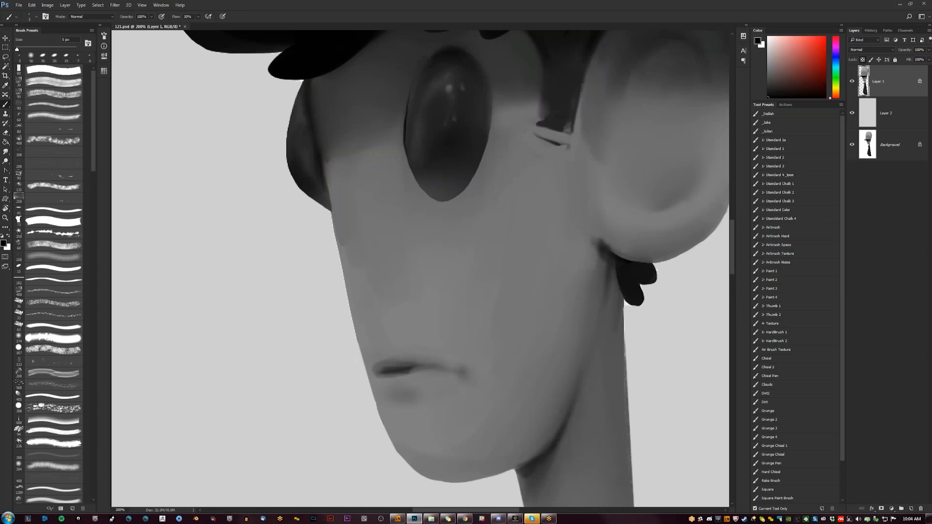
Step: Shade the lower part of the near eye with a dark tone sampled from its bottom edge
key(bracketright)
alt+click(430, 192)
key(bracketright)
key(bracketright)
key(bracketright)
key(bracketright)
key(bracketright)
Step: Paint a small reflected highlight along the bottom of the near eye with a 4 px white brush, and soften it with the Smudge tool
key(x)
key(bracketleft)
key(bracketleft)
key(bracketleft)
key(bracketleft)
key(bracketleft)
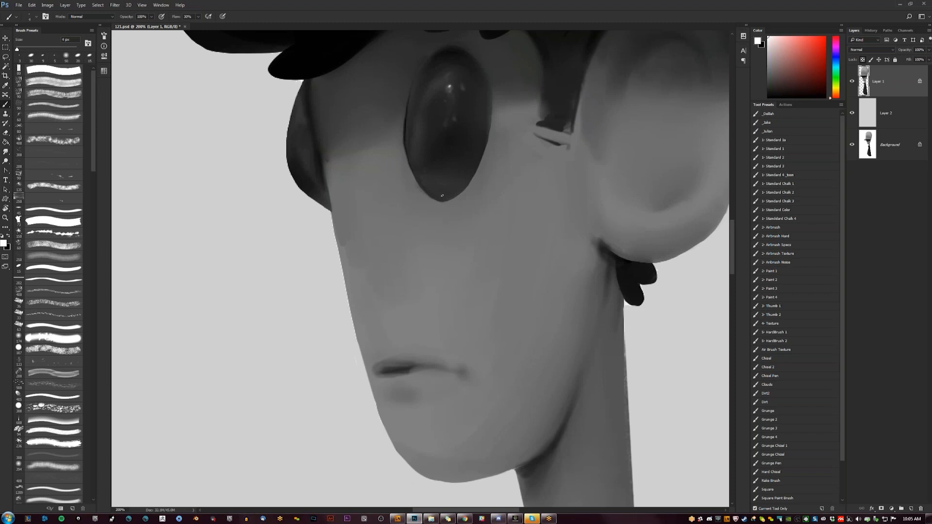
drag(430, 185, 441, 191)
alt+click(437, 185)
key(bracketright)
key(r)
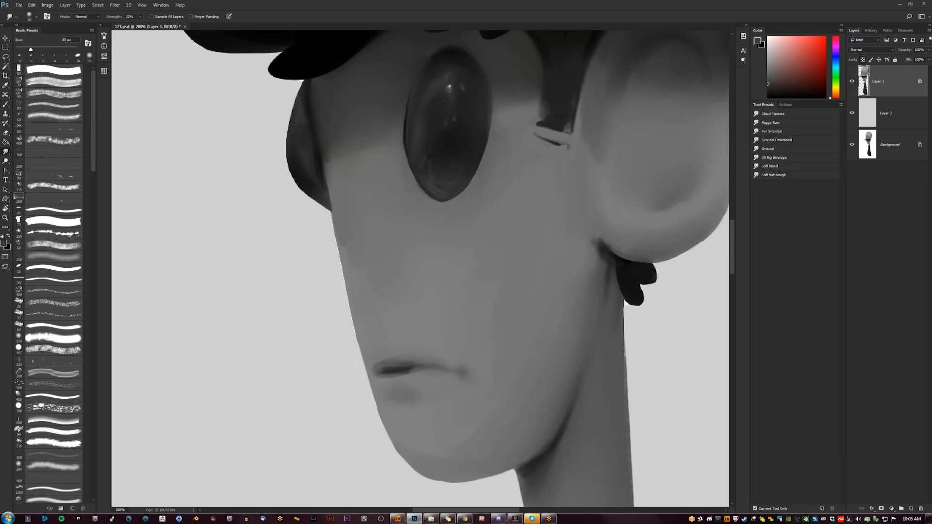
Step: Paint a lower eyelid rim beneath the near eye with sampled grey and a thin dark line, and blend it with the Smudge tool
key(b)
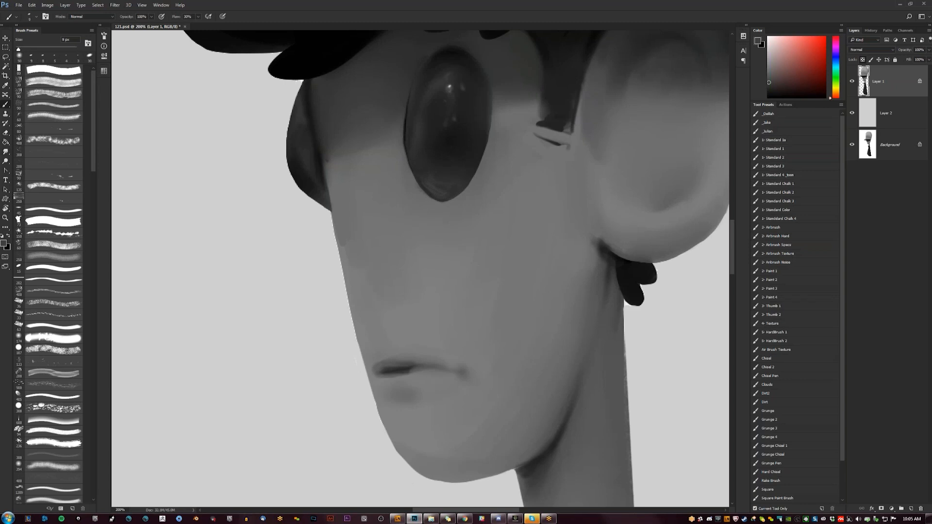
drag(423, 203, 443, 211)
alt+click(454, 207)
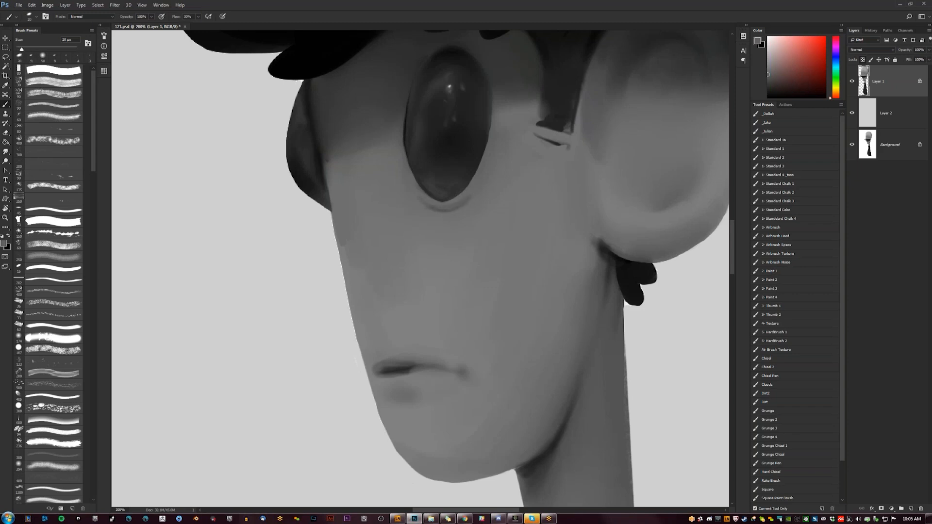
key(d)
drag(439, 203, 452, 200)
alt+click(452, 203)
drag(436, 202, 452, 202)
key(d)
key(r)
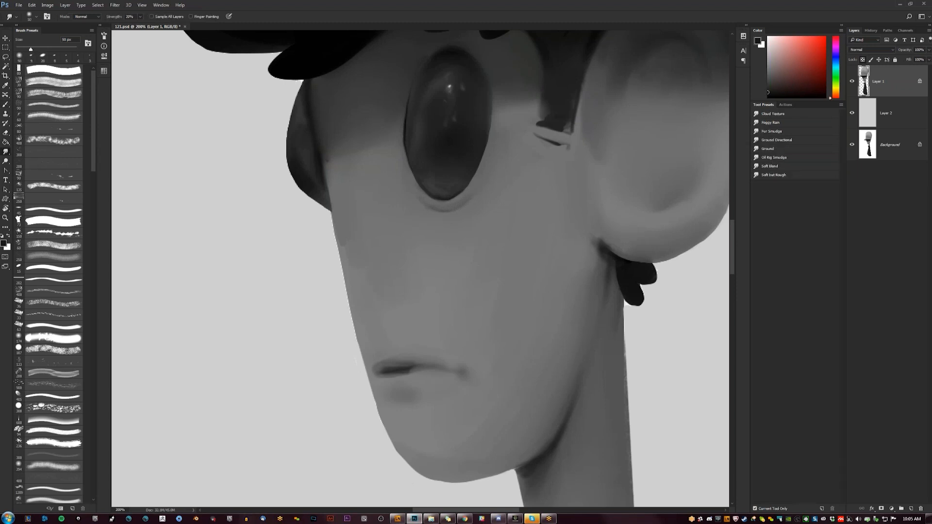
Step: Flip the canvas horizontally, and check the face up close and the whole figure
key(z)
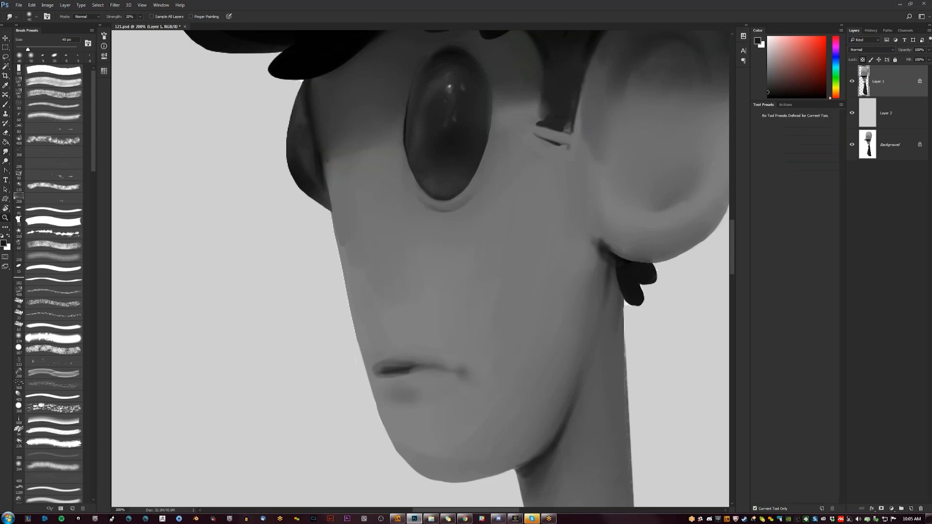
alt+click(473, 197)
alt+click(474, 196)
key(ctrl+f)
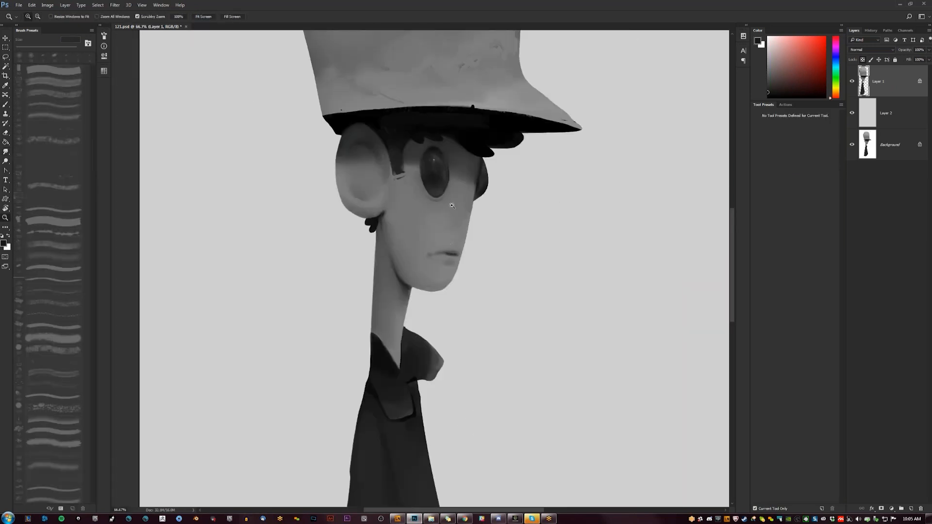
click(463, 193)
click(463, 192)
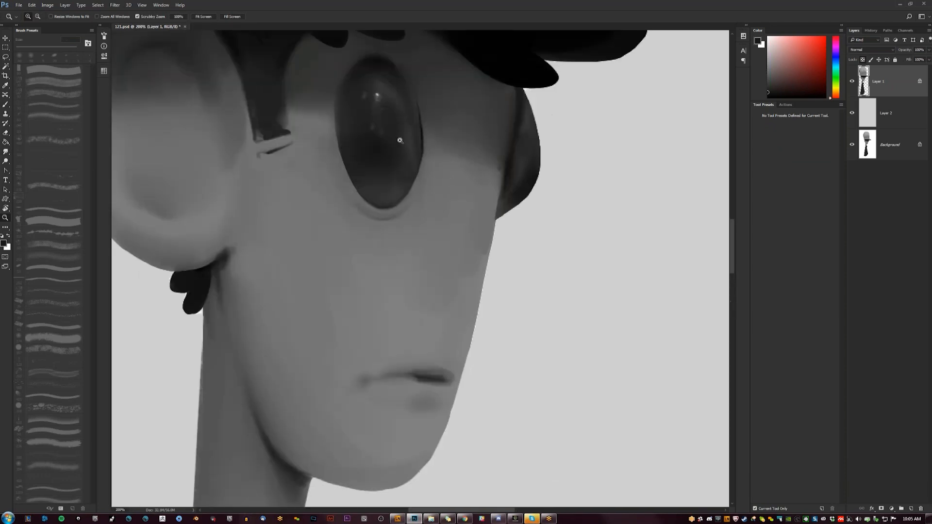
key(r)
key(z)
alt+click(418, 186)
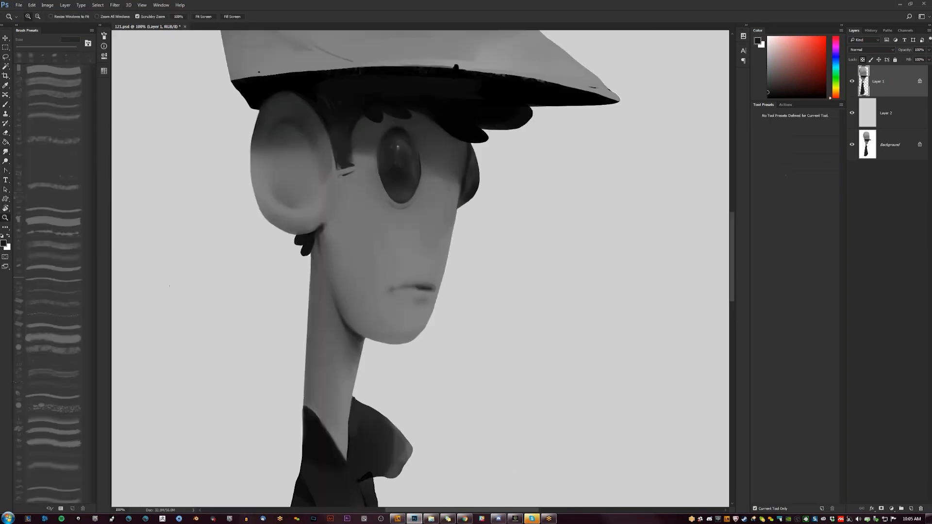
alt+click(294, 94)
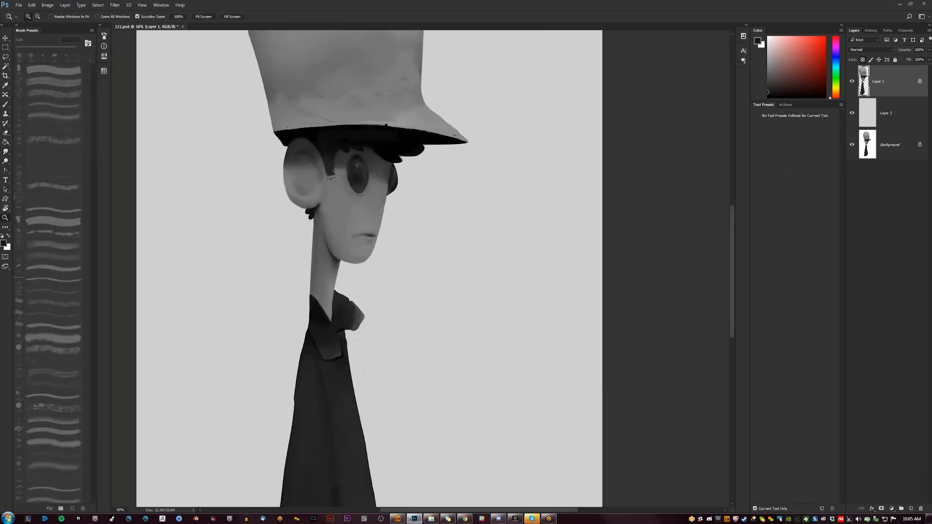
drag(285, 134, 314, 185)
Step: Unlock Layer 1's transparent pixels, and open Liquify on a rectangular selection around the head and neck
key(/)
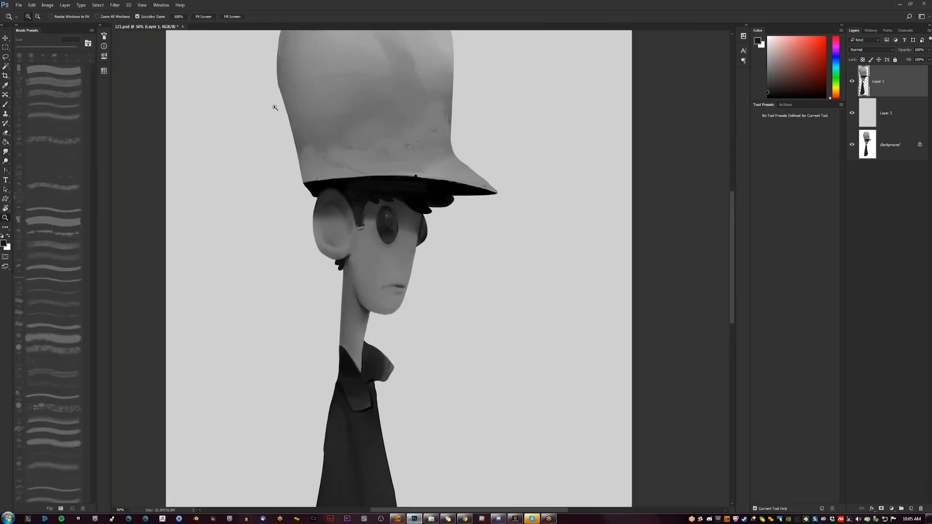
key(m)
drag(237, 102, 556, 423)
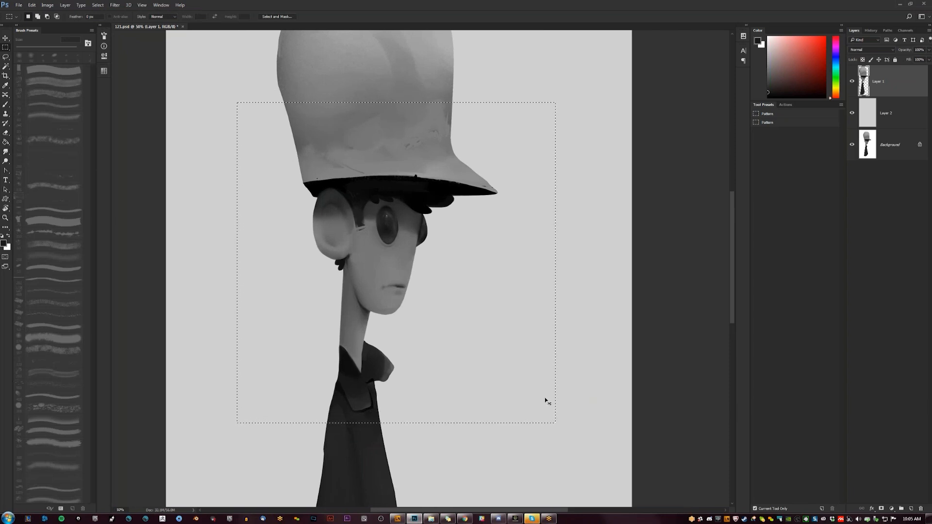
key(ctrl+shift+x)
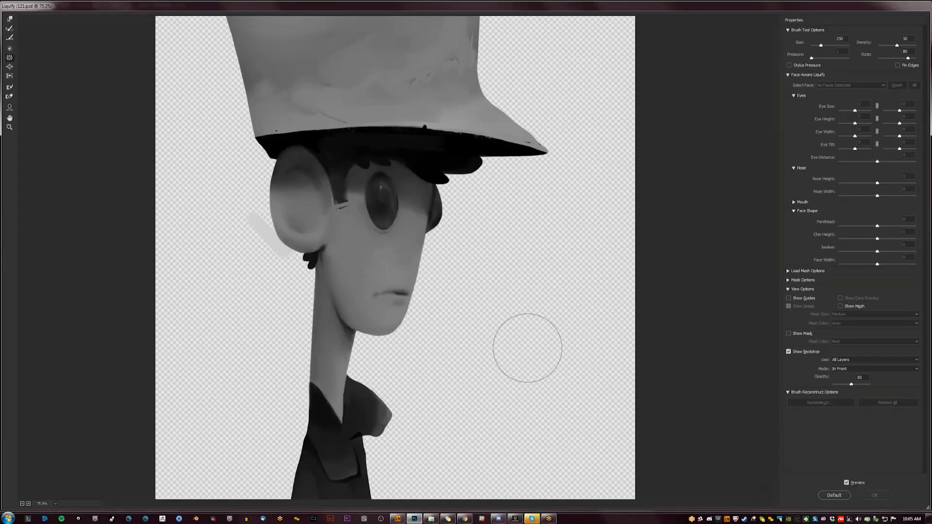
Step: Choose the Forward Warp tool in Liquify with the head at 100% zoom, and hide the backdrop
key(z)
click(400, 216)
drag(228, 284, 221, 235)
key(w)
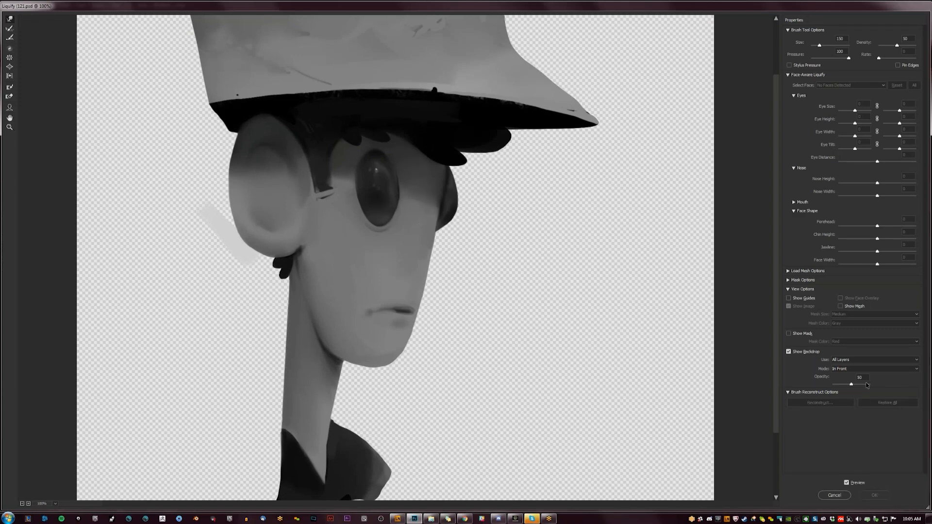
click(789, 352)
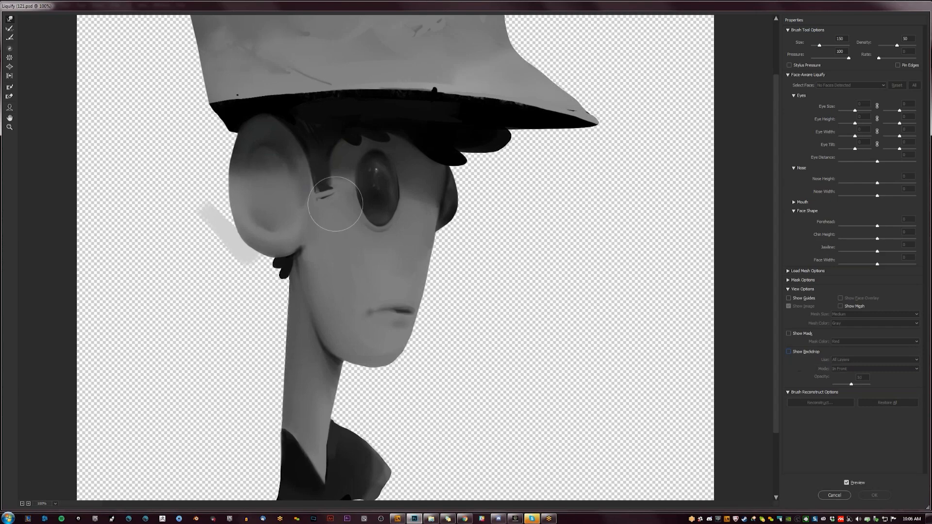
Step: Reshape the near eye's outline at 200% zoom with Forward Warp, using brush sizes below 150
drag(400, 197, 403, 197)
key(z)
click(410, 207)
key(w)
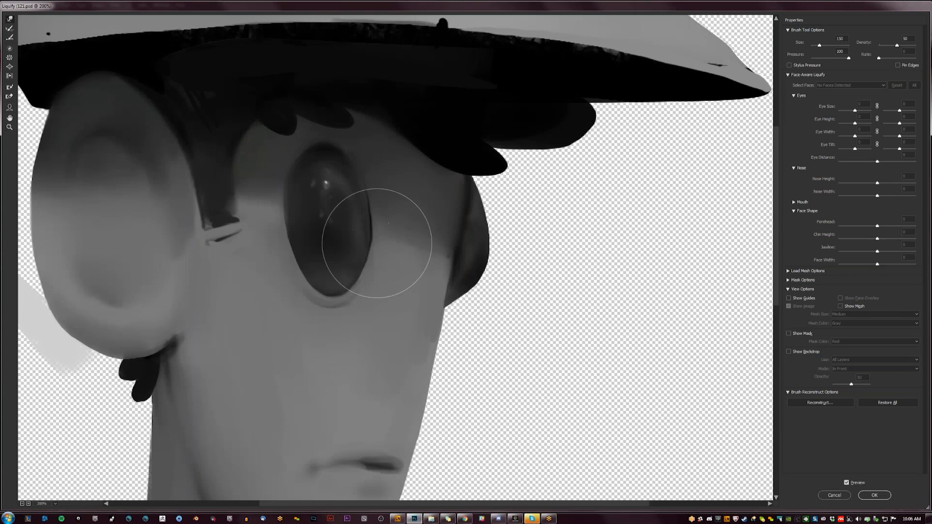
key(bracketleft)
key(bracketleft)
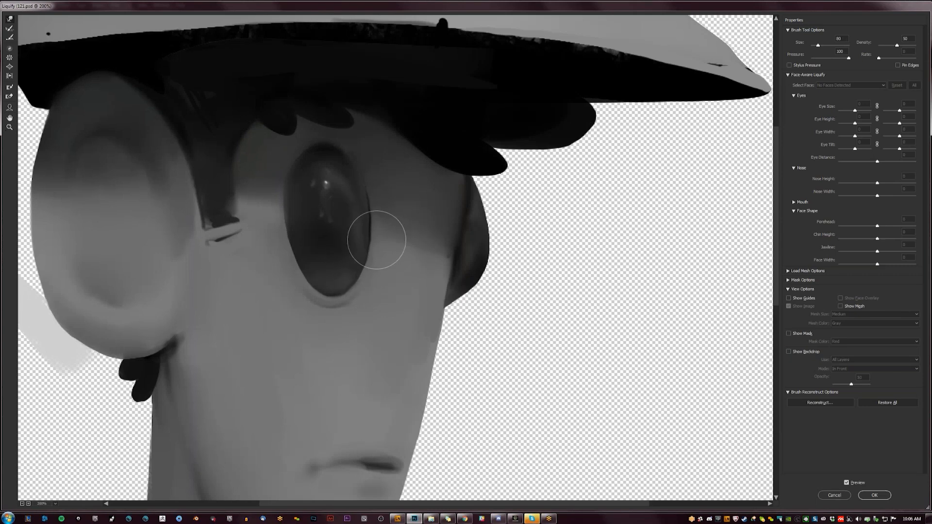
key(bracketleft)
key(bracketleft)
key(bracketleft)
key(bracketleft)
key(bracketright)
key(bracketright)
key(bracketright)
key(bracketright)
key(bracketright)
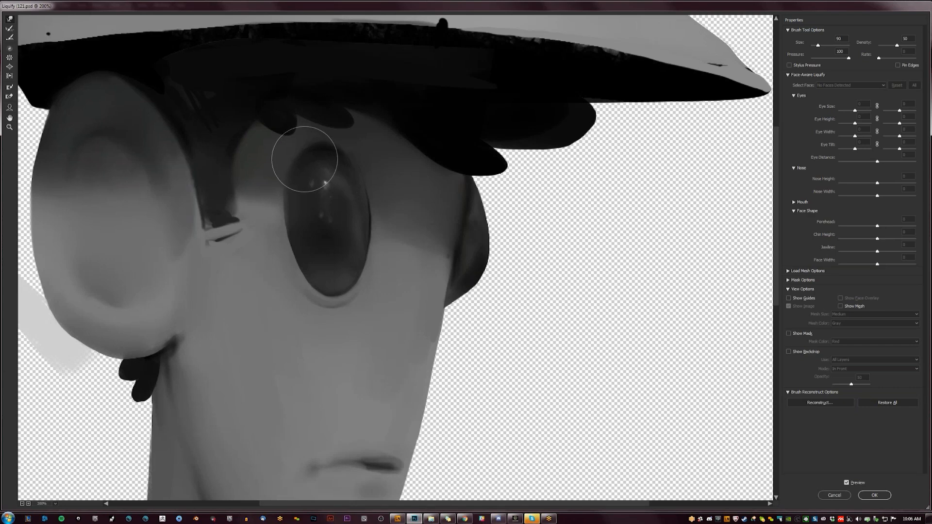
Step: Push the far eye's outer edge slightly outward with a size 50 Forward Warp brush, apply Liquify, and deselect
key(bracketleft)
key(bracketleft)
key(bracketleft)
key(bracketleft)
key(bracketleft)
key(bracketright)
mouse_move(483, 202)
mouse_down()
mouse_move(487, 244)
mouse_move(491, 196)
mouse_move(486, 211)
mouse_up()
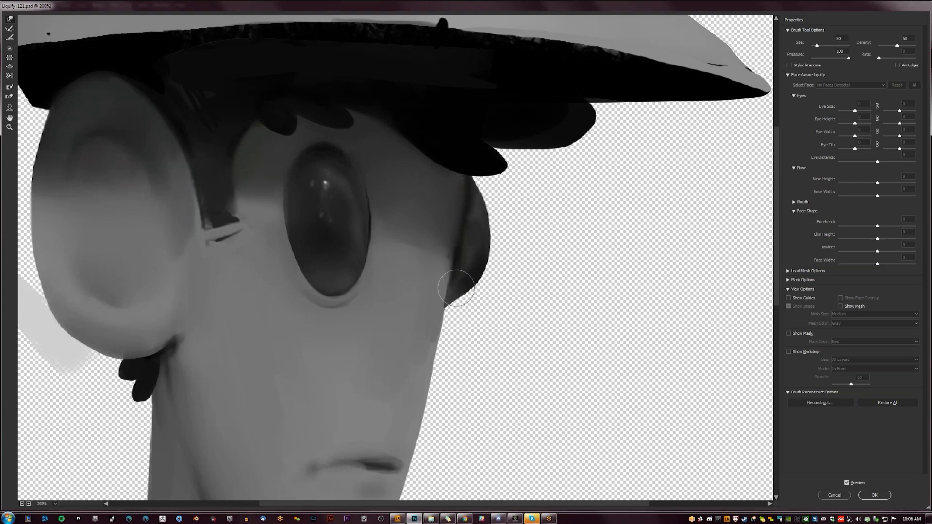
key(bracketright)
key(bracketright)
key(bracketright)
key(bracketright)
key(bracketright)
key(bracketright)
click(875, 495)
key(ctrl+d)
ctrl+click(379, 249)
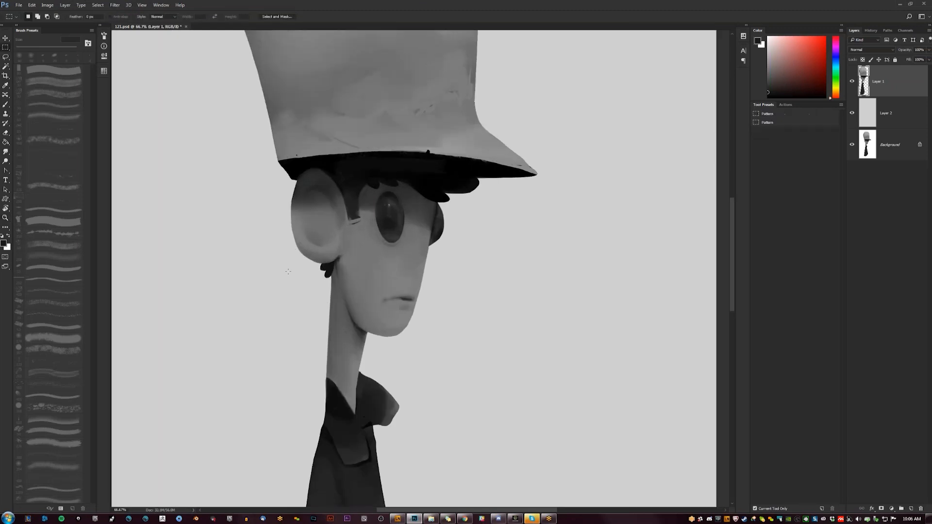
Step: Darken the light backdrop on Layer 2 to mid-grey by lowering its Hue/Saturation lightness
click(897, 117)
key(ctrl+u)
drag(676, 285, 663, 290)
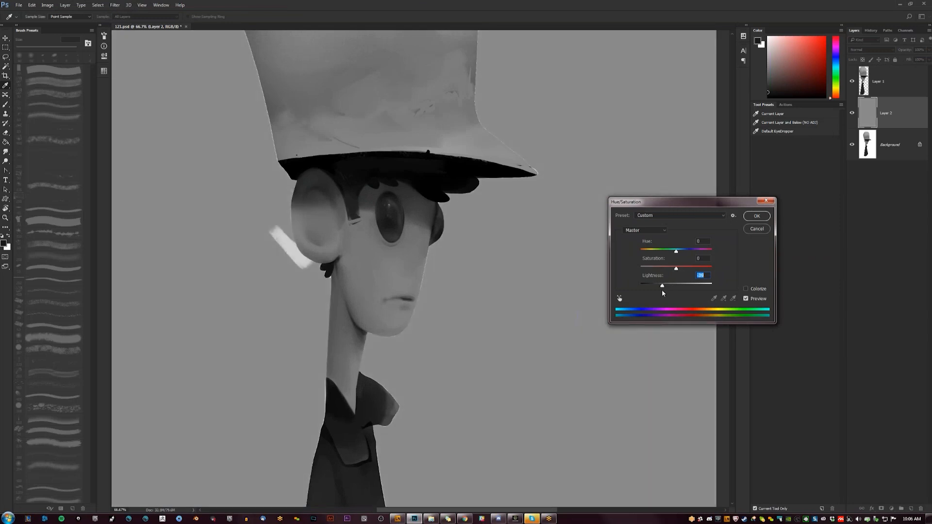
click(760, 216)
Step: Select the stray light stroke behind the ear on Layer 1 with the Magic Wand, delete it, and deselect
key(m)
click(878, 92)
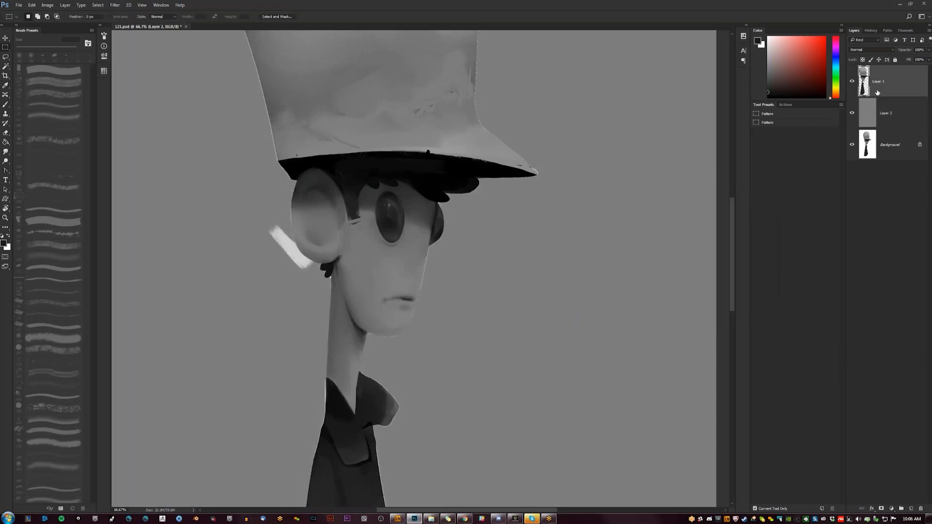
drag(293, 258, 343, 192)
key(e)
key(w)
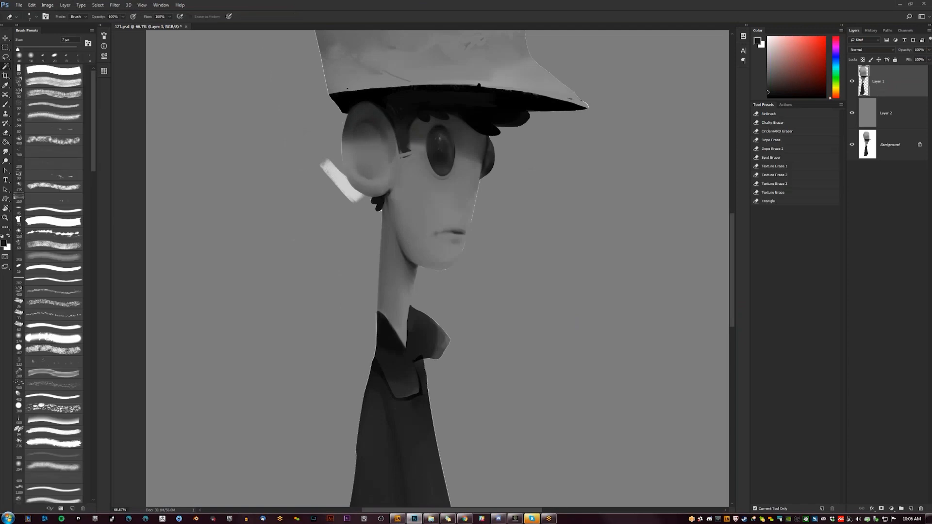
click(343, 192)
key(e)
key(Delete)
drag(375, 222, 358, 225)
key(ctrl+d)
key(z)
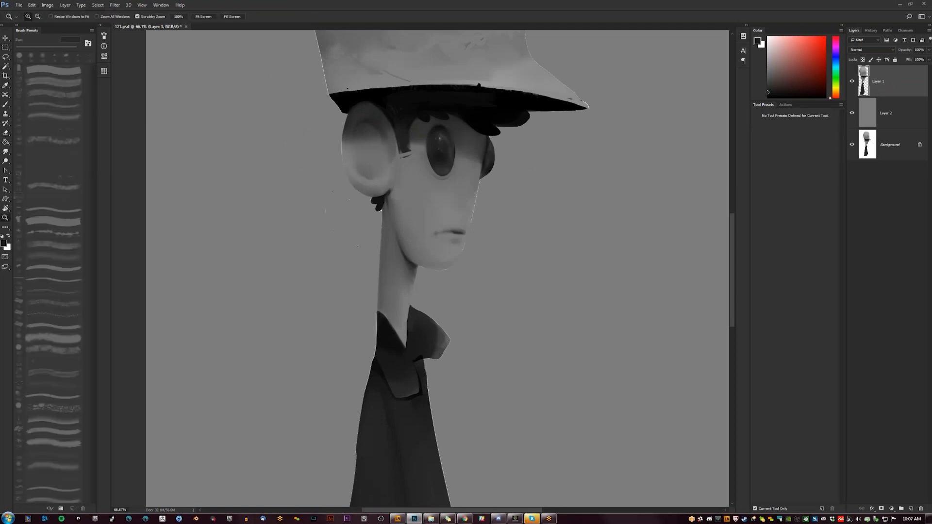
Step: Erase the leftover specks behind the ear with a small eraser, and lock Layer 1's transparent pixels
click(328, 219)
key(e)
key(bracketleft)
key(bracketleft)
mouse_move(316, 193)
mouse_down()
mouse_move(351, 231)
mouse_move(320, 301)
mouse_up()
key(slash)
Step: Clean up the light fringe along the ear's outer edge with a 3 px brush and the Smudge tool
key(b)
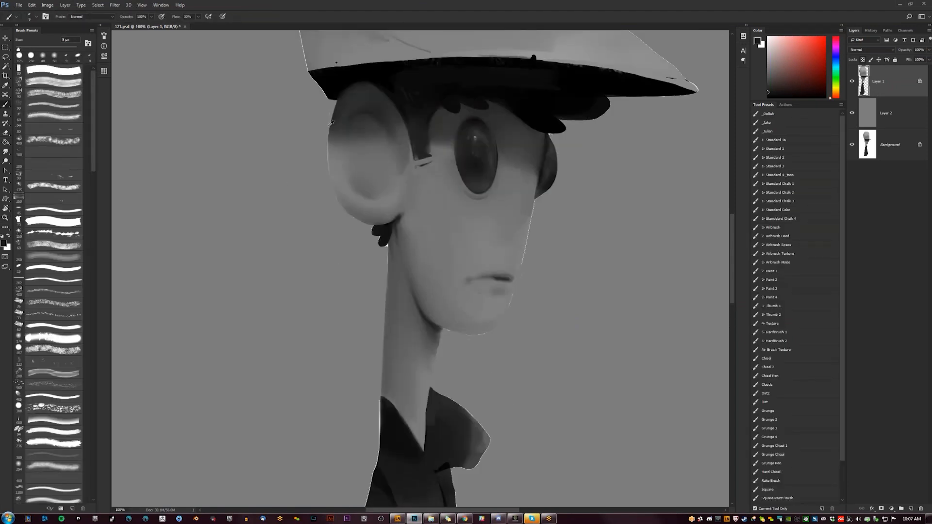
key(e)
key(b)
key(e)
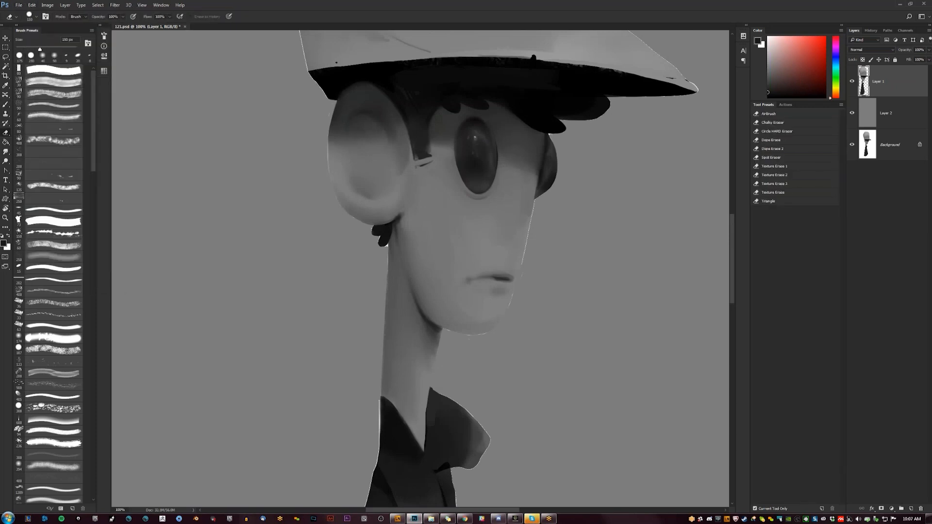
key(bracketleft)
key(bracketleft)
key(bracketleft)
key(bracketleft)
key(bracketleft)
key(bracketleft)
key(bracketleft)
key(bracketleft)
key(bracketleft)
key(bracketleft)
key(bracketleft)
key(bracketleft)
key(bracketleft)
key(bracketleft)
key(b)
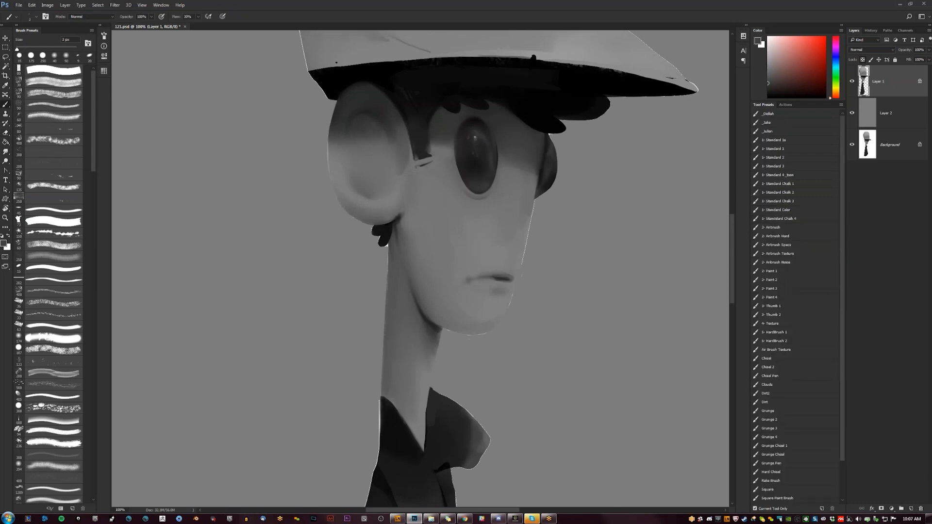
key(bracketleft)
key(r)
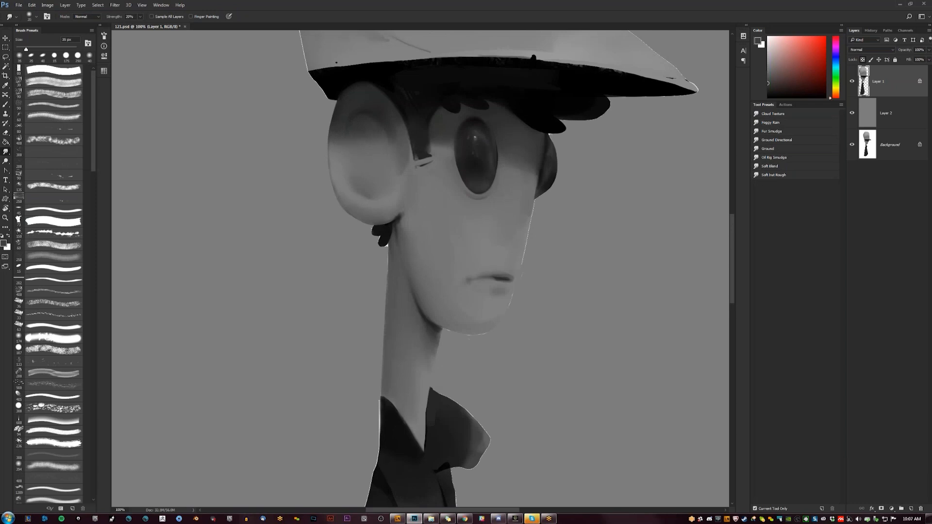
Step: Cover the white fringe along the front of the face down to the chin with a 25 px grey brush
drag(458, 211, 399, 173)
key(b)
drag(475, 174, 467, 210)
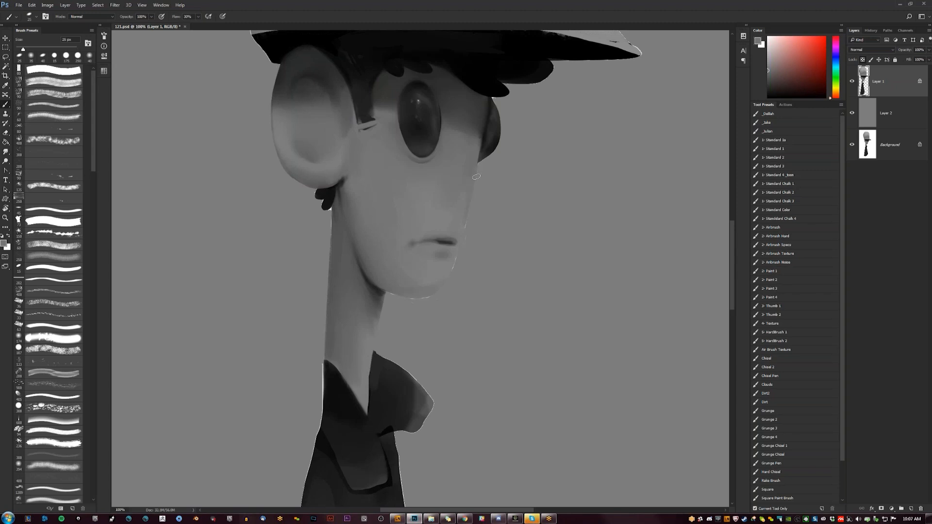
drag(467, 218, 453, 272)
key(x)
key(e)
click(462, 259)
Step: Unlock Layer 1's transparent pixels, sample the chin's grey, and erase along the fringe beneath the chin
key(/)
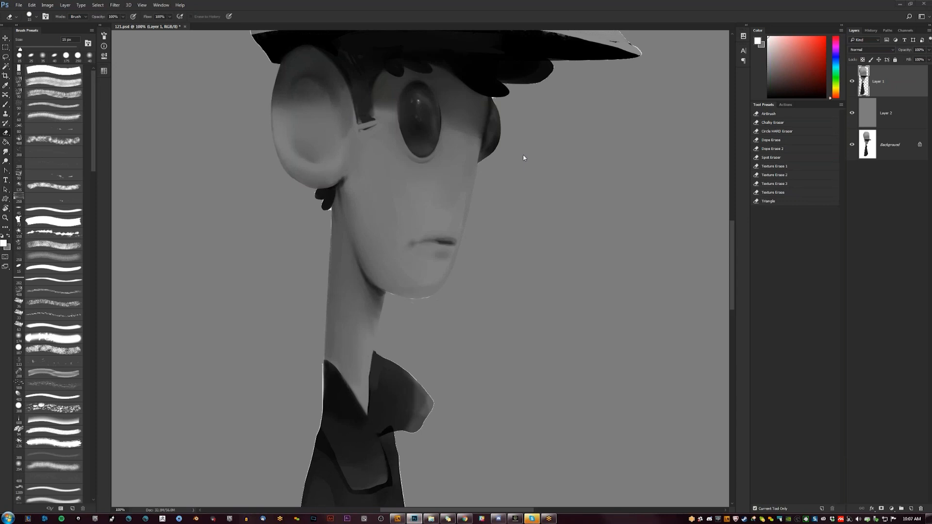
key(b)
alt+click(406, 292)
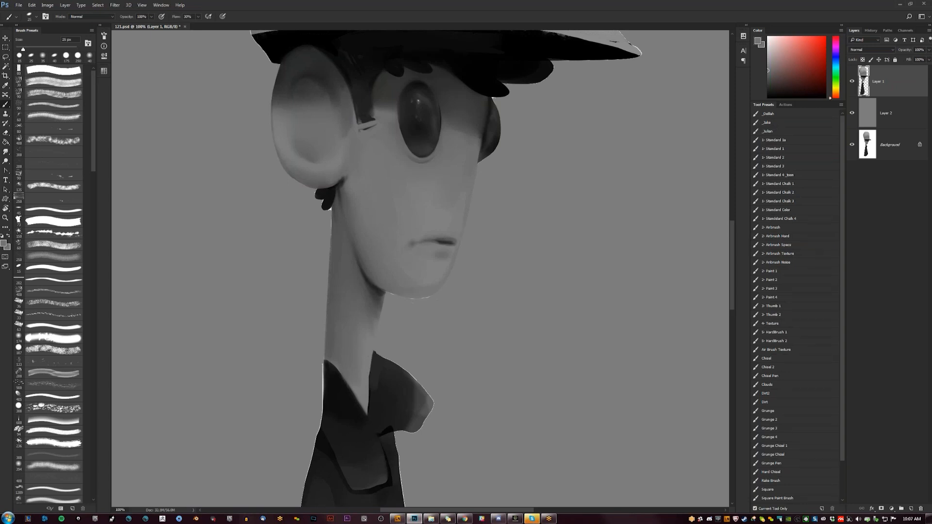
key(e)
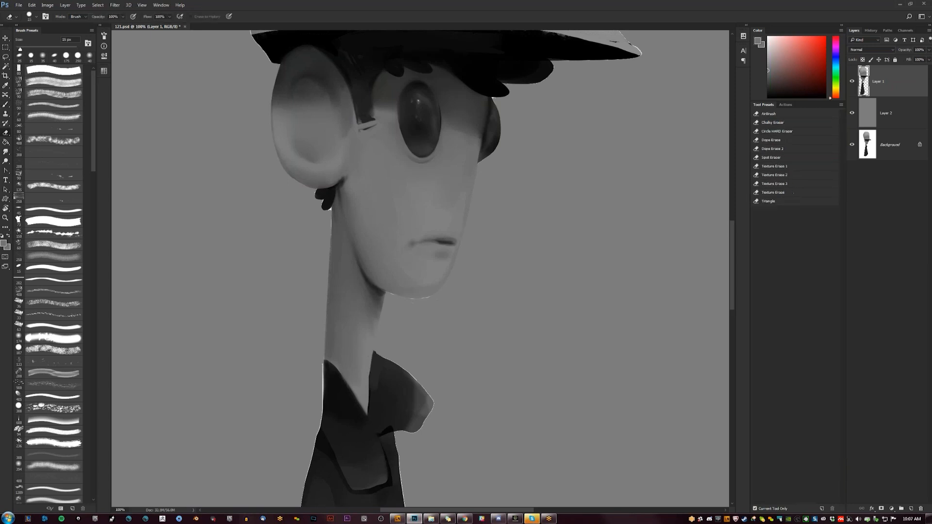
click(404, 302)
Step: Flip the canvas horizontally, relock Layer 1's transparency, and touch up the far eye's lower edge with sampled near-black
key(ctrl+shift+h)
key(b)
key(slash)
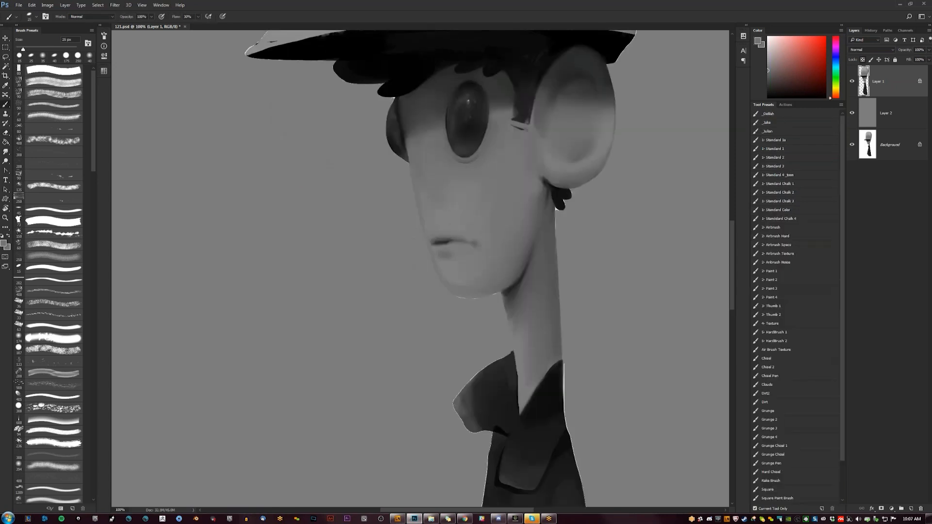
alt+click(399, 150)
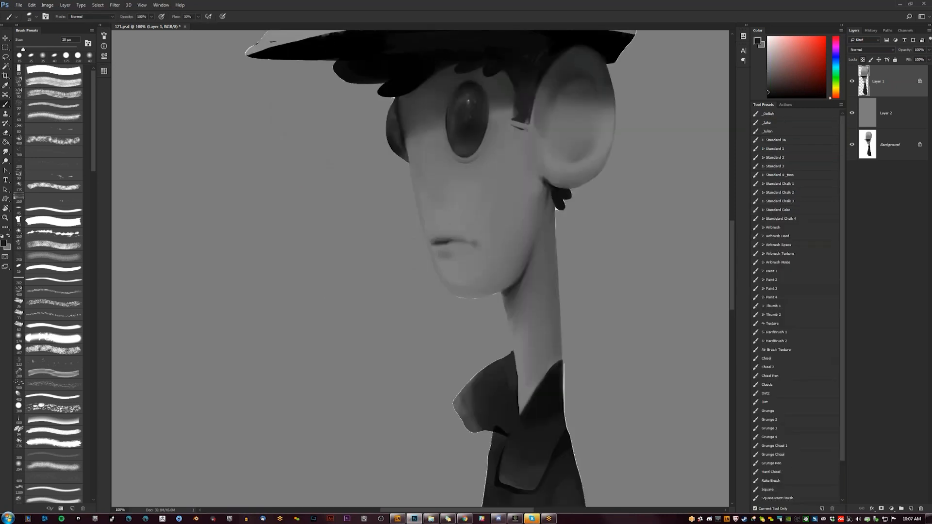
click(406, 168)
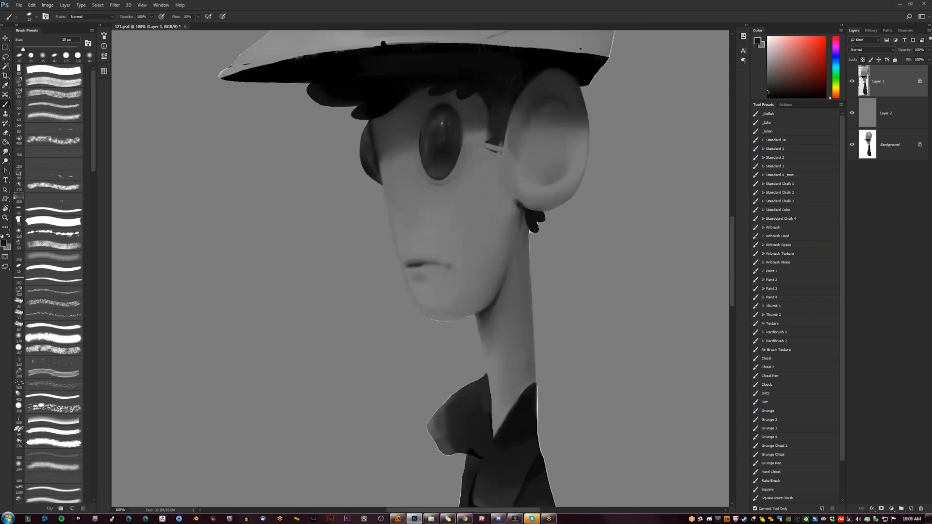
Step: Paint over the fringe beneath the chin with sampled greys, and shade the chin's underside with a larger brush
drag(376, 219, 323, 120)
alt+click(385, 216)
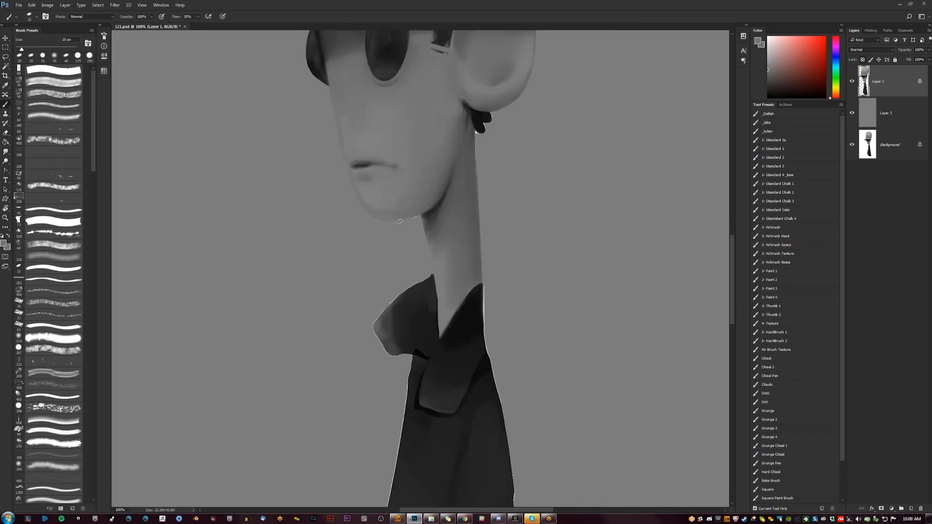
alt+click(430, 212)
key(bracketright)
key(bracketright)
key(bracketright)
key(bracketright)
key(bracketright)
key(bracketright)
key(bracketright)
key(bracketright)
key(bracketright)
key(bracketright)
mouse_move(402, 218)
mouse_down()
mouse_move(413, 217)
mouse_move(362, 217)
mouse_up()
alt+click(358, 217)
drag(426, 203, 398, 213)
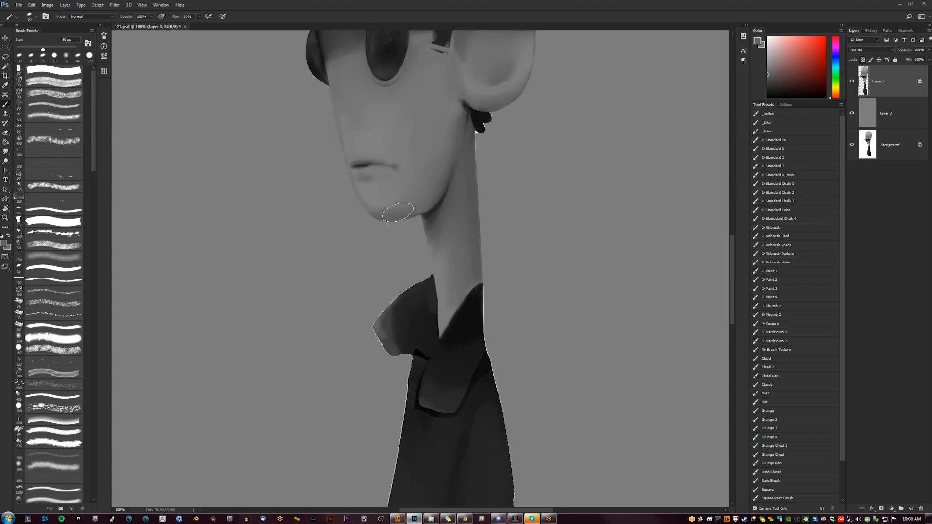
alt+click(403, 204)
Step: Check the whole figure, and flip the canvas horizontally with the head at 50% zoom
alt+click(426, 145)
alt+click(426, 146)
alt+click(426, 146)
key(ctrl+shift+h)
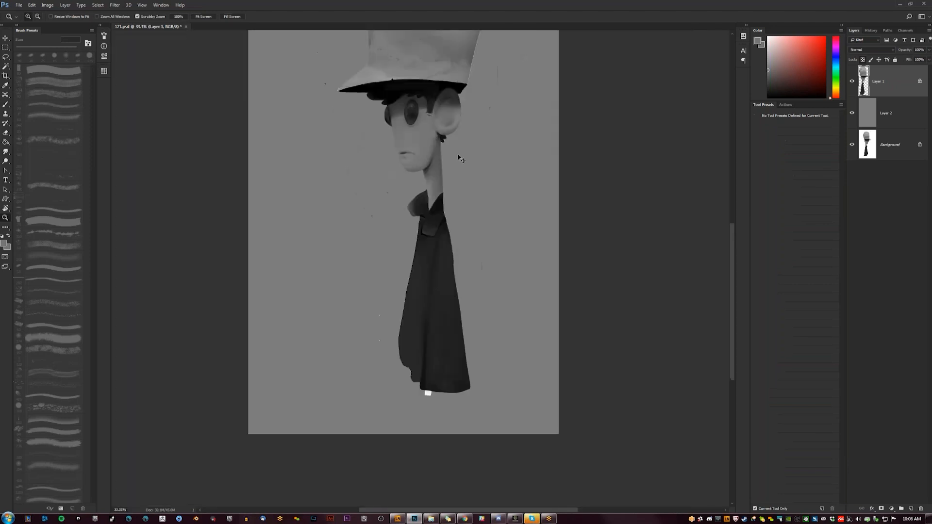
drag(424, 169, 430, 216)
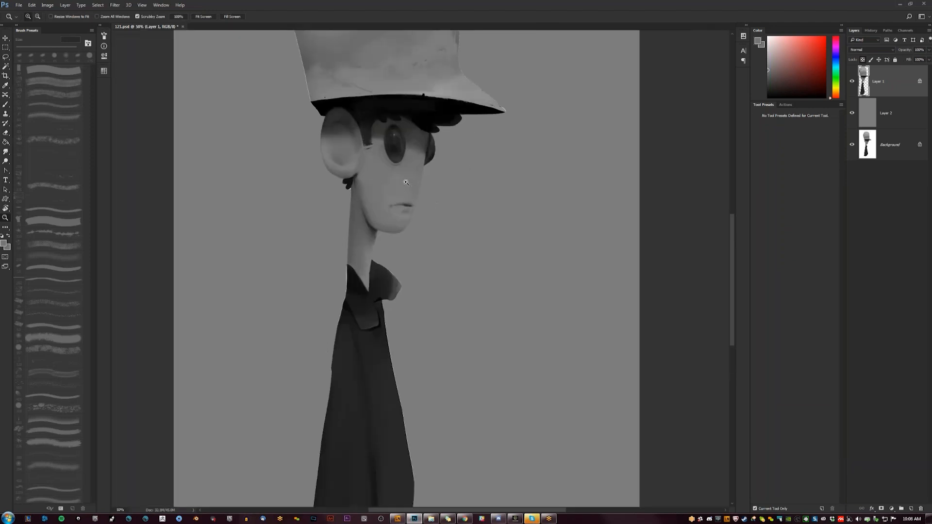
Step: Blend the cheek shading below the near eye with a large Smudge brush
key(r)
key(bracketright)
key(bracketright)
key(bracketright)
key(bracketright)
key(bracketright)
key(bracketright)
key(bracketright)
key(bracketright)
drag(404, 180, 378, 184)
key(bracketleft)
key(bracketleft)
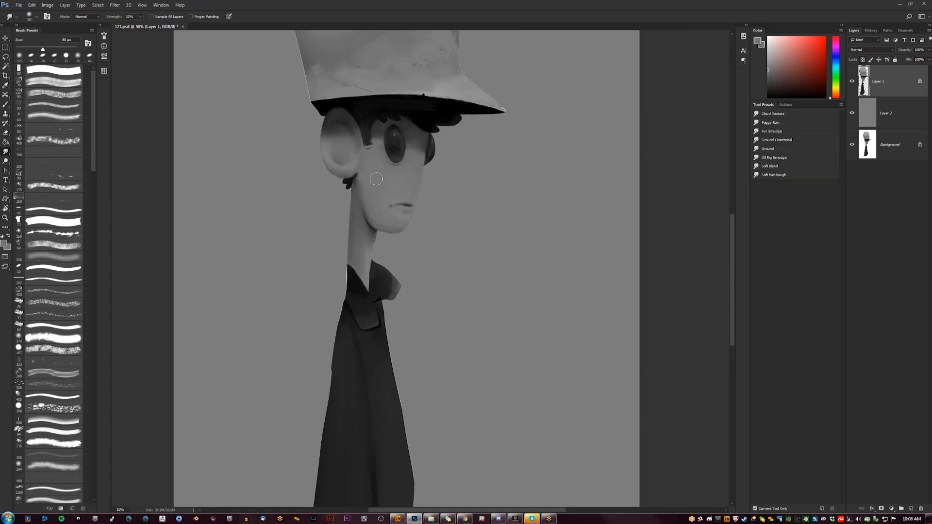
Step: Paint sampled greys over the cheek between the ear and near eye, and soften the tones with the Smudge tool
key(b)
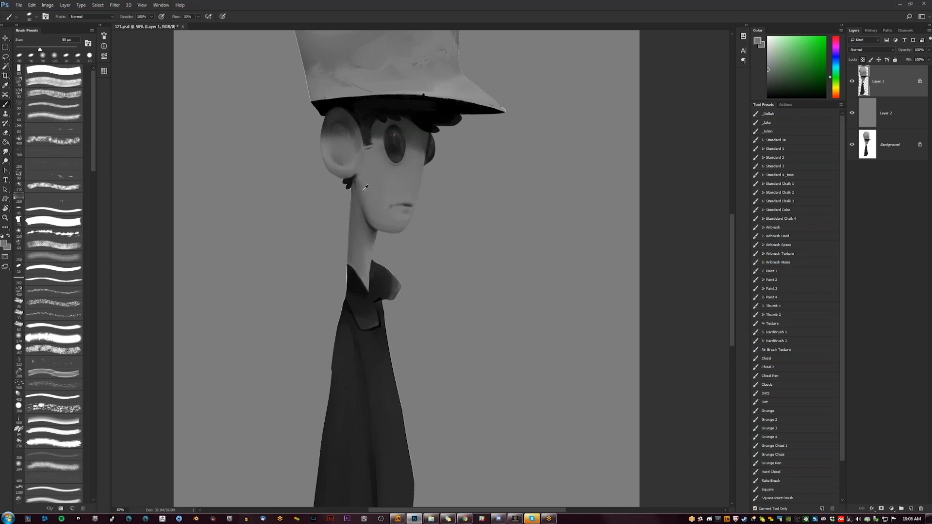
alt+click(362, 182)
key(bracketleft)
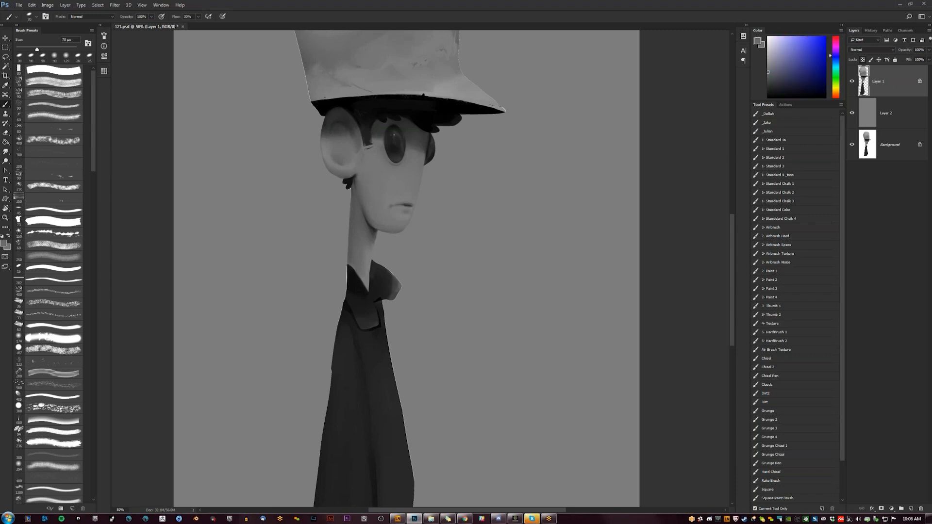
alt+click(370, 176)
key(r)
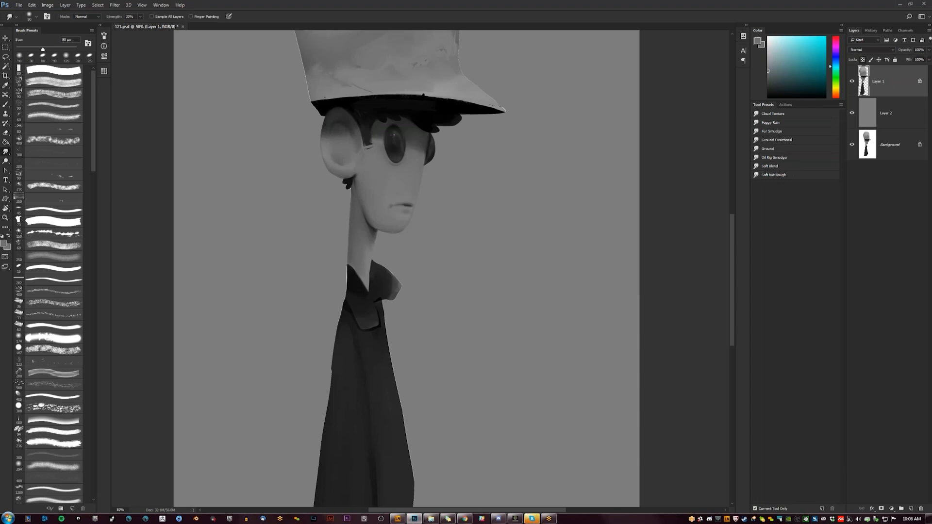
key(b)
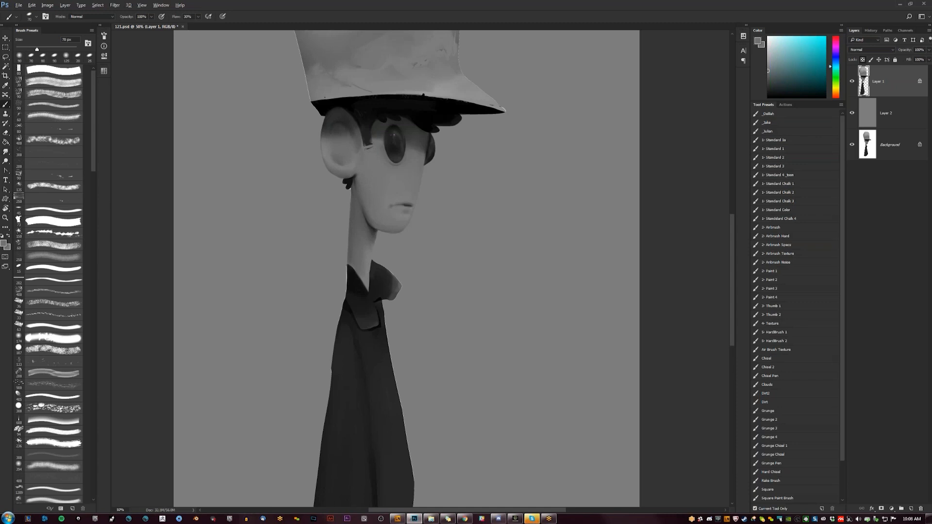
alt+click(388, 165)
key(bracketright)
key(bracketright)
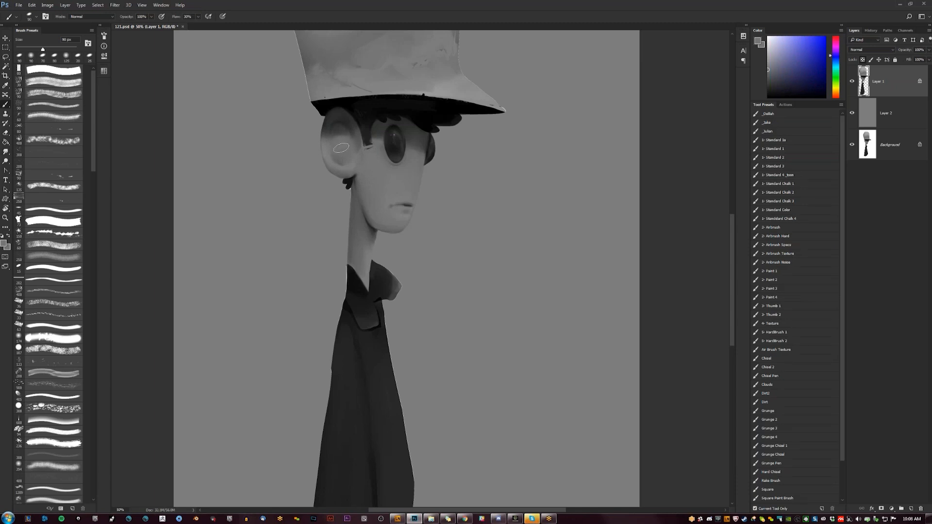
Step: Refine the ear's shading with a 60 px brush, resetting the colours and sampling grey from its upper rim
key(bracketleft)
key(bracketleft)
key(bracketleft)
key(d)
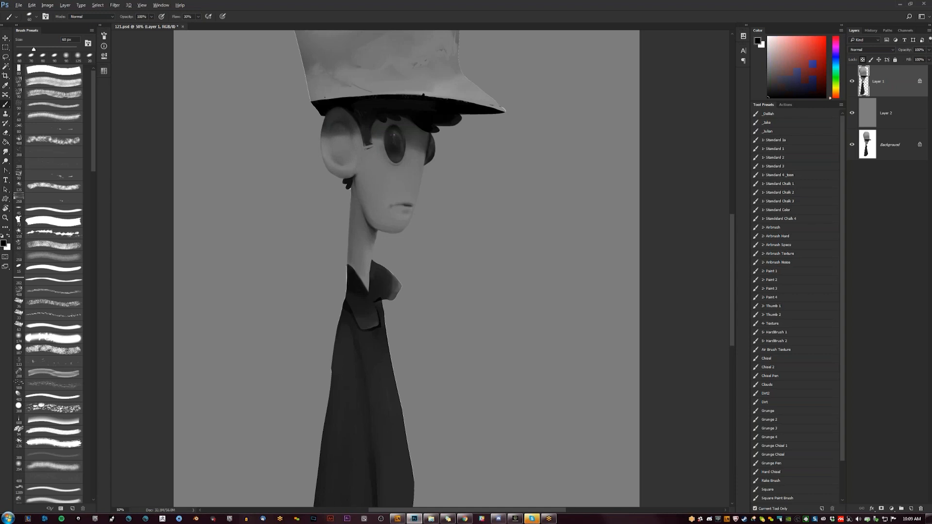
alt+click(341, 111)
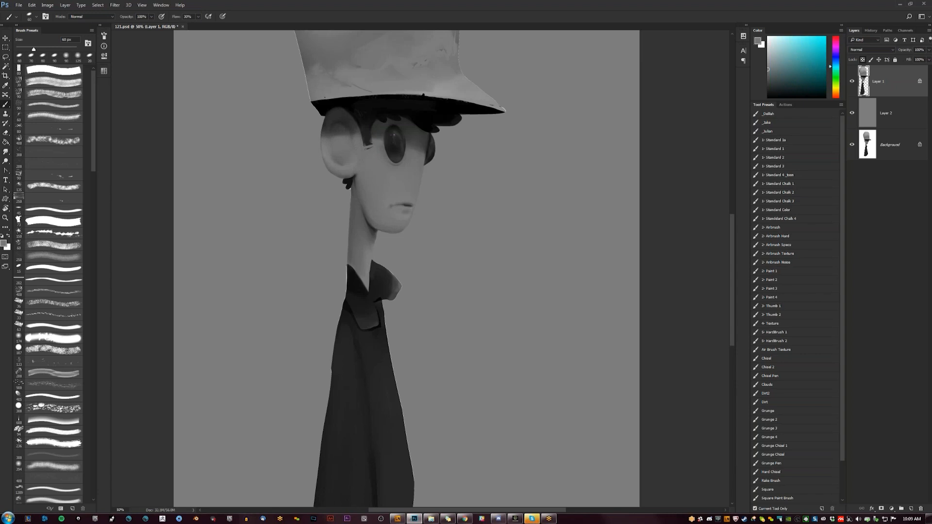
Step: View the whole figure at 25% zoom, and mirror the canvas horizontally
key(z)
alt+click(379, 194)
alt+click(378, 194)
key(ctrl+shift+h)
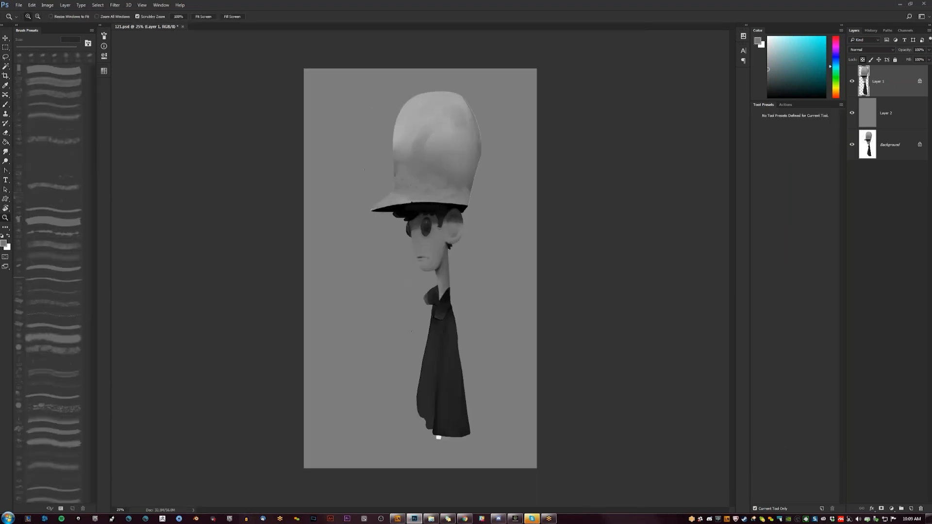
Step: Refine the near eye's dark outline with a very small brush, resetting the colours to default
click(436, 226)
click(436, 226)
drag(397, 226, 359, 174)
click(358, 174)
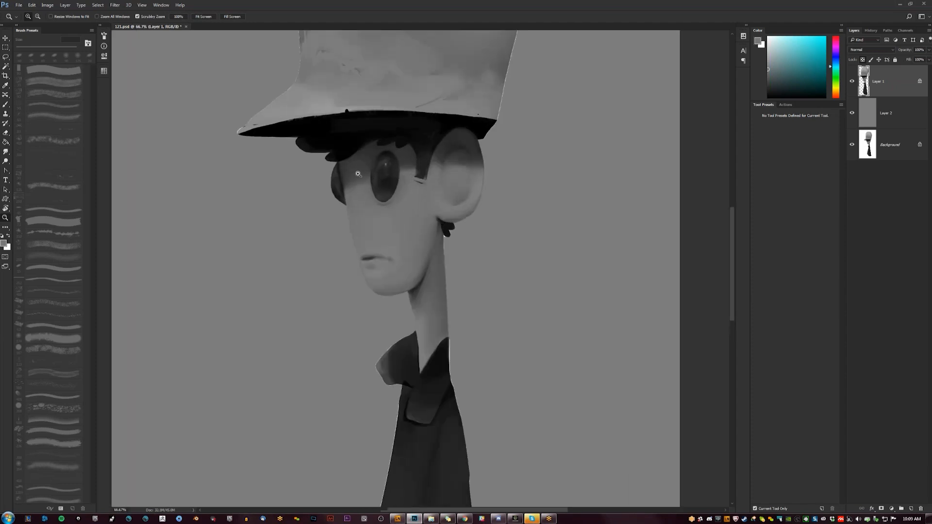
key(b)
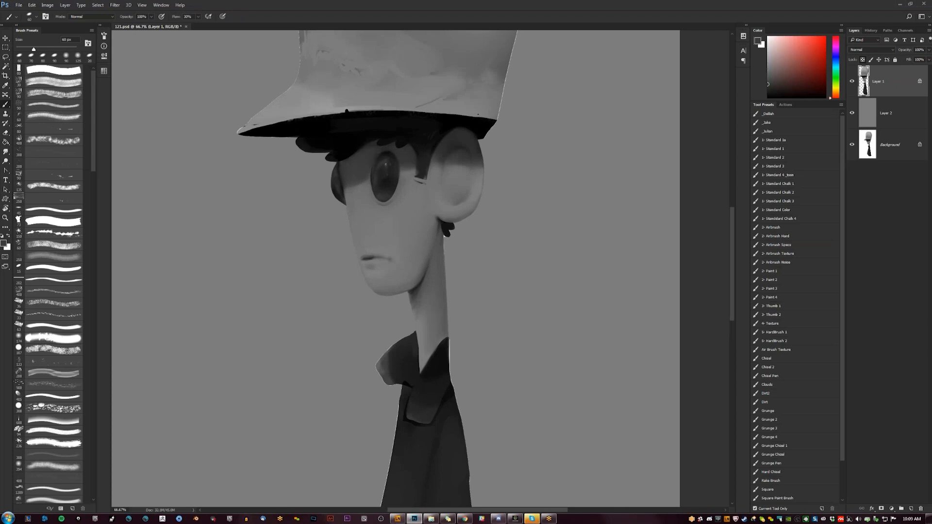
key(z)
click(392, 161)
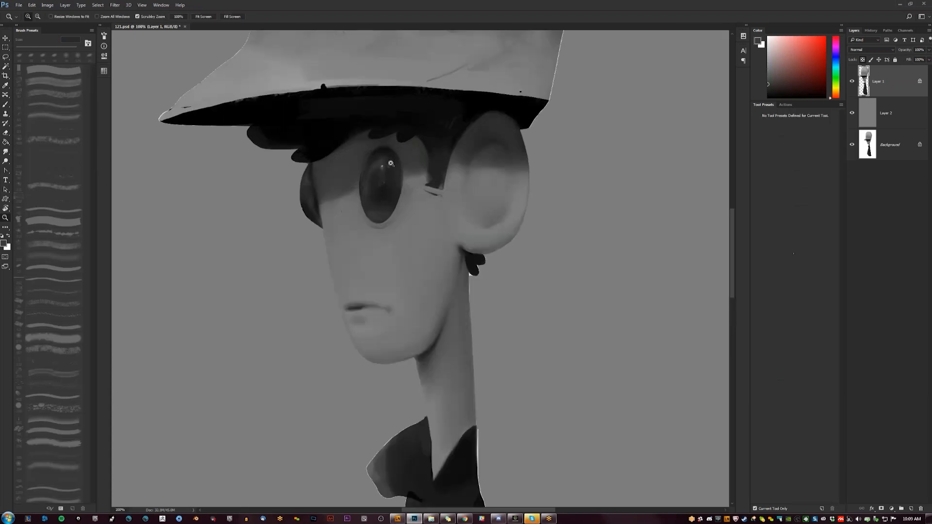
click(392, 162)
key(b)
key([)
key(d)
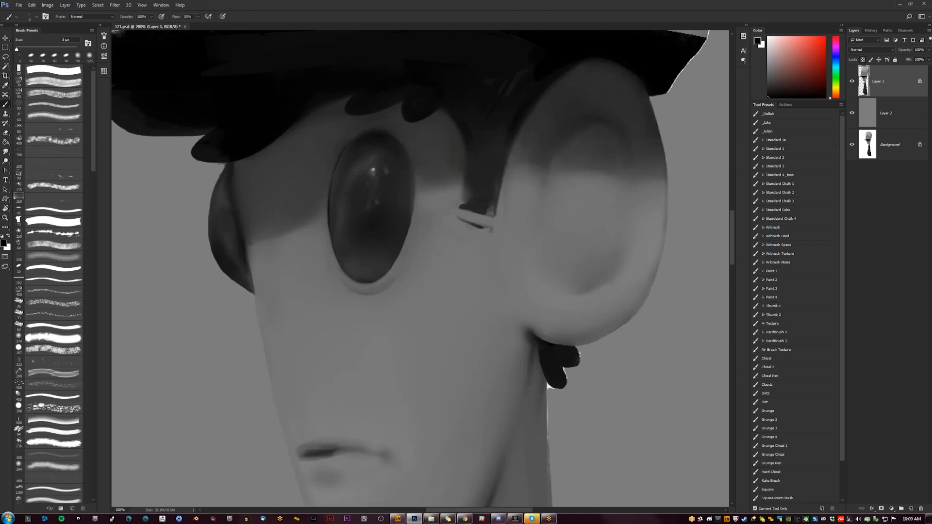
key(x)
Step: Mirror the canvas horizontally to check the head from the opposite direction
key(z)
alt+click(334, 213)
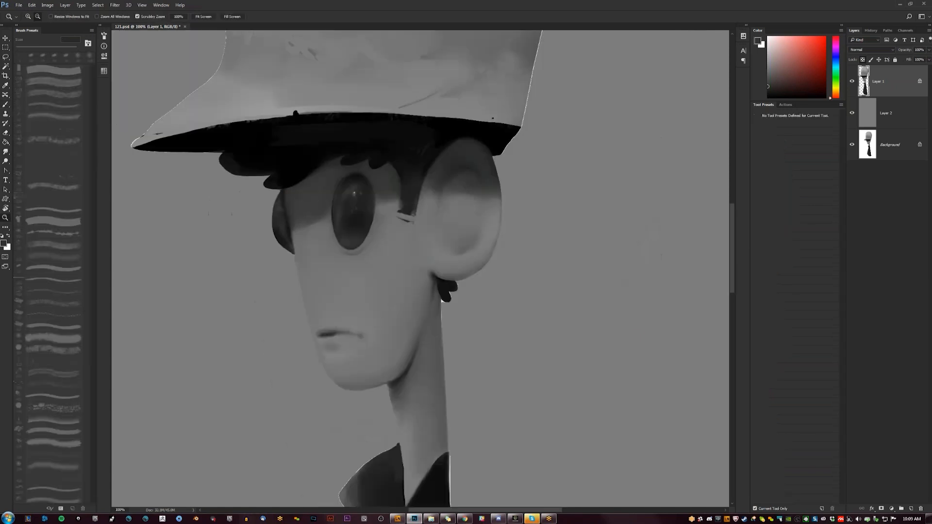
alt+click(335, 213)
alt+click(334, 212)
key(ctrl+shift+h)
drag(392, 194, 399, 190)
key(ctrl+1)
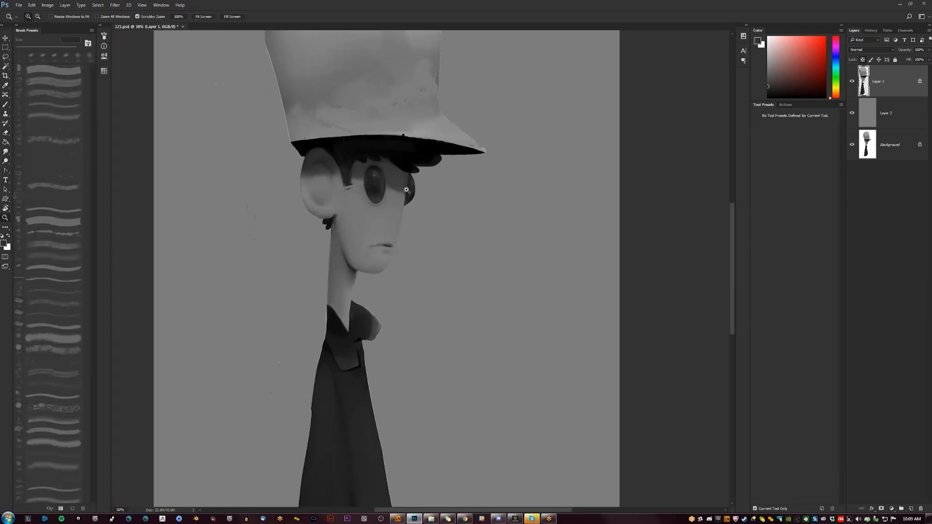
Step: Touch up the shadows around the far eye, brow and sideburn with sampled greys, starting with a 60 px brush
key(b)
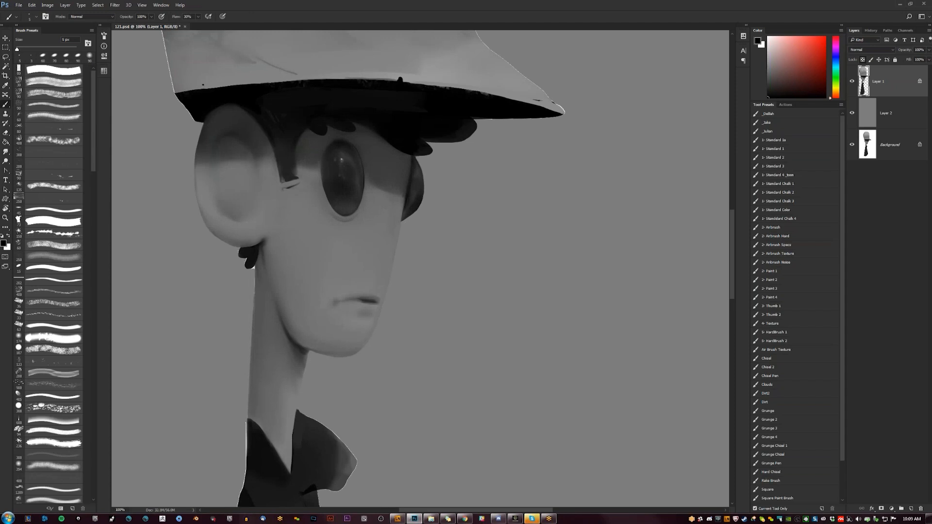
key(bracketright)
key(bracketright)
key(bracketright)
key(bracketright)
key(bracketright)
key(bracketright)
key(bracketright)
key(bracketright)
key(bracketright)
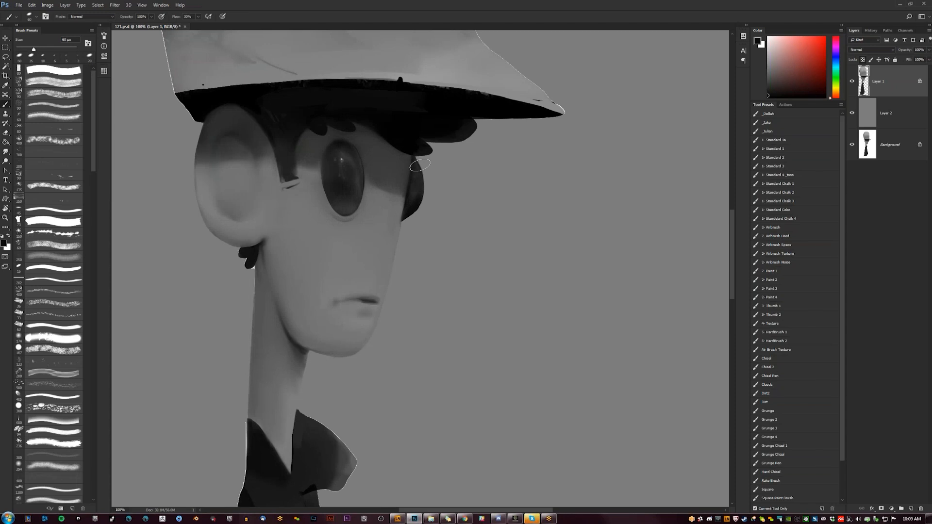
key(z)
drag(420, 235, 457, 197)
alt+click(417, 250)
click(457, 196)
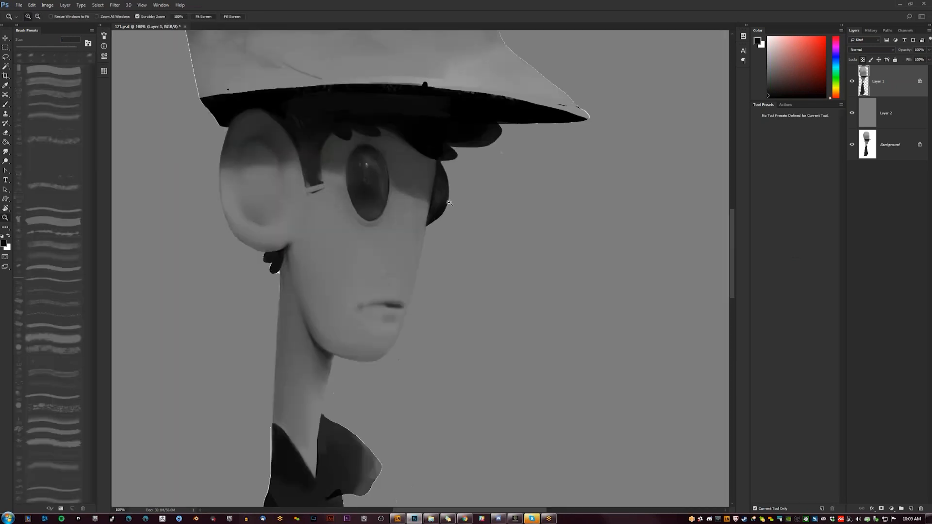
key(b)
alt+click(414, 188)
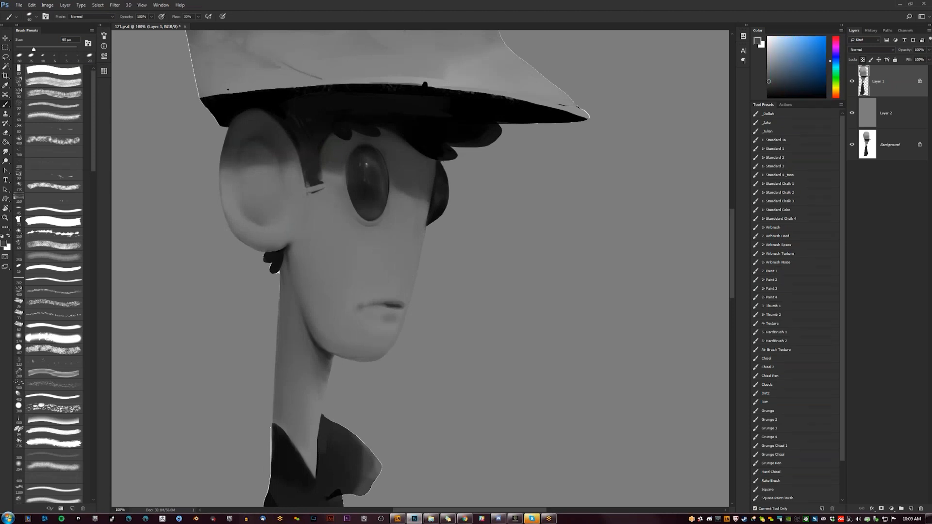
alt+click(425, 194)
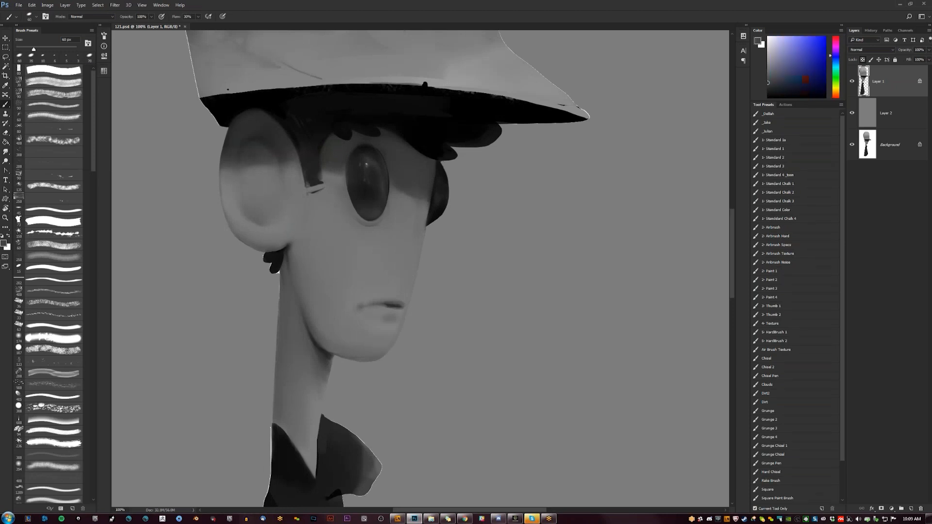
alt+click(337, 161)
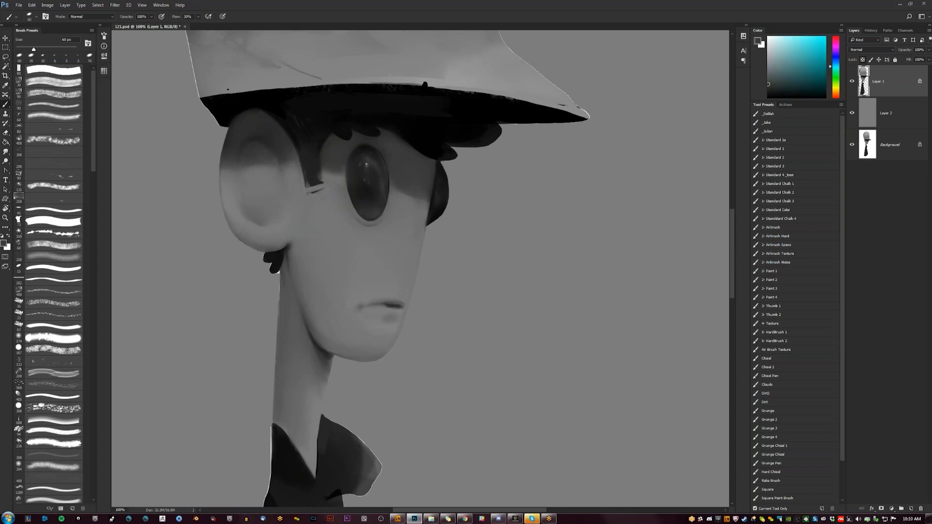
alt+click(307, 156)
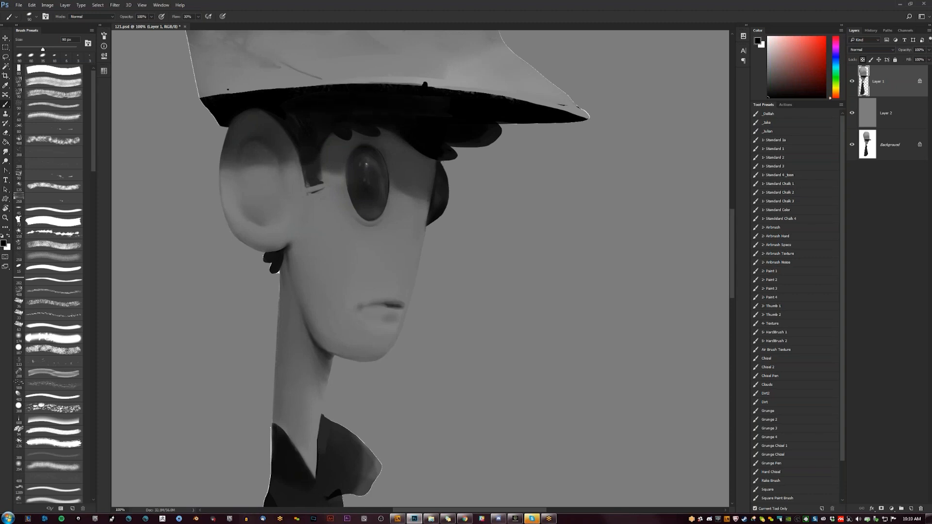
Step: Mirror the canvas back and crop it closely around the figure, cutting off the bottom of the coat
key(z)
alt+click(519, 158)
alt+click(518, 159)
alt+click(518, 159)
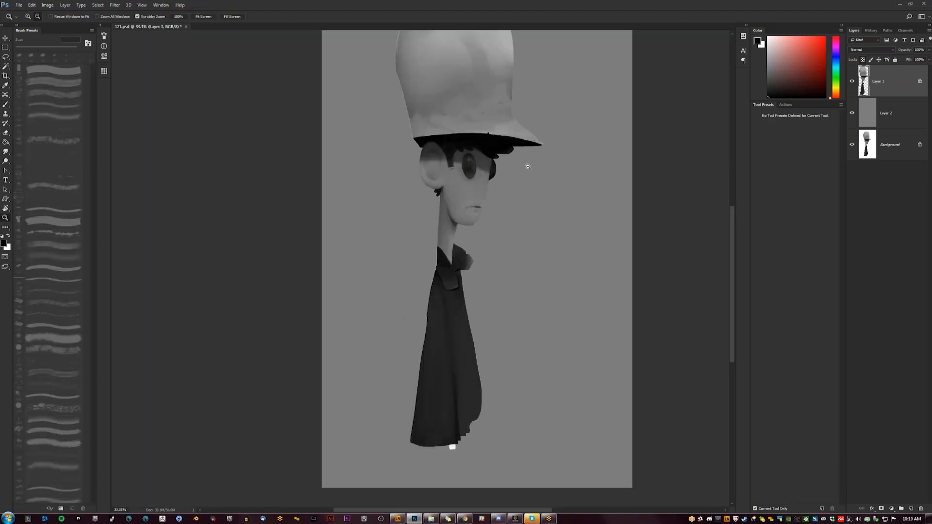
alt+click(528, 167)
key(ctrl+shift+h)
key(c)
drag(345, 85, 508, 417)
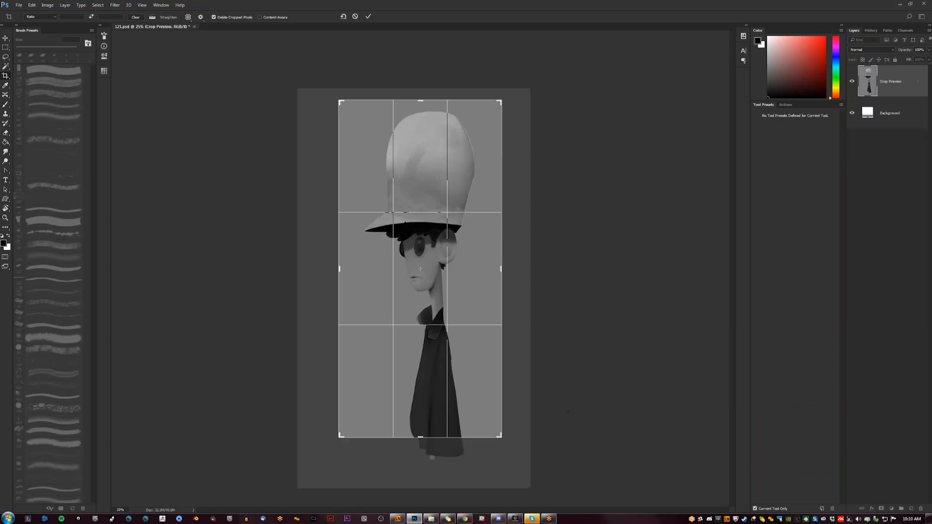
key(Return)
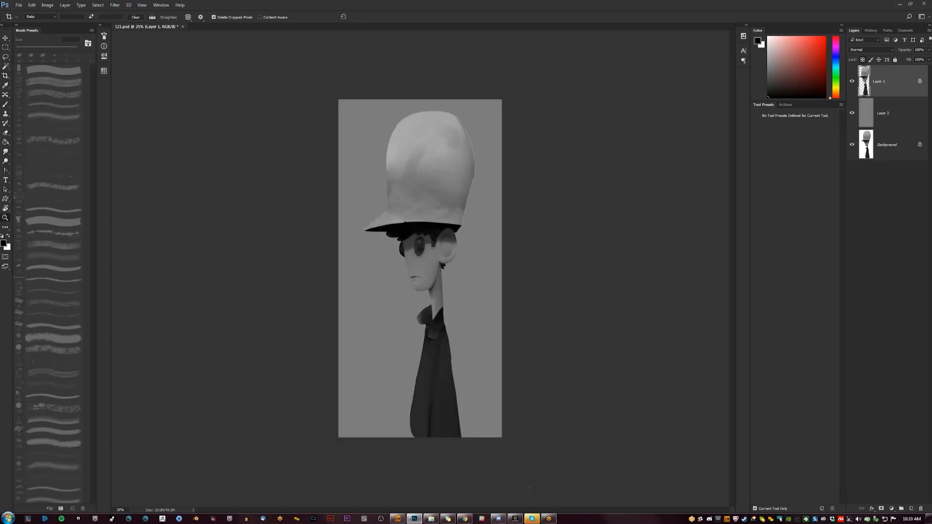
Step: Paint over the light fringe along the back edge of the hat crown with a sampled grey
key(z)
click(418, 246)
click(486, 160)
key(b)
drag(482, 151, 469, 210)
alt+click(461, 204)
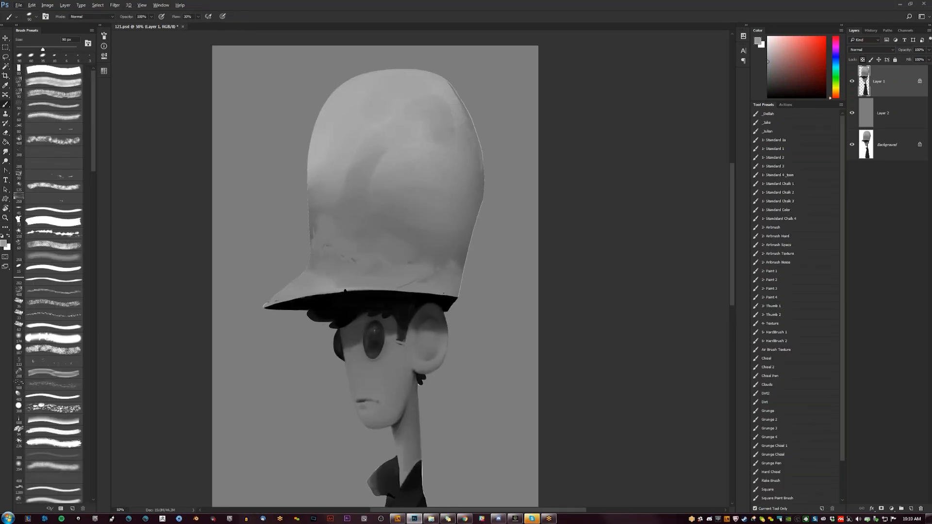
drag(444, 82, 466, 113)
mouse_move(446, 75)
mouse_down()
mouse_move(484, 157)
mouse_move(480, 203)
mouse_up()
alt+click(480, 203)
Step: Shade the upper back curve of the hat crown with sampled greys and a 125 px brush
key(])
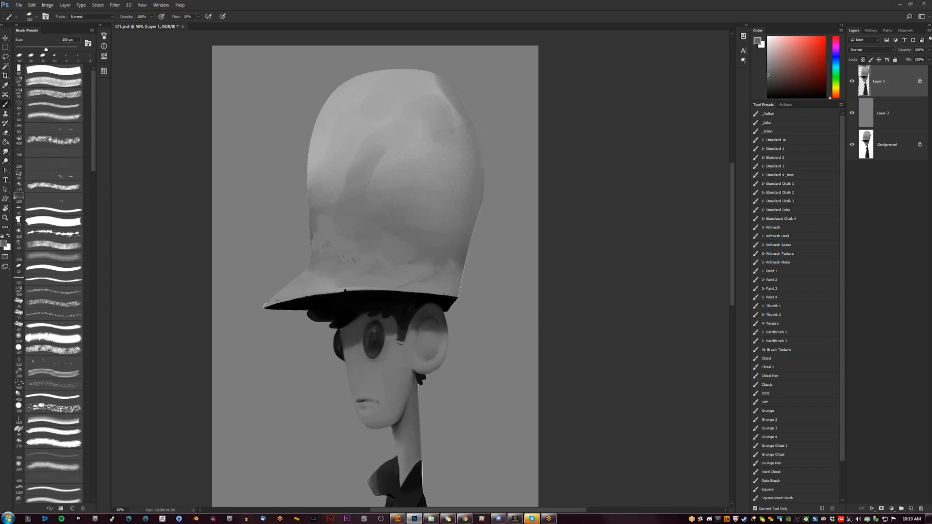
key(])
drag(418, 72, 462, 119)
alt+click(439, 95)
drag(422, 73, 469, 125)
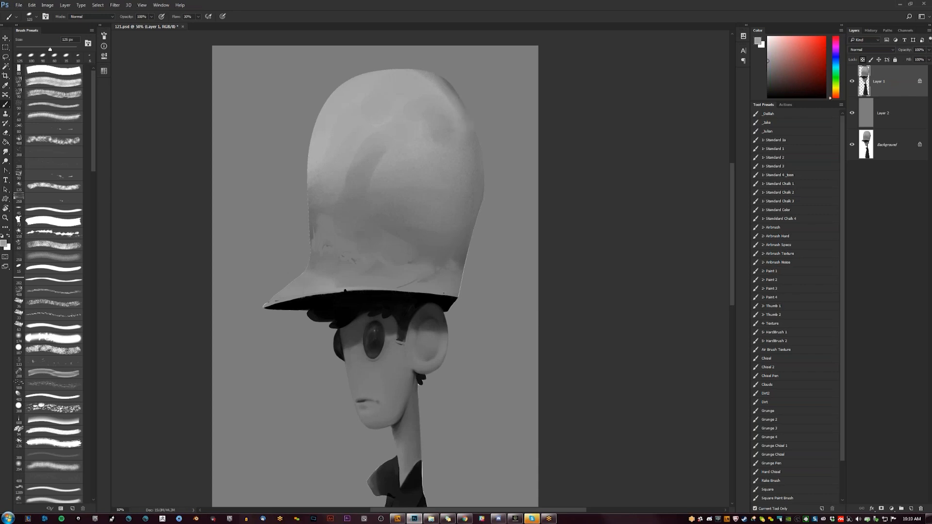
mouse_move(440, 83)
mouse_down()
mouse_move(455, 92)
mouse_move(478, 153)
mouse_up()
key(ctrl+z)
alt+click(456, 84)
alt+click(443, 107)
drag(421, 78, 445, 97)
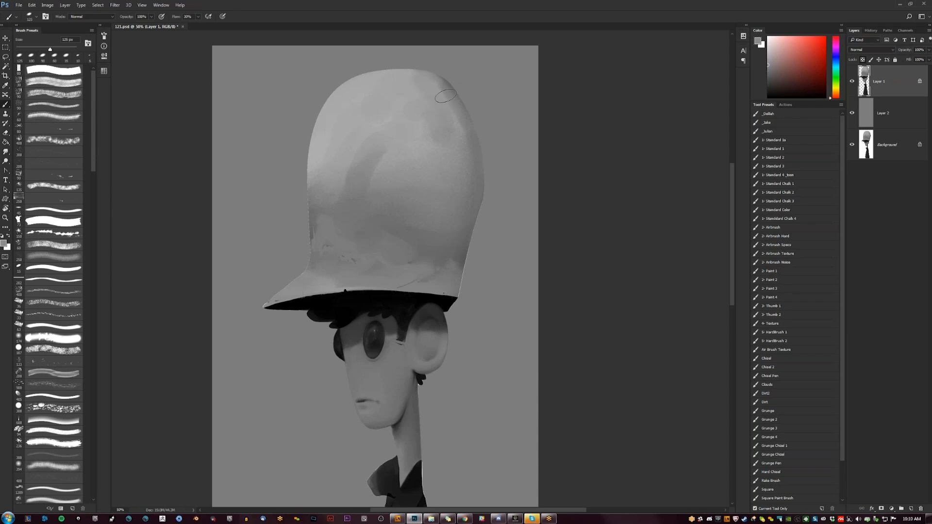
Step: Enlarge the brush to 300 px and soften the tones on the front and middle of the hat crown
key(bracketright)
key(bracketright)
key(bracketright)
key(bracketright)
key(bracketright)
key(bracketright)
key(bracketright)
drag(348, 227, 330, 209)
drag(378, 139, 357, 153)
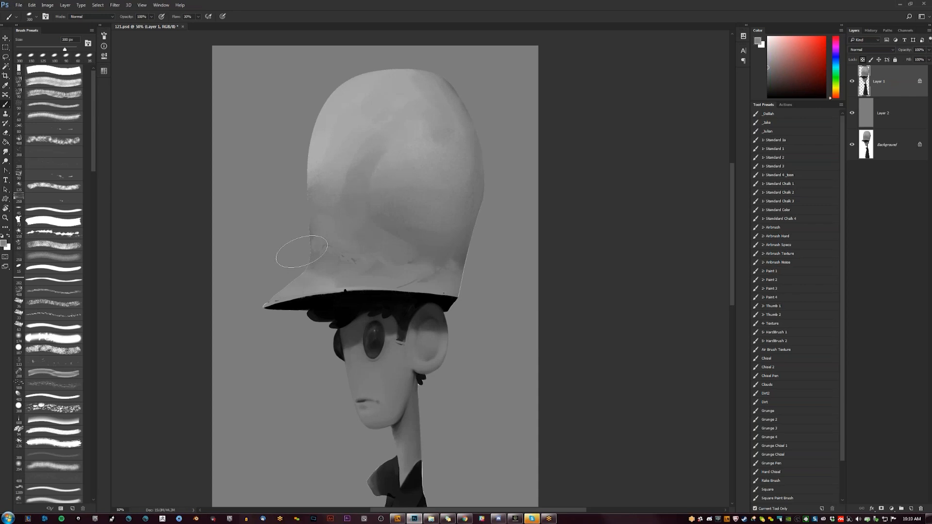
Step: Even out the dark patches across the hat crown with broad strokes of greys sampled from its surface
mouse_move(318, 245)
mouse_down()
mouse_move(295, 170)
mouse_move(311, 181)
mouse_move(319, 161)
mouse_move(348, 228)
mouse_up()
alt+click(326, 154)
alt+click(360, 214)
mouse_move(349, 103)
mouse_down()
mouse_move(333, 126)
mouse_move(355, 174)
mouse_move(409, 193)
mouse_move(427, 178)
mouse_up()
alt+click(416, 234)
drag(416, 235, 389, 145)
mouse_move(365, 86)
mouse_down()
mouse_move(396, 105)
mouse_move(394, 116)
mouse_move(388, 73)
mouse_move(441, 80)
mouse_move(342, 92)
mouse_up()
alt+click(397, 105)
Step: Reset and swap the colours, and brighten the top curve of the crown, blending it with sampled greys
key(d)
key(x)
drag(389, 76, 462, 107)
alt+click(428, 103)
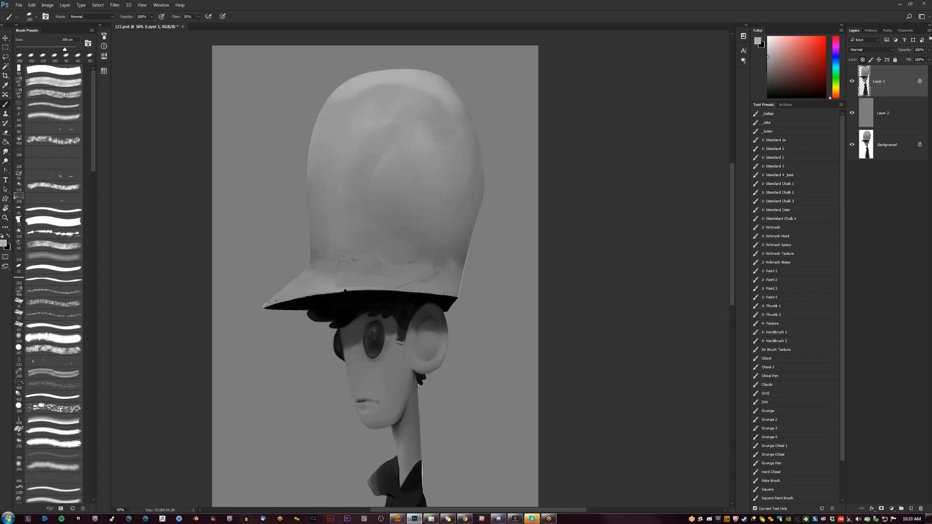
mouse_move(434, 93)
mouse_down()
mouse_move(418, 106)
mouse_move(449, 88)
mouse_up()
alt+click(451, 100)
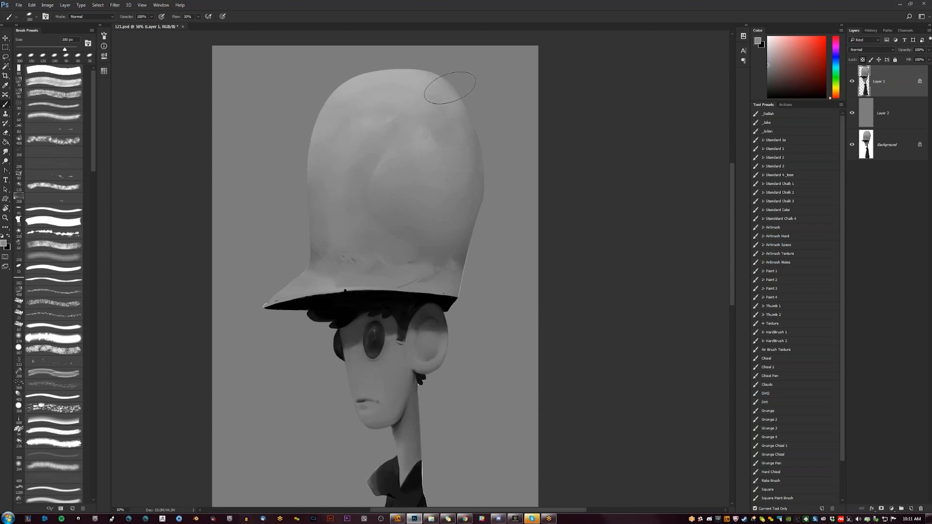
drag(333, 92, 353, 82)
Step: Lighten the front of the hat brim with a 150 px brush and a light grey sampled from the hat
mouse_move(287, 303)
mouse_down()
mouse_move(325, 249)
mouse_move(314, 245)
mouse_move(306, 252)
mouse_move(375, 229)
mouse_move(368, 251)
mouse_move(318, 292)
mouse_up()
key(bracketleft)
key(bracketleft)
key(bracketleft)
key(bracketleft)
key(d)
key(x)
alt+click(367, 251)
mouse_move(358, 266)
mouse_down()
mouse_move(373, 266)
mouse_move(384, 282)
mouse_up()
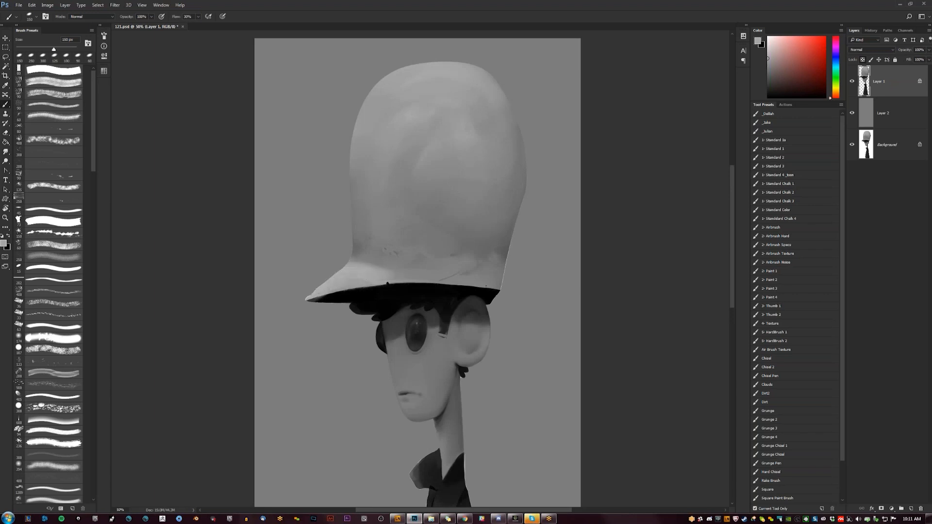
Step: Paint a light stroke along the brim's lower edge from its tip with a smaller brush
key(bracketleft)
key(bracketleft)
key(bracketleft)
key(bracketleft)
key(bracketleft)
key(bracketleft)
key(bracketleft)
key(bracketleft)
key(bracketleft)
drag(311, 298, 423, 275)
Step: Shade the base of the crown above the brim with sampled grey and a 300 px brush, covering stray marks
key(bracketright)
alt+click(356, 271)
drag(344, 258, 358, 267)
key(bracketright)
key(bracketright)
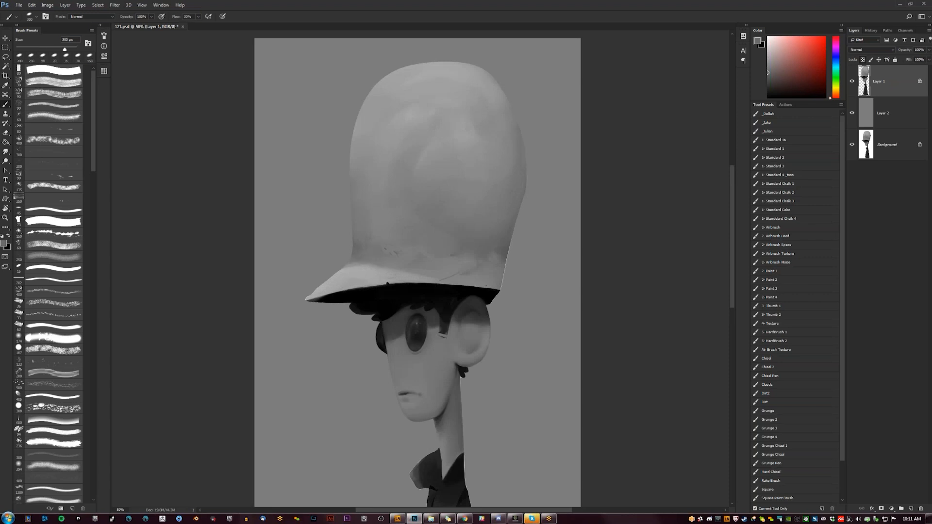
drag(440, 278, 465, 270)
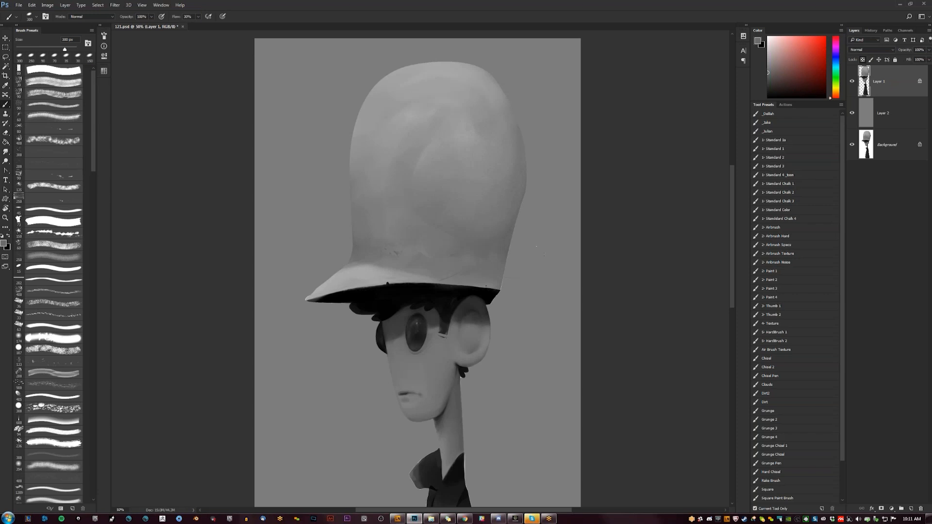
Step: Mirror the canvas horizontally and blend the brim into the base of the crown with sampled greys
key(z)
alt+click(486, 329)
key(ctrl+shift+h)
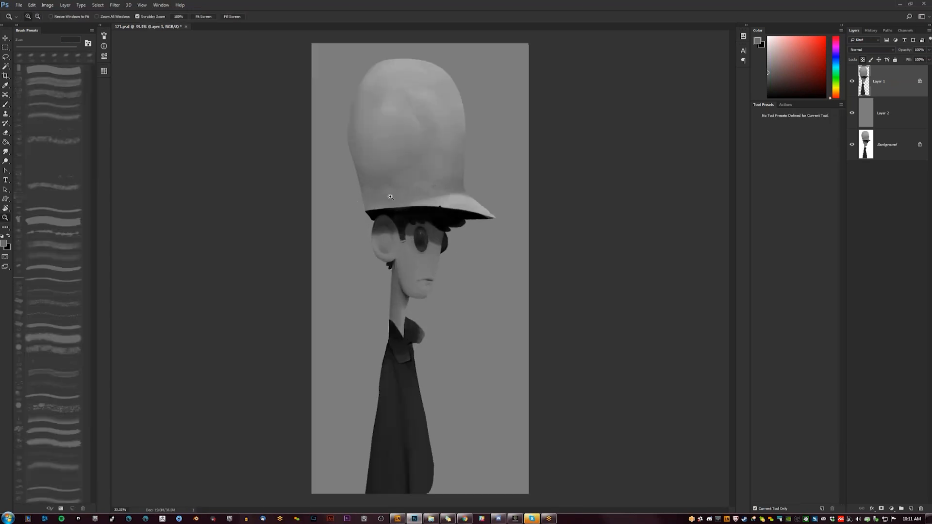
key(b)
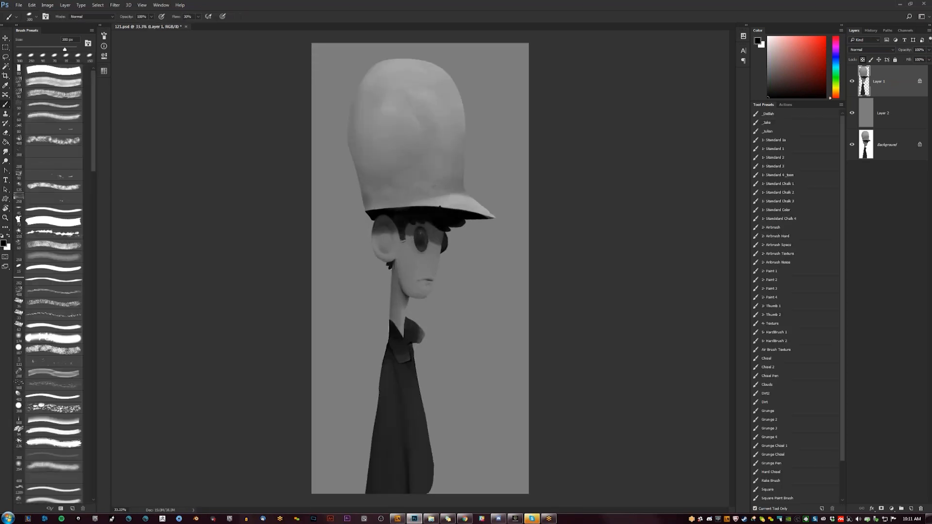
alt+click(372, 198)
alt+click(372, 211)
alt+click(370, 208)
alt+click(367, 129)
alt+click(437, 201)
drag(435, 203, 415, 199)
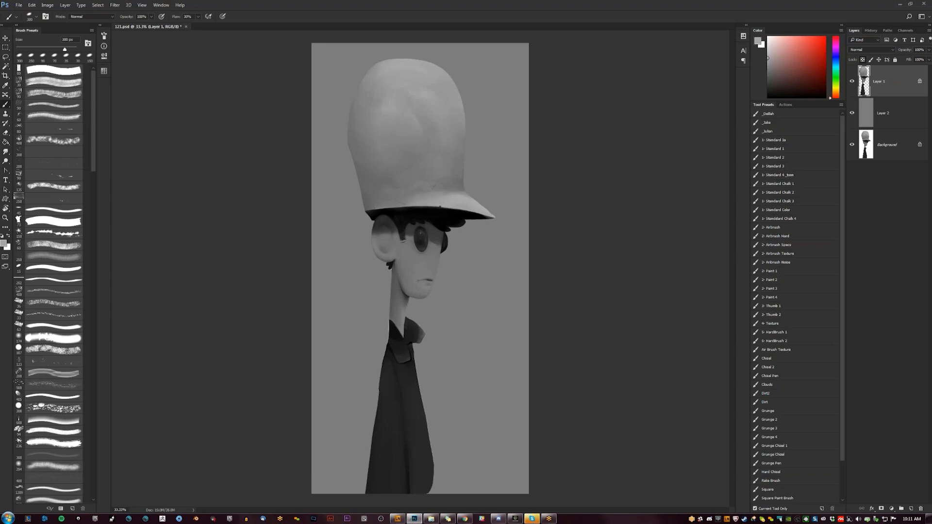
Step: Mirror the canvas back and sample a colour near the brim in a closer view
key(ctrl+space)
click(453, 224)
key(ctrl+shift+h)
key(ctrl+space)
click(351, 209)
alt+click(325, 208)
Step: Reduce the brush size, darken the brim's lower edge, and draw a thin dark line up from it over the brim
key([)
key([)
key([)
key([)
key([)
key([)
key([)
key([)
key([)
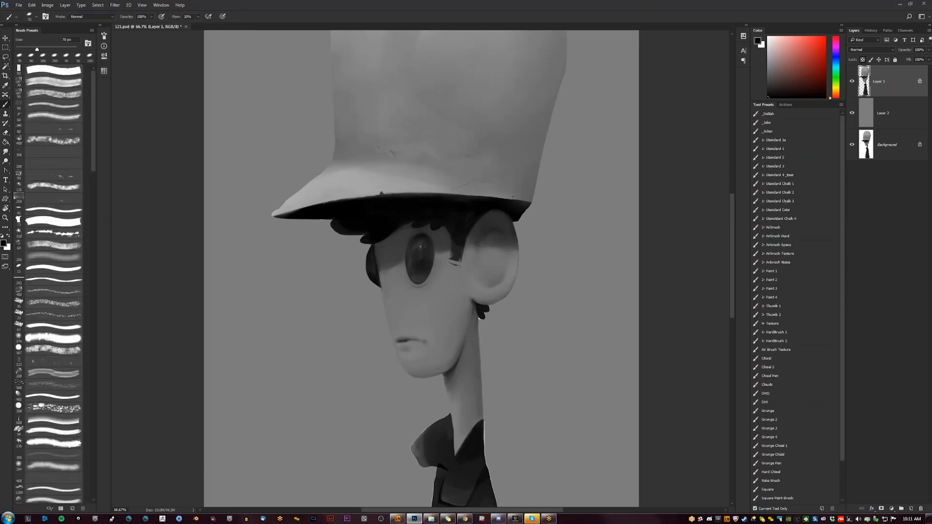
drag(388, 196, 435, 196)
drag(382, 194, 409, 171)
alt+click(409, 171)
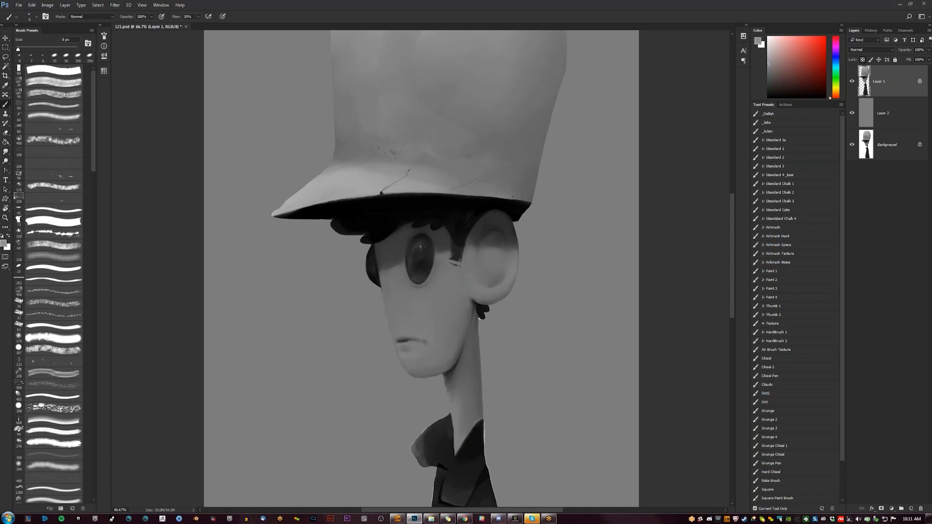
Step: Soften the thin dark line over the brim with sampled greys and touch up the brim's lower edge toward the back
alt+click(512, 197)
key(bracketright)
key(bracketright)
key(bracketright)
key(bracketright)
key(bracketright)
key(bracketright)
alt+click(462, 201)
drag(462, 198, 445, 194)
key(bracketleft)
key(bracketleft)
key(bracketleft)
key(bracketleft)
key(bracketleft)
key(bracketleft)
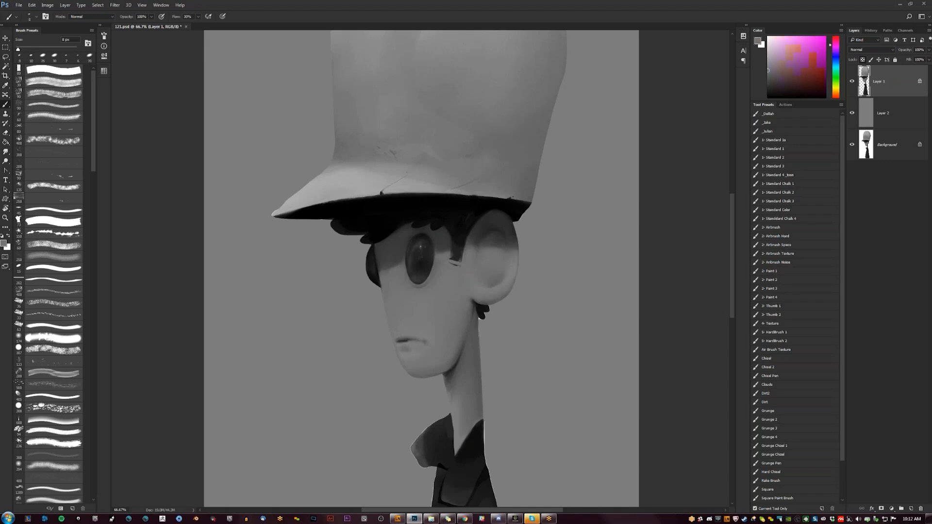
Step: Enlarge the brush, mirror the canvas horizontally, and reset the painting colour to black in a closer view of the hat
key(bracketright)
key(bracketright)
key(bracketright)
key(bracketright)
key(bracketright)
key(bracketright)
key(bracketright)
key(bracketright)
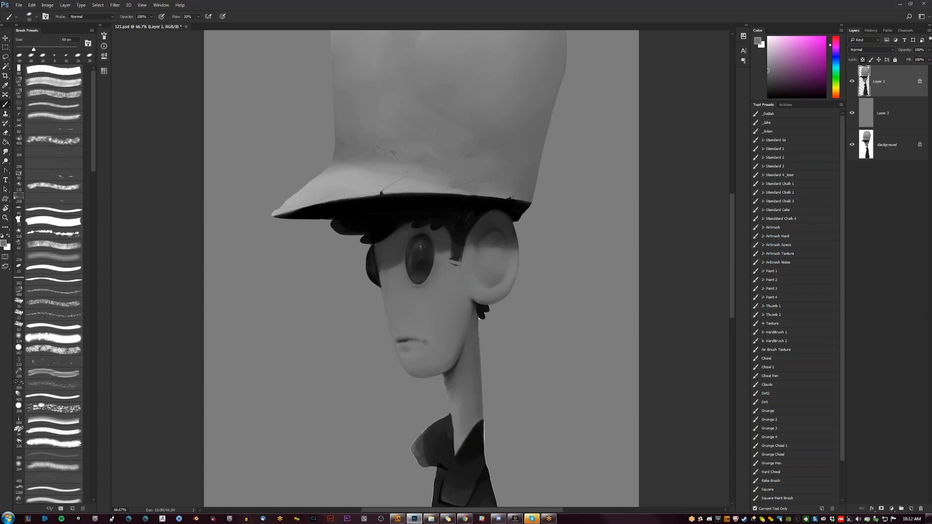
key(z)
alt+click(398, 175)
alt+click(397, 175)
key(ctrl+shift+h)
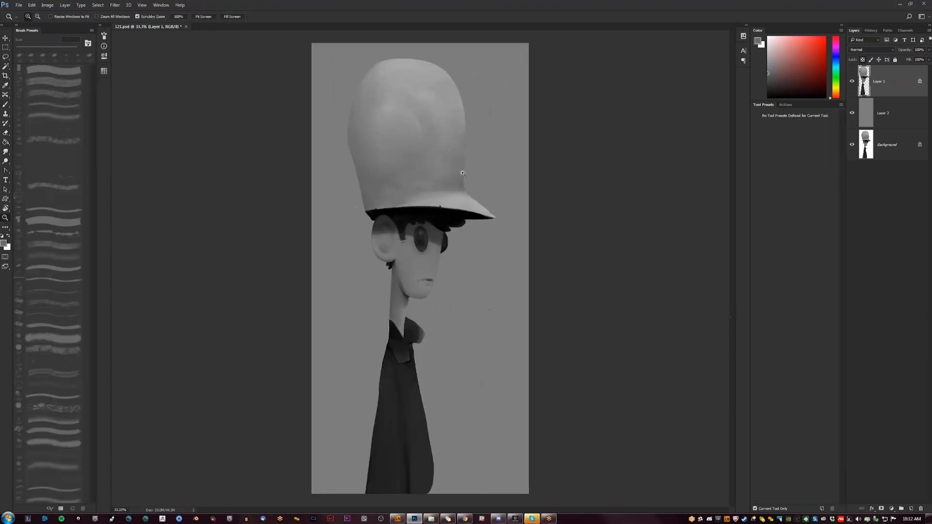
click(432, 182)
click(432, 183)
key(b)
key(d)
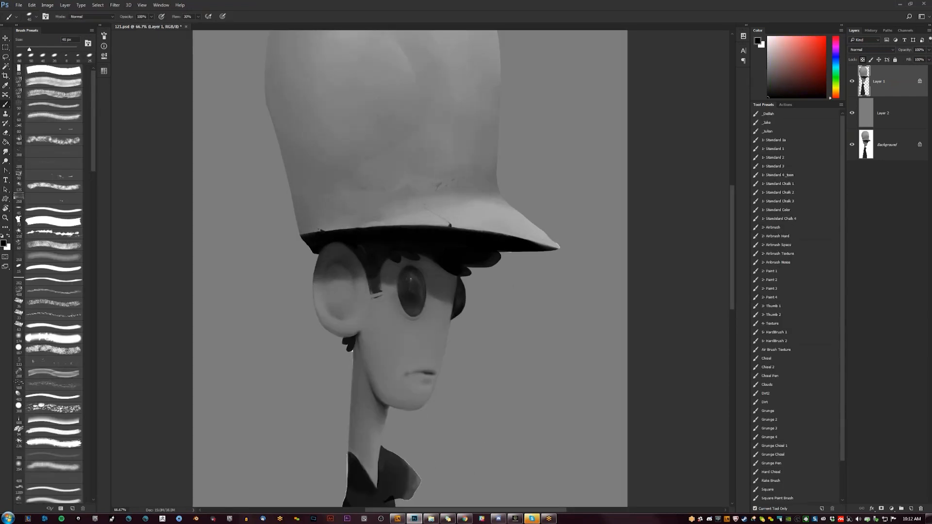
Step: Draw a short, thin dark crack on the upper part of the hat's crown with a small black brush
key(r)
mouse_move(412, 111)
mouse_down()
mouse_move(389, 220)
mouse_move(401, 209)
mouse_up()
key(b)
drag(373, 117, 384, 135)
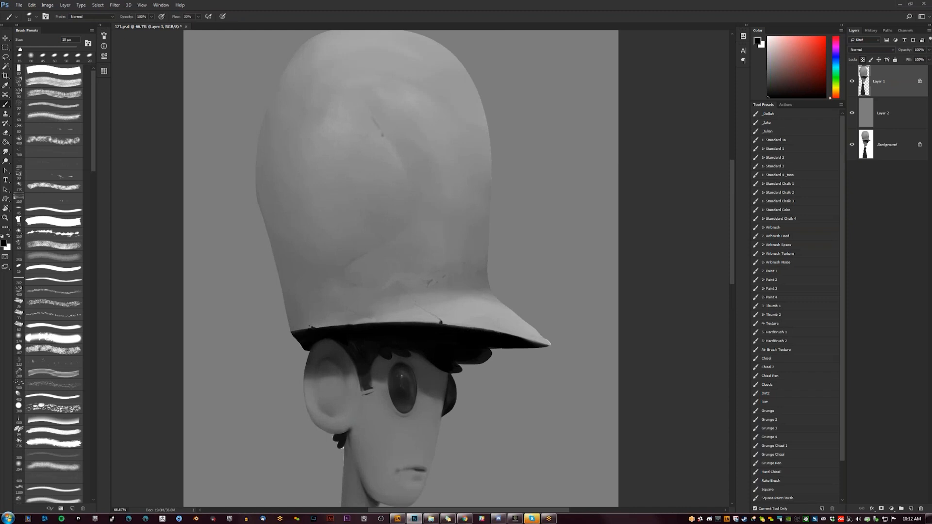
Step: Paint over the crack on the crown and smooth the surrounding shading with sampled greys and a larger brush
alt+click(383, 136)
key(bracketright)
key(bracketright)
key(bracketright)
key(bracketright)
key(bracketright)
key(bracketright)
key(bracketright)
key(bracketright)
key(bracketright)
key(bracketright)
key(bracketright)
key(bracketright)
key(bracketright)
key(bracketright)
key(bracketleft)
key(bracketleft)
key(bracketleft)
key(bracketleft)
key(bracketleft)
alt+click(271, 230)
Step: Mirror the canvas back with the whole figure in view
key(z)
alt+click(358, 269)
alt+click(359, 269)
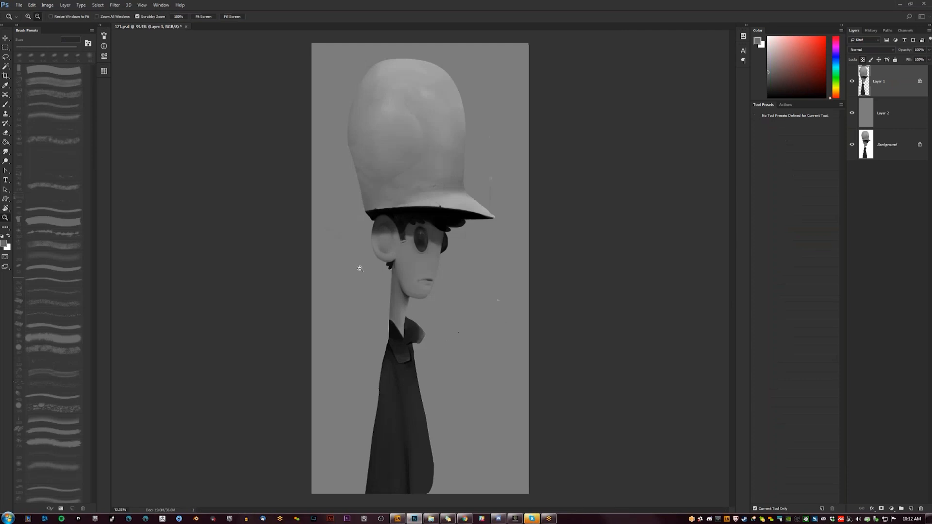
key(ctrl+shift+h)
key(b)
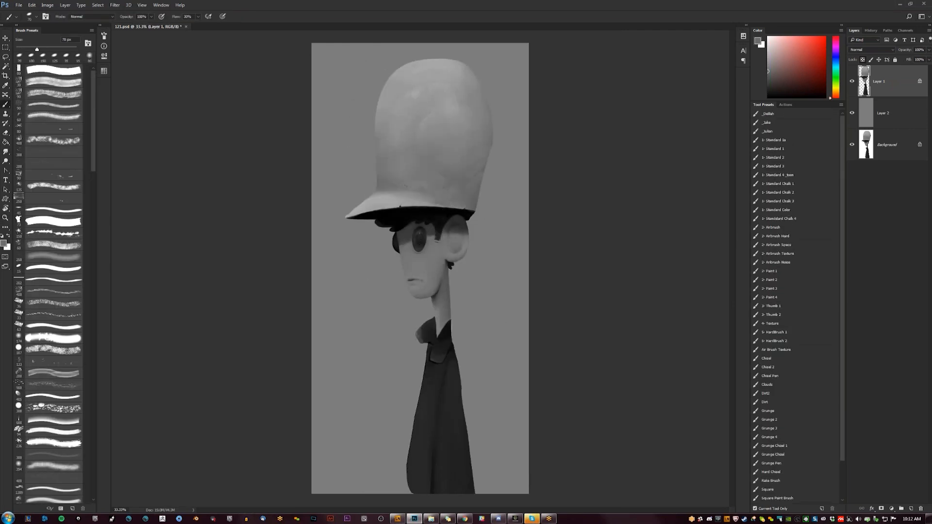
Step: Darken the underside of the brim's front tip with black
key(z)
click(361, 227)
click(360, 227)
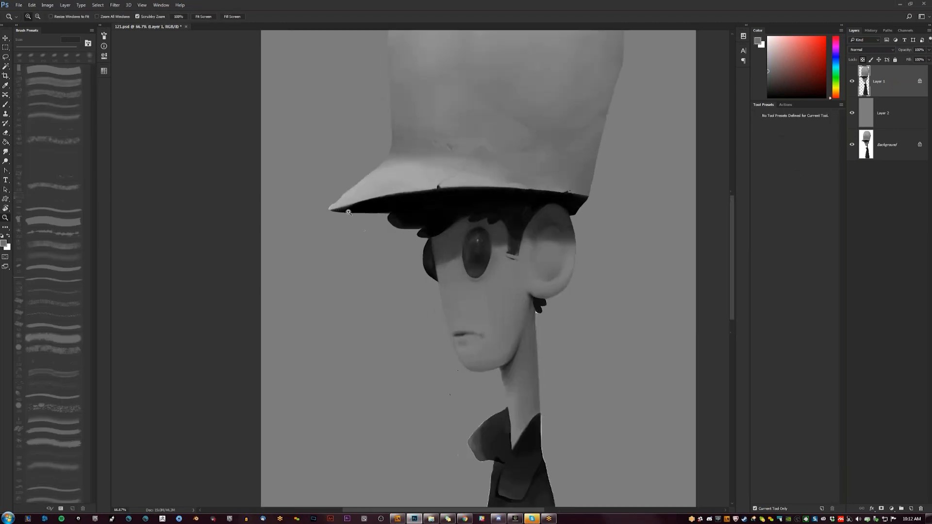
key(b)
key(d)
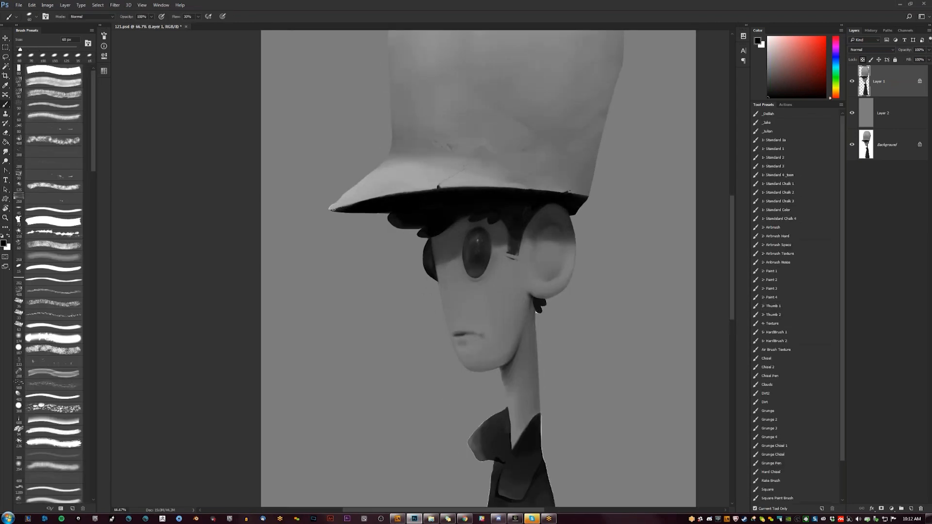
drag(333, 210, 343, 207)
Step: Cover the pale marks under the sideburn in front of the ear with sampled grey
key(z)
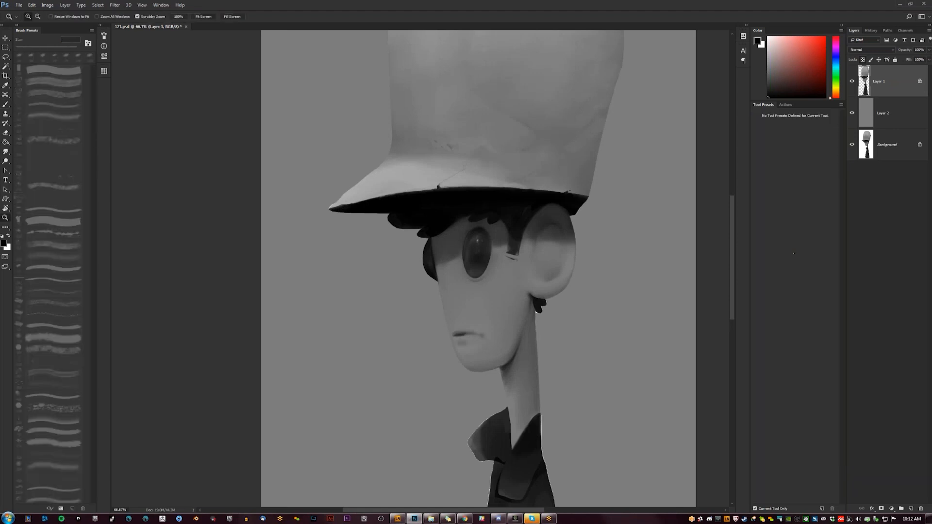
alt+click(479, 289)
alt+click(479, 289)
click(479, 289)
click(478, 289)
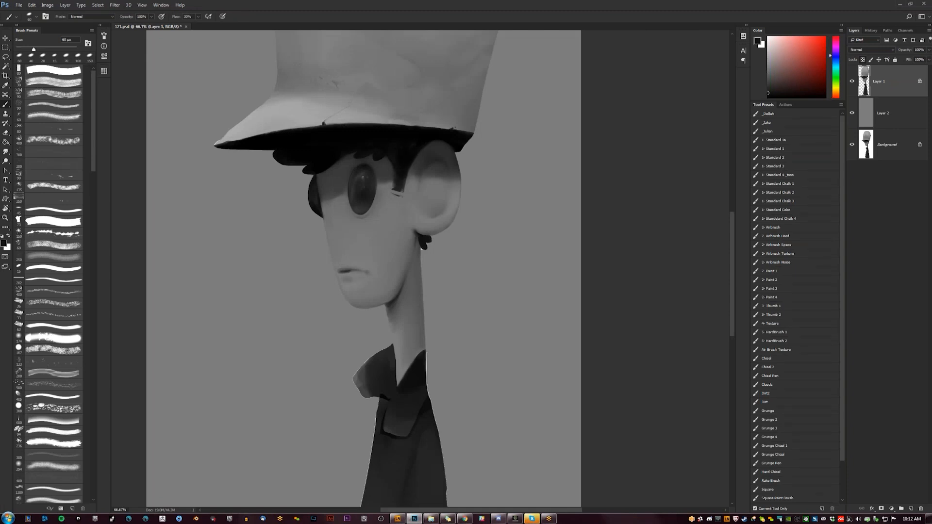
alt+click(405, 185)
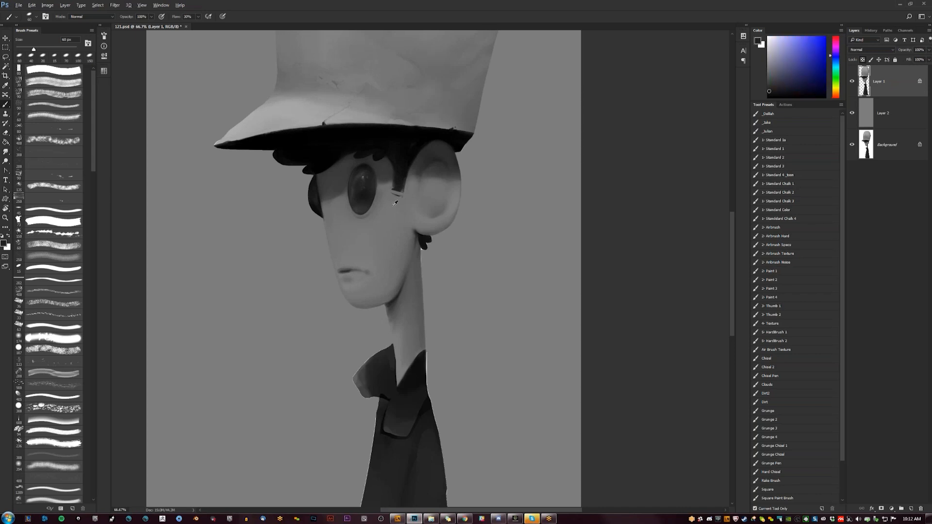
alt+click(396, 203)
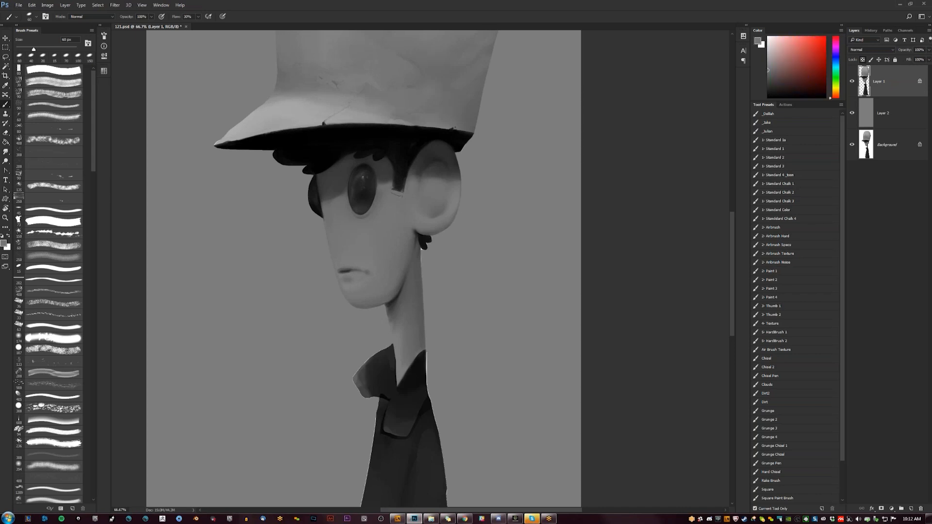
Step: Mirror the canvas horizontally and reshape the sideburn's lower end with sampled hair and skin greys
key(F2)
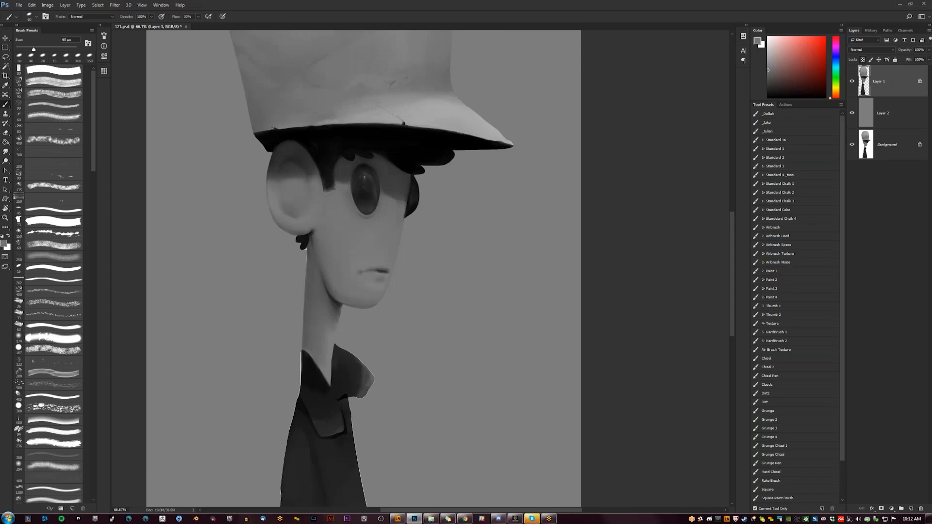
alt+click(331, 178)
alt+click(330, 181)
drag(327, 187, 334, 188)
alt+click(340, 183)
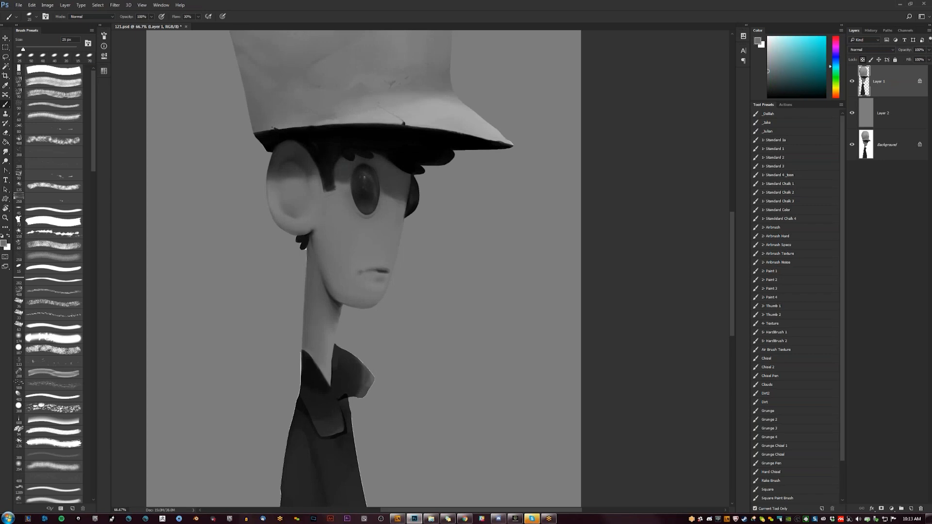
alt+click(329, 194)
alt+click(340, 183)
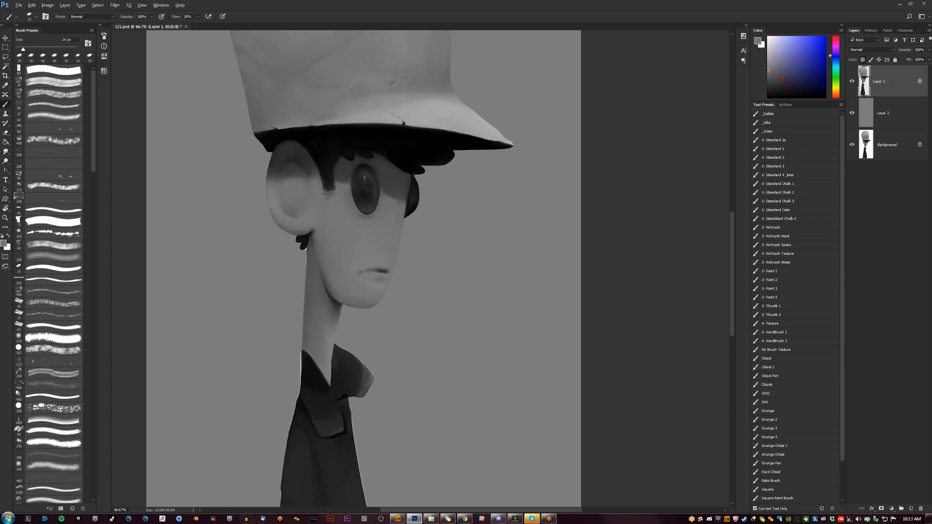
alt+click(325, 209)
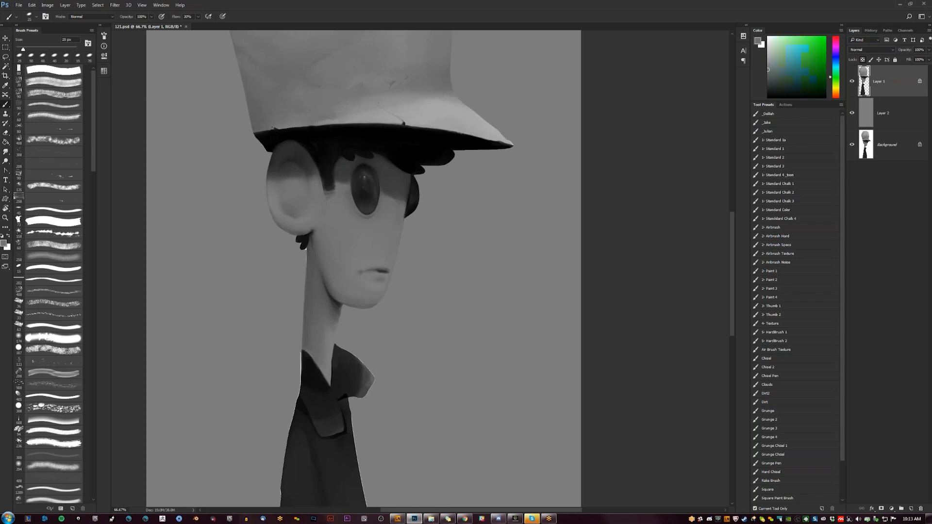
alt+click(329, 183)
drag(328, 193, 328, 201)
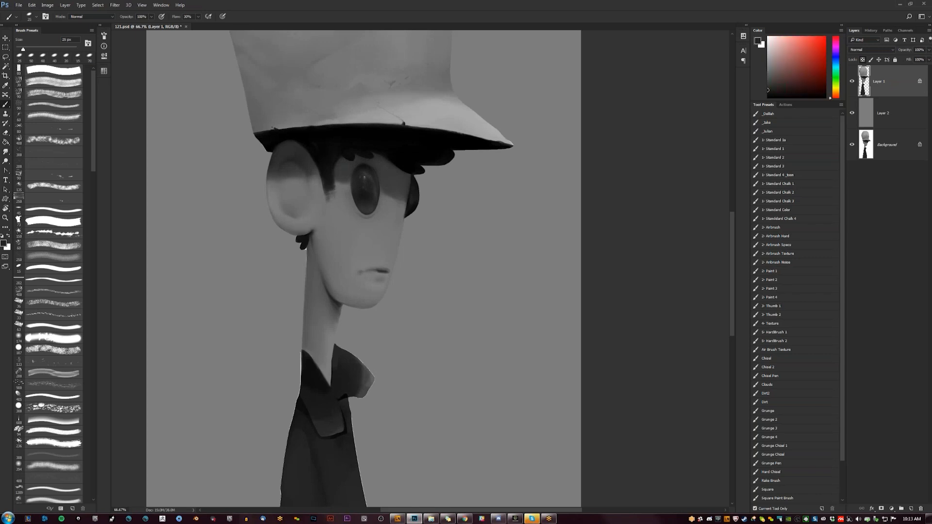
Step: Fill in the hair tuft below the ear with black
key(d)
drag(297, 239, 304, 250)
key(z)
alt+click(301, 412)
alt+click(302, 411)
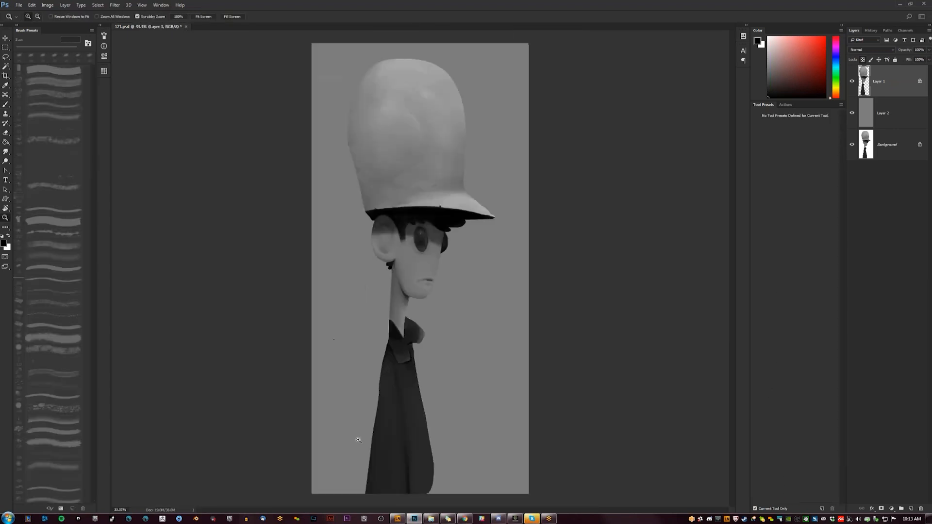
Step: Cover the pale outlines on both sides of the collar with black and sampled dark grey
click(400, 324)
key(b)
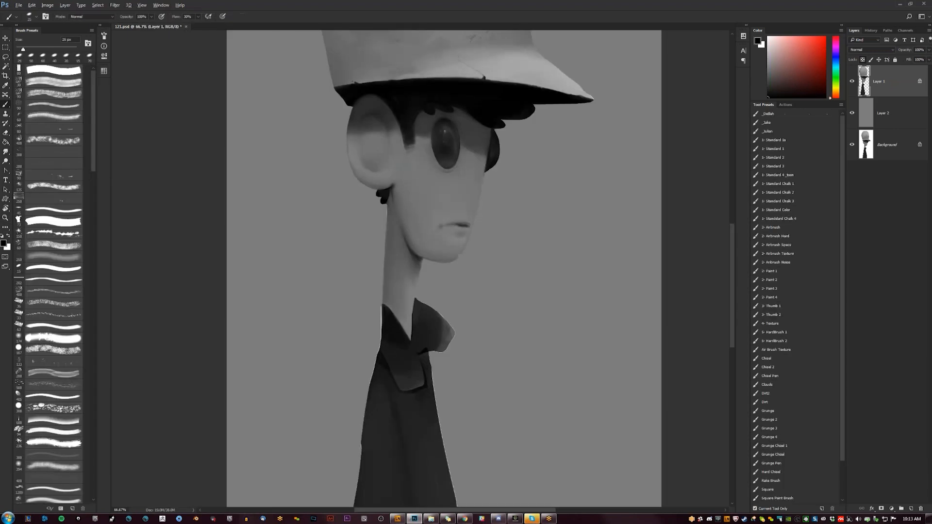
drag(381, 310, 381, 339)
alt+click(418, 307)
mouse_move(420, 305)
mouse_down()
mouse_move(453, 335)
mouse_move(438, 352)
mouse_move(451, 342)
mouse_up()
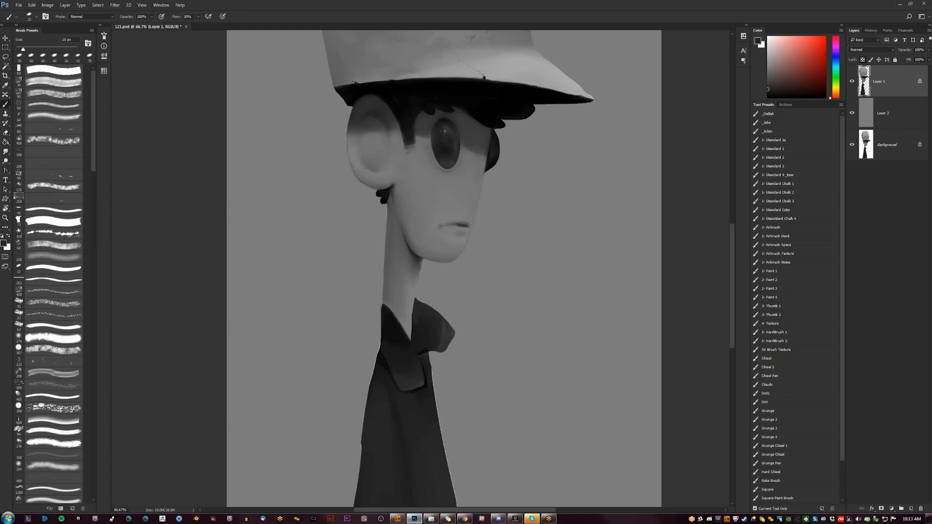
Step: Darken the inside of the front collar flap beside the neck with sampled dark tones
key(d)
alt+click(411, 323)
alt+click(396, 326)
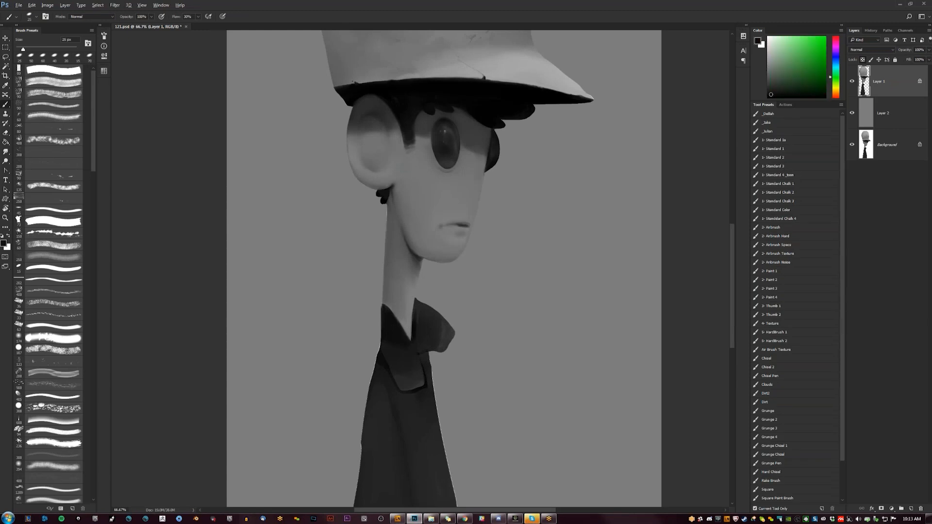
alt+click(418, 323)
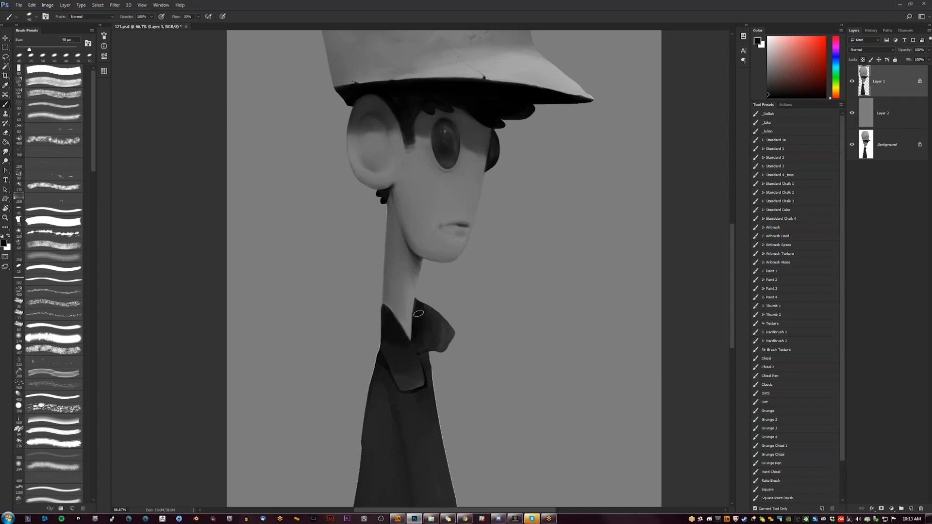
alt+click(417, 279)
alt+click(421, 312)
Step: Mirror the canvas horizontally with the whole figure in a smaller view
key(z)
alt+click(429, 327)
alt+click(432, 326)
alt+click(432, 327)
key(ctrl+shift+h)
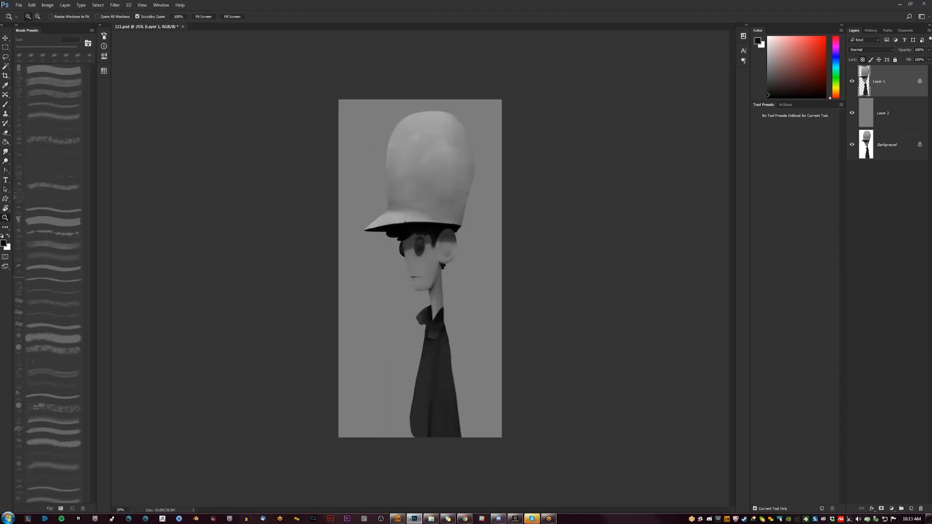
Step: Paint over the torso's pale outline from the collar down to the hem with dark tones, enlarging the brush to 60 px
click(426, 315)
key(b)
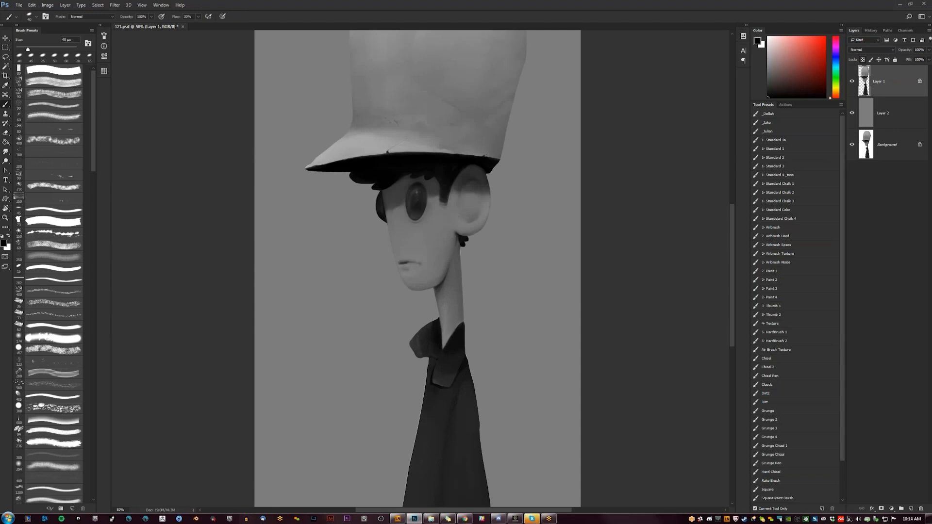
drag(426, 315, 409, 261)
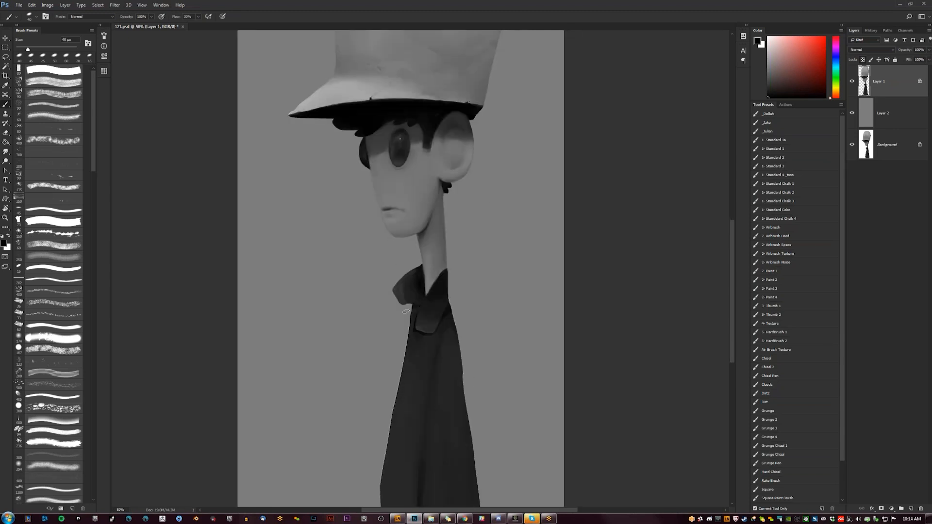
alt+click(443, 304)
drag(444, 304, 429, 228)
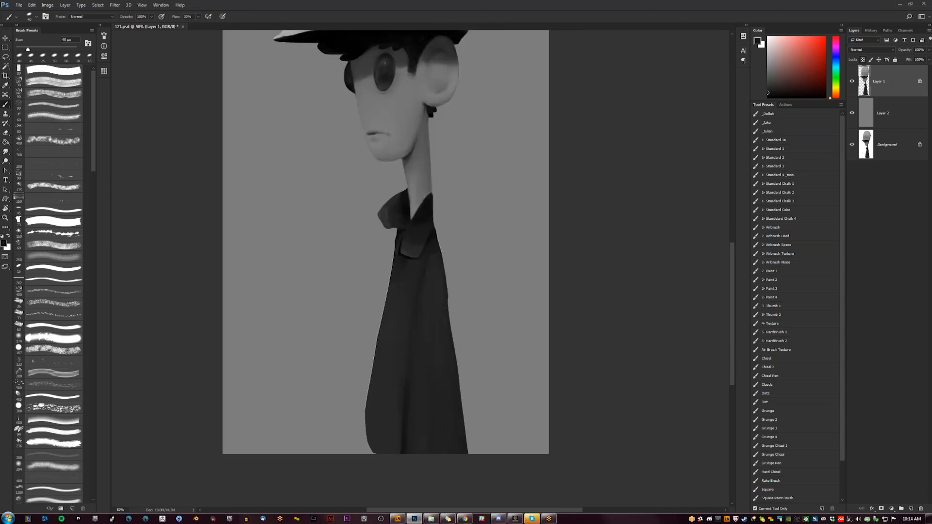
key(bracketright)
key(bracketright)
key(bracketright)
key(d)
mouse_move(390, 287)
mouse_down()
mouse_move(369, 390)
mouse_move(368, 432)
mouse_move(382, 464)
mouse_up()
alt+click(371, 423)
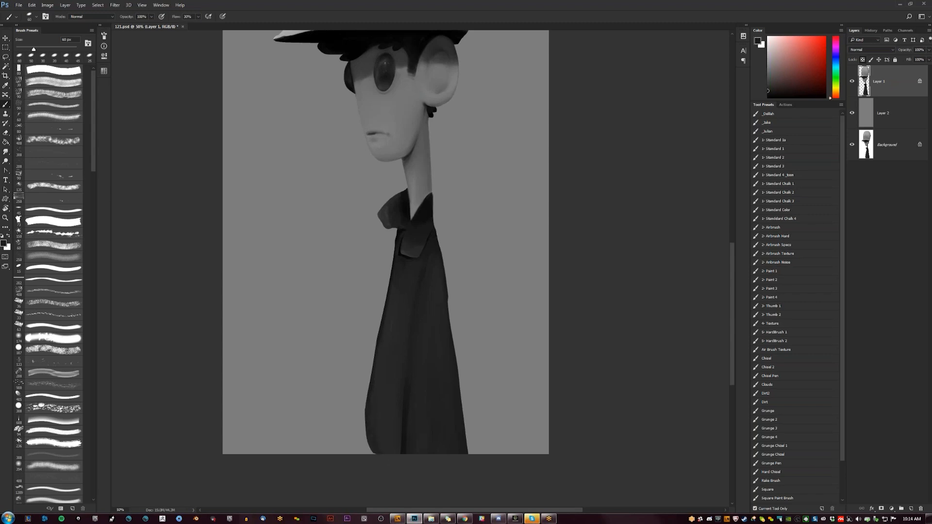
Step: Shade the torso with black using a larger brush
key(bracketright)
key(bracketright)
key(bracketright)
key(bracketleft)
key(bracketright)
key(bracketright)
key(bracketright)
key(bracketright)
key(bracketright)
key(bracketright)
key(bracketright)
key(bracketright)
key(d)
Step: Brighten the top of the brim's front with a sampled light grey, adjusting the brush size
scroll(388, 241, up, 3)
mouse_move(410, 128)
mouse_down()
mouse_move(427, 183)
mouse_move(429, 264)
mouse_up()
key(x)
key(bracketright)
key(bracketright)
alt+click(317, 222)
key(bracketleft)
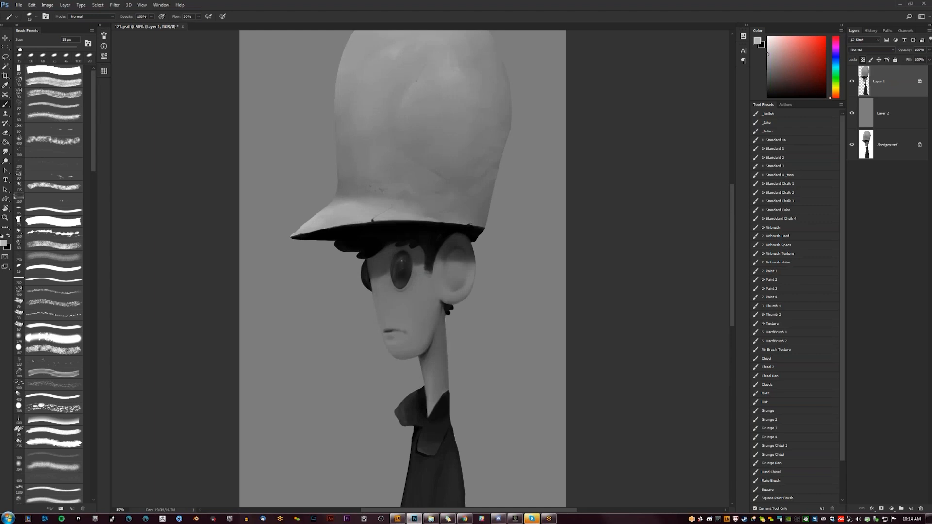
key(bracketright)
key(bracketright)
key(bracketright)
key(bracketright)
key(bracketright)
key(bracketright)
key(bracketright)
key(bracketright)
key(bracketright)
key(bracketright)
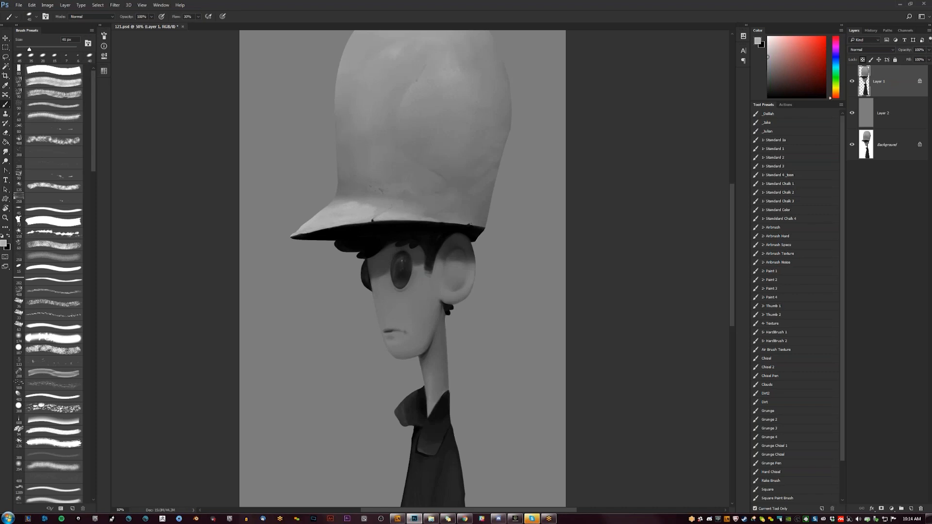
Step: Shade the hat's front edge just above the brim with a sampled mid grey, using a larger brush
alt+click(329, 205)
key(bracketright)
key(bracketright)
key(bracketright)
key(bracketright)
key(bracketright)
key(bracketright)
key(bracketright)
key(bracketright)
key(bracketright)
key(bracketright)
Step: Mirror the canvas horizontally so the figure faces the opposite way, with the whole character in view
key(z)
alt+click(390, 293)
alt+click(389, 293)
alt+click(390, 293)
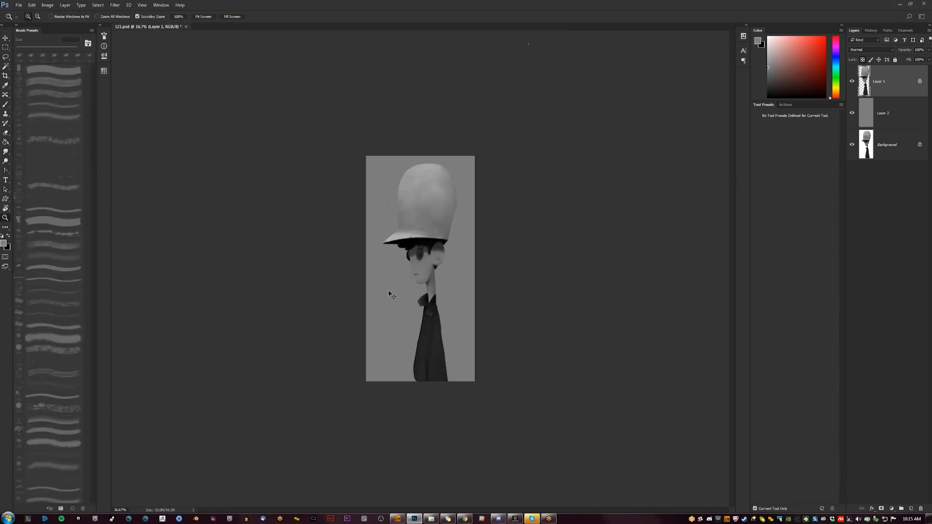
key(ctrl+shift+h)
click(445, 241)
key(b)
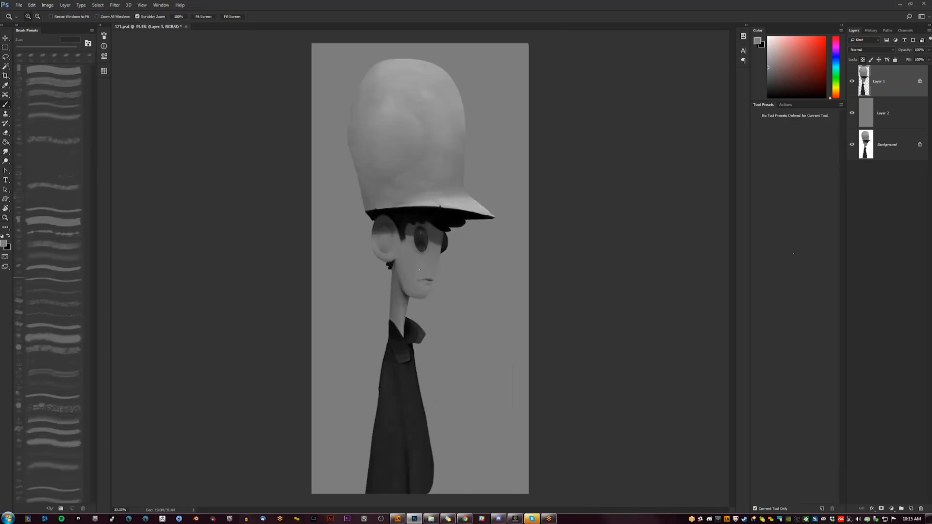
Step: Brighten the top of the hat's crown with white and a sampled light grey, setting the brush to 175 px
click(417, 60)
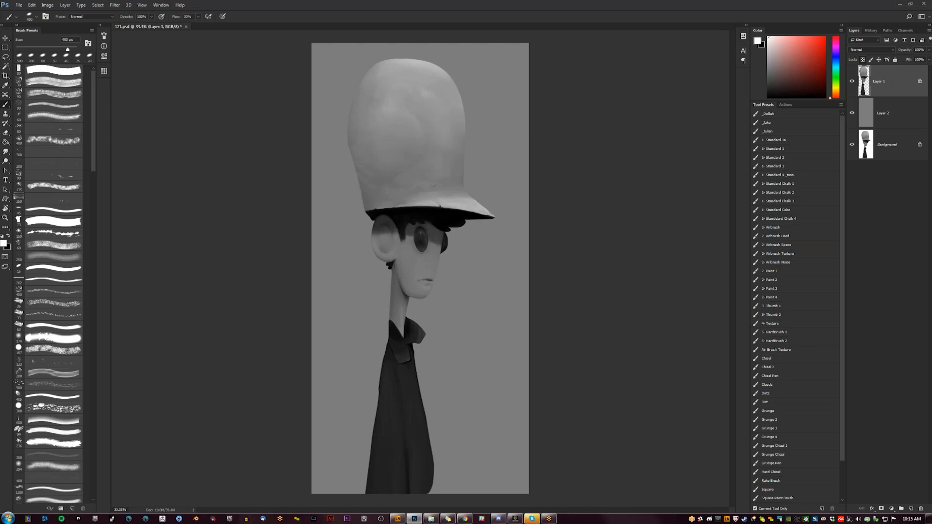
drag(406, 62, 427, 66)
alt+click(447, 81)
key(bracketleft)
key(bracketright)
key(bracketright)
key(bracketright)
key(bracketright)
key(bracketright)
key(bracketright)
key(bracketright)
key(bracketright)
key(bracketright)
key(bracketright)
key(bracketright)
key(bracketright)
drag(392, 61, 411, 60)
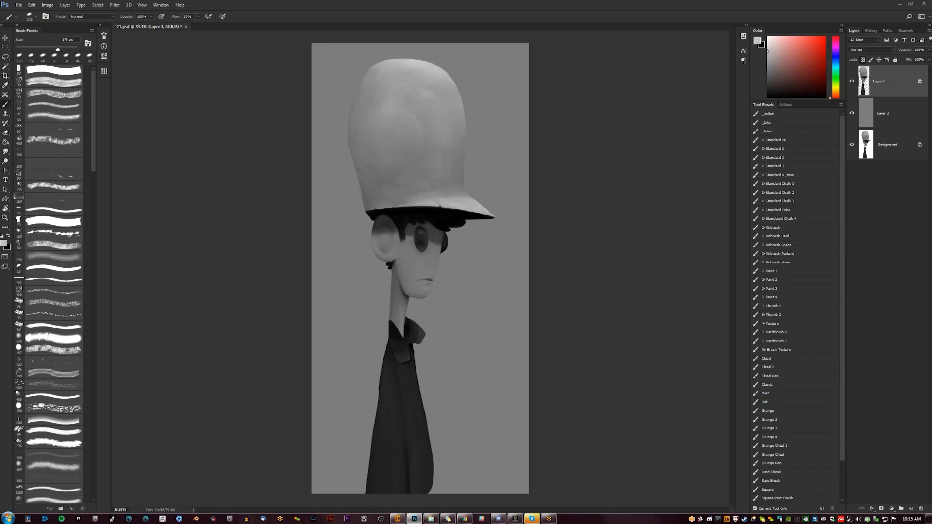
Step: Mirror the canvas and even out the front side of the hat with greys sampled from it
key(ctrl+shift+h)
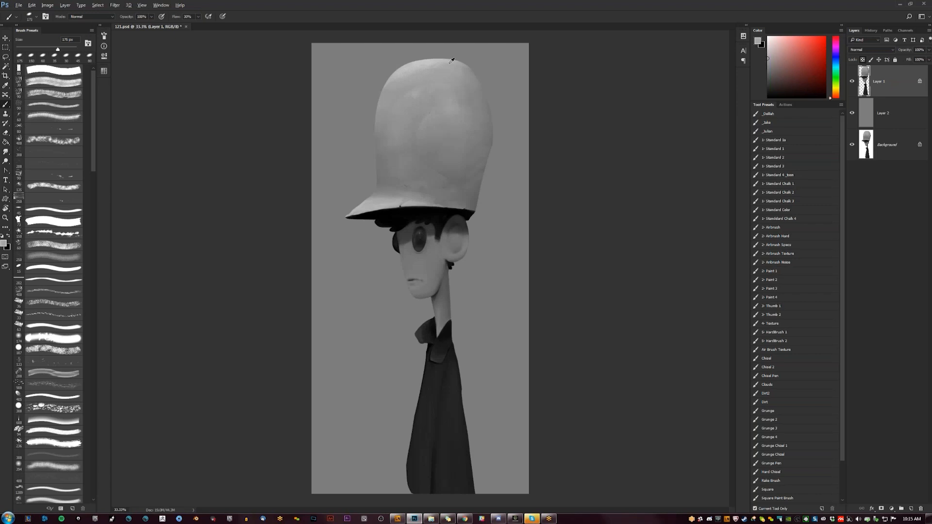
alt+click(388, 159)
alt+click(388, 153)
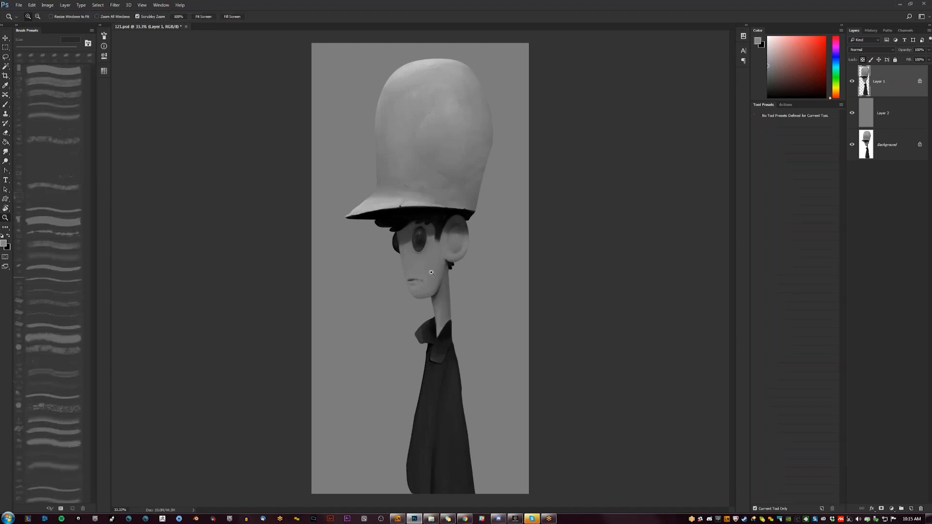
Step: Refine the brim's rear corner above the ear with black and a sampled dark grey, reducing the brush to 8 px
ctrl+click(431, 269)
key(d)
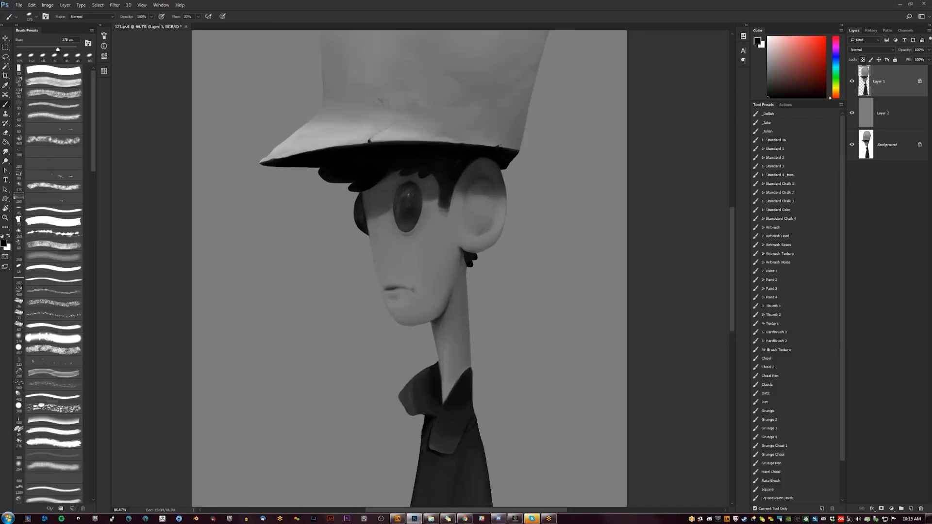
key(bracketleft)
key(bracketleft)
key(bracketleft)
key(bracketleft)
key(bracketleft)
key(bracketleft)
key(bracketleft)
key(bracketleft)
key(bracketleft)
key(bracketleft)
key(bracketleft)
key(bracketleft)
key(bracketleft)
key(bracketleft)
key(bracketleft)
key(bracketleft)
key(bracketleft)
key(bracketleft)
key(z)
alt+click(484, 207)
alt+click(483, 207)
click(485, 208)
click(486, 208)
click(460, 221)
drag(458, 211, 601, 141)
key(b)
alt+click(586, 137)
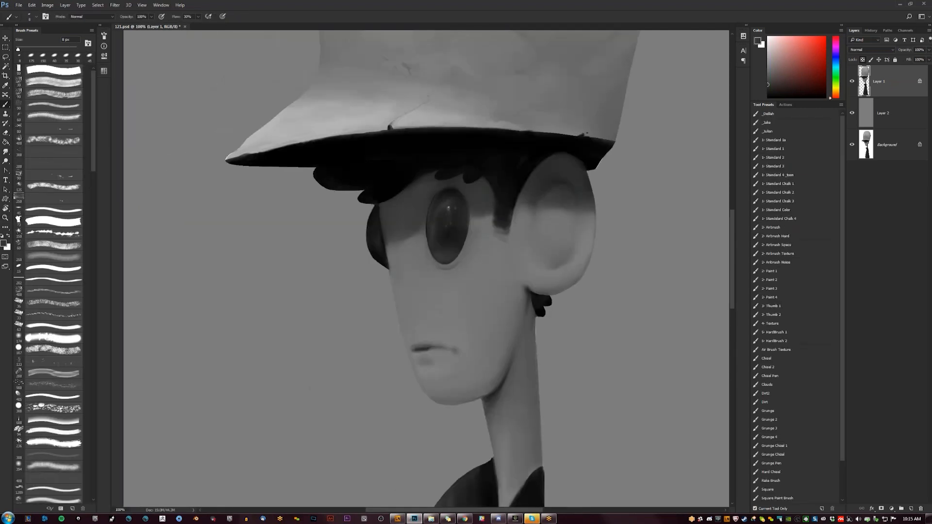
Step: Darken the hair and brim underside around the ear with black, varying the brush size
key(bracketright)
key(bracketright)
key(bracketright)
key(bracketright)
key(bracketright)
key(d)
key(bracketleft)
key(bracketleft)
key(bracketleft)
key(bracketleft)
key(bracketleft)
key(bracketleft)
key(bracketleft)
key(bracketright)
key(bracketright)
key(bracketright)
key(bracketright)
key(bracketright)
key(bracketright)
key(bracketright)
key(bracketright)
key(bracketright)
key(bracketright)
key(bracketright)
key(bracketright)
Step: Mirror the canvas horizontally to check the whole figure facing the other way
key(z)
alt+click(512, 166)
alt+click(514, 167)
alt+click(514, 167)
alt+click(515, 166)
key(ctrl+shift+h)
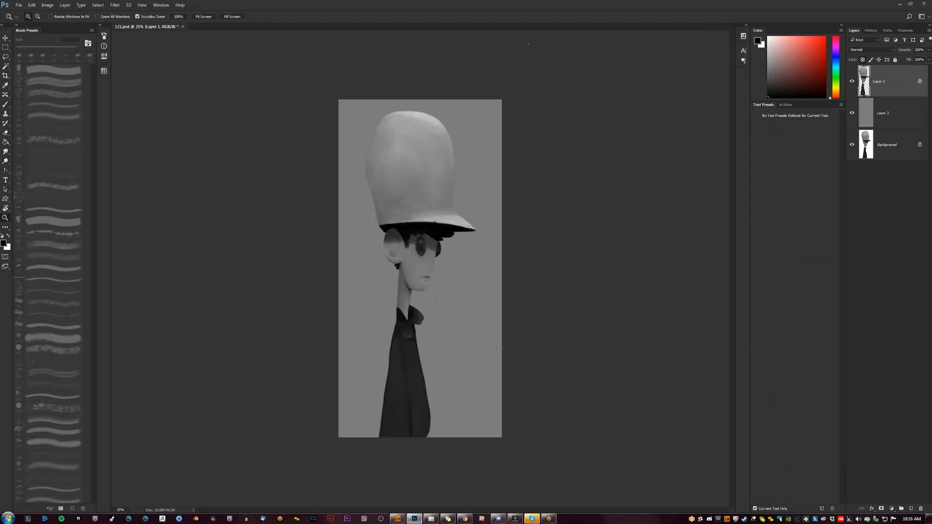
click(419, 306)
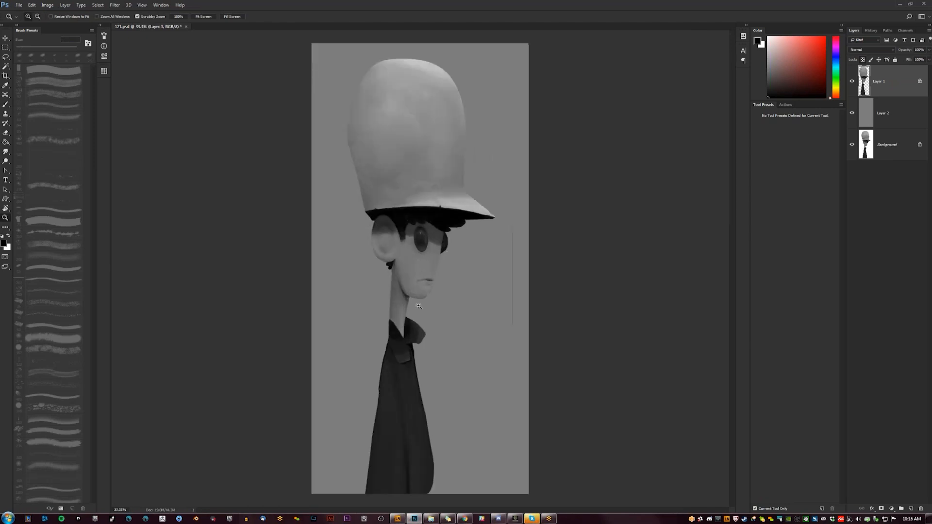
Step: Touch up the neck and collar area with a sampled dark grey, using a 20 px brush
click(386, 187)
click(387, 194)
key(b)
key(bracketleft)
key(bracketleft)
key(bracketleft)
key(bracketleft)
key(bracketleft)
key(bracketleft)
key(bracketleft)
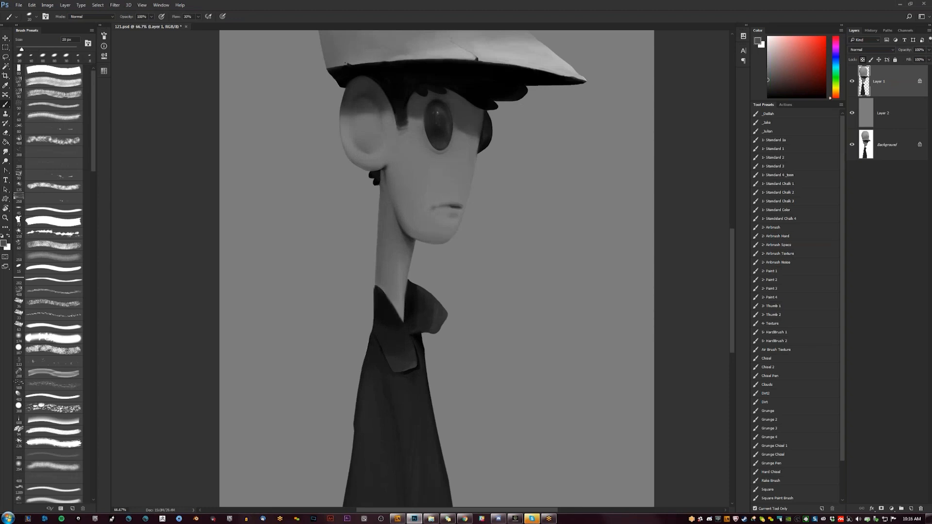
Step: Flip the canvas back to its previous orientation while viewing the full character
key(z)
alt+click(381, 266)
alt+click(381, 266)
alt+click(381, 266)
alt+click(381, 266)
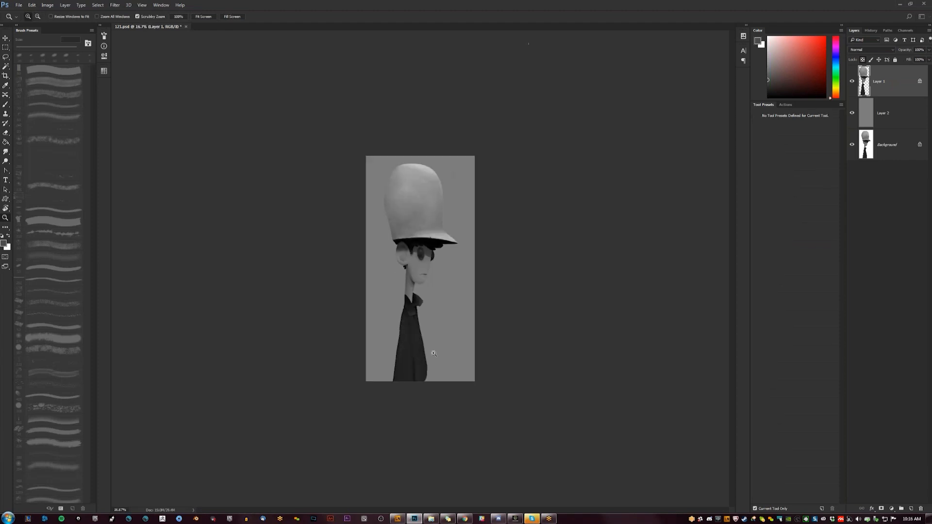
key(ctrl+equal)
key(ctrl+equal)
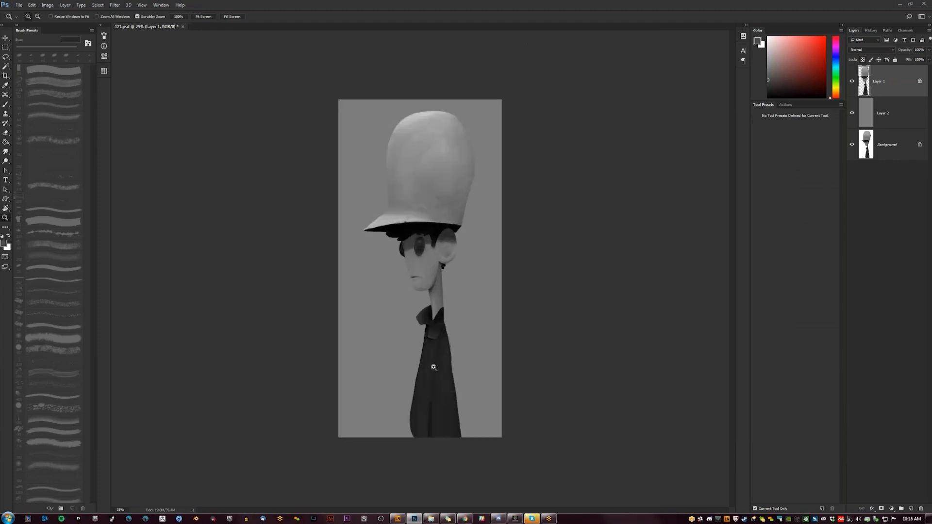
Step: Touch up the edge beneath the chin and switch the display to full screen mode
key(b)
drag(427, 287, 430, 295)
key(f)
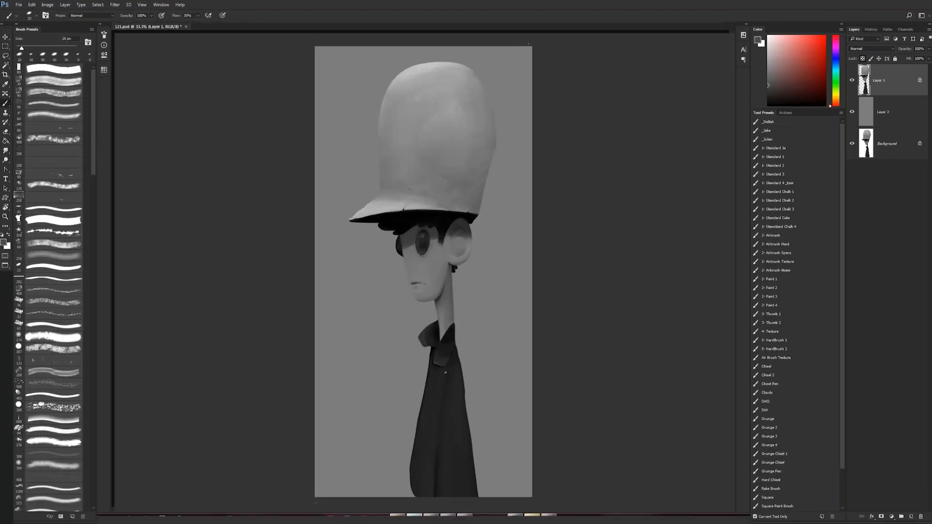
Step: Mirror the canvas again and soften the face's mouth area with the Smudge tool
drag(397, 381, 426, 260)
key(d)
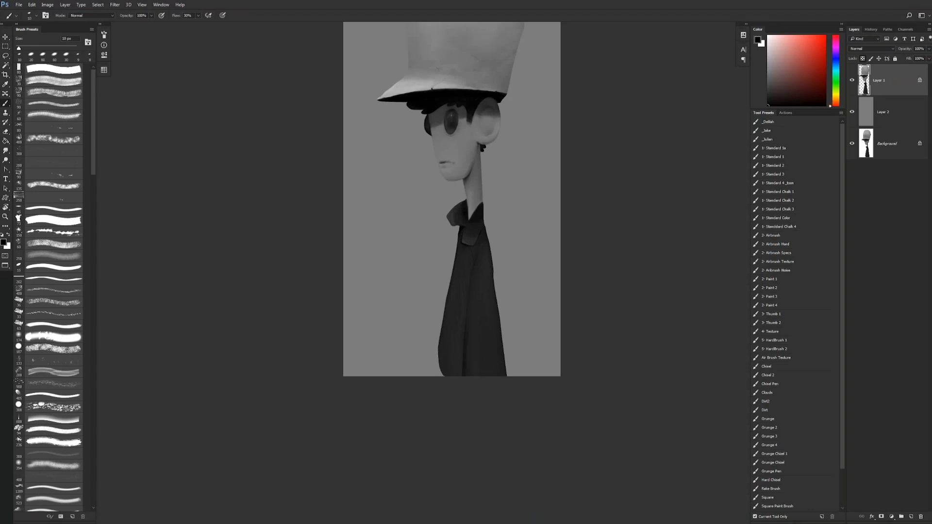
key(ctrl+shift+h)
drag(441, 152, 408, 217)
key(r)
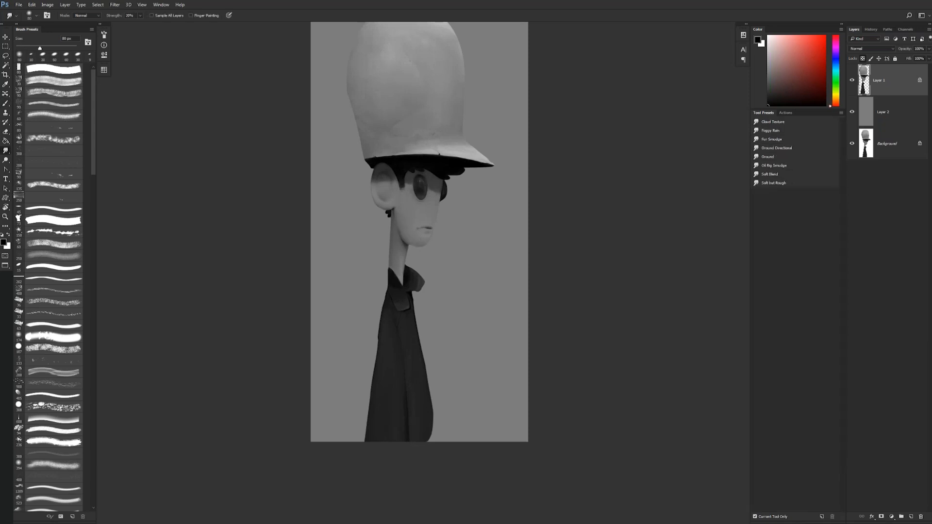
Step: Paint the mouth's line in black with a 15 px brush
scroll(430, 234, up, 2)
key(b)
drag(405, 225, 411, 222)
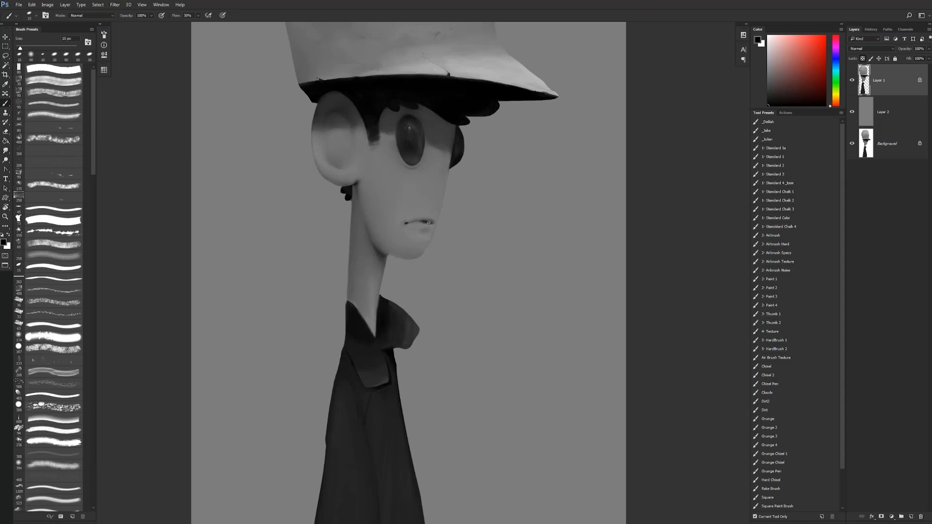
key(bracketright)
key(bracketright)
drag(417, 218, 430, 220)
key(ctrl+z)
Step: Blend the shading around the mouth with the Smudge tool, varying its size around 70 px
key(r)
key(bracketright)
key(bracketright)
key(bracketright)
key(bracketright)
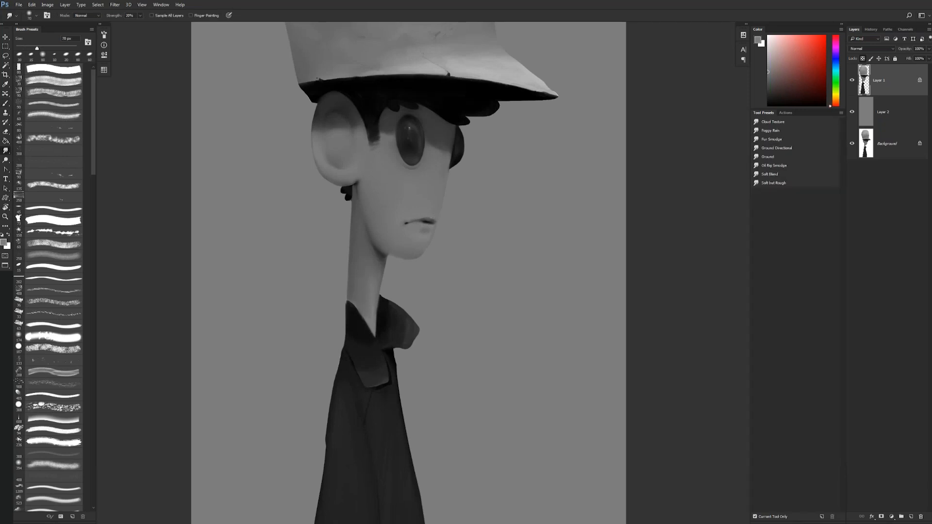
key(bracketleft)
key(bracketleft)
key(bracketleft)
key(bracketleft)
key(bracketleft)
key(bracketleft)
key(bracketleft)
Step: Darken the mouth's line with black and clean its upper edge with a sampled skin grey
key(b)
key(d)
drag(413, 220, 424, 218)
alt+click(425, 215)
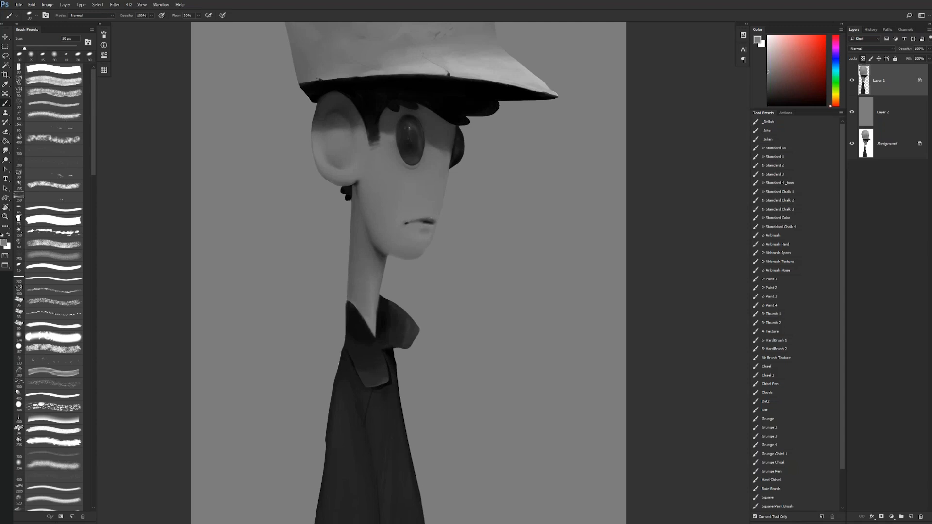
Step: Even out the lips and the skin beside the mouth with sampled face tones, enlarging the brush
alt+click(427, 222)
alt+click(400, 218)
key(bracketright)
key(bracketright)
key(bracketright)
key(bracketright)
key(bracketleft)
Step: Refine the eye's edges with sampled dark and skin greys using a smaller brush, and soften them with the Smudge tool
alt+click(419, 140)
key(bracketleft)
key(bracketleft)
alt+click(421, 140)
alt+click(395, 143)
key(r)
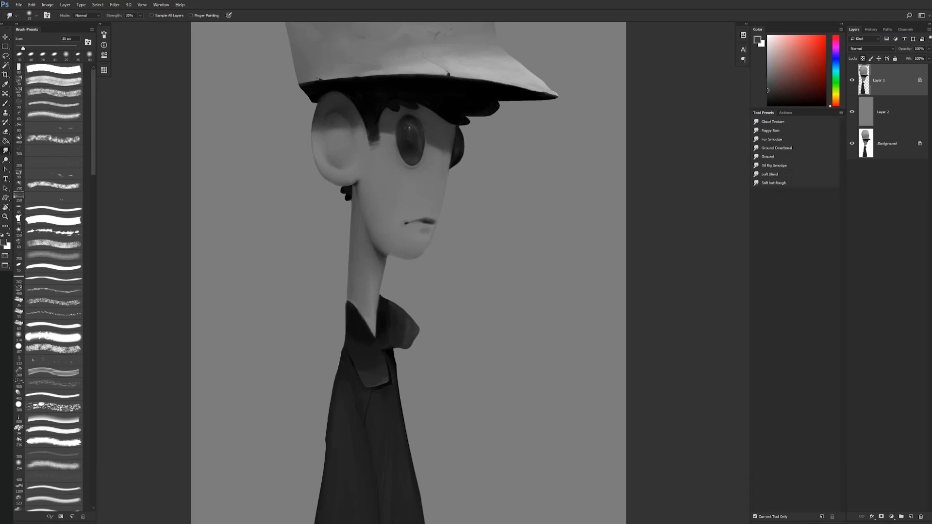
key(bracketright)
Step: Mirror the canvas horizontally and retouch the shadow around the eye with the Brush and Smudge tools
key(z)
alt+click(446, 202)
alt+click(445, 202)
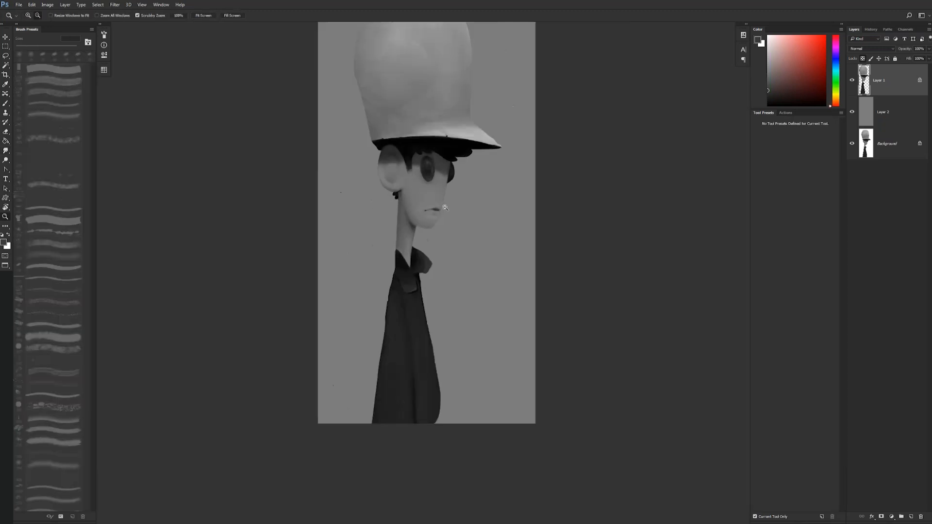
alt+click(445, 202)
key(ctrl+shift+h)
click(449, 193)
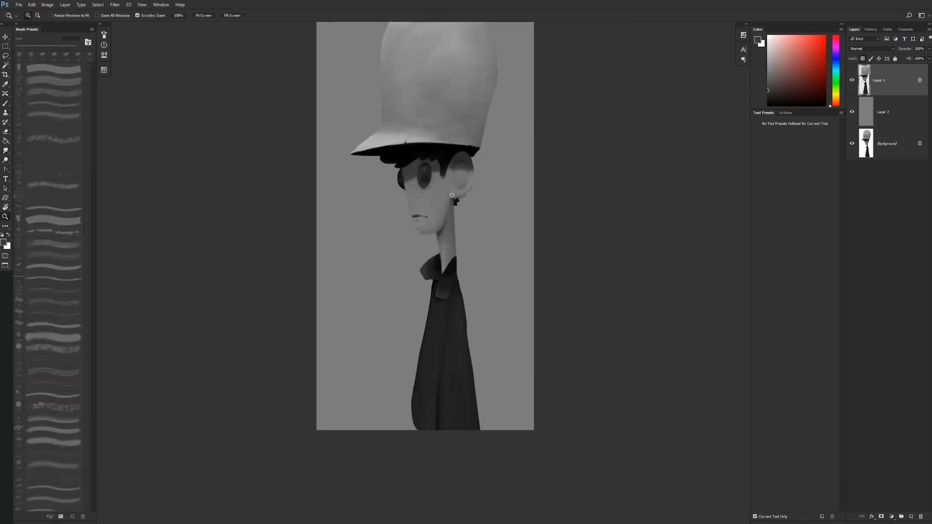
click(449, 184)
click(443, 174)
key(b)
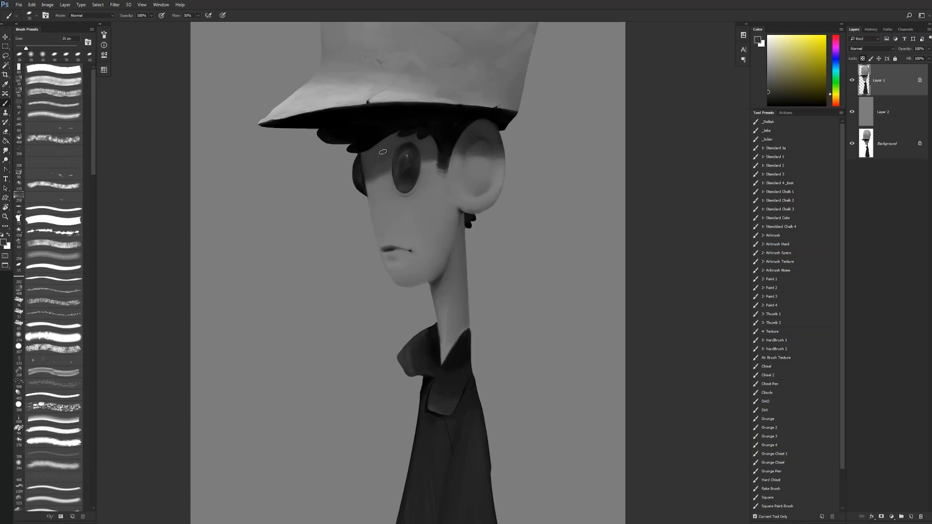
key(r)
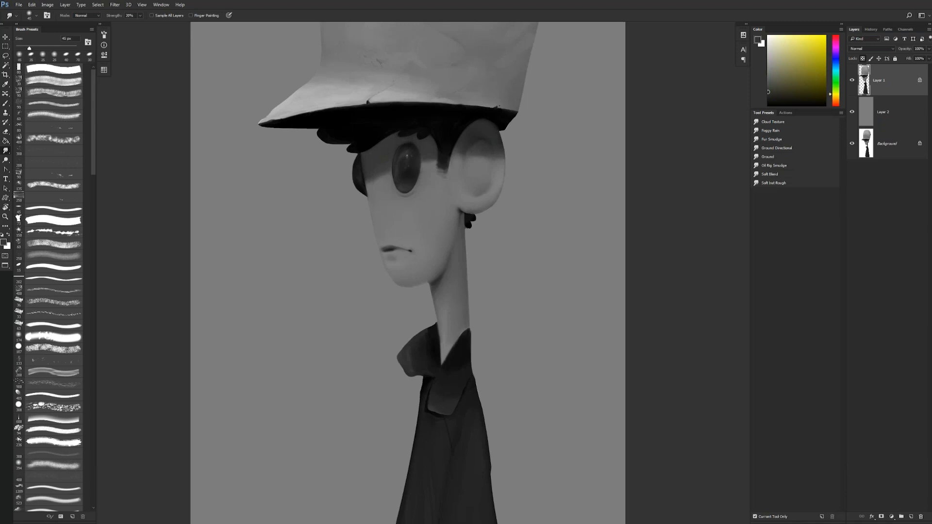
Step: Mirror the canvas back and check the whole figure's silhouette
key(z)
alt+click(489, 220)
alt+click(489, 221)
alt+click(490, 220)
key(ctrl+shift+h)
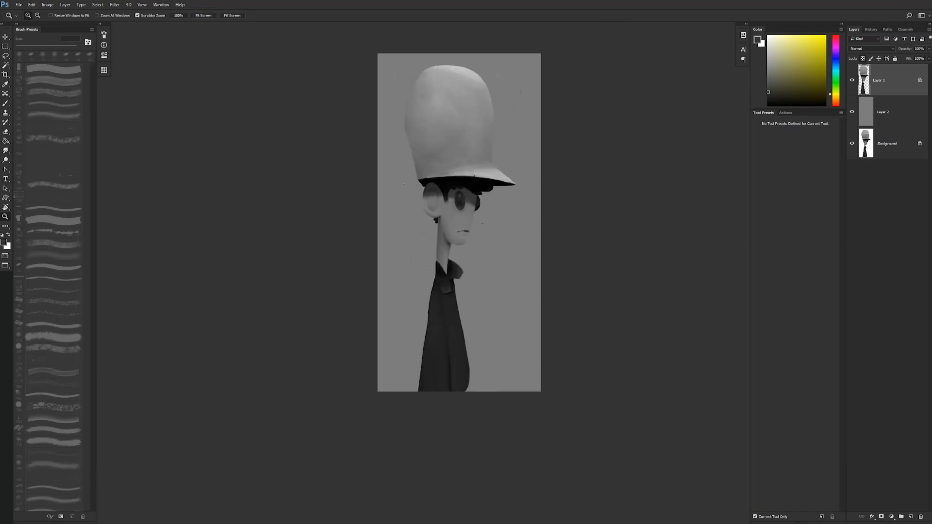
click(479, 235)
Step: Darken the eye's upper edge with sampled dark grey, undoing an excess stroke and reducing the brush to 10 px
key(b)
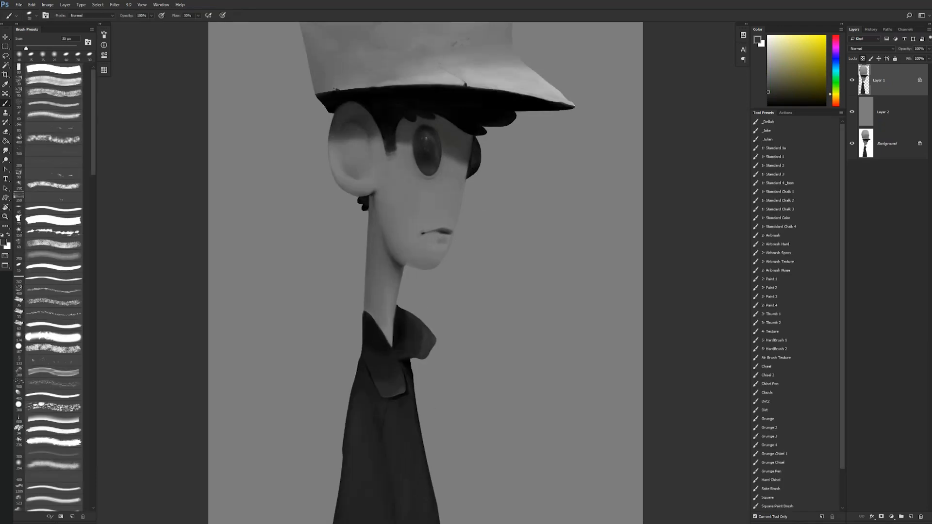
alt+click(427, 128)
click(429, 134)
key(d)
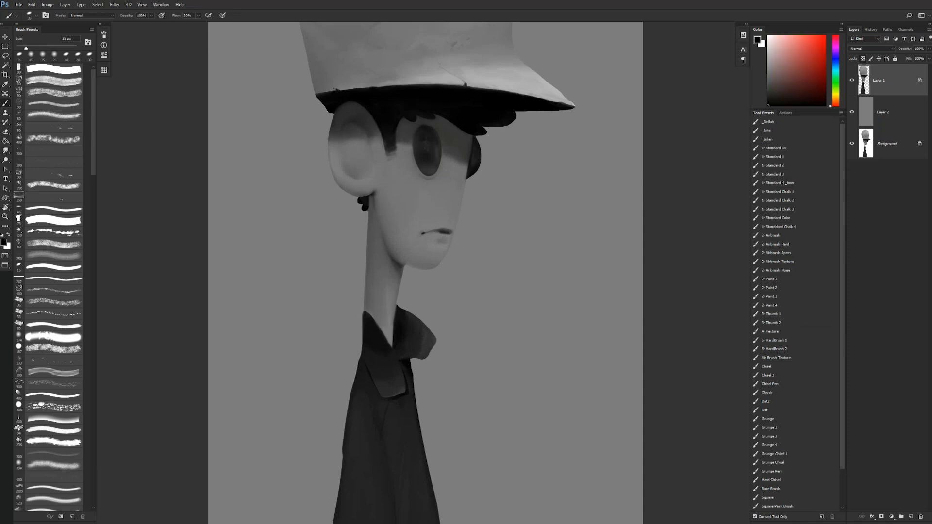
key(ctrl+z)
key(ctrl+space)
ctrl+click(430, 137)
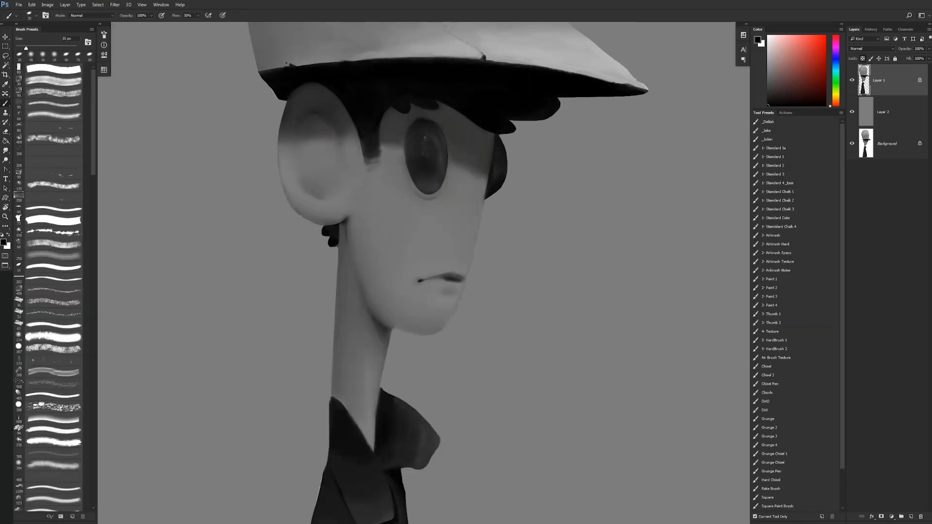
alt+click(428, 117)
key(bracketleft)
key(bracketleft)
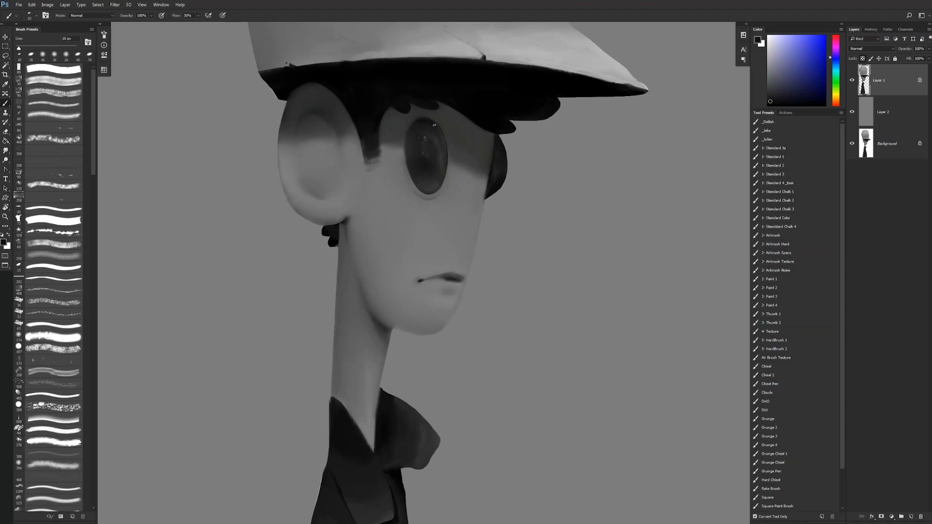
Step: Mirror the canvas and touch up the eye area with a 25 px brush and the Smudge tool at 45 px
key(ctrl+alt+space)
ctrl+alt+click(438, 161)
ctrl+alt+click(438, 161)
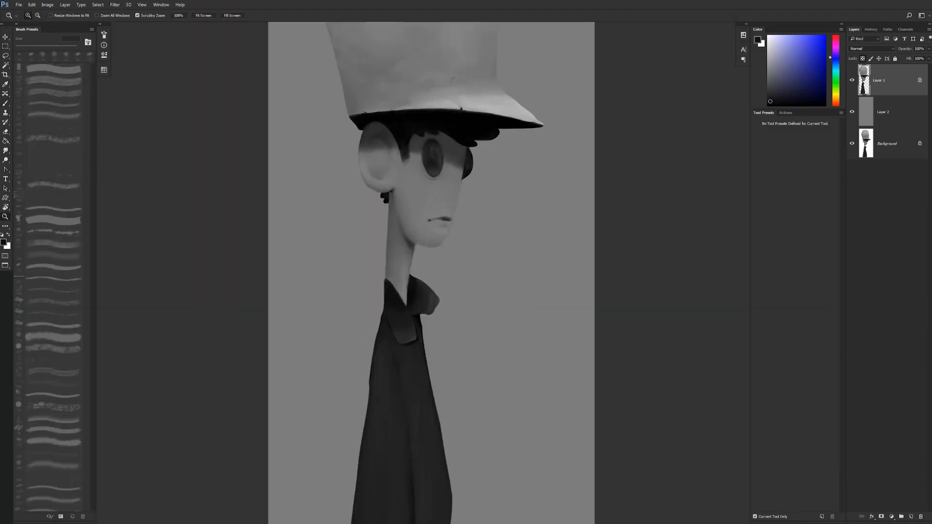
key(ctrl+shift+h)
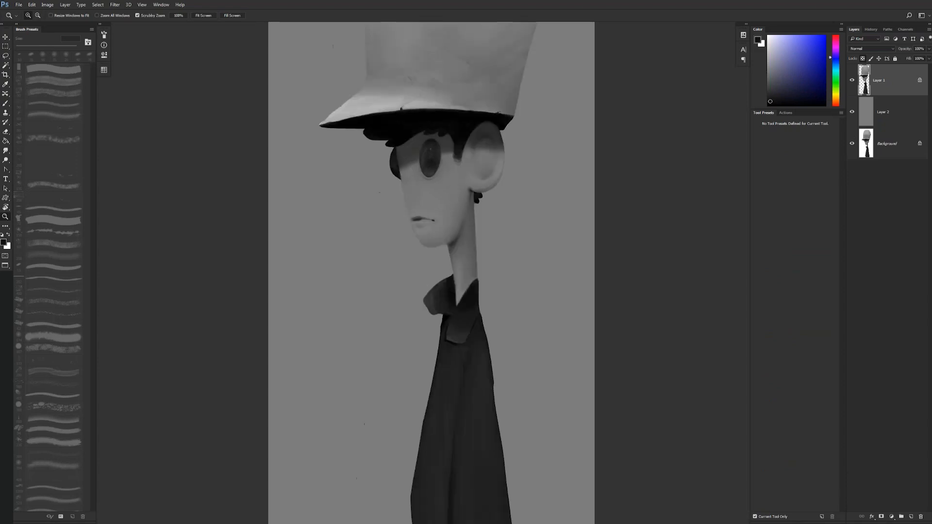
key(b)
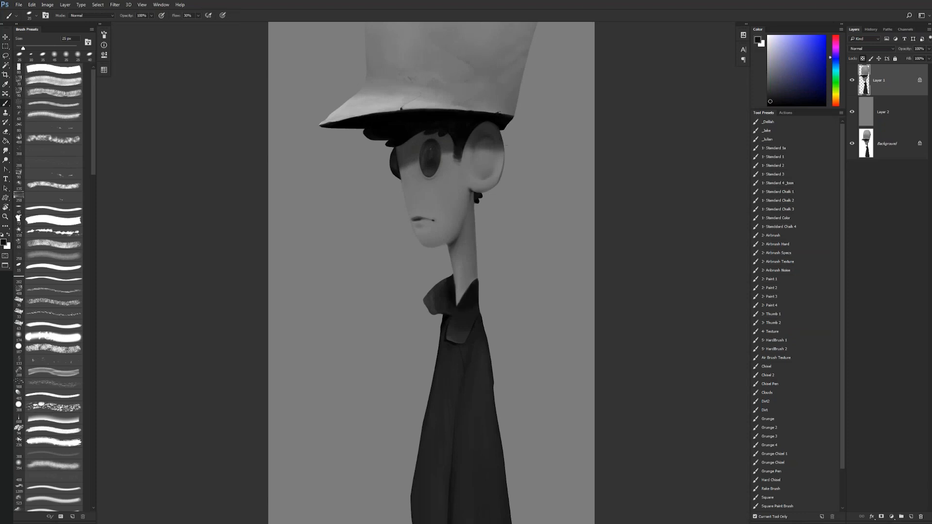
key(r)
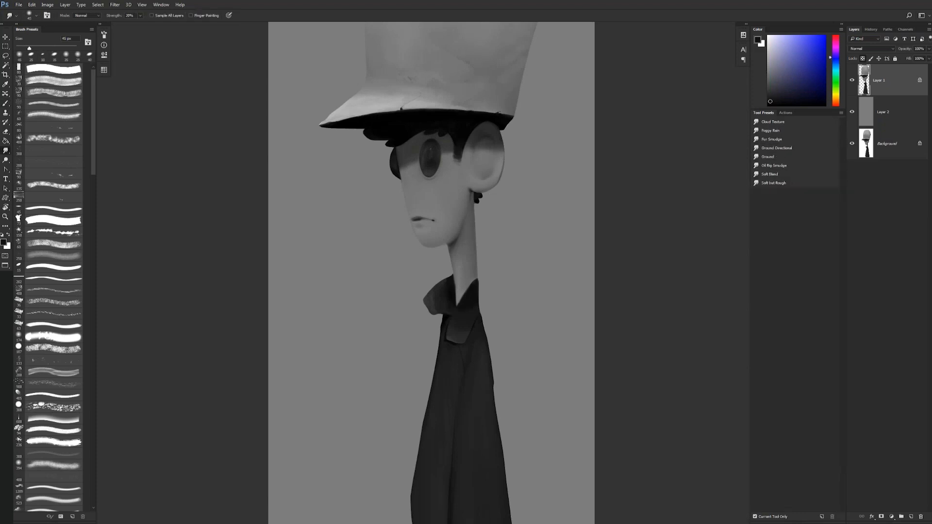
Step: Flip the canvas back horizontally and review the full figure with its hat
key(z)
alt+click(485, 224)
alt+click(485, 224)
key(ctrl+shift+h)
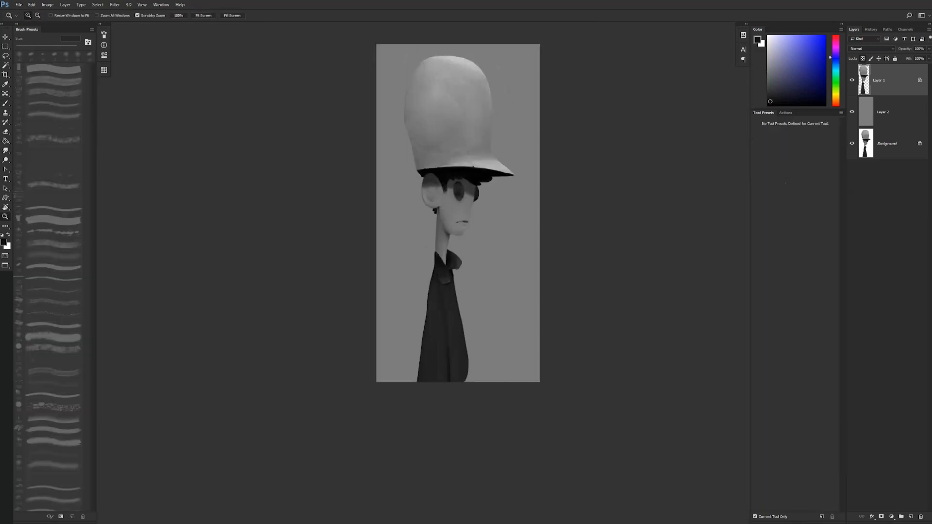
click(436, 162)
Step: Shade the hat's rear edge with sampled greys, enlarging the brush to 100 px
key(r)
key(b)
key(bracketright)
key(bracketright)
key(bracketright)
key(bracketright)
key(bracketright)
key(bracketright)
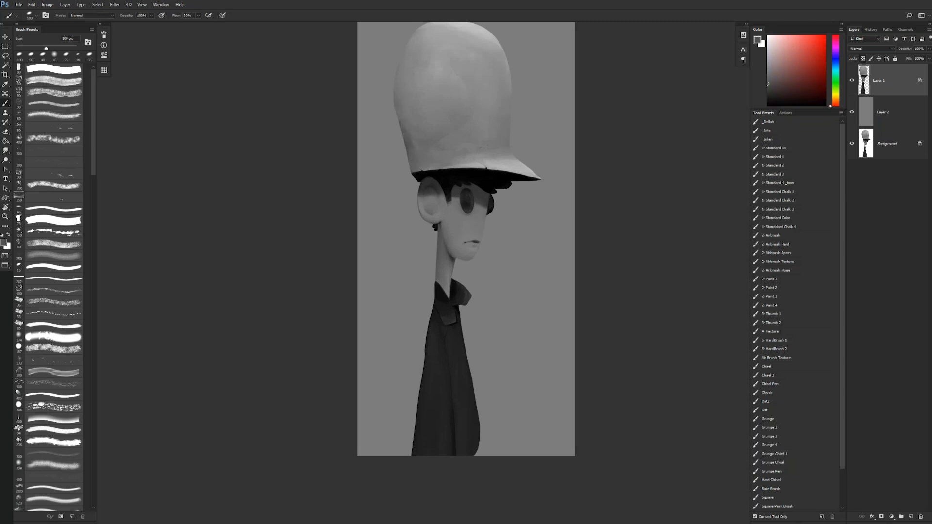
alt+click(398, 64)
alt+click(399, 95)
Step: Refine the hat's lower rear side with a grey sampled near its base and a 125 px brush
key([)
key([)
key([)
key([)
key([)
key([)
key([)
key([)
key(])
key(])
key(])
key(])
key(])
key(])
key(])
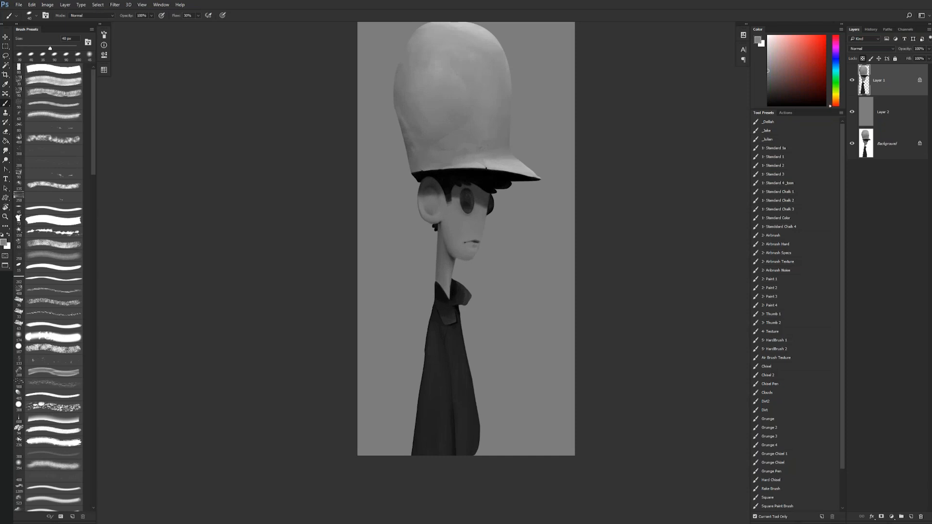
key(d)
alt+click(417, 155)
drag(401, 117, 399, 192)
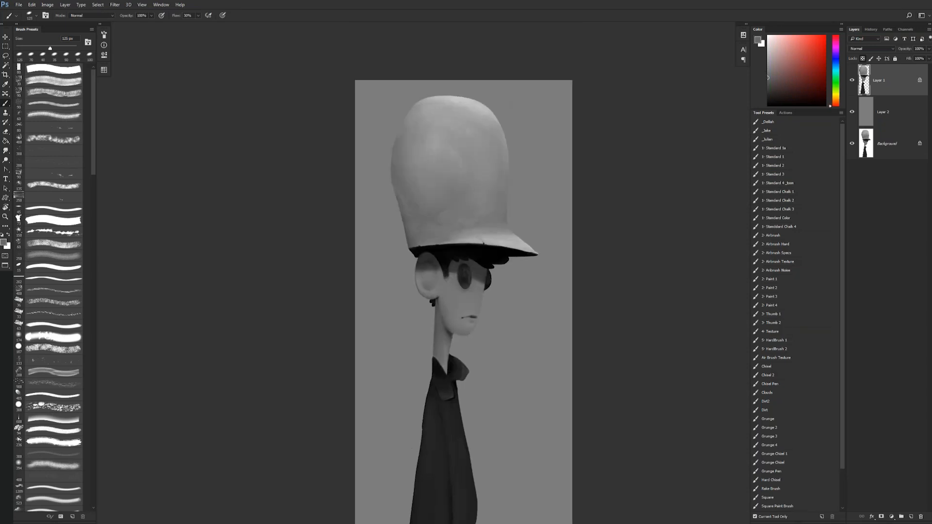
Step: Paint broad tones across the middle of the hat with sampled greys, enlarging the brush to 200 px
alt+click(398, 133)
alt+click(404, 146)
alt+click(404, 146)
alt+click(423, 197)
key(])
key(])
key(])
drag(430, 156, 440, 156)
Step: Even out the light patch on the hat's crown with a sampled hat grey and the 200 px brush
key(z)
alt+click(485, 233)
alt+click(485, 232)
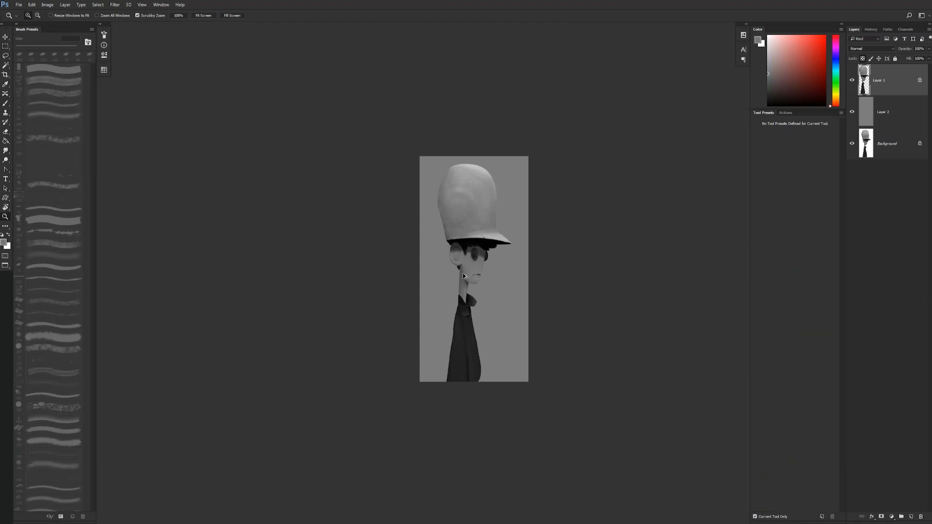
click(454, 213)
click(454, 212)
drag(454, 212, 422, 208)
key(b)
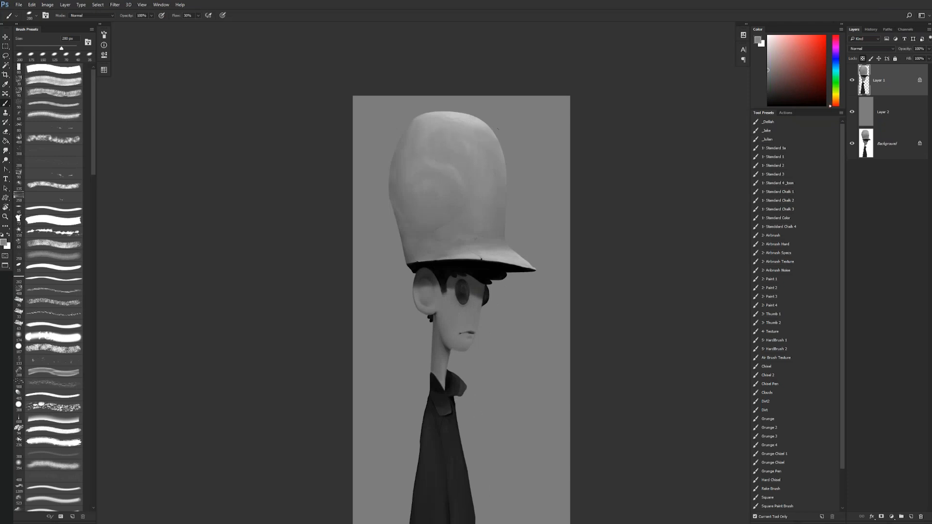
alt+click(432, 231)
drag(432, 150, 430, 162)
drag(469, 449, 466, 385)
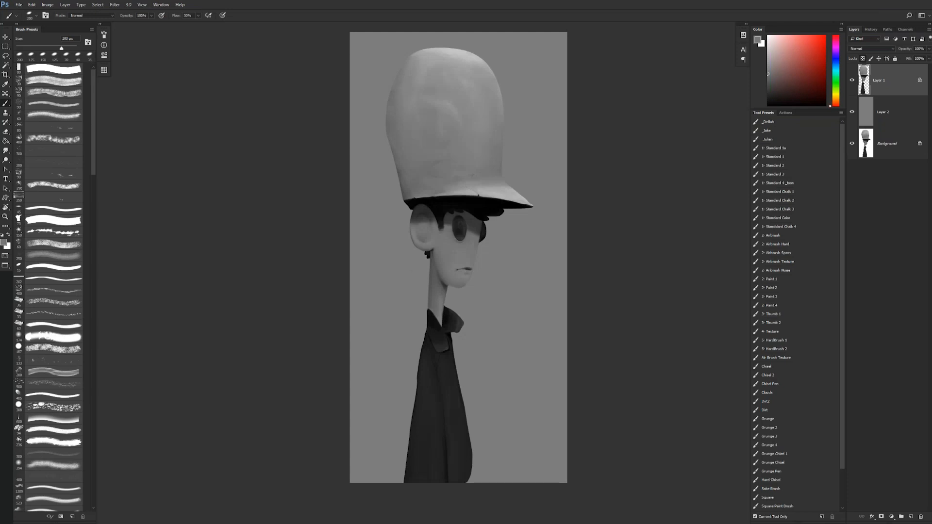
Step: Mirror the canvas and lighten the grey background on Layer 2 with Hue/Saturation, setting Lightness to +73
key(ctrl+shift+h)
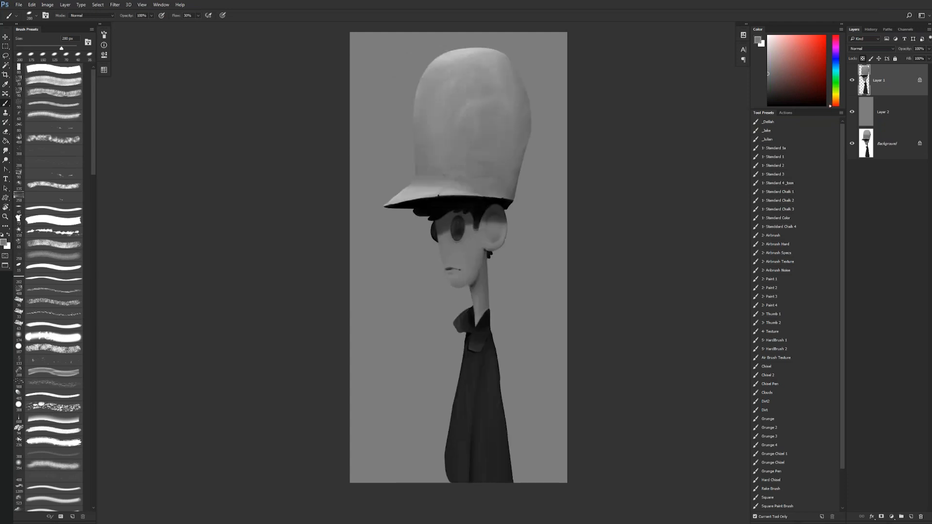
click(894, 116)
key(ctrl+u)
drag(676, 285, 703, 286)
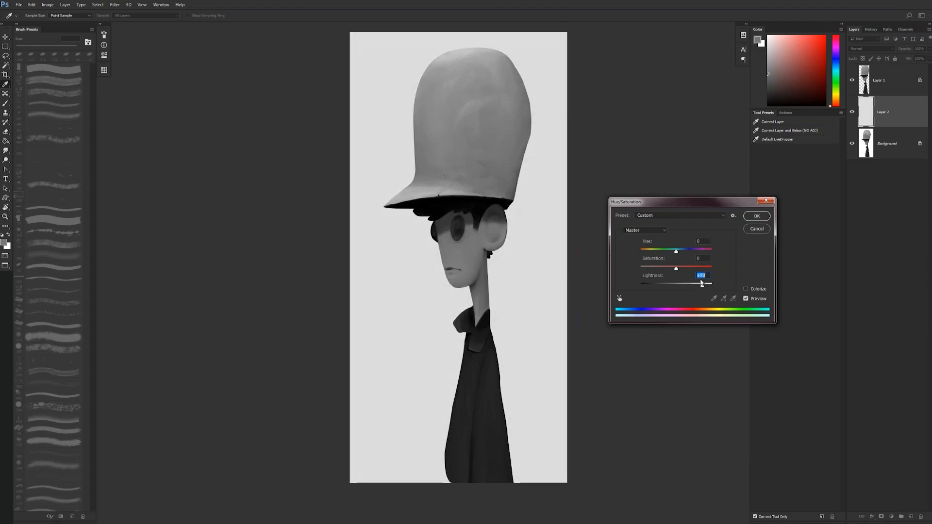
click(757, 216)
Step: Choose the flat rectangular brush and try a stroke of sampled light grey beside the top of the hat
drag(459, 187, 421, 185)
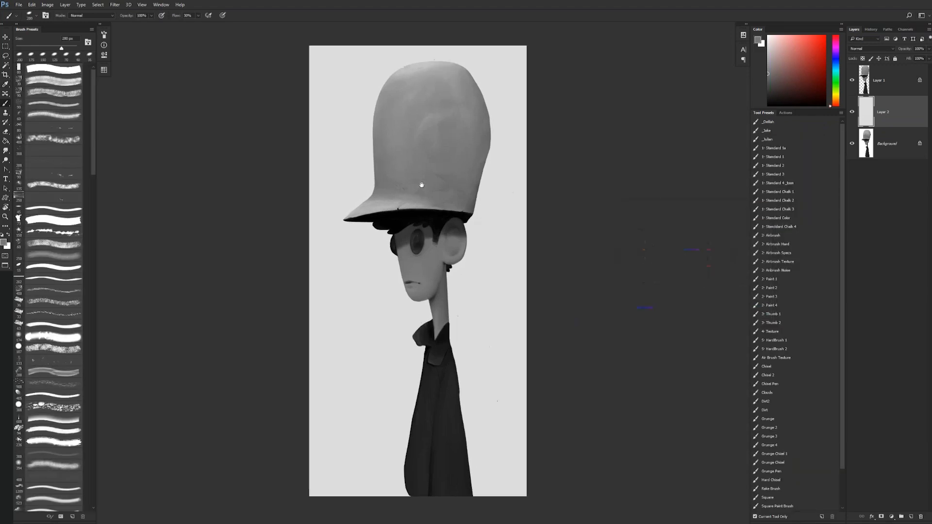
click(80, 71)
alt+click(436, 63)
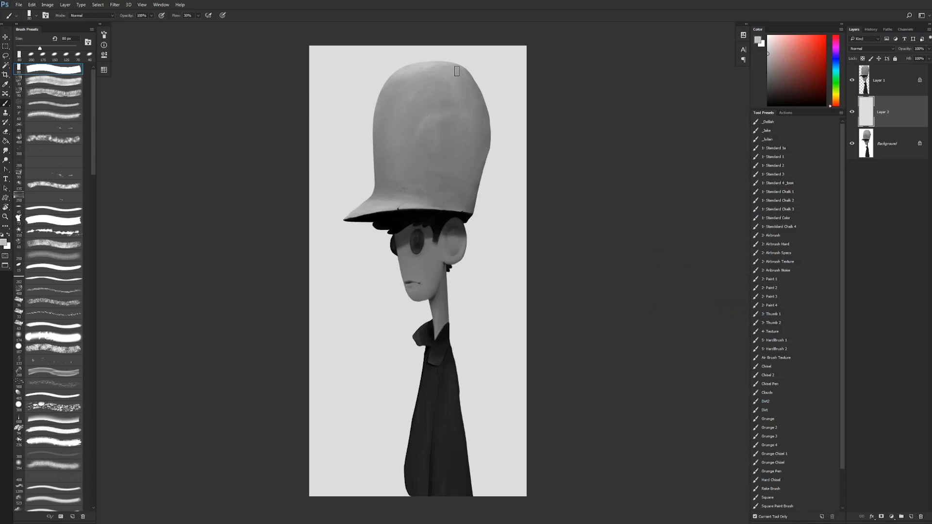
drag(501, 64, 482, 90)
key(ctrl+z)
Step: Hide Layer 1 to paint over the background's marks with its sampled light grey, and return to Layer 1
click(852, 80)
alt+click(446, 68)
mouse_move(432, 77)
mouse_down()
mouse_move(446, 65)
mouse_move(420, 67)
mouse_move(456, 57)
mouse_up()
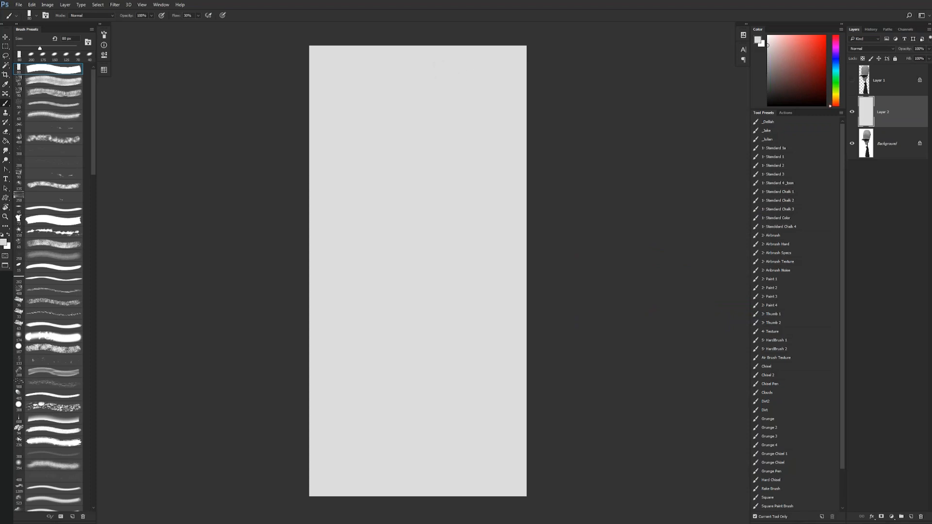
click(899, 90)
click(852, 81)
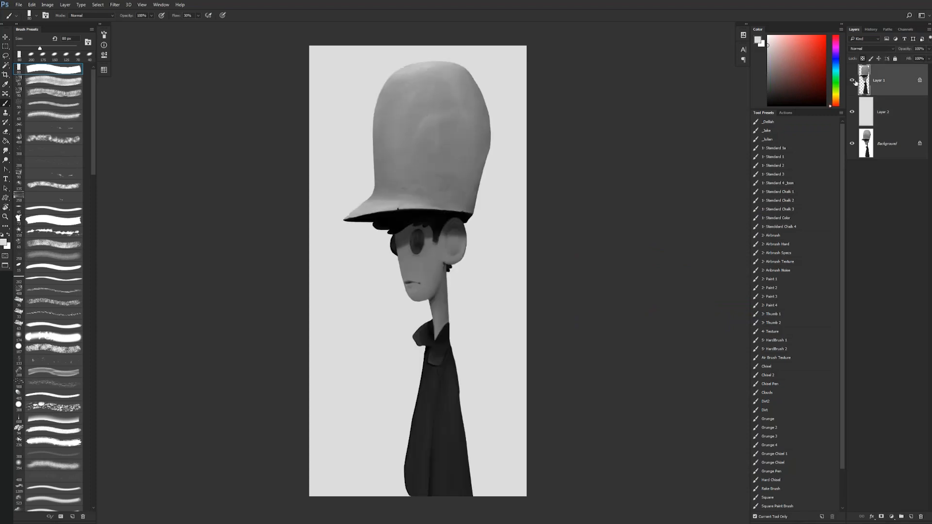
Step: Retouch the hat's top edge with sampled greys, enlarging the flat brush to 100 px
alt+click(432, 64)
key(bracketright)
alt+click(454, 75)
key(bracketright)
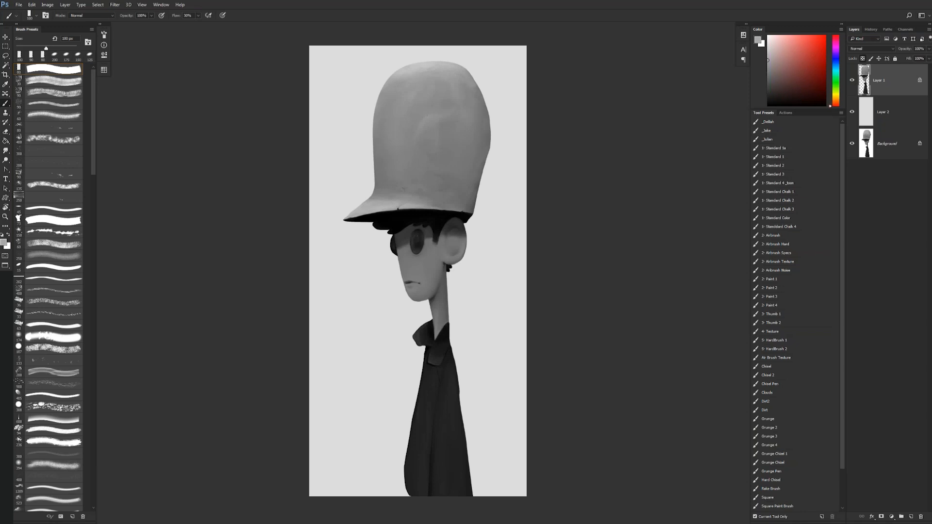
Step: Brush a light grey sampled from the hat's upper front over the hat, enlarging the brush to 700 px
alt+click(382, 84)
key(bracketright)
key(bracketright)
key(bracketright)
key(bracketright)
key(bracketright)
key(bracketright)
key(bracketright)
key(bracketright)
key(bracketright)
key(bracketright)
key(bracketright)
key(bracketright)
key(bracketright)
key(bracketright)
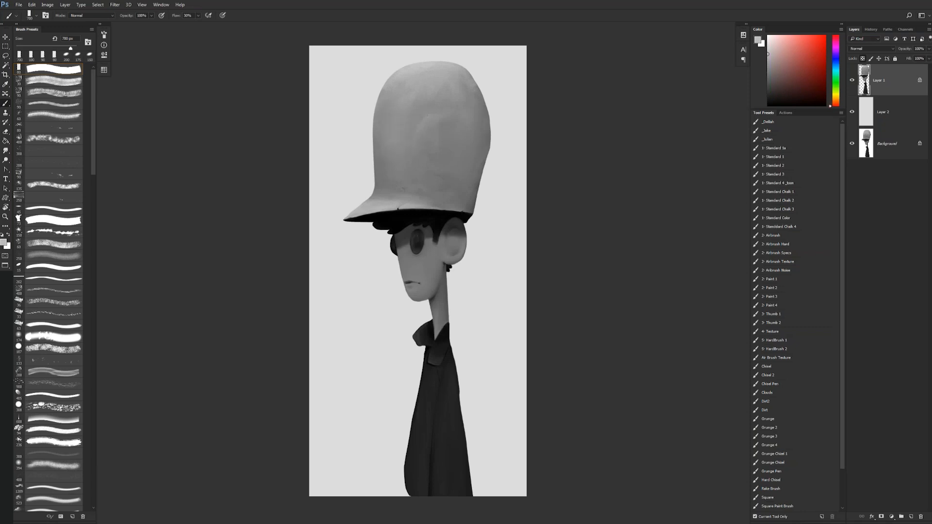
Step: Mirror the canvas back and smooth the hat's central tones with greys sampled from its base and middle
key(ctrl+shift+h)
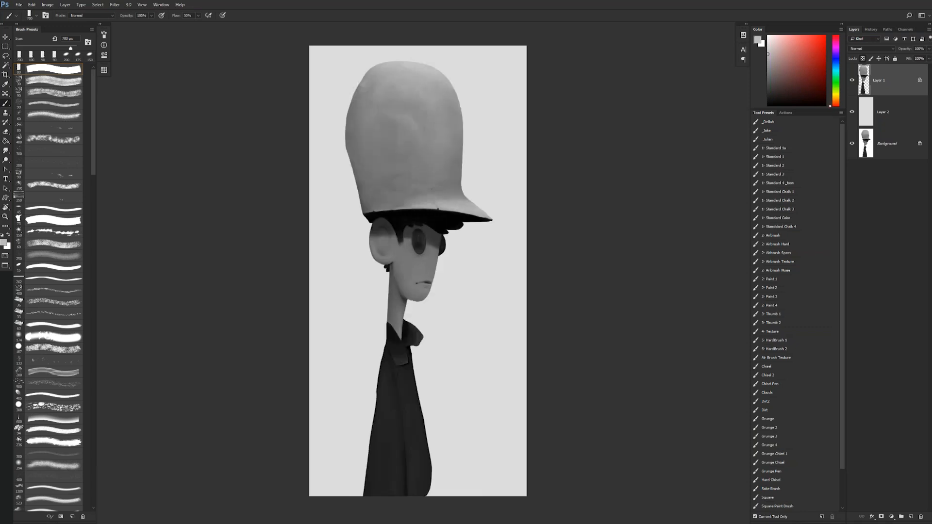
alt+click(366, 191)
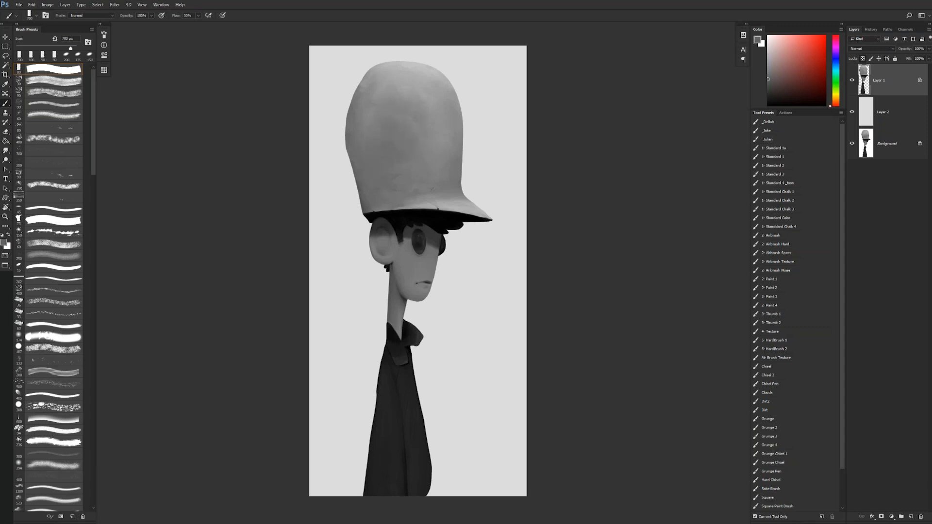
drag(413, 115, 419, 131)
click(417, 130)
alt+click(417, 130)
key(])
alt+click(387, 176)
Step: Try to paint sampled skin grey where the ear meets the neck with the 100 px brush
drag(405, 327, 385, 294)
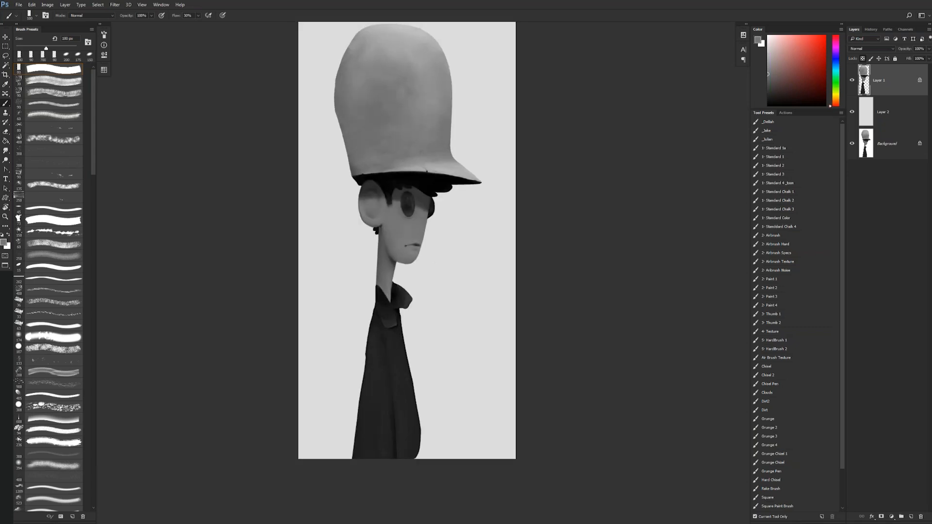
scroll(398, 279, up, 2)
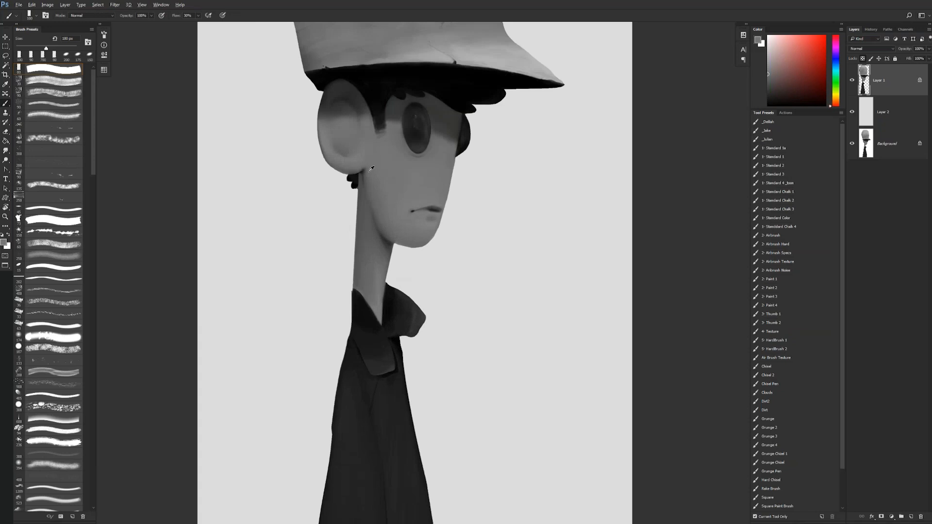
alt+click(371, 168)
drag(362, 170, 362, 179)
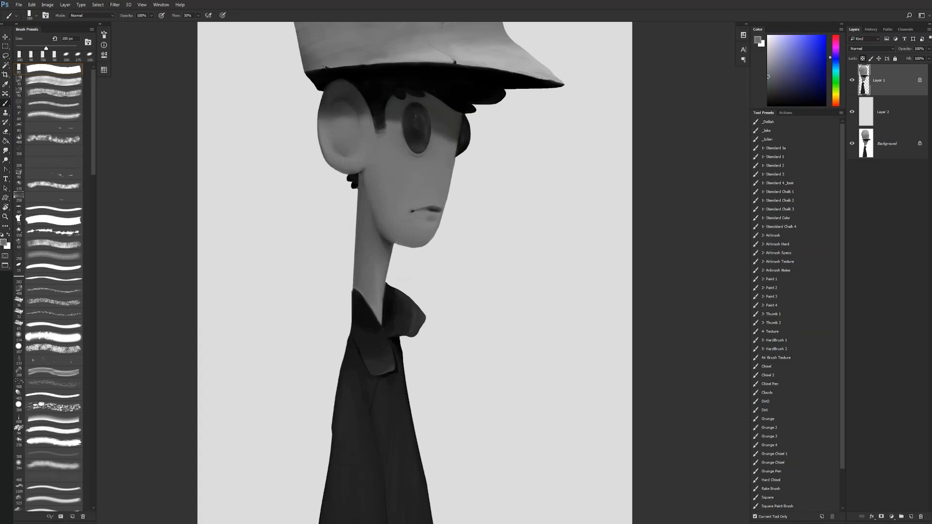
key(ctrl+z)
Step: Mirror the canvas and touch up the sideburn's lower end in sampled grey, reducing the flat brush to 7 px
key(ctrl+shift+h)
drag(440, 139, 421, 165)
ctrl+click(421, 165)
alt+click(422, 165)
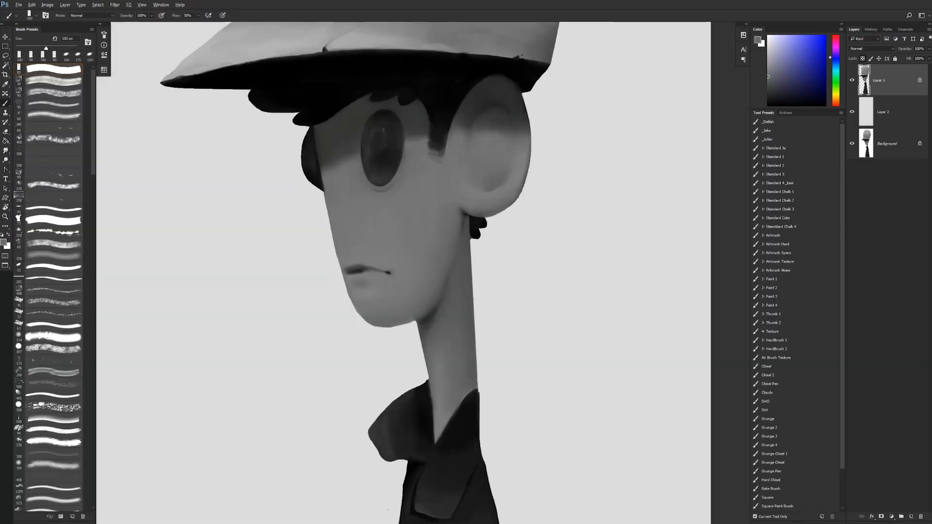
key(bracketleft)
key(bracketleft)
key(bracketleft)
key(bracketleft)
key(bracketleft)
key(bracketleft)
key(bracketleft)
key(bracketleft)
key(bracketleft)
key(bracketleft)
key(bracketleft)
key(bracketleft)
key(bracketleft)
key(bracketleft)
key(bracketleft)
key(bracketleft)
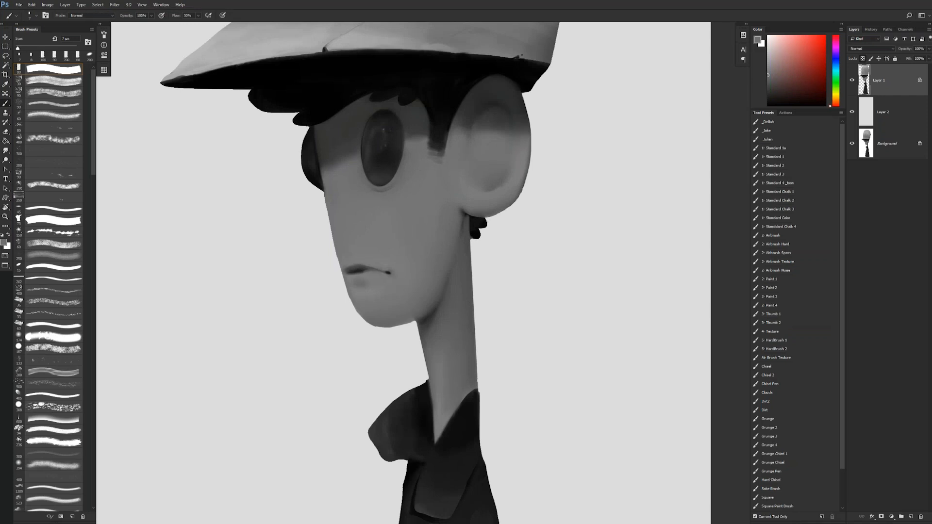
Step: Mirror the canvas back and soften the sideburn's edge against the face with the Smudge tool
key(z)
drag(437, 217, 398, 223)
key(ctrl+shift+h)
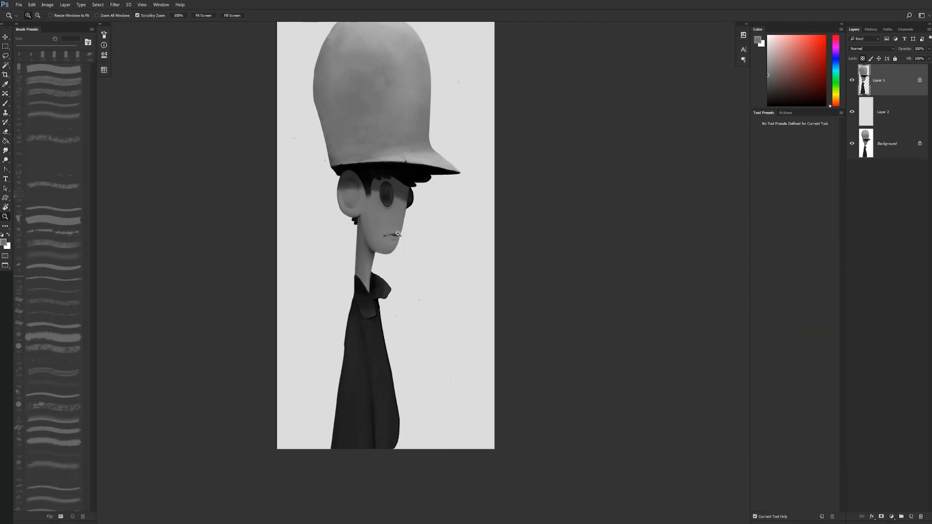
click(392, 237)
key(b)
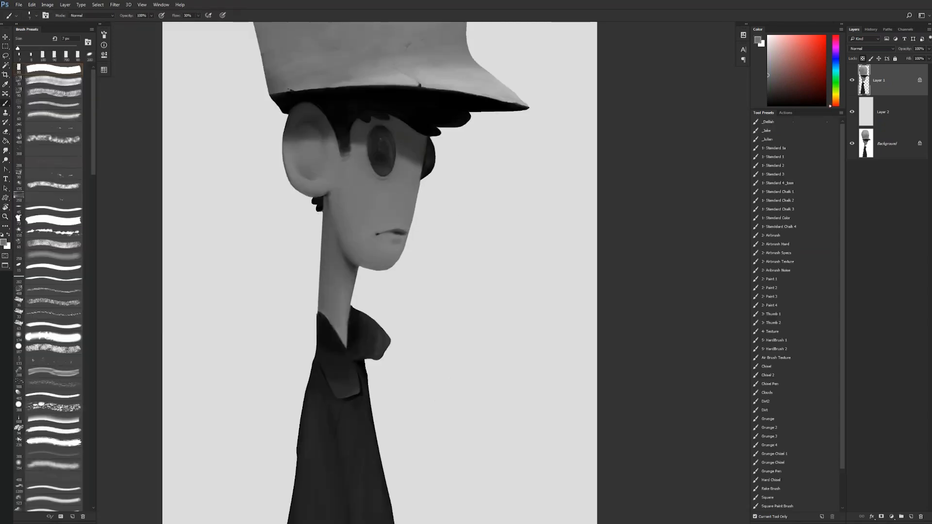
key(r)
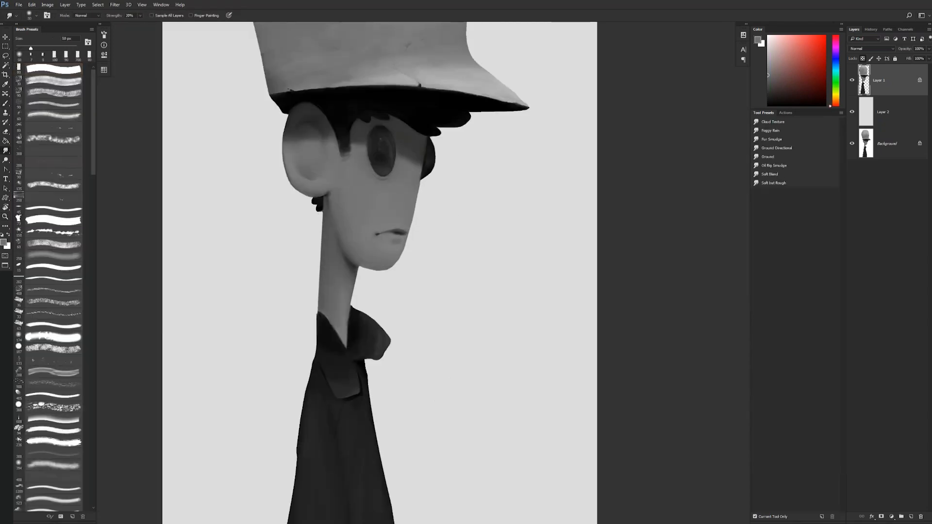
key(b)
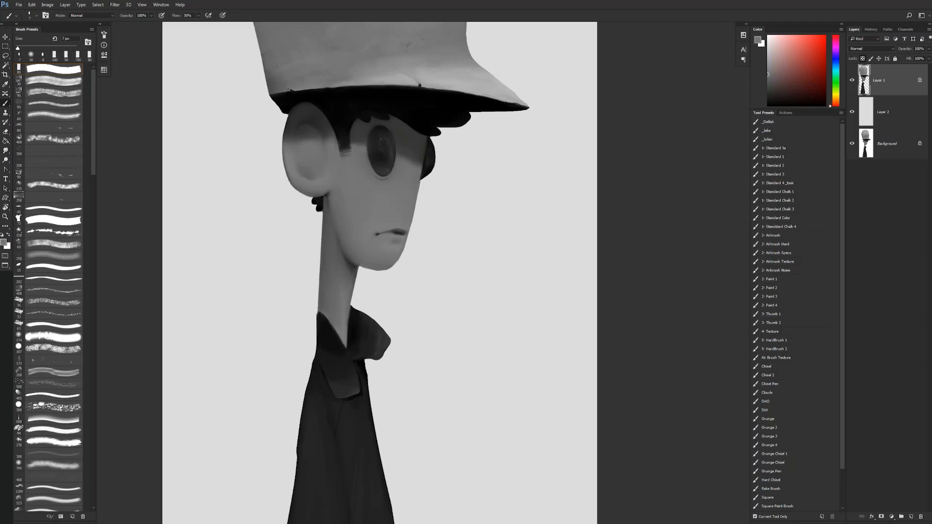
Step: Retouch the base of the sideburn with sampled skin grey and default black, mirroring the canvas to check it
alt+click(352, 147)
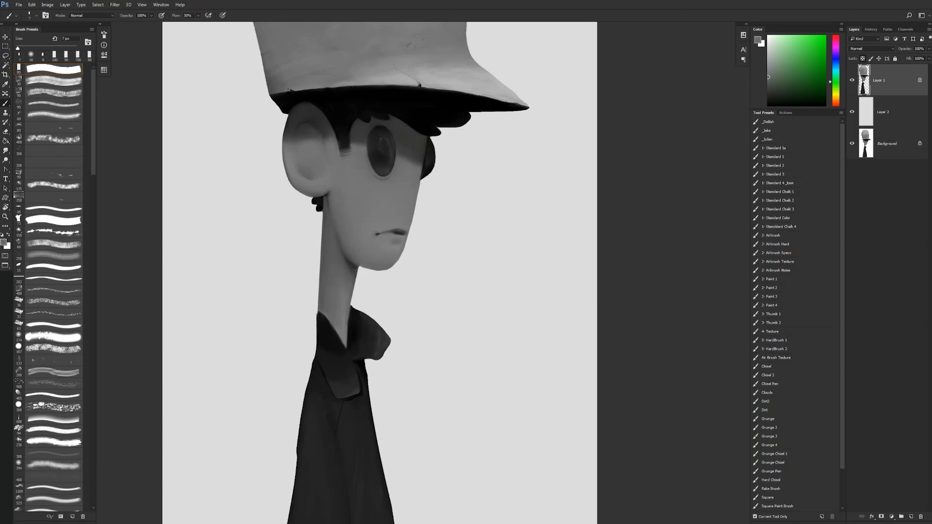
drag(346, 205, 326, 140)
key(d)
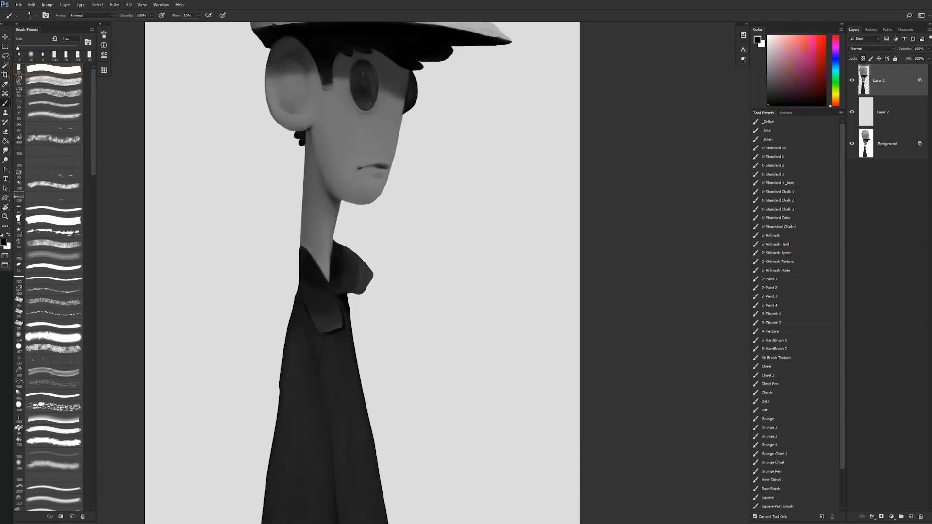
key(ctrl+shift+h)
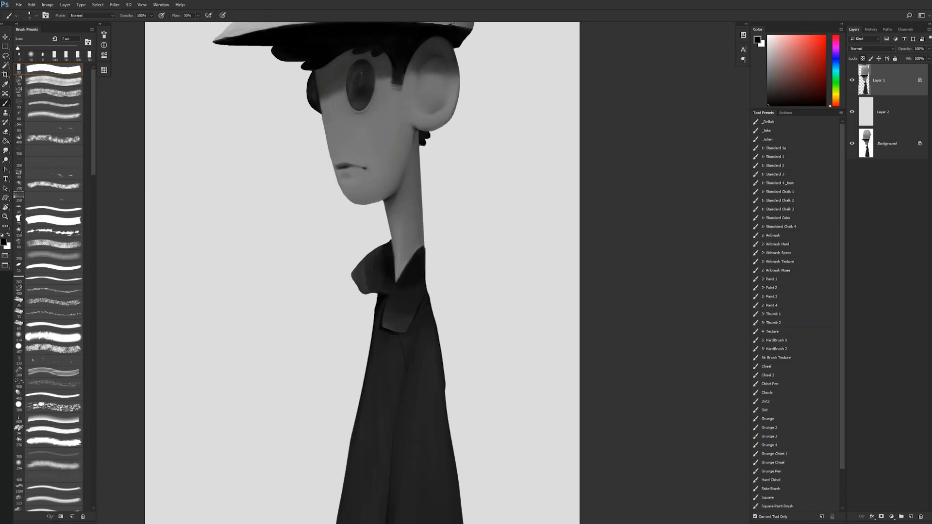
key(bracketright)
key(bracketright)
key(bracketright)
key(bracketright)
Step: Mirror the canvas back and brush sampled skin grey over the face and neck with the flat brush enlarged to 80 px
key(z)
alt+click(364, 258)
alt+click(365, 258)
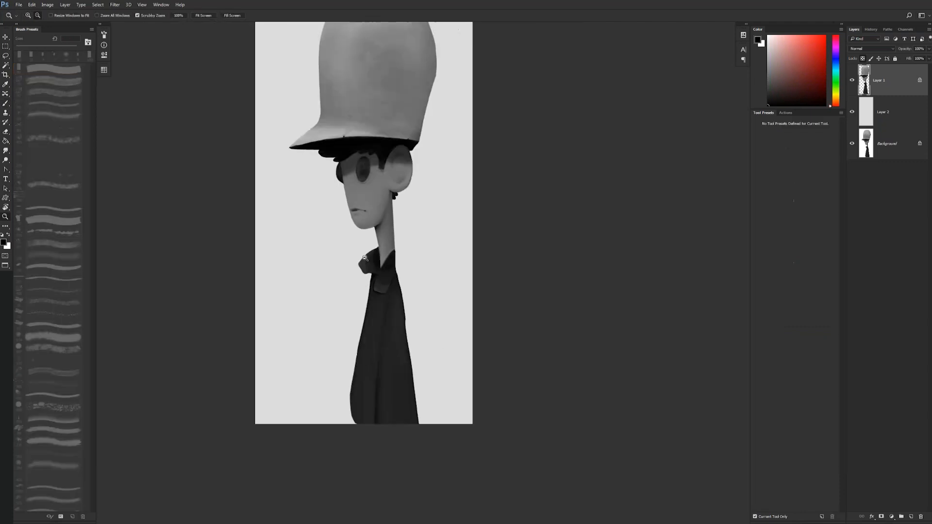
key(ctrl+shift+h)
click(349, 249)
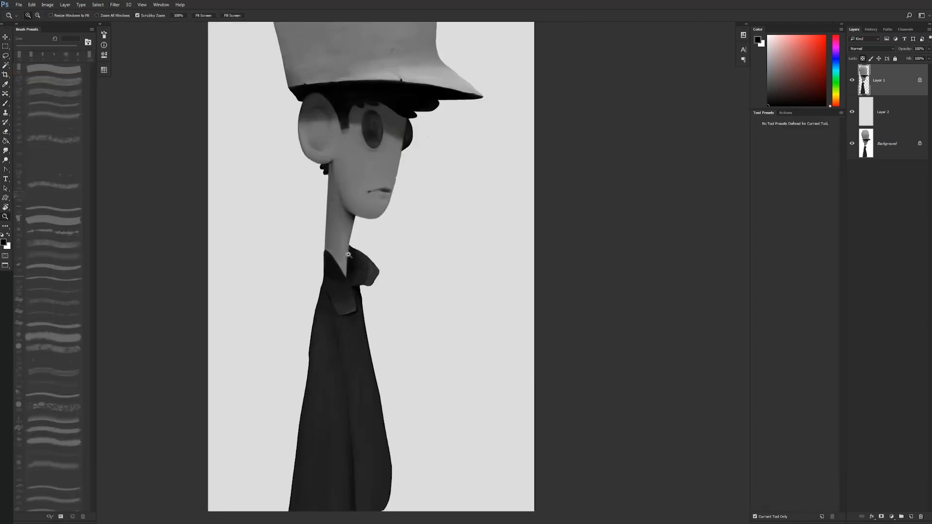
click(348, 254)
key(b)
key(bracketright)
key(bracketright)
key(bracketright)
key(bracketright)
key(bracketright)
key(bracketright)
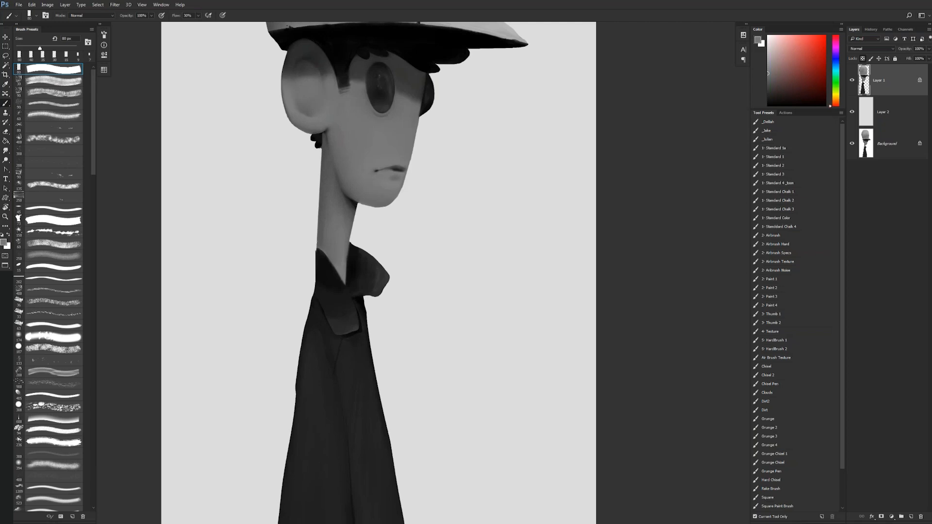
Step: Reset the painting colour to black and reduce the flat brush to 9 px for fine dark accents on the head
drag(380, 265, 396, 290)
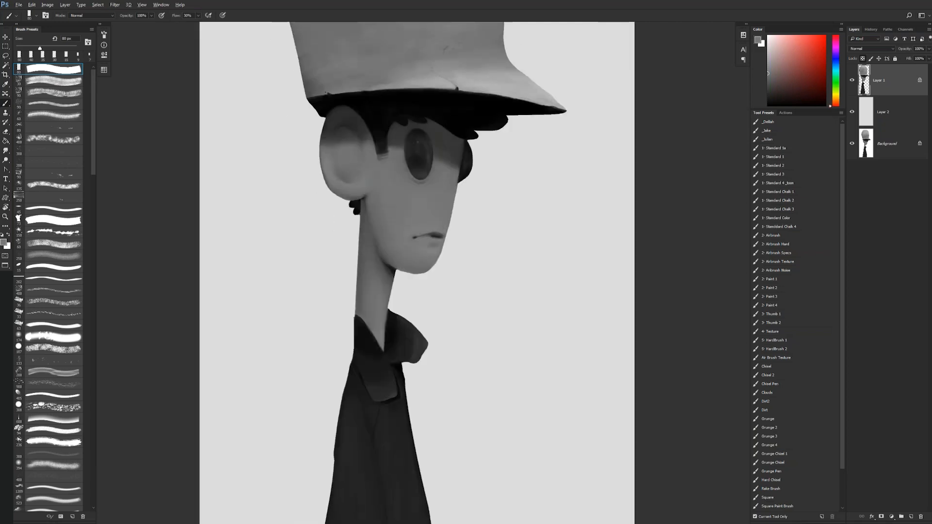
key(d)
key(bracketleft)
key(bracketleft)
key(bracketleft)
key(bracketleft)
key(bracketleft)
key(bracketleft)
key(bracketleft)
key(bracketleft)
key(bracketleft)
key(bracketleft)
key(bracketleft)
key(bracketleft)
key(bracketleft)
key(bracketleft)
key(bracketleft)
key(bracketleft)
key(bracketright)
key(bracketright)
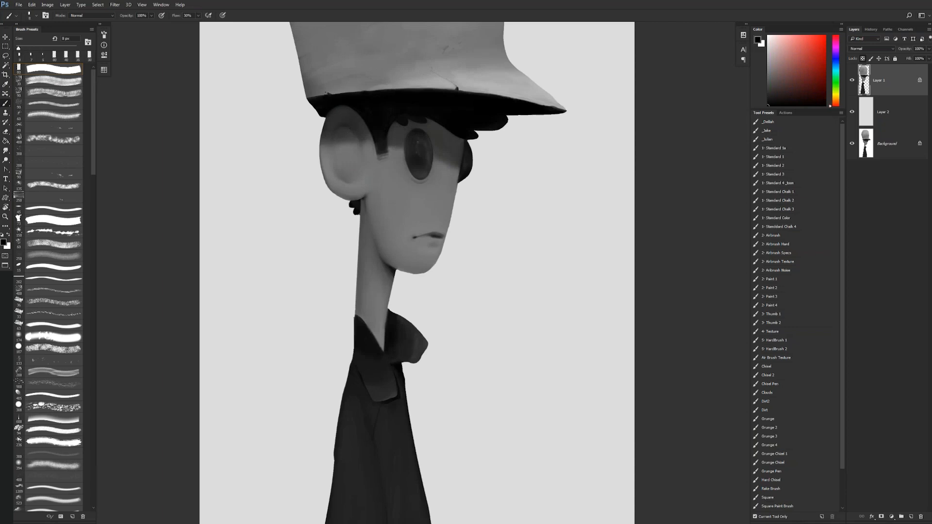
Step: Blend the ear's shading with greys sampled from its lower rim, using a 60 px brush and the Smudge tool
key(bracketright)
key(bracketright)
key(bracketright)
key(bracketleft)
key(bracketright)
key(bracketright)
key(bracketright)
key(bracketright)
key(bracketright)
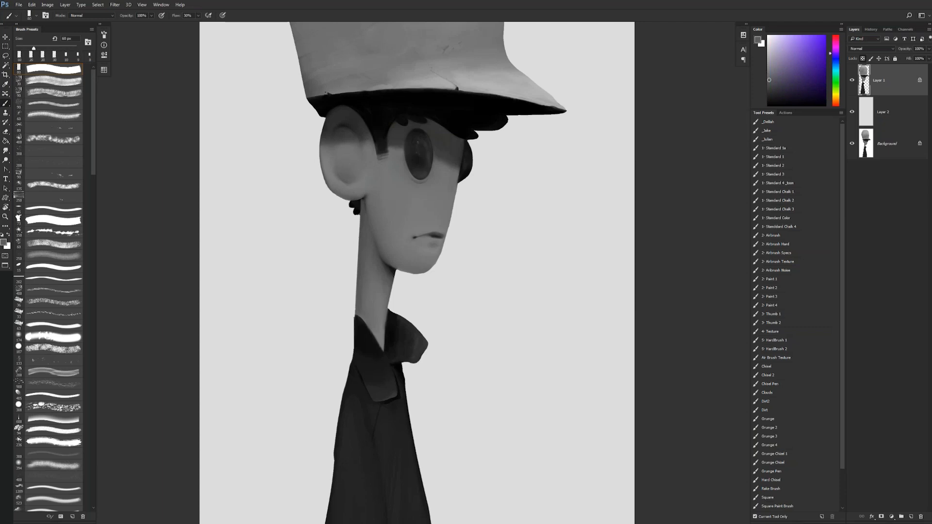
key(r)
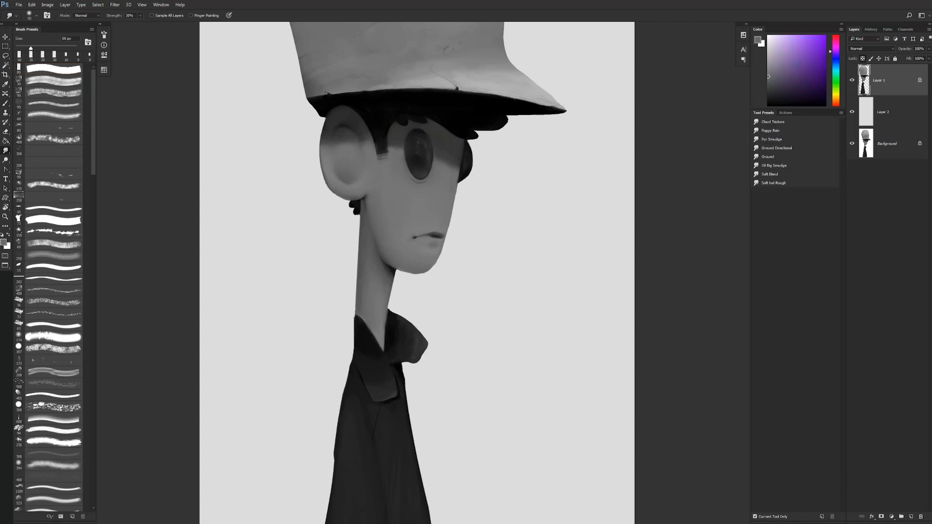
key(b)
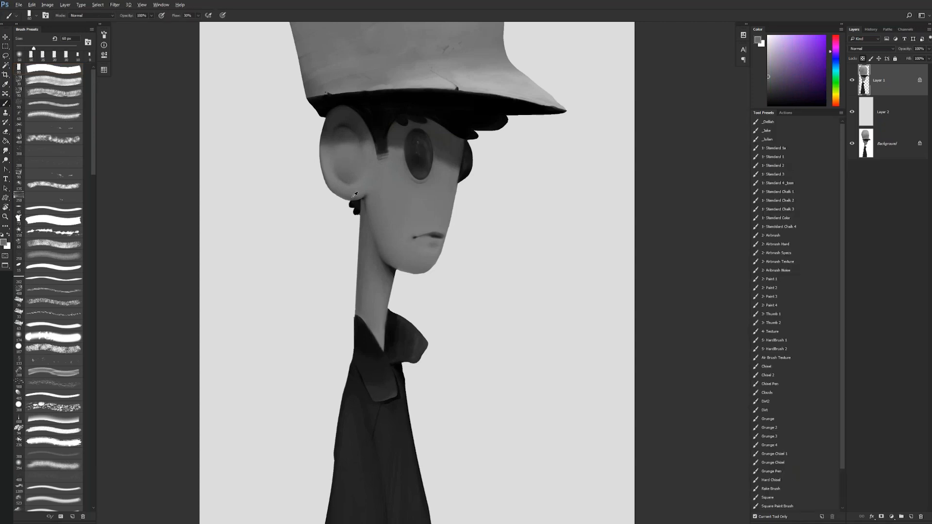
alt+click(347, 191)
alt+click(331, 189)
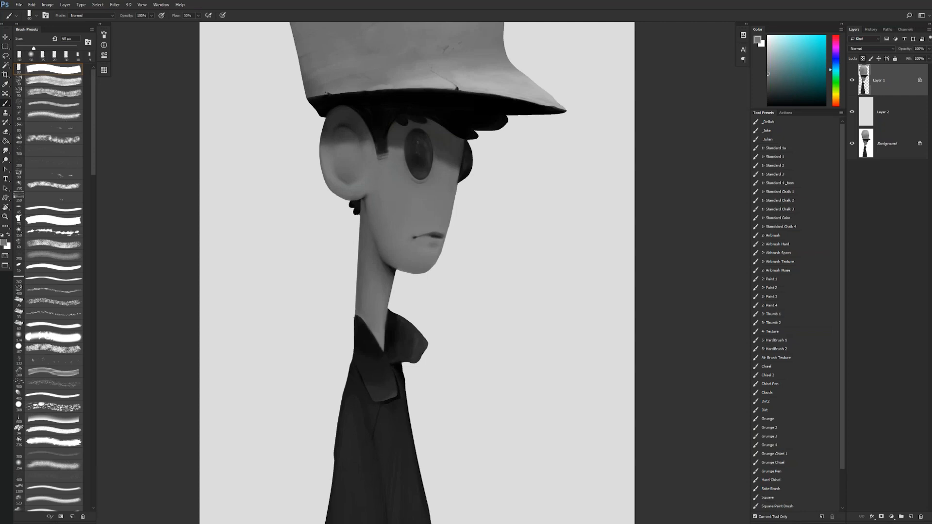
Step: Brush a light grey sampled from the hat's crown along its upper back edge
drag(437, 87, 461, 274)
drag(451, 199, 435, 266)
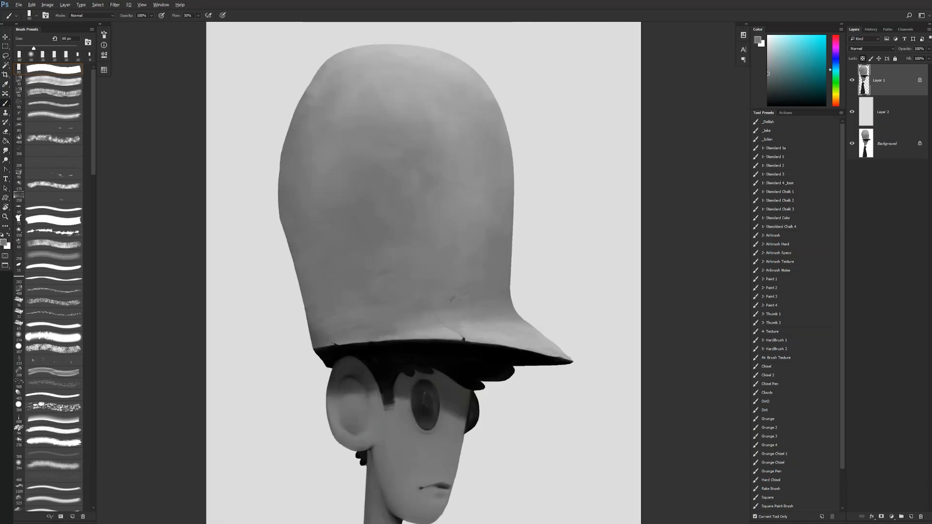
alt+click(395, 54)
drag(341, 73, 308, 94)
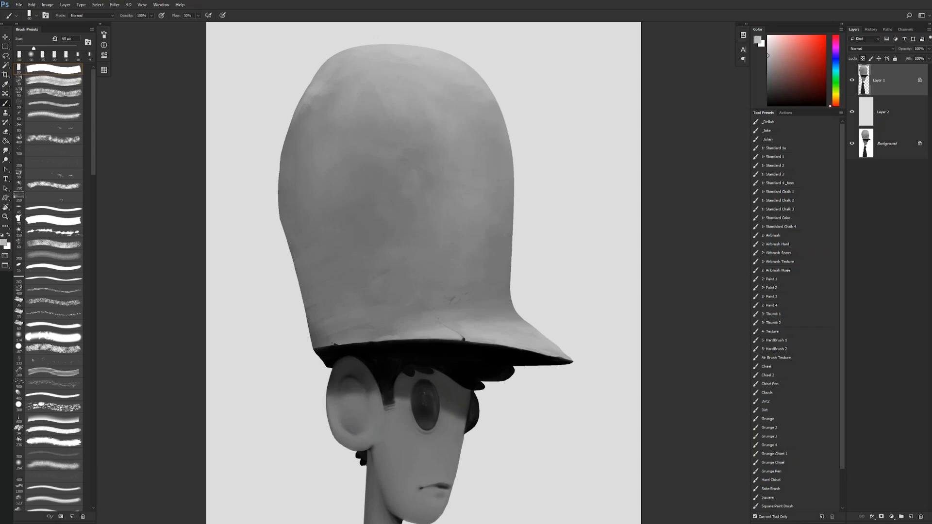
Step: Lighten the top of the hat with the brush enlarged to 175 px and blend the tones with the Smudge tool
key(bracketright)
key(bracketright)
key(bracketright)
key(bracketright)
key(bracketright)
key(bracketright)
key(bracketright)
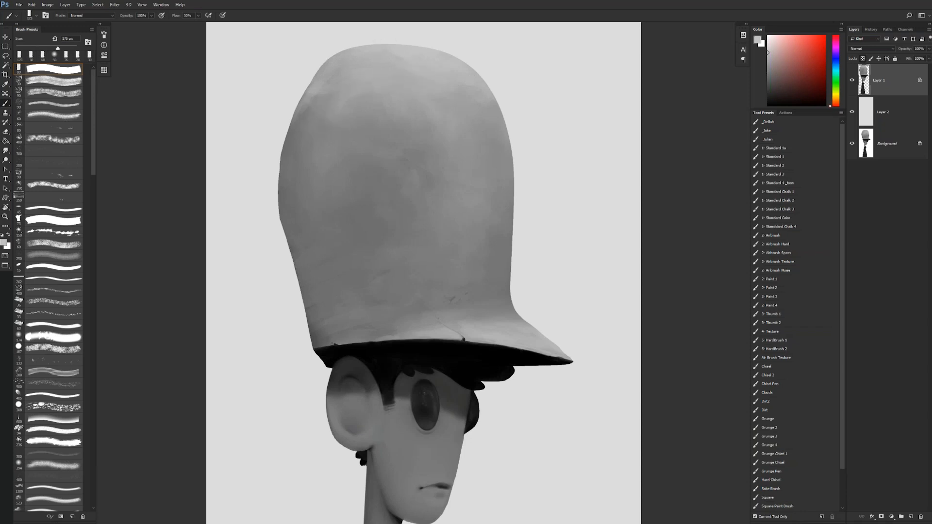
key(r)
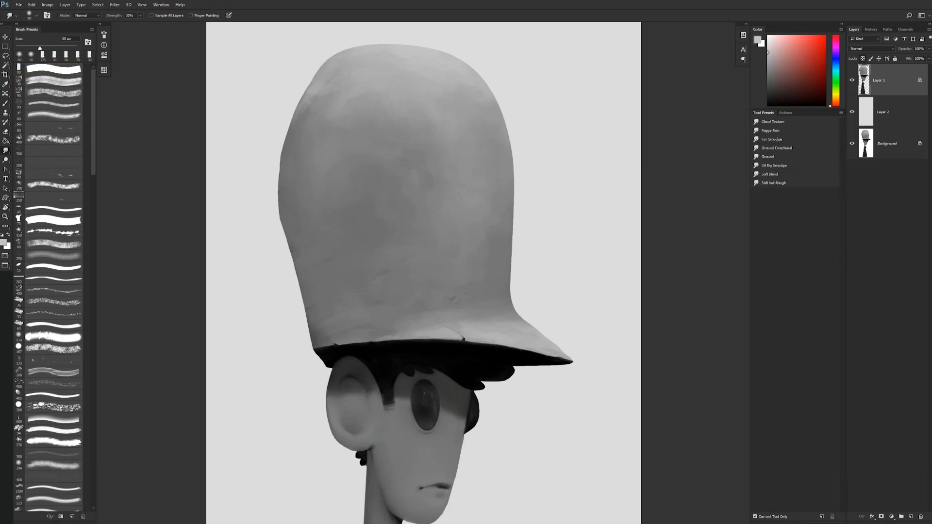
Step: Examine the whole figure in mirrored view and restore its original orientation
key(ctrl+shift+h)
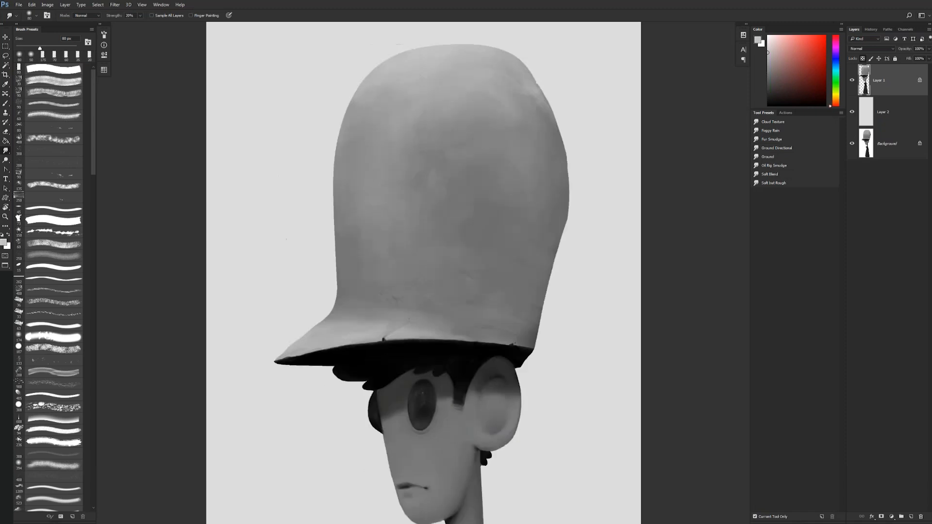
key(z)
alt+click(539, 256)
alt+click(539, 255)
alt+click(539, 256)
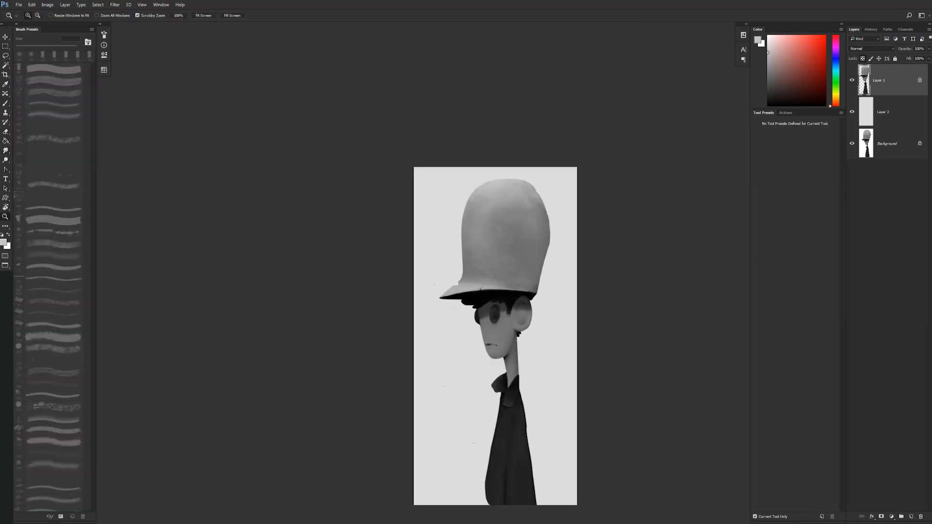
drag(511, 249, 501, 205)
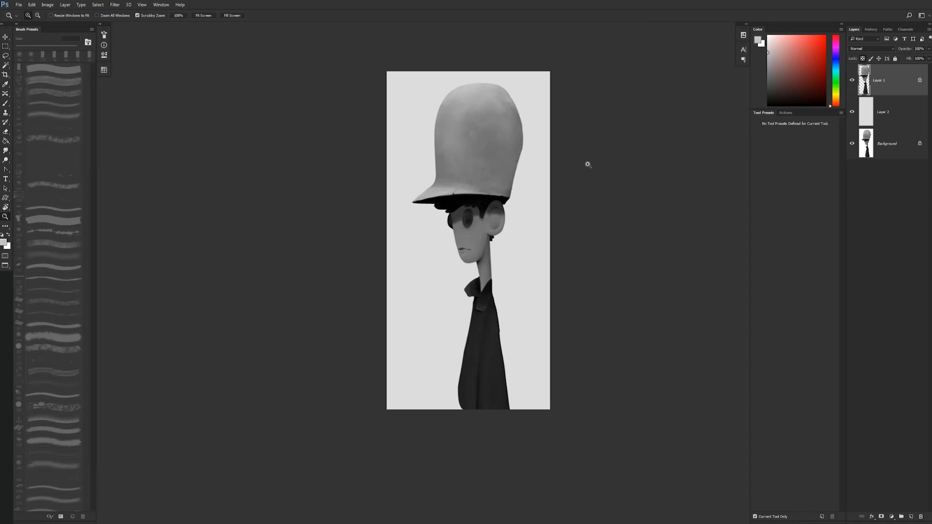
key(ctrl+shift+h)
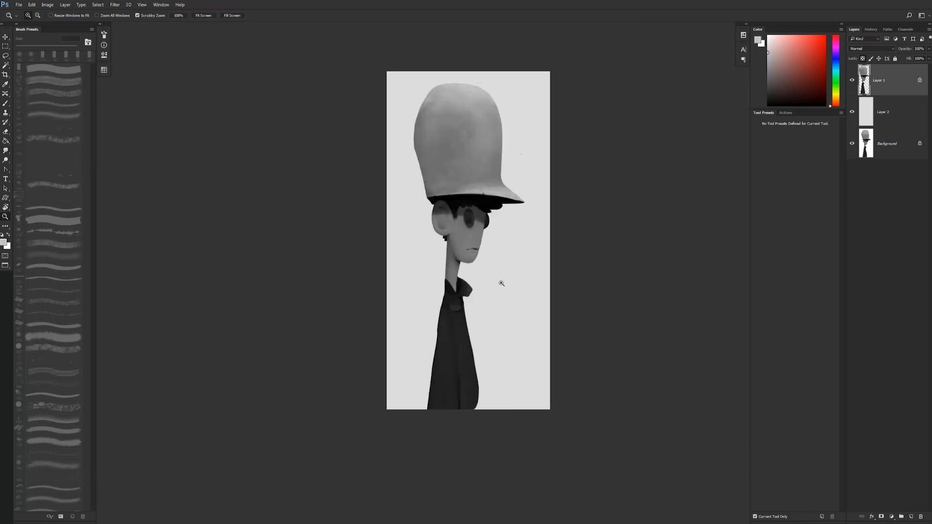
Step: Paint dark grey over the front flap of the shirt collar with the flat brush set to 80 px
click(487, 288)
click(487, 286)
drag(493, 188, 511, 127)
key(b)
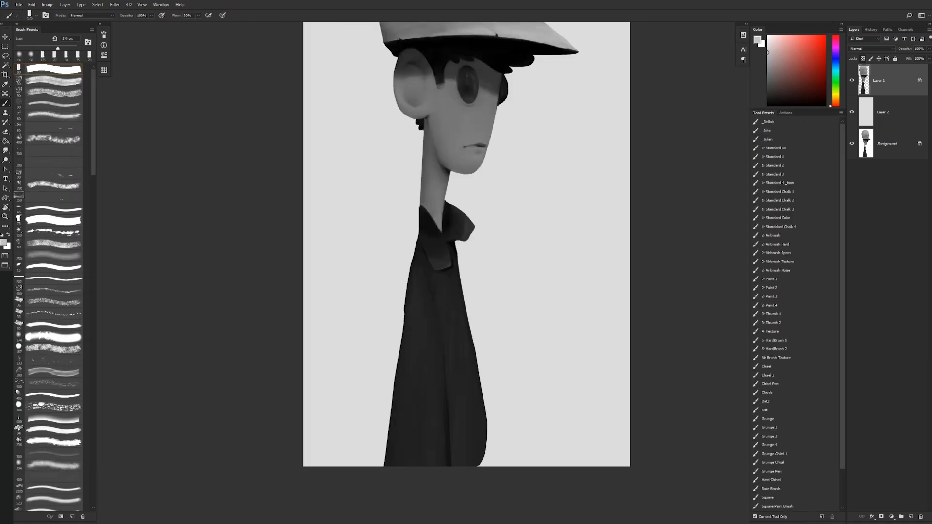
key(bracketleft)
key(bracketleft)
key(bracketleft)
key(bracketleft)
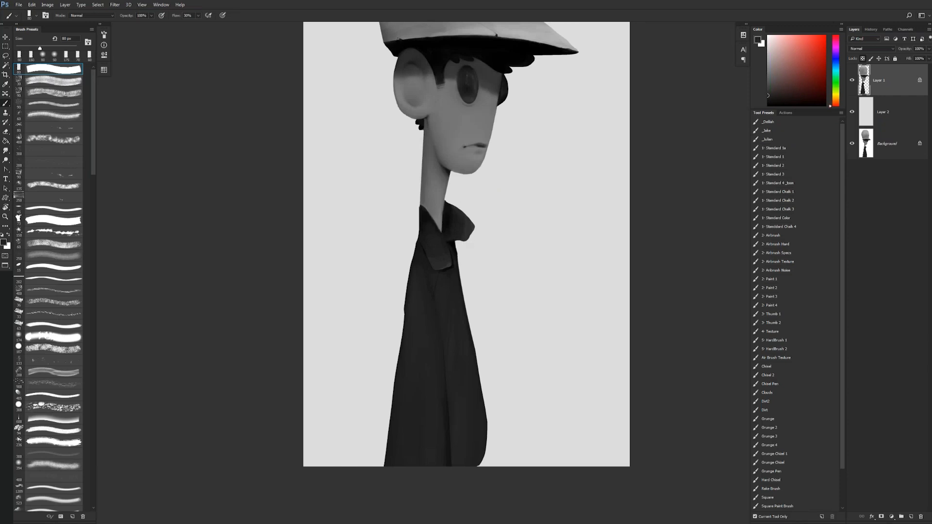
Step: Refine the dark grey shading of the collar and shirt with the 80 px flat brush
key(z)
alt+click(464, 288)
alt+click(464, 288)
click(470, 274)
click(470, 274)
click(470, 272)
key(b)
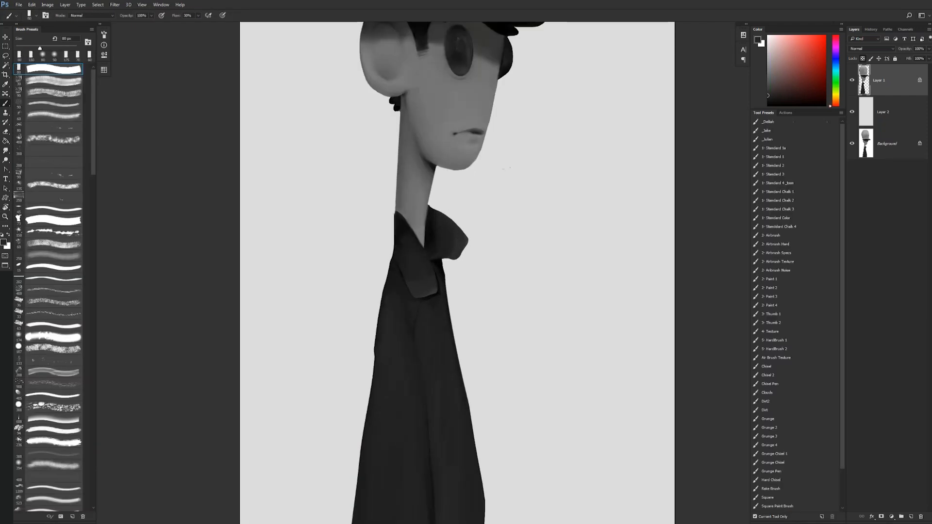
Step: Paint a thin dark seam line on the coat just below the collar with a 10 px brush
key(bracketleft)
key(bracketleft)
key(bracketleft)
key(bracketleft)
key(bracketleft)
key(bracketleft)
drag(420, 301, 413, 335)
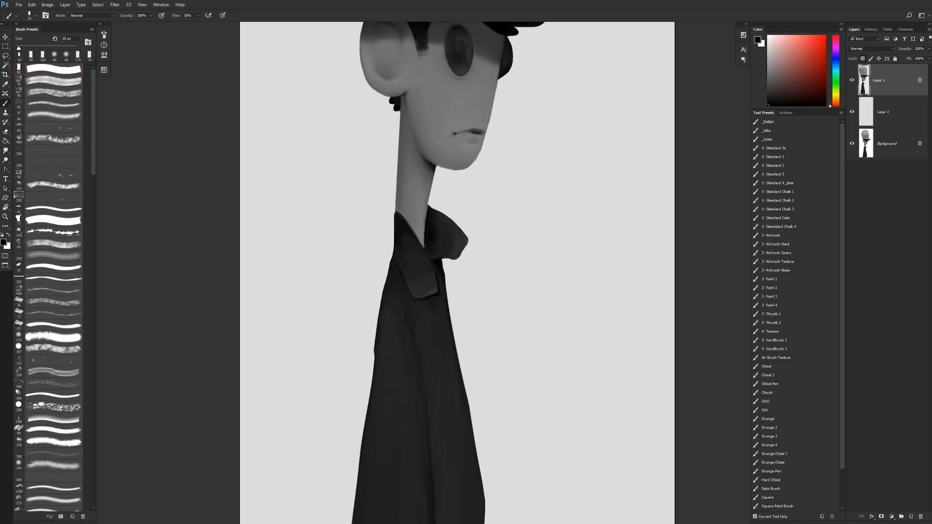
key(z)
alt+click(431, 284)
alt+click(431, 284)
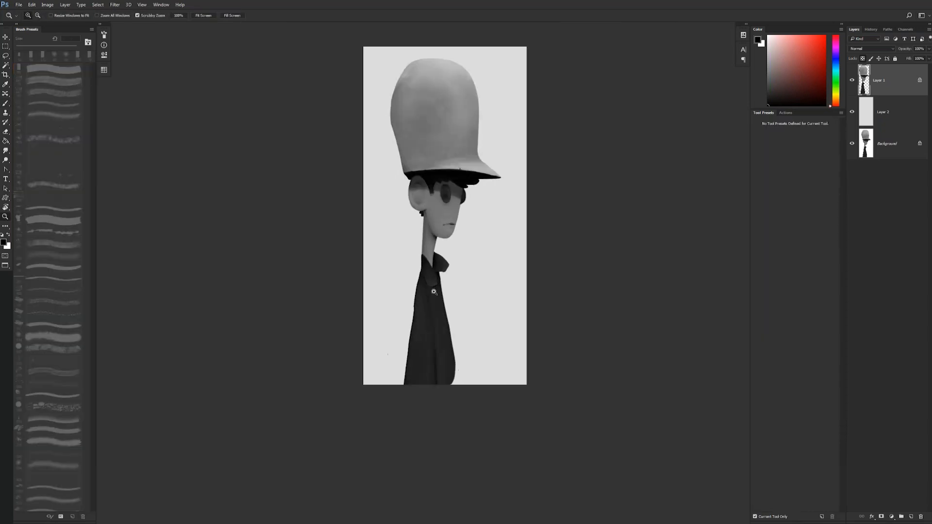
click(428, 270)
click(429, 270)
key(b)
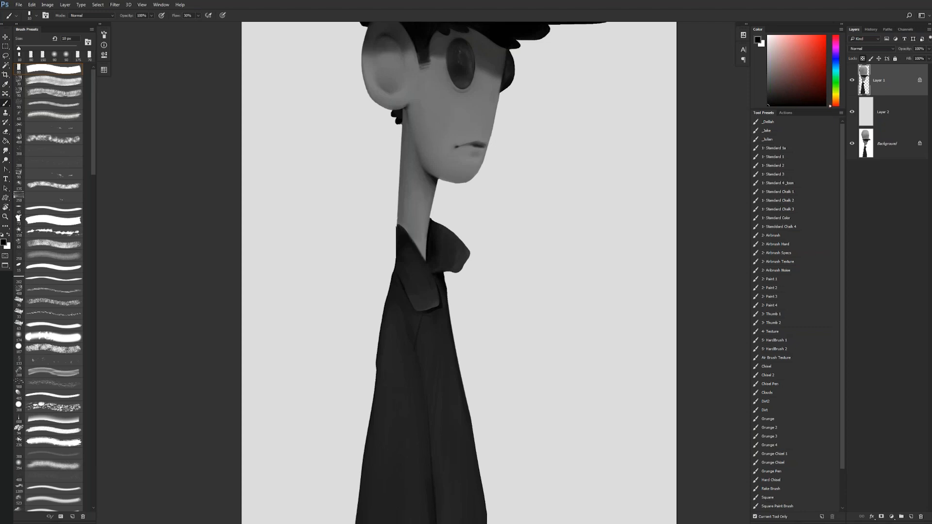
Step: Flip the canvas horizontally and sample the face's grey beside the eye for the brush
key(r)
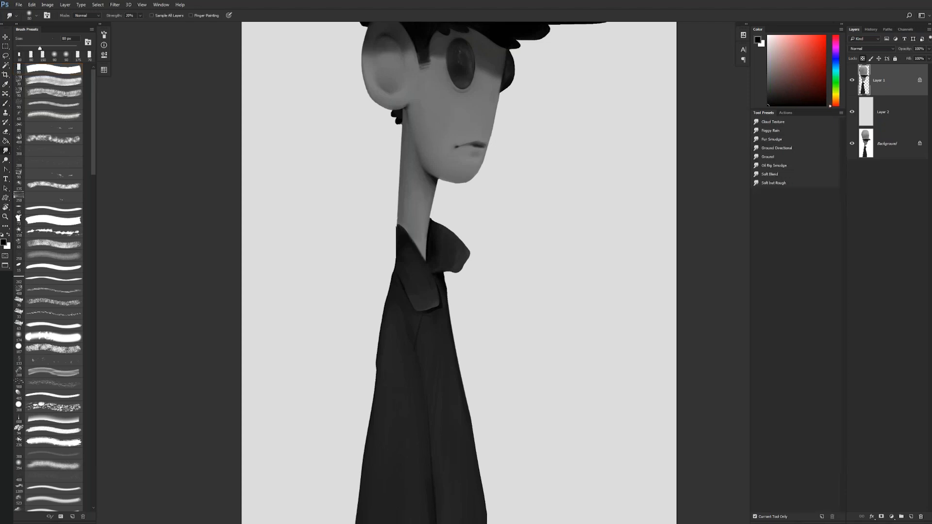
drag(455, 139, 437, 182)
key(F2)
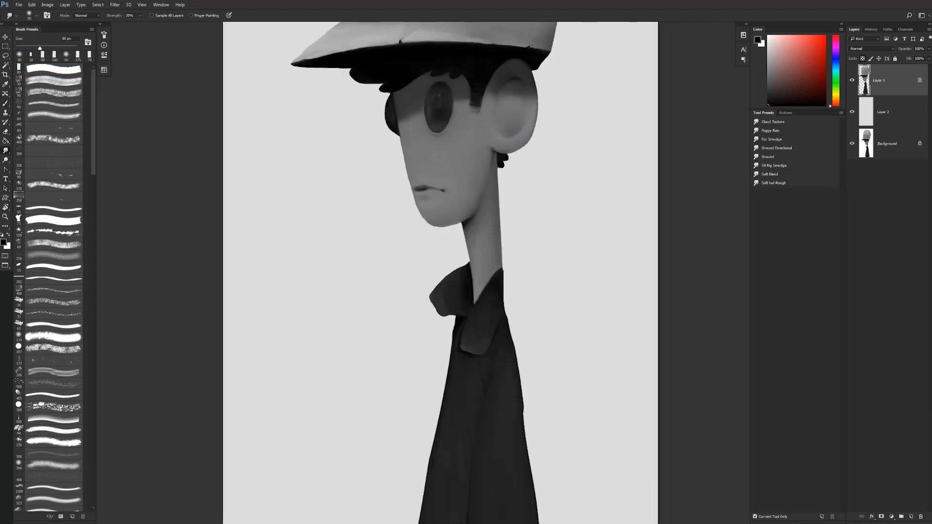
key(b)
alt+click(458, 123)
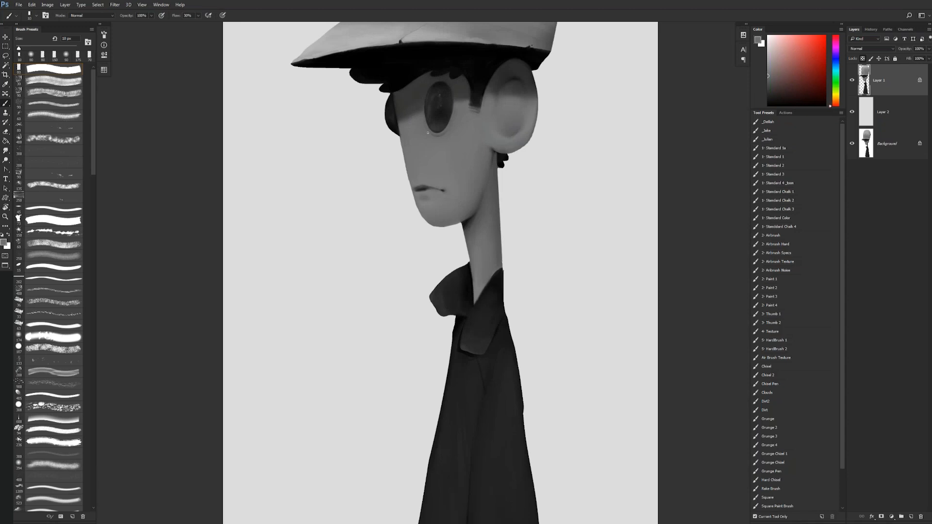
Step: Flip the canvas horizontally again and examine the proportions of the whole figure
key(z)
drag(442, 161, 408, 160)
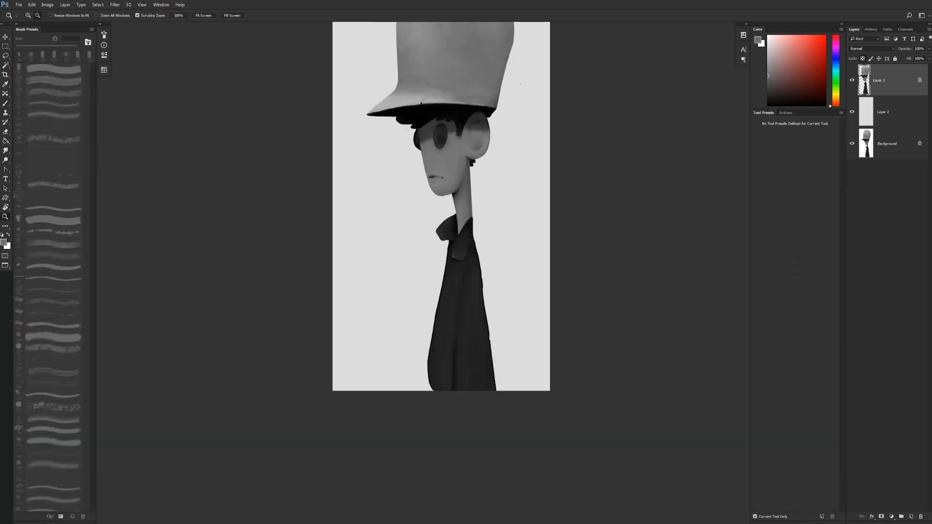
key(F2)
drag(459, 304, 443, 278)
drag(439, 167, 439, 210)
drag(443, 113, 432, 218)
key(b)
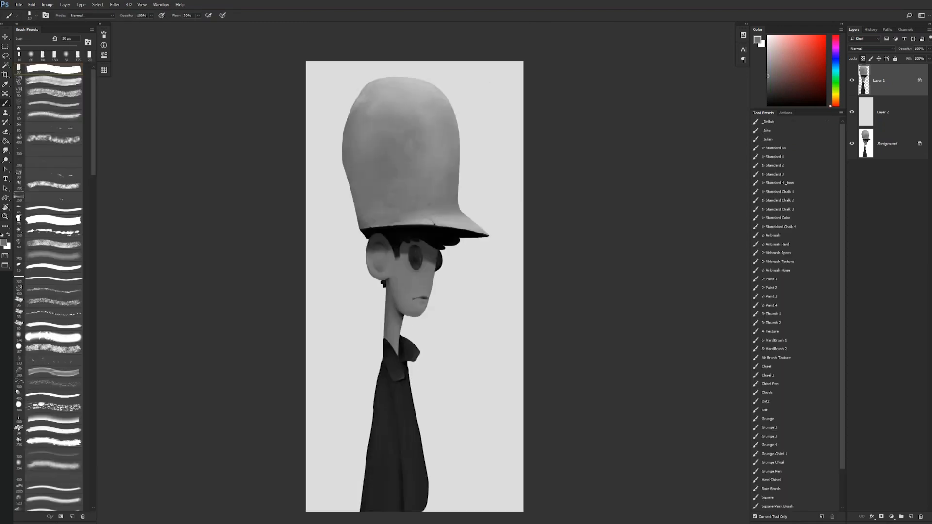
Step: Enlarge the brush to 175 px and restore the default black and white colors for the coat
key(bracketright)
key(bracketright)
key(bracketright)
key(bracketright)
key(bracketright)
key(bracketright)
key(bracketright)
key(bracketright)
key(bracketright)
key(bracketright)
key(bracketright)
key(bracketright)
key(bracketright)
key(z)
click(465, 254)
mouse_move(411, 463)
mouse_down()
mouse_move(464, 247)
mouse_move(459, 262)
mouse_up()
key(b)
key(d)
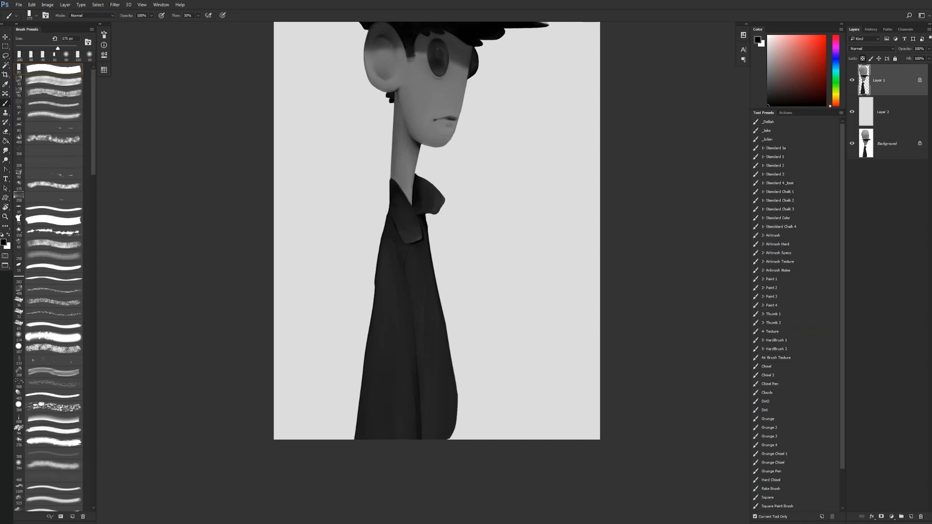
Step: Paint darker fold shading down the coat below the collar with a 40 px brush in dark grey
key(bracketleft)
key(bracketleft)
key(bracketleft)
key(bracketleft)
key(bracketleft)
key(bracketleft)
key(bracketleft)
key(bracketleft)
key(bracketleft)
key(bracketleft)
key(bracketleft)
key(bracketleft)
key(bracketleft)
key(bracketleft)
key(bracketleft)
key(bracketleft)
key(bracketleft)
key(bracketright)
key(bracketright)
key(bracketright)
key(bracketright)
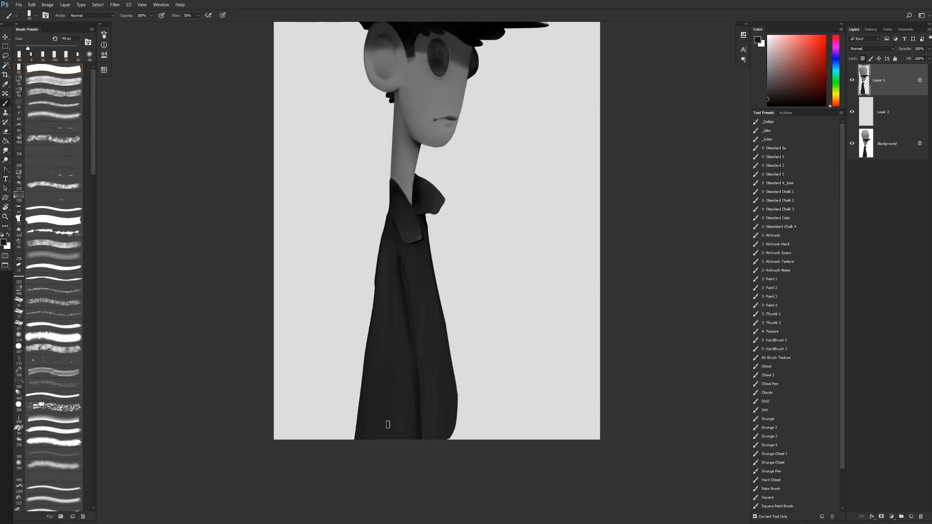
Step: Paint varied grey tones on the lower back of the hat with a 125 px brush, using greys sampled from the hat
key(bracketright)
key(bracketright)
key(bracketright)
key(bracketright)
key(bracketright)
key(bracketright)
key(bracketright)
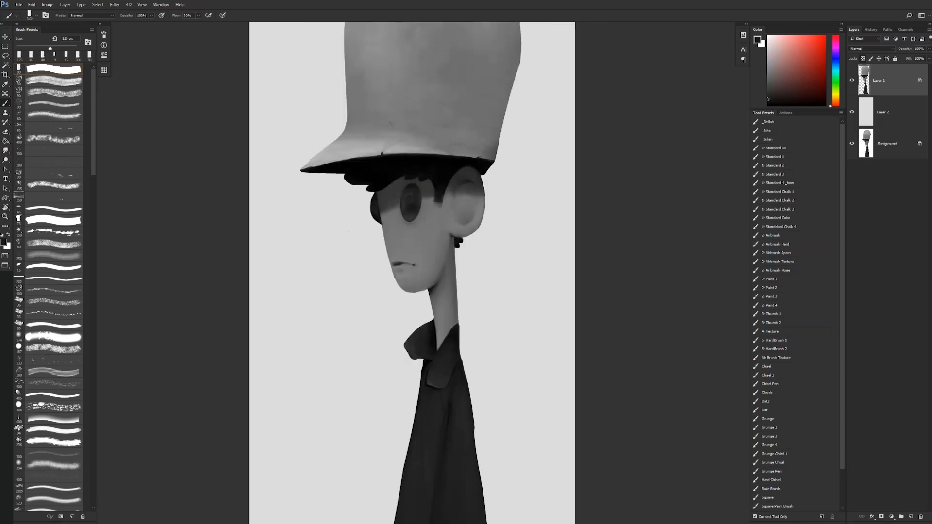
key(z)
alt+click(437, 290)
mouse_move(437, 304)
mouse_down()
mouse_move(401, 266)
mouse_move(403, 356)
mouse_up()
key(b)
scroll(421, 233, up, 3)
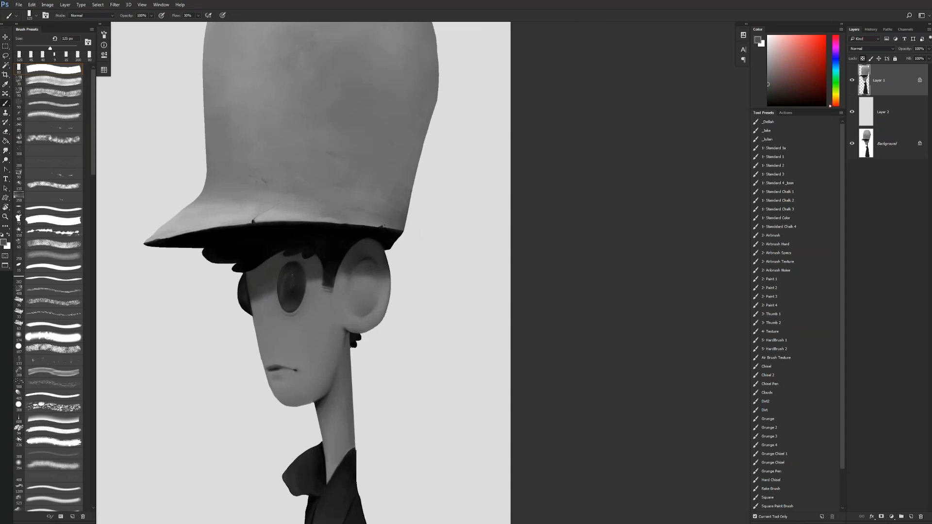
drag(392, 182, 374, 198)
alt+click(392, 157)
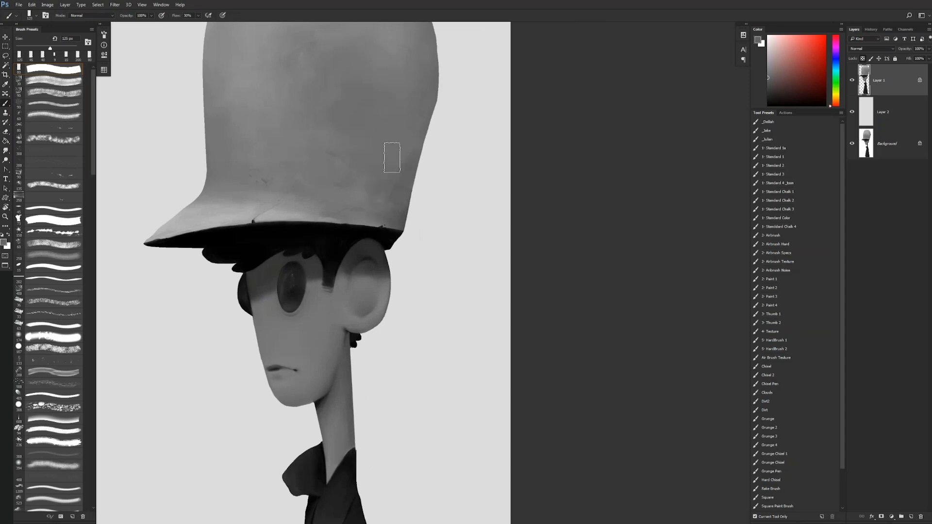
Step: Examine the whole figure and flip the canvas horizontally to check the hat and face
key(z)
alt+click(408, 230)
alt+click(407, 230)
alt+click(407, 230)
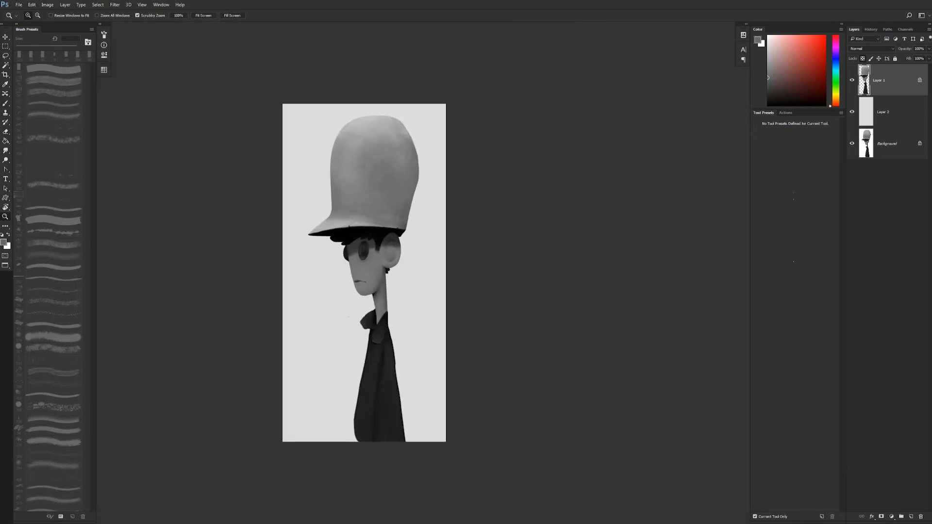
key(ctrl+shift+h)
key(b)
key(z)
click(391, 249)
click(391, 248)
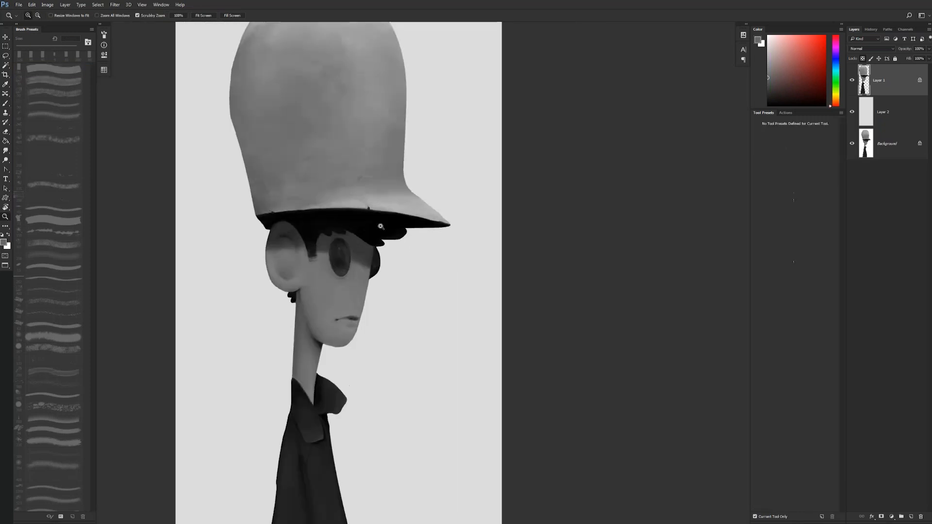
drag(375, 225, 410, 186)
drag(302, 188, 330, 225)
Step: Reduce the brush to 15 px for fine detail on the hat and head
key(b)
key(bracketleft)
key(bracketleft)
key(bracketleft)
key(bracketleft)
key(bracketleft)
key(bracketleft)
key(bracketleft)
key(bracketleft)
key(bracketleft)
key(bracketleft)
key(bracketleft)
key(bracketleft)
key(bracketleft)
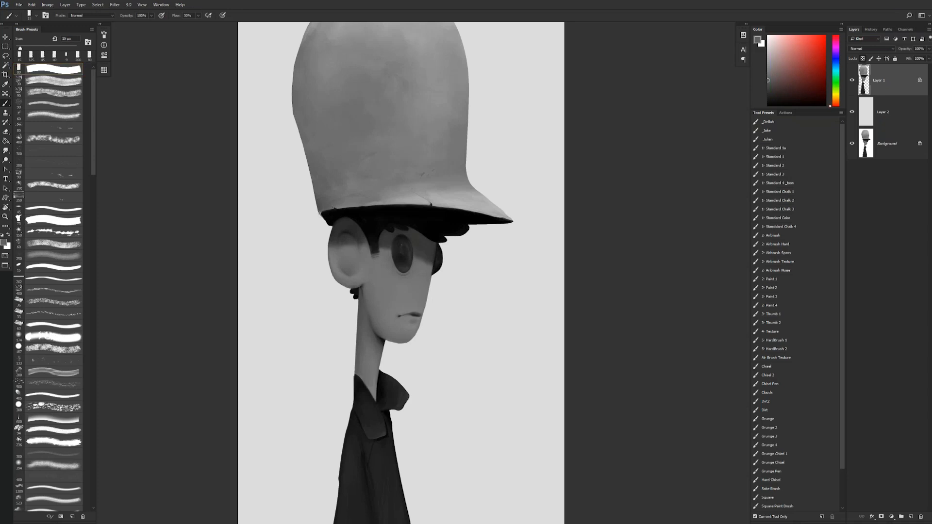
Step: Set the brush to 50 px and sample the dark tone under the back edge of the hat
key(bracketright)
key(bracketright)
key(bracketright)
key(bracketright)
key(bracketright)
key(bracketright)
key(bracketright)
key(d)
alt+click(331, 200)
alt+click(347, 213)
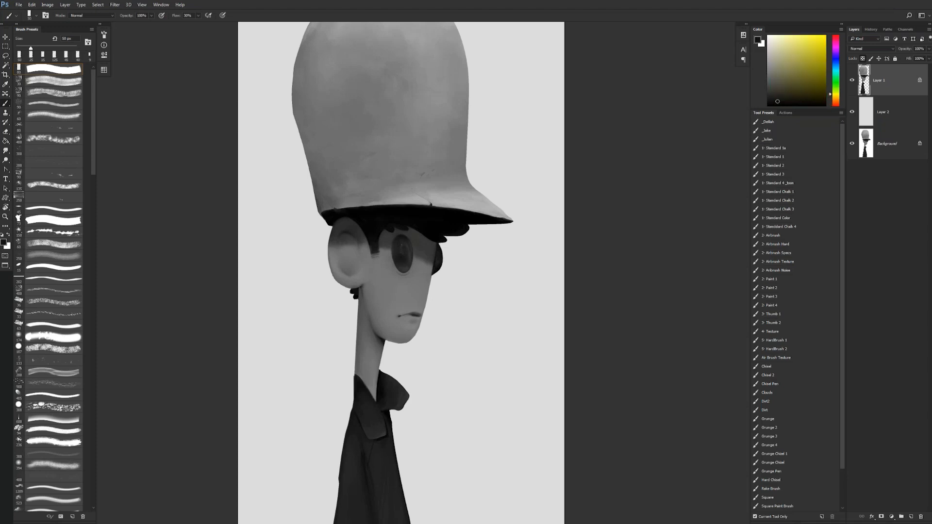
Step: Flip the canvas horizontally and refine the brim's lower edge at the front notch with a 7 px brush in light grey
drag(443, 224, 450, 181)
drag(485, 131, 442, 154)
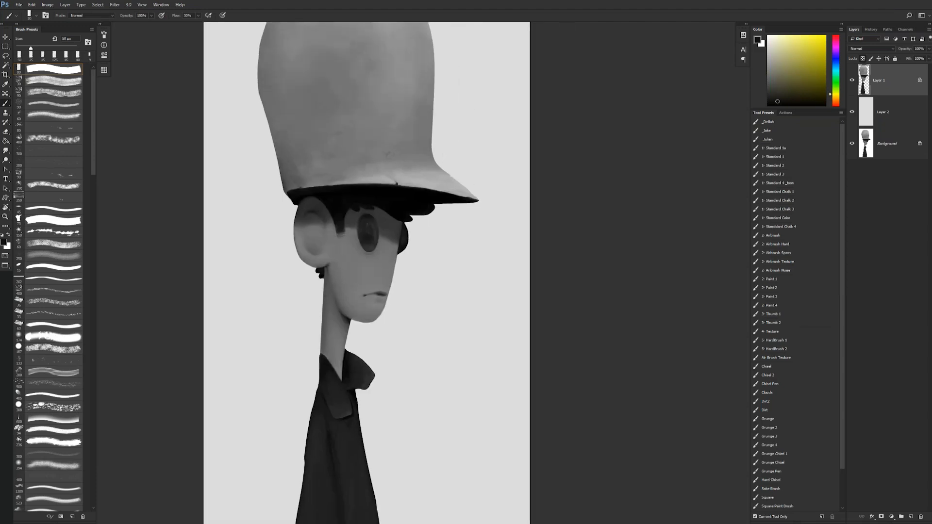
key(ctrl+shift+h)
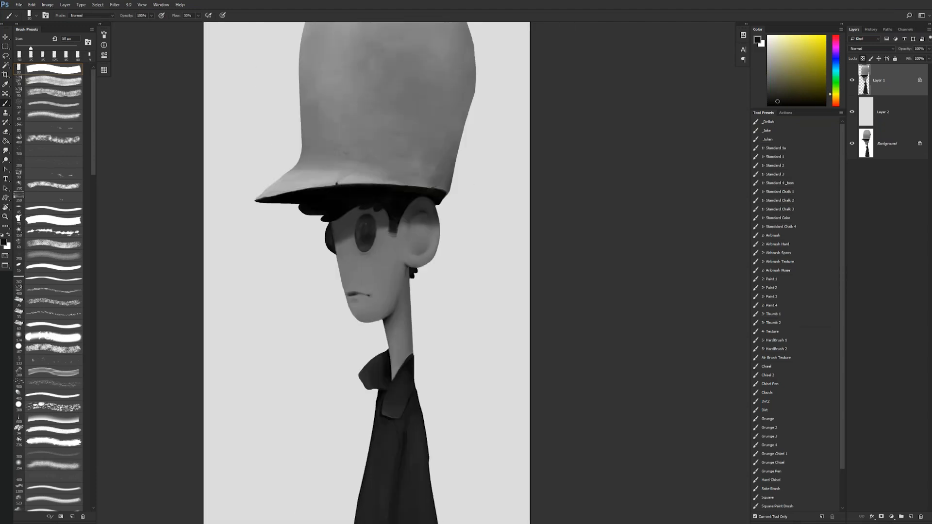
alt+click(294, 191)
key(bracketleft)
key(bracketleft)
key(bracketleft)
key(bracketleft)
key(bracketleft)
key(bracketleft)
key(bracketleft)
key(bracketleft)
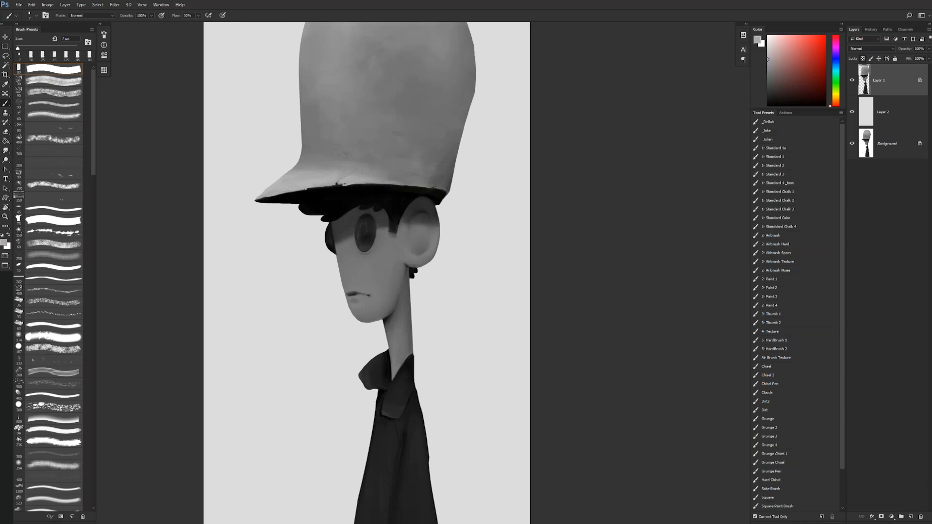
Step: Set the brush to 100 px with a light grey for painting the crown of the hat
key(d)
key(bracketright)
key(bracketright)
key(bracketright)
key(bracketright)
key(bracketright)
key(bracketright)
key(bracketright)
key(bracketright)
key(bracketright)
key(bracketright)
key(bracketright)
key(bracketright)
key(bracketright)
key(bracketright)
key(bracketright)
key(bracketright)
key(bracketright)
key(bracketleft)
key(bracketleft)
drag(369, 144, 337, 276)
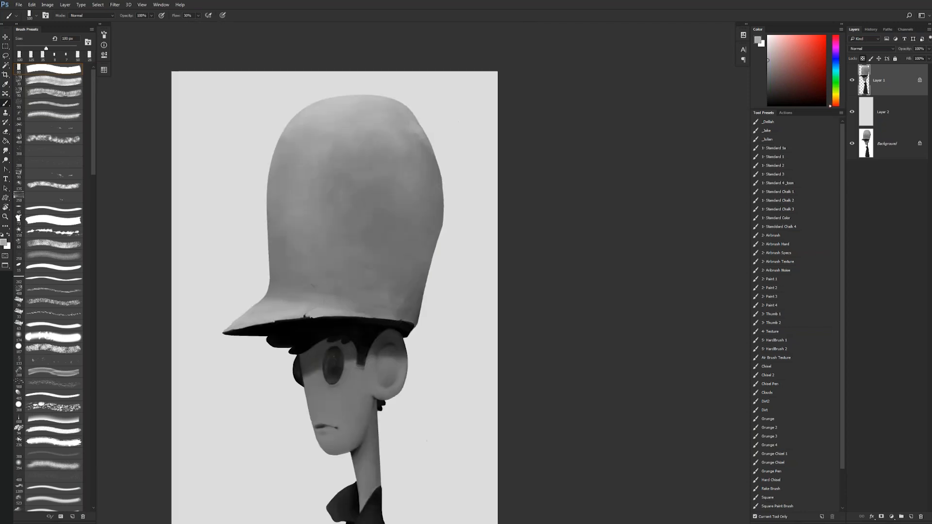
Step: Lighten the upper back of the hat with a 500 px brush in light grey
key(bracketright)
key(bracketright)
key(bracketright)
key(bracketright)
key(bracketright)
key(bracketright)
key(bracketright)
key(bracketright)
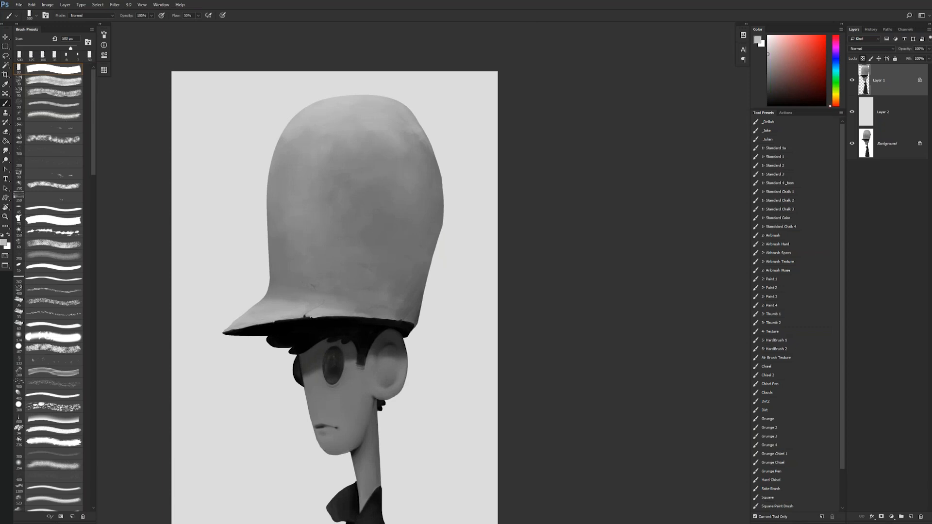
Step: Blend more light grey into the hat's upper back edge with a 400 px brush
drag(412, 251, 460, 204)
key(bracketleft)
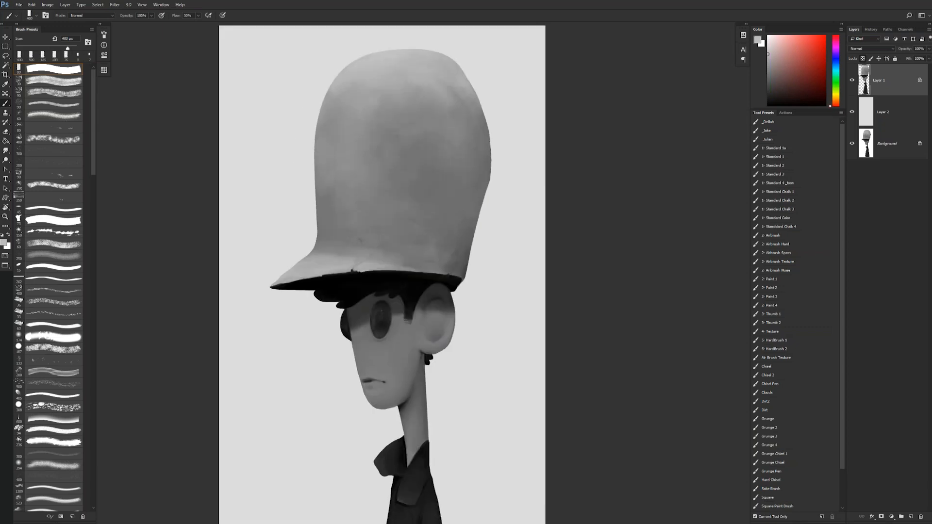
key(z)
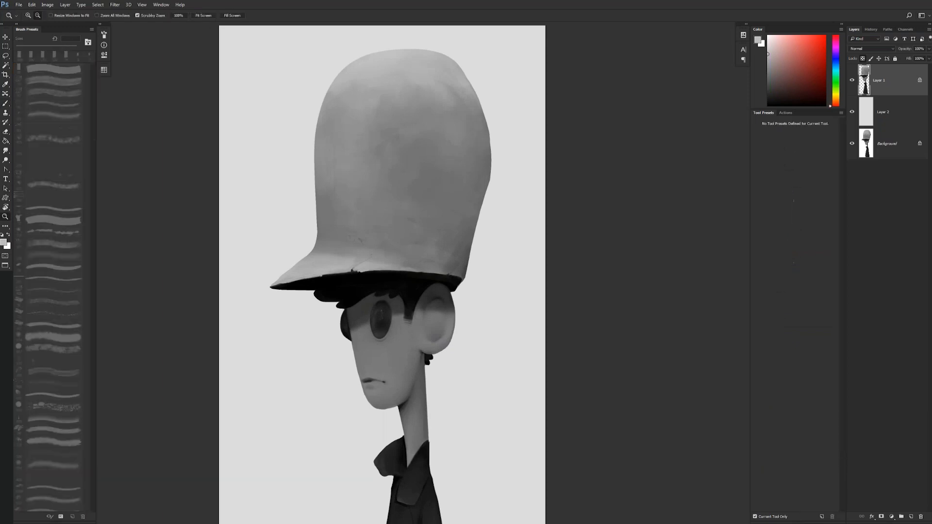
Step: Flip the canvas horizontally and check the whole figure from the hat down to the coat
alt+click(467, 217)
alt+click(467, 217)
alt+click(467, 216)
key(ctrl+shift+h)
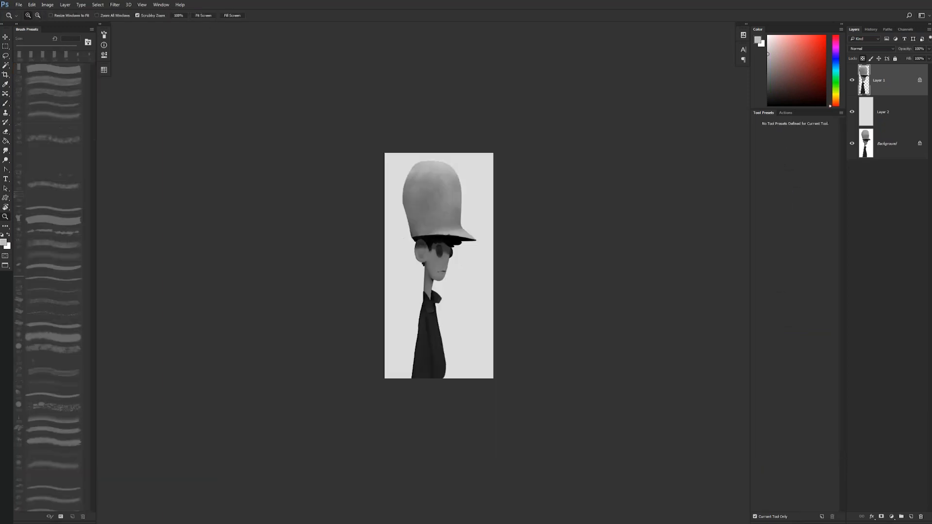
click(462, 192)
click(462, 192)
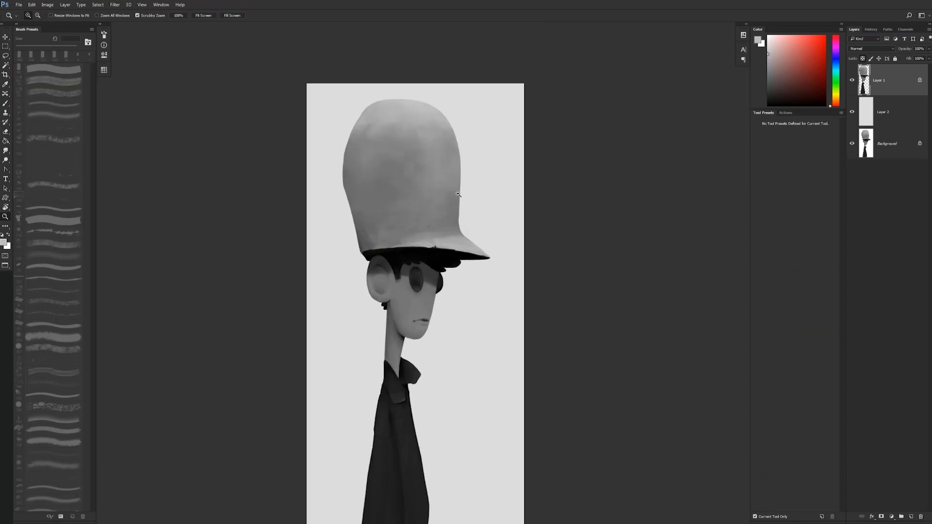
drag(445, 333, 439, 258)
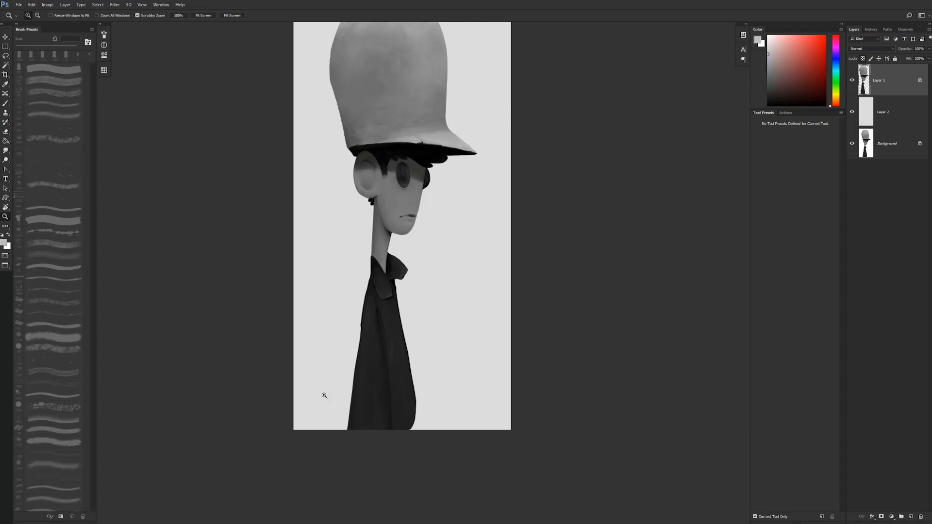
drag(382, 68, 382, 124)
click(385, 90)
Step: Tone down the light patches along the top of the hat's crown with a 300 px brush in sampled mid grey
key(b)
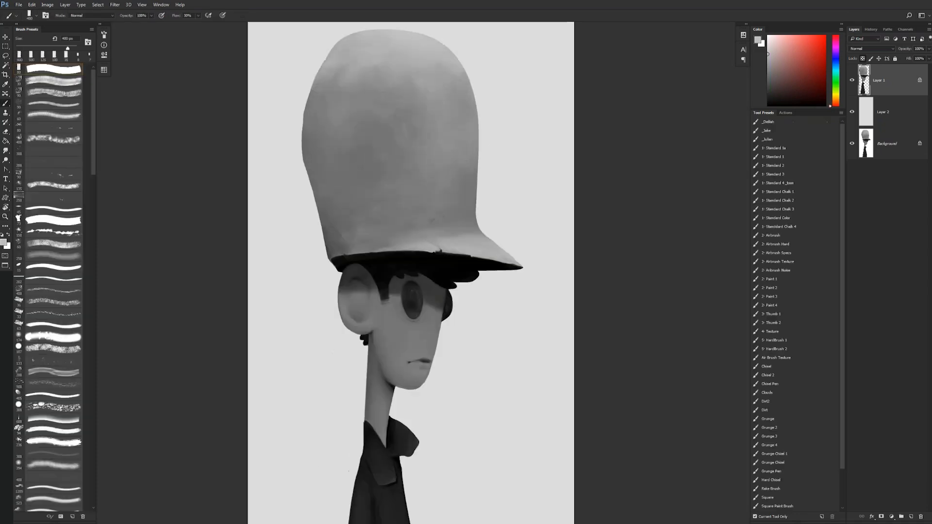
key(ctrl+z)
alt+click(329, 87)
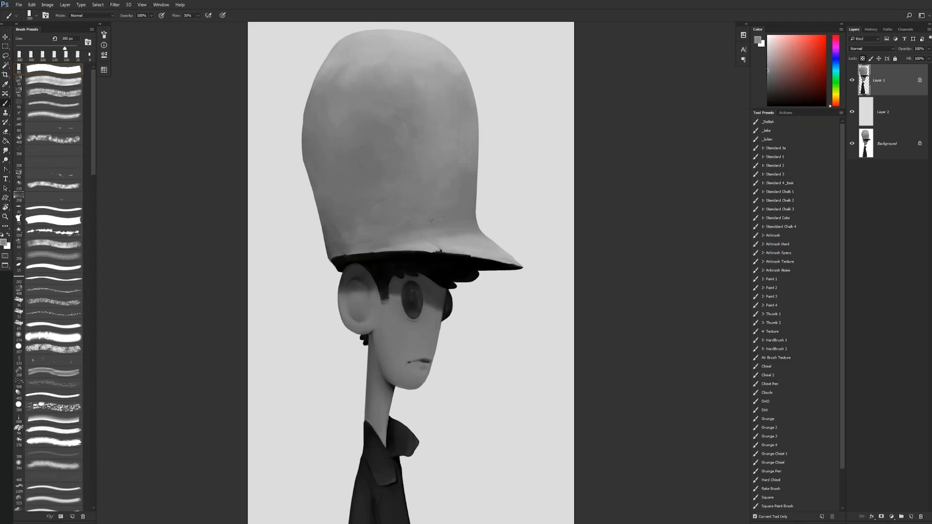
click(359, 49)
click(334, 69)
click(427, 52)
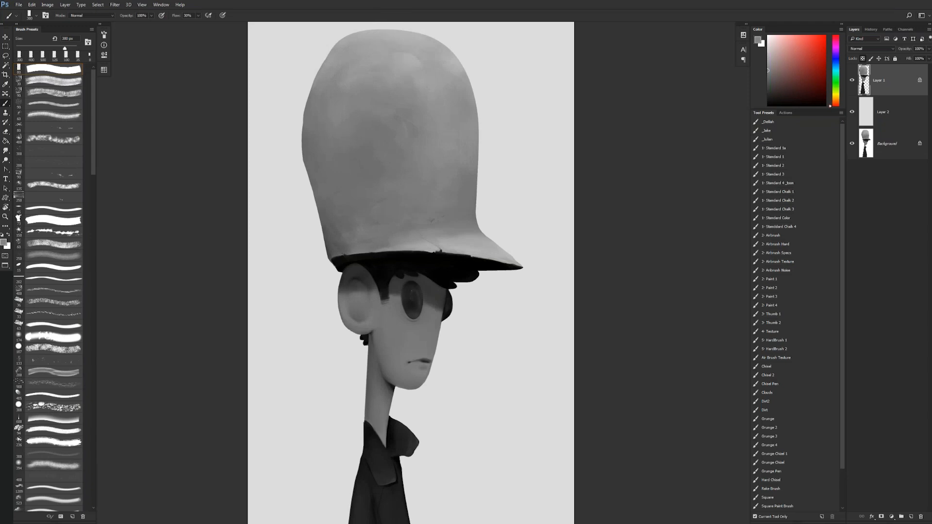
drag(380, 173, 362, 232)
key(ctrl+z)
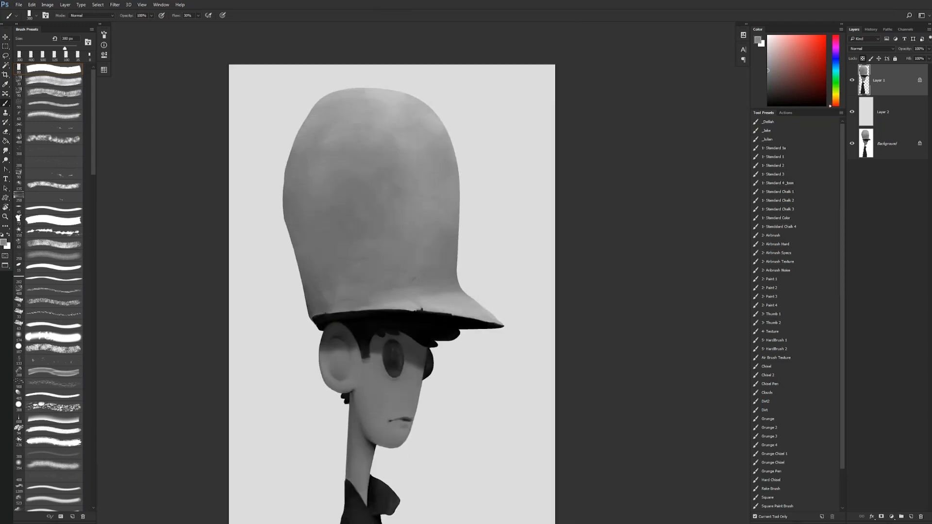
Step: Try lightening the upper back of the hat with the 300 px brush in sampled light grey, and undo the dab
drag(475, 296, 426, 206)
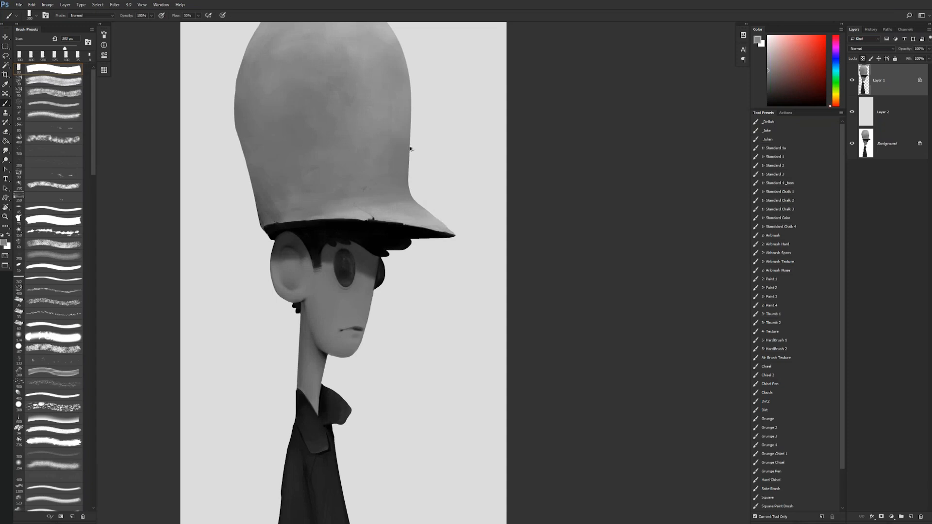
drag(410, 149, 427, 170)
alt+click(406, 123)
alt+click(376, 84)
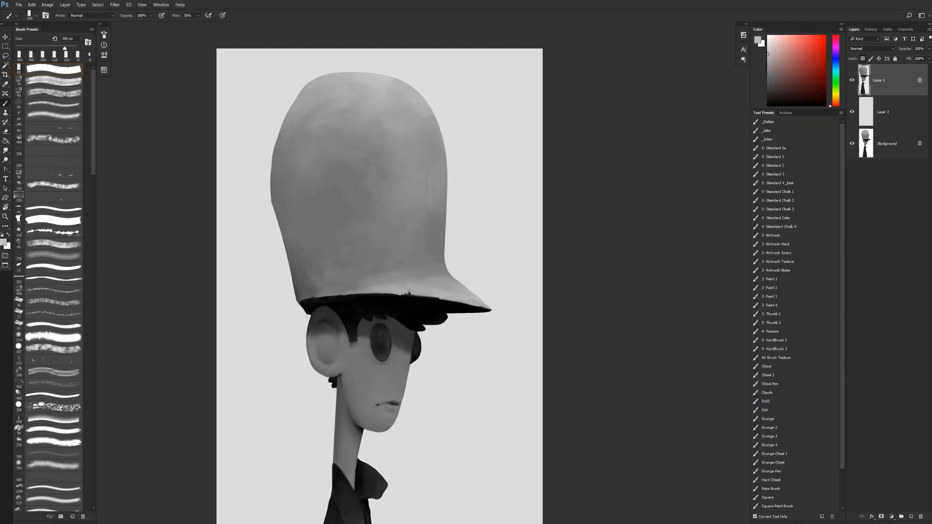
click(313, 128)
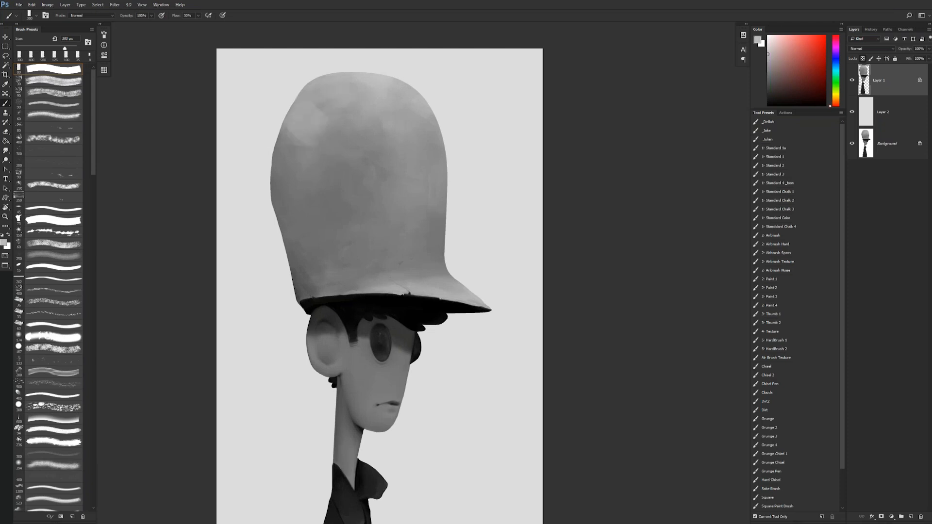
key(ctrl+z)
Step: Even out the upper crown of the hat with the 300 px brush in a grey sampled from it
alt+click(357, 115)
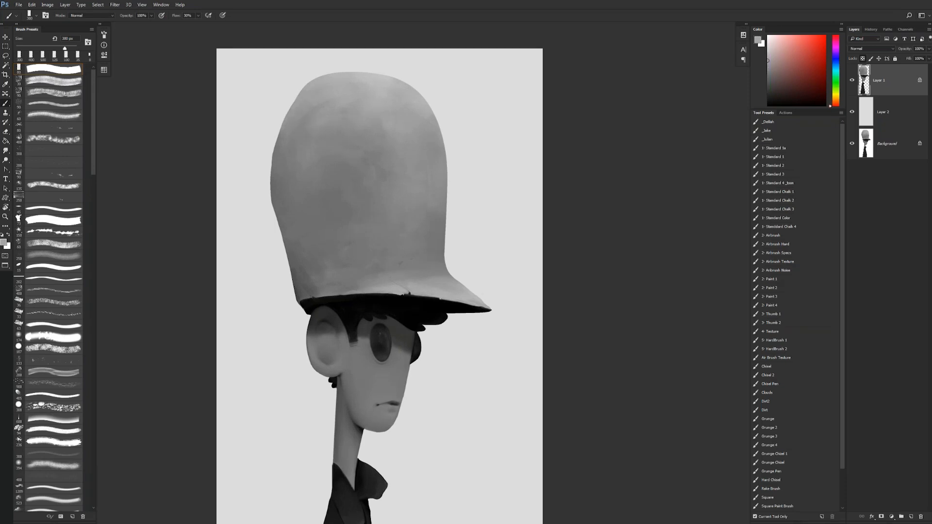
drag(380, 221, 373, 194)
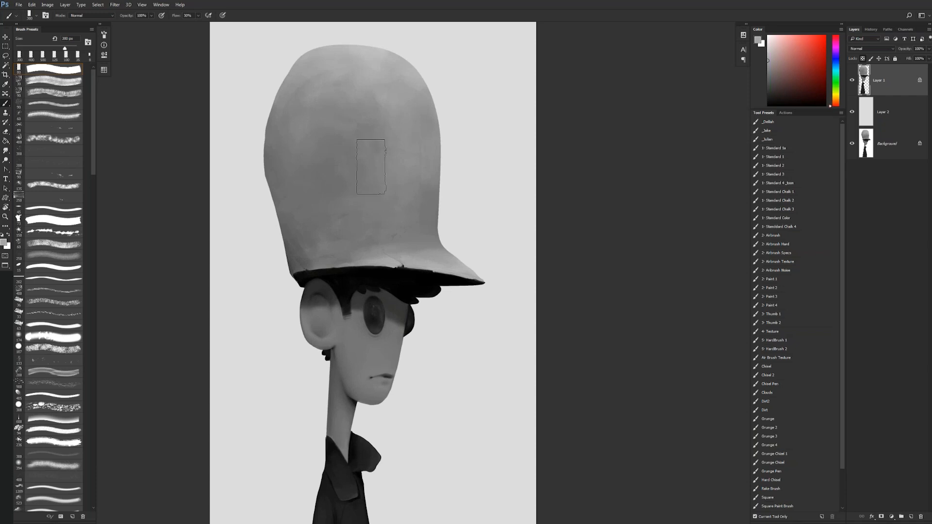
drag(395, 127, 398, 144)
Step: Refine the tones along the crown's front edge with sampled greys, reducing the brush from 100 px to 40 px
alt+click(375, 64)
key(bracketleft)
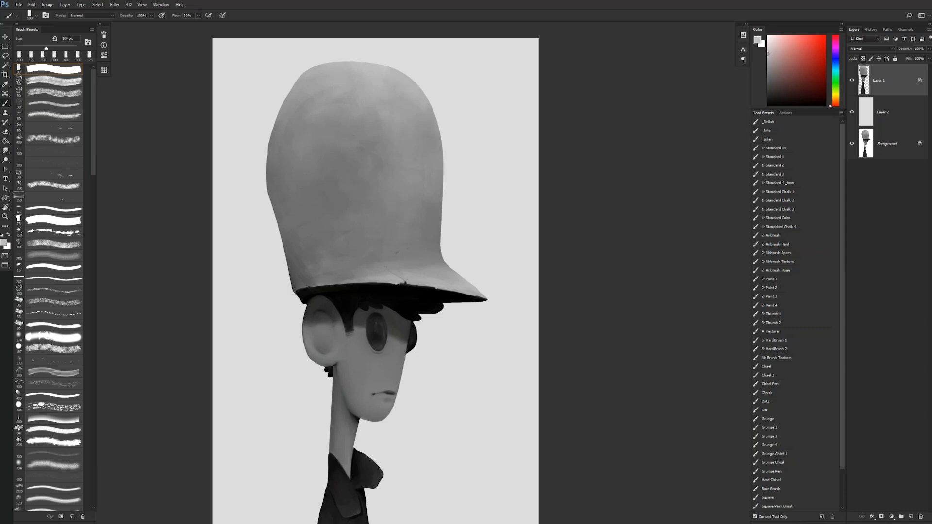
drag(404, 169, 379, 149)
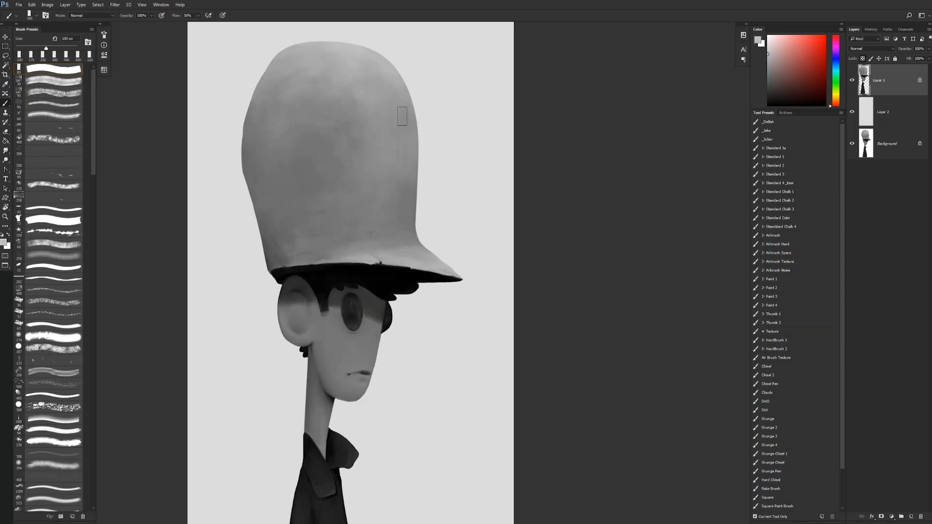
key(bracketleft)
key(bracketleft)
key(bracketleft)
key(bracketleft)
key(bracketleft)
key(bracketleft)
key(bracketleft)
drag(417, 188, 443, 208)
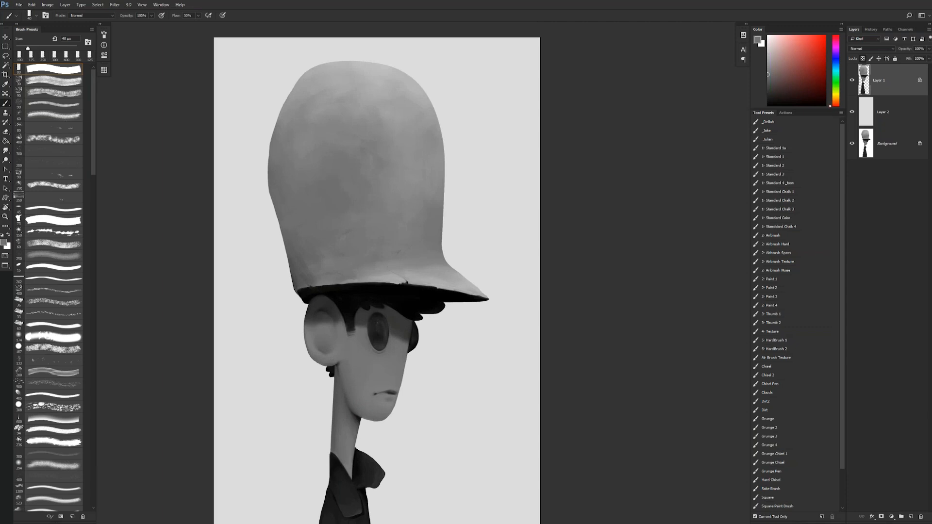
Step: Blend grey across the middle of the crown with a 125 px brush, flipping the canvas horizontally and back to check it
drag(312, 239, 307, 224)
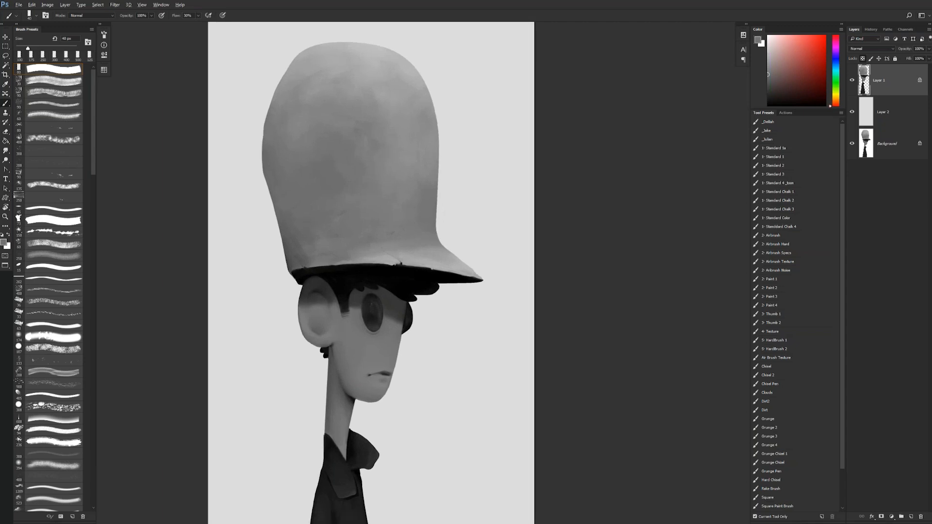
key(bracketright)
key(bracketright)
key(bracketright)
key(bracketright)
key(bracketright)
key(bracketright)
key(bracketright)
key(ctrl+shift+h)
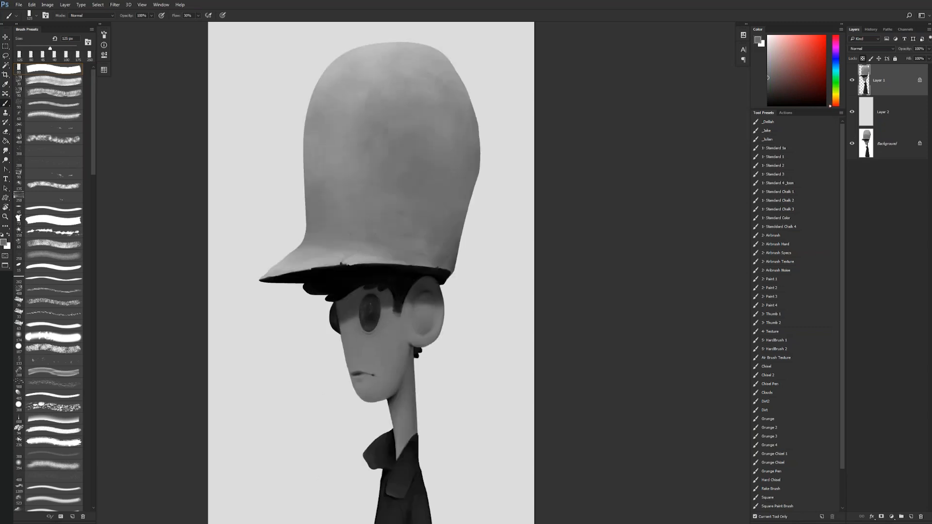
click(360, 103)
key(ctrl+shift+h)
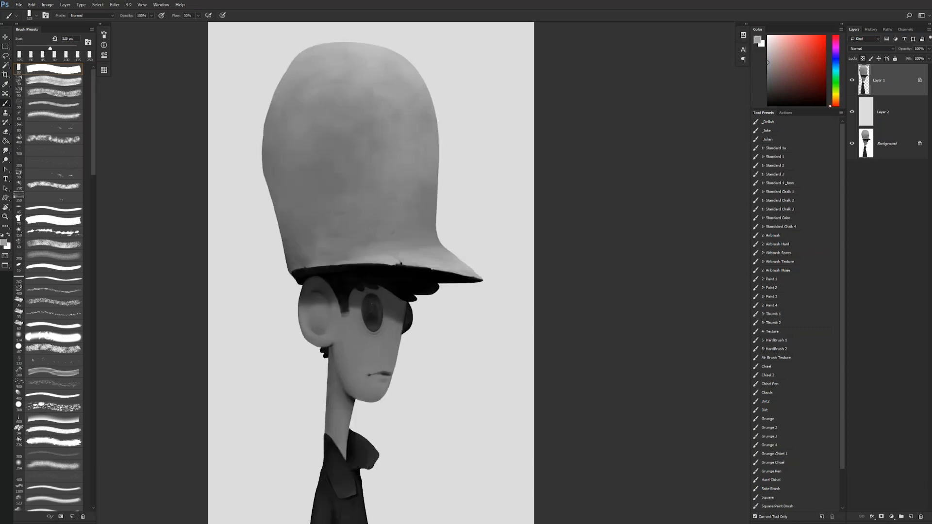
Step: Blend sampled mid greys into the crown and its lower back area with the 125 px brush
alt+click(432, 113)
alt+click(371, 139)
drag(371, 271, 391, 229)
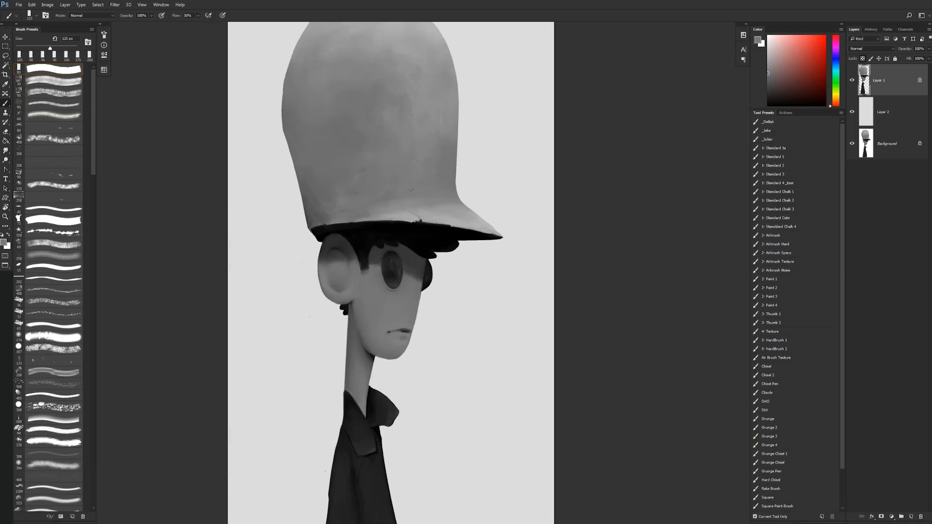
drag(339, 199, 341, 204)
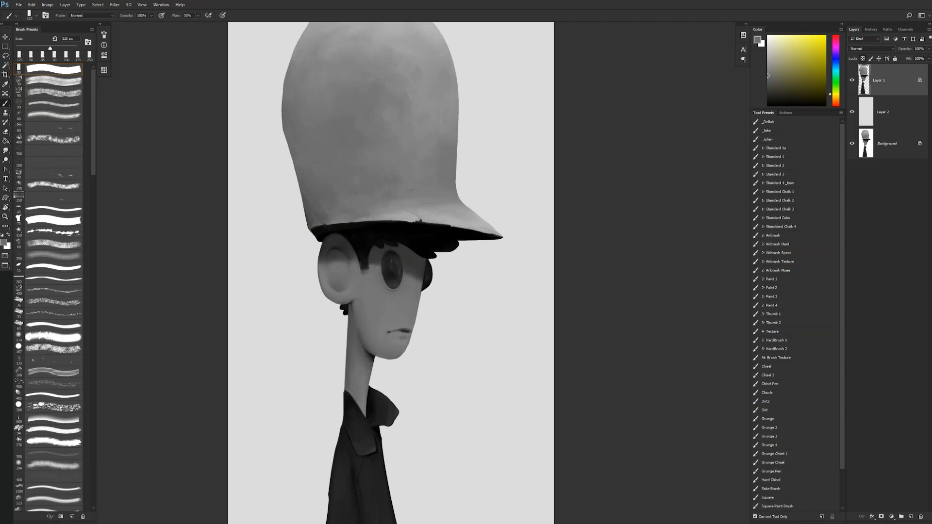
alt+click(324, 211)
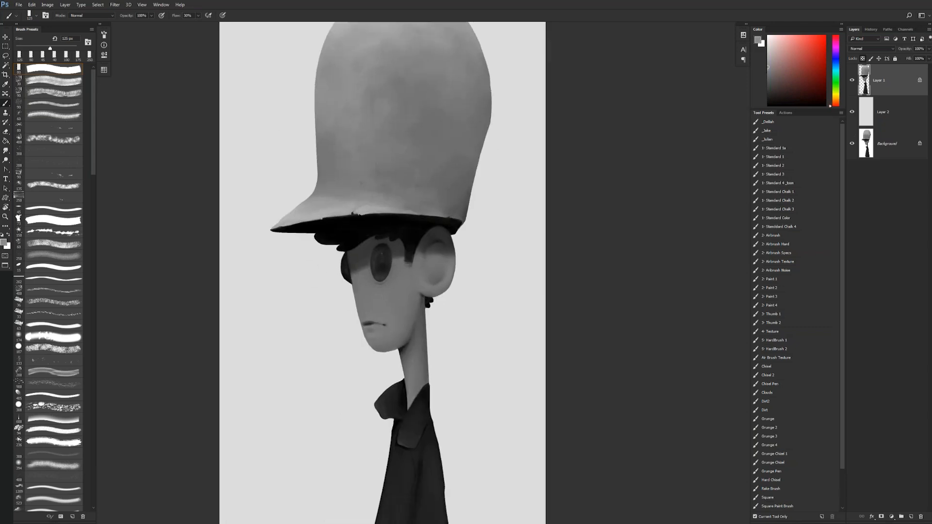
Step: Smooth the brush marks on the hat's crown with the Smudge tool at 20% strength
drag(384, 161, 378, 210)
key(r)
key(bracketright)
key(bracketright)
key(bracketright)
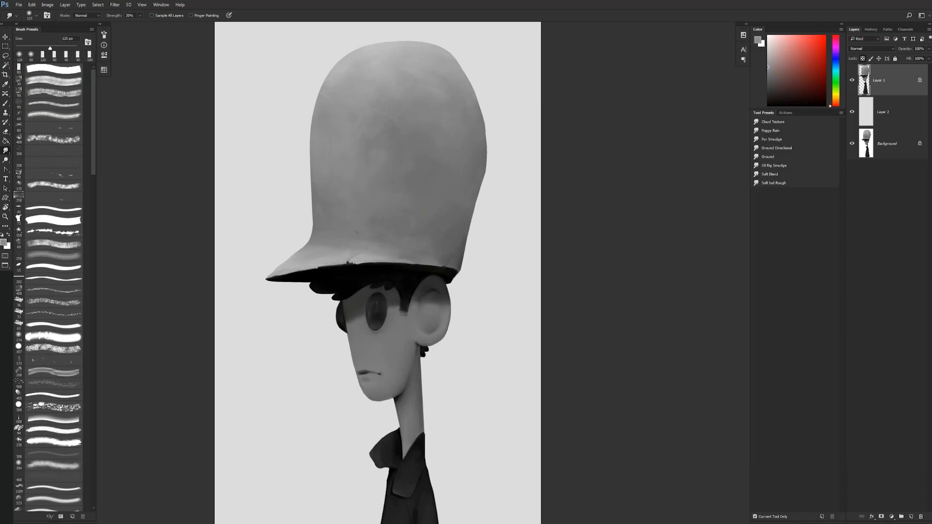
Step: Flip the canvas horizontally, check the full figure, and return to the Brush tool around the face and coat
key(z)
alt+click(447, 232)
alt+click(447, 232)
key(ctrl+shift+h)
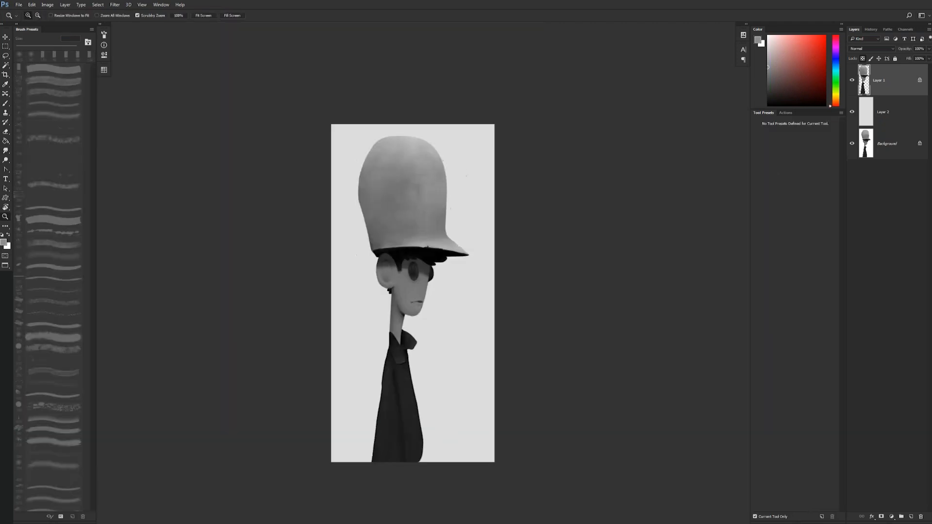
click(417, 276)
click(416, 277)
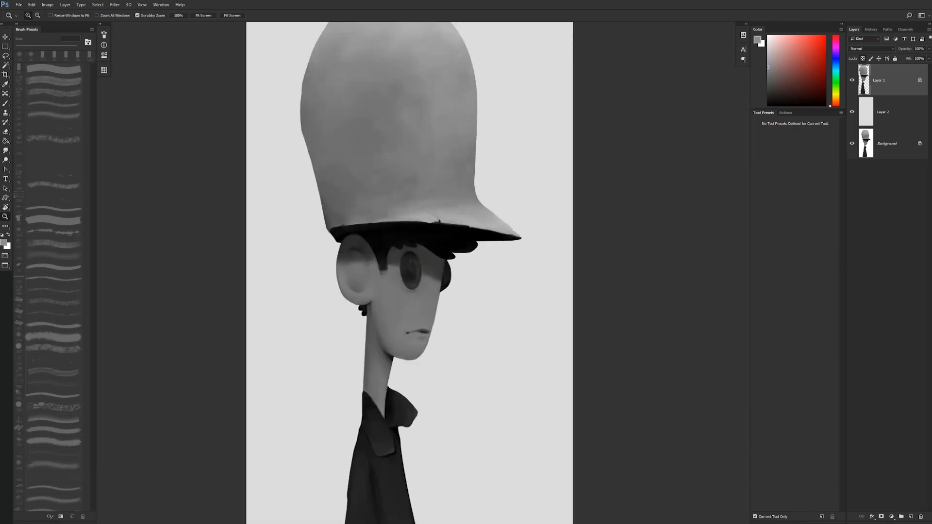
scroll(417, 276, down, 5)
key(b)
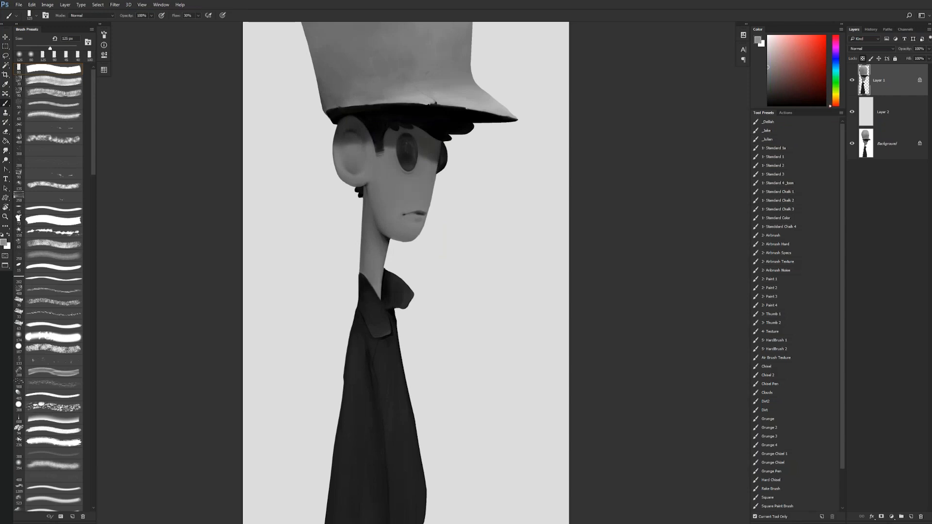
drag(410, 255, 395, 279)
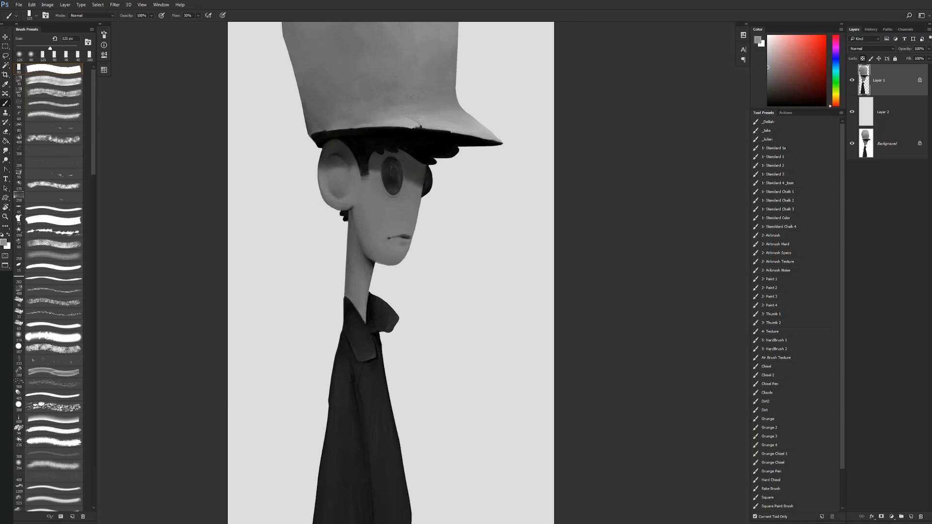
Step: Define the seam where the front brim meets the crown in sampled light grey, adjusting the brush to 80 px
alt+click(403, 120)
drag(403, 120, 350, 164)
key(bracketleft)
key(bracketleft)
key(bracketleft)
key(bracketleft)
key(bracketleft)
key(bracketleft)
key(bracketleft)
key(bracketleft)
key(bracketleft)
key(bracketleft)
key(bracketleft)
key(bracketleft)
key(bracketleft)
key(bracketleft)
key(bracketleft)
key(bracketleft)
key(bracketleft)
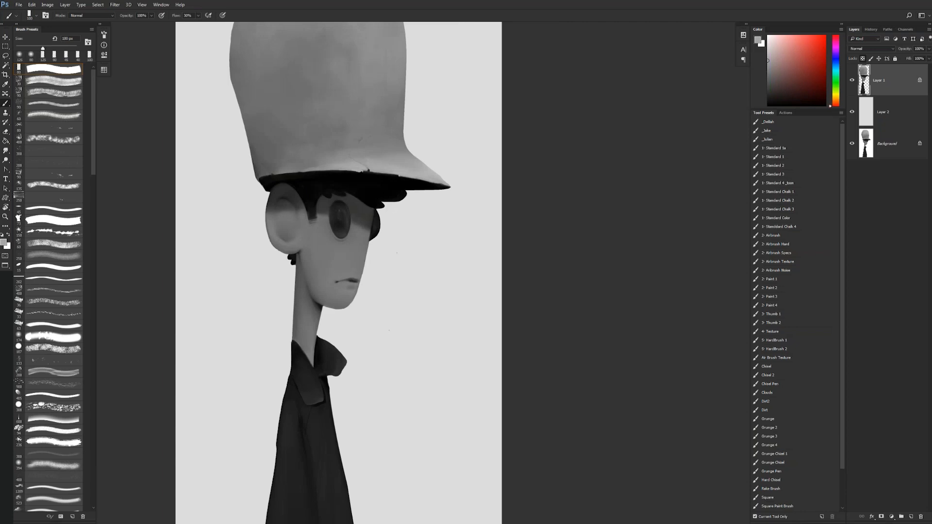
click(301, 172)
key(bracketright)
key(bracketright)
key(bracketright)
key(bracketright)
key(bracketright)
drag(378, 156, 404, 155)
key(bracketright)
key(bracketright)
key(bracketright)
key(bracketright)
key(bracketright)
key(bracketright)
key(bracketright)
key(bracketright)
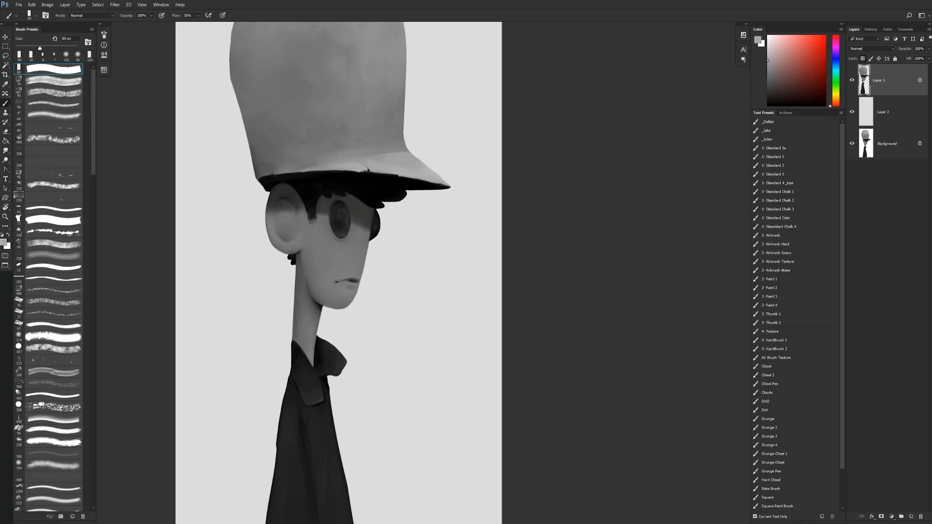
Step: Soften the seam between the brim and the crown with the Smudge tool at 125 px and 20% strength
key(r)
click(411, 141)
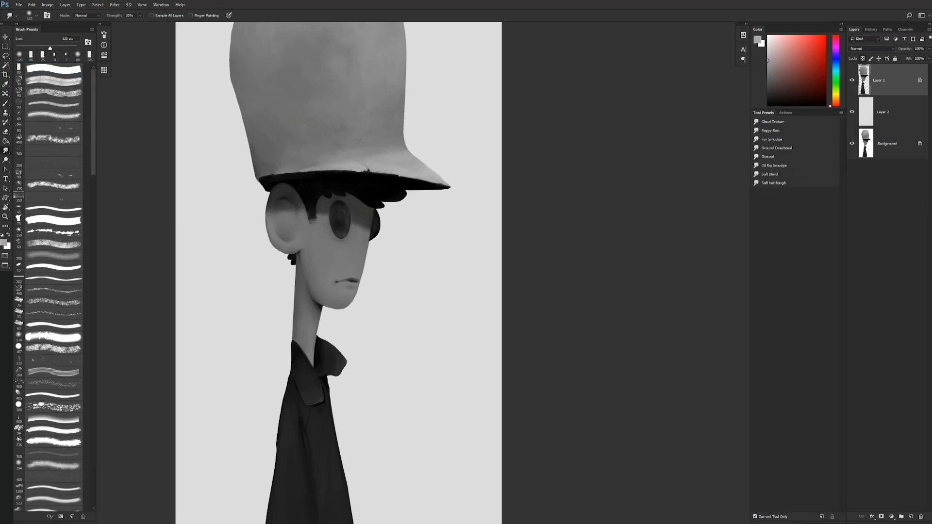
drag(381, 212, 413, 321)
Step: Lighten the upper front of the crown with a 125 px brush in sampled light grey
key(b)
alt+click(418, 272)
key(bracketleft)
key(bracketleft)
key(bracketleft)
key(bracketleft)
key(bracketleft)
key(bracketleft)
key(bracketleft)
key(bracketleft)
key(bracketleft)
key(bracketleft)
key(bracketleft)
key(bracketleft)
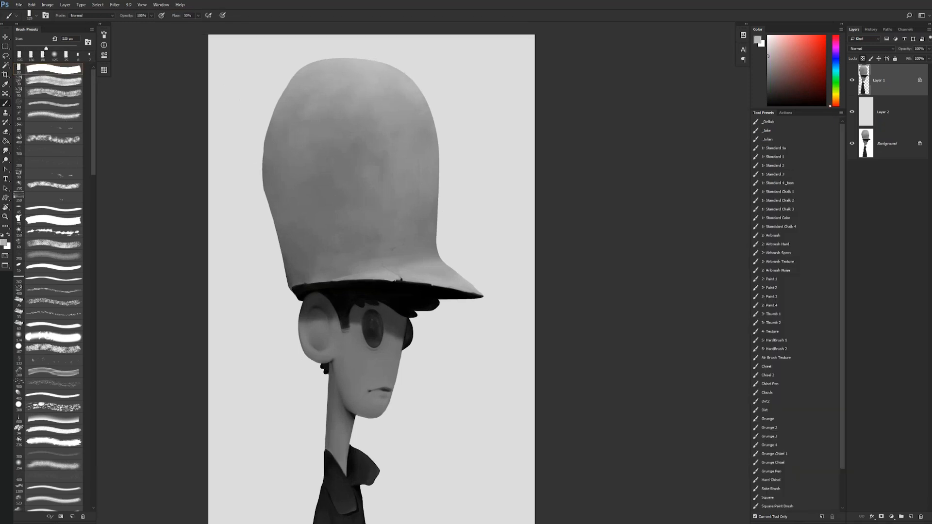
drag(388, 90, 414, 97)
key(bracketright)
key(bracketright)
key(bracketright)
key(bracketright)
key(bracketright)
key(bracketright)
key(bracketright)
key(bracketright)
key(bracketright)
key(bracketright)
Step: Smudge the crown's grey tones together with a 175 px Smudge tool at 20% strength
key(r)
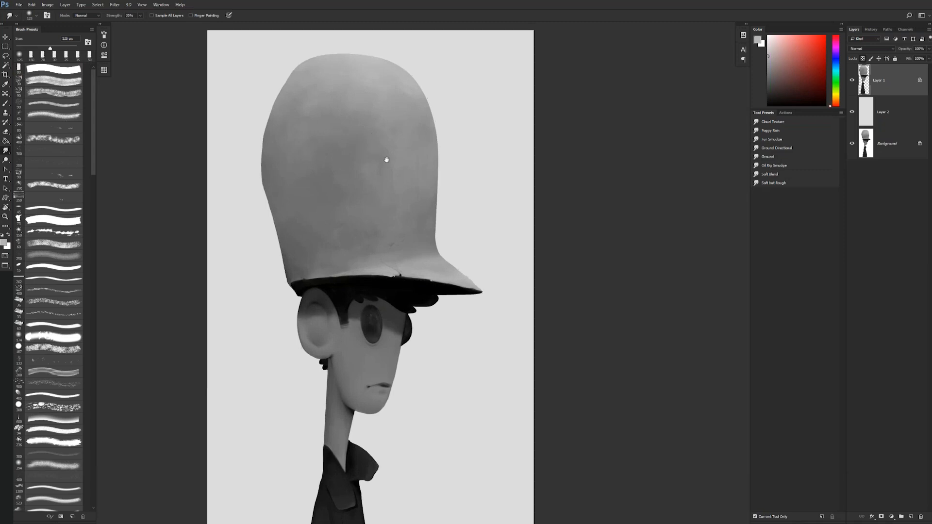
key(bracketright)
key(bracketright)
scroll(371, 195, down, 2)
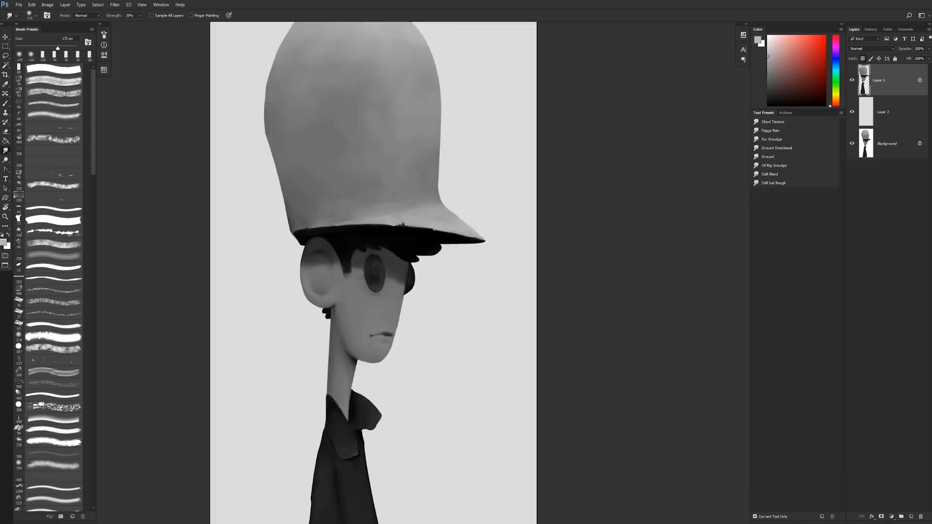
Step: Flip the canvas horizontally and even out the crown's upper front with a 150 px brush in light greys sampled from the hat
key(ctrl+shift+h)
scroll(396, 199, up, 3)
key(b)
alt+click(346, 112)
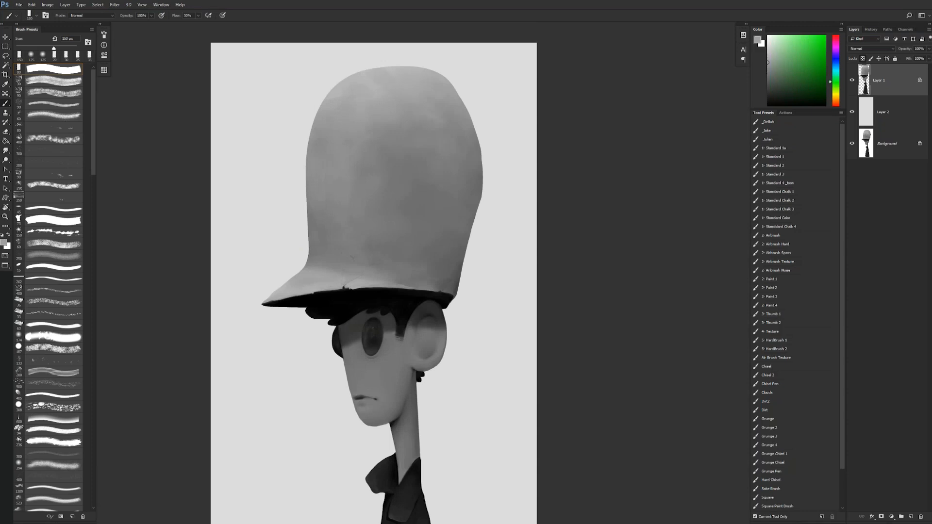
alt+click(361, 79)
alt+click(362, 79)
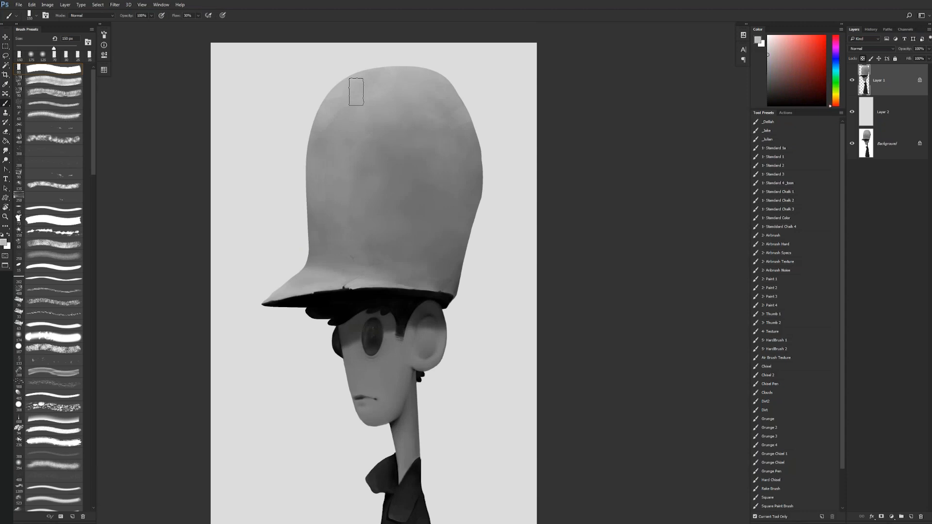
alt+click(335, 124)
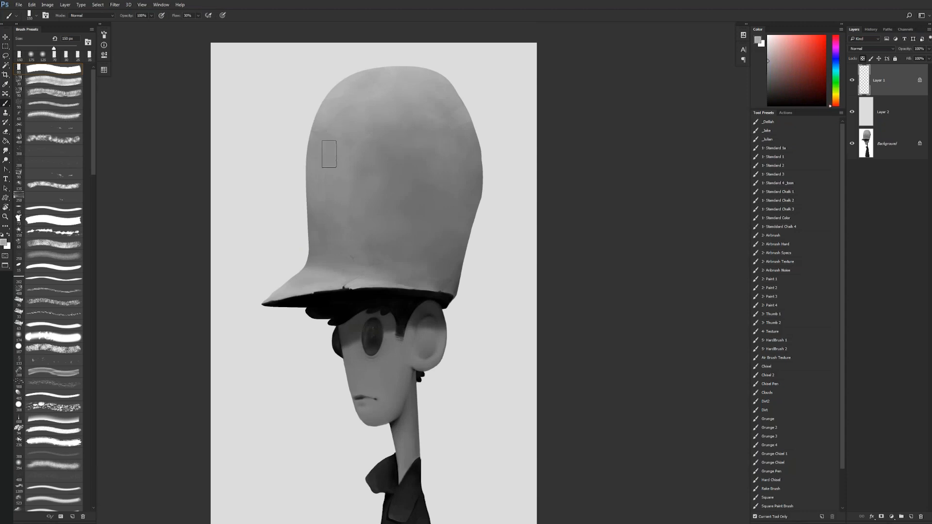
Step: Paint a light rim down the crown's lower back edge with the 150 px brush and work sampled mid-grey along its inner side
drag(476, 214, 460, 291)
drag(465, 257, 459, 292)
alt+click(449, 262)
drag(457, 257, 453, 289)
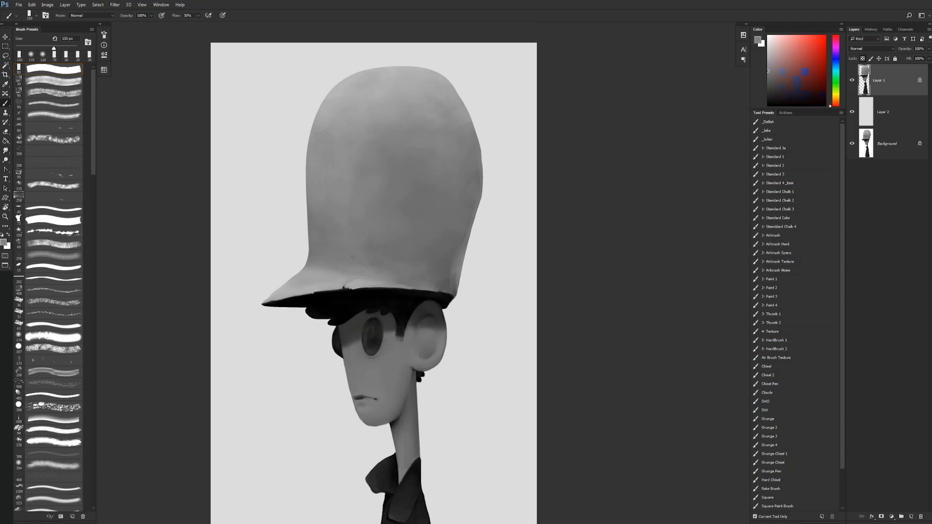
key(r)
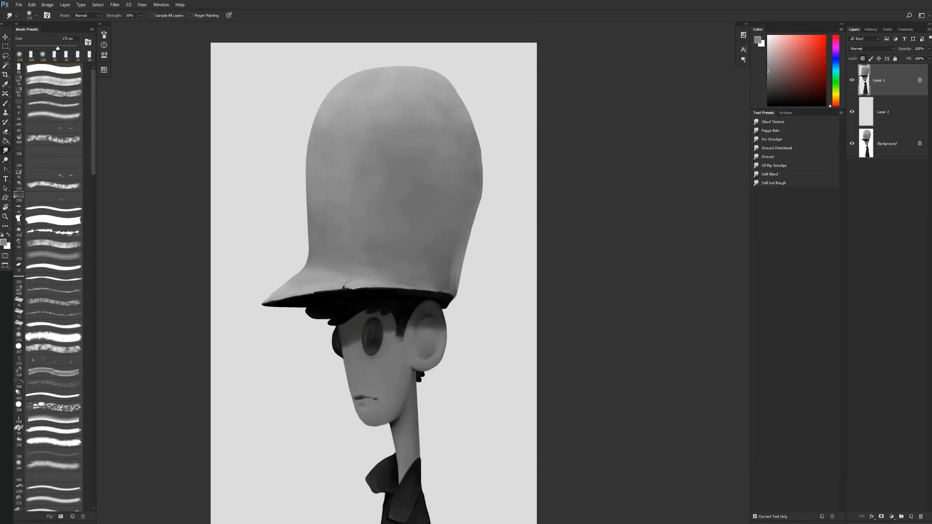
Step: Shade the lower front of the crown above the brim in sampled grey and blend it with the 175 px Smudge tool
key(b)
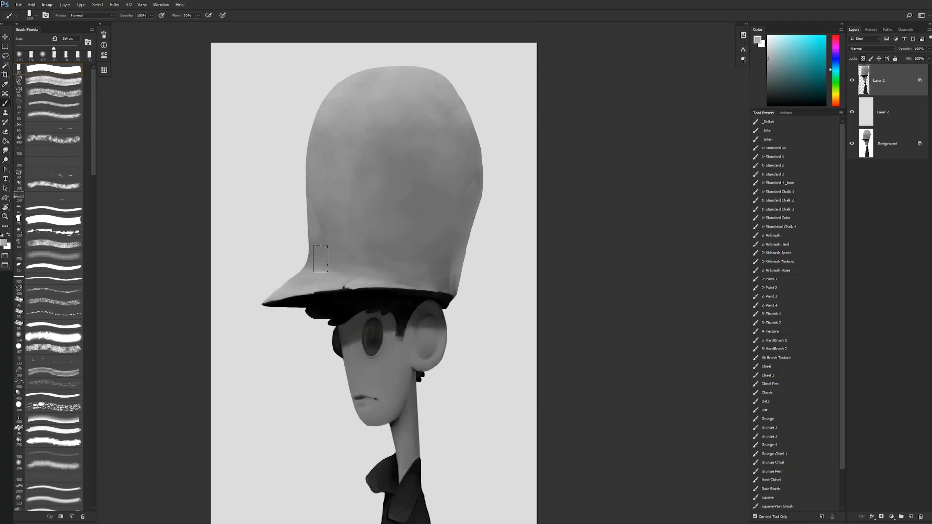
key(r)
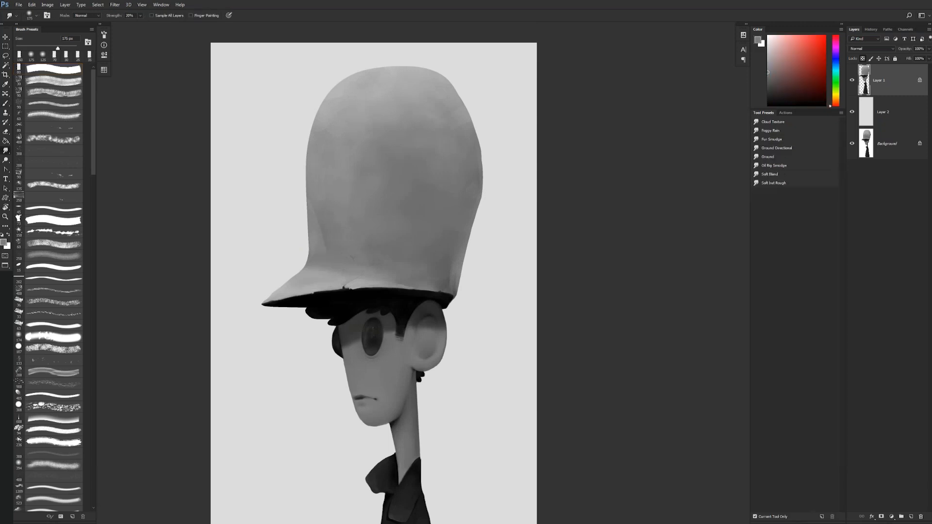
mouse_move(423, 258)
mouse_down()
mouse_move(423, 194)
mouse_move(406, 148)
mouse_up()
key(b)
key(x)
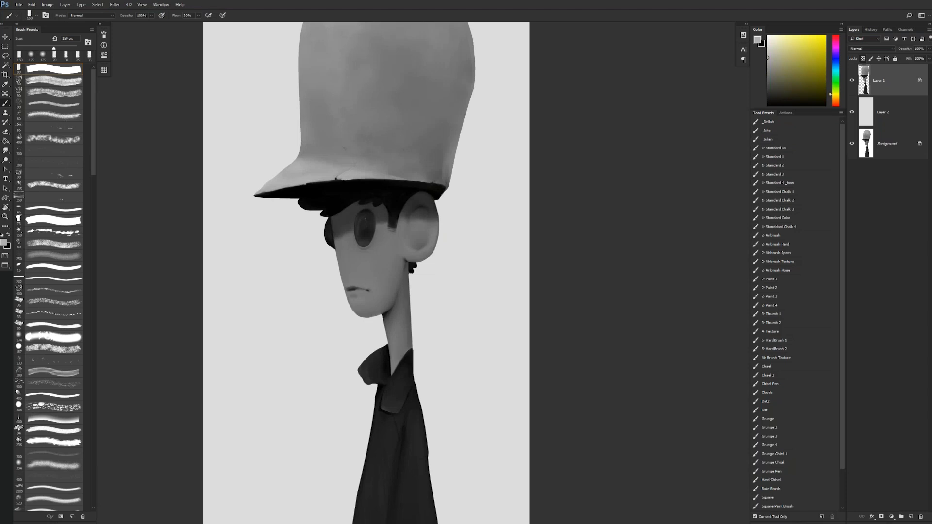
key(r)
drag(403, 169, 394, 170)
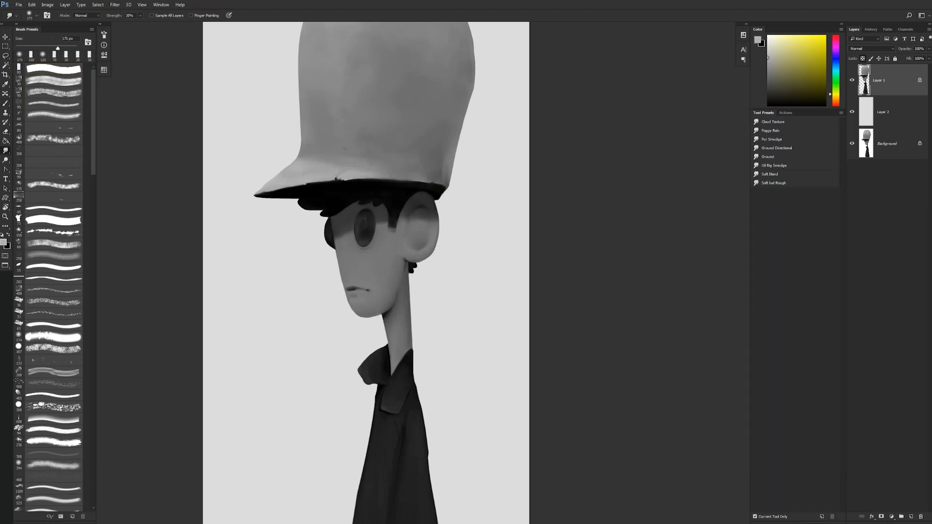
Step: Try a 35 px grey stroke along the hat's lower edge above the ear on the flipped canvas
key(b)
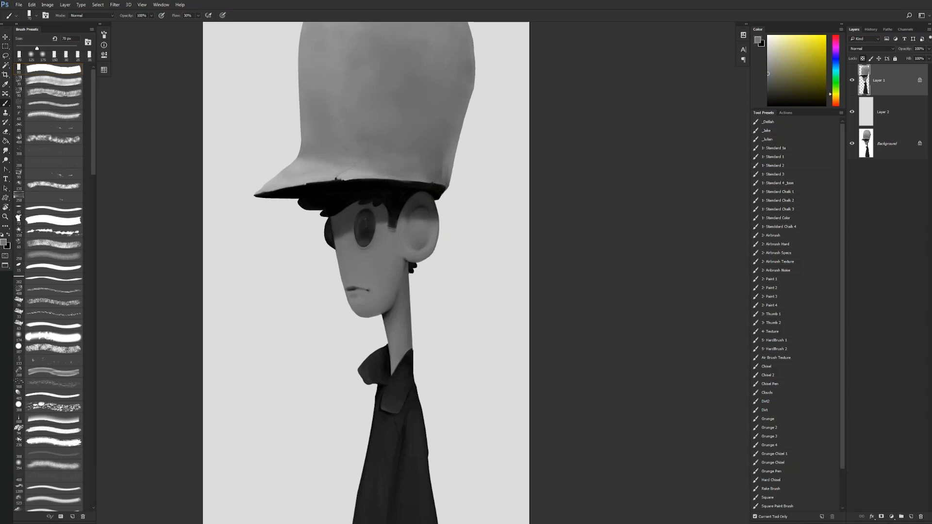
key(ctrl+shift+h)
key([)
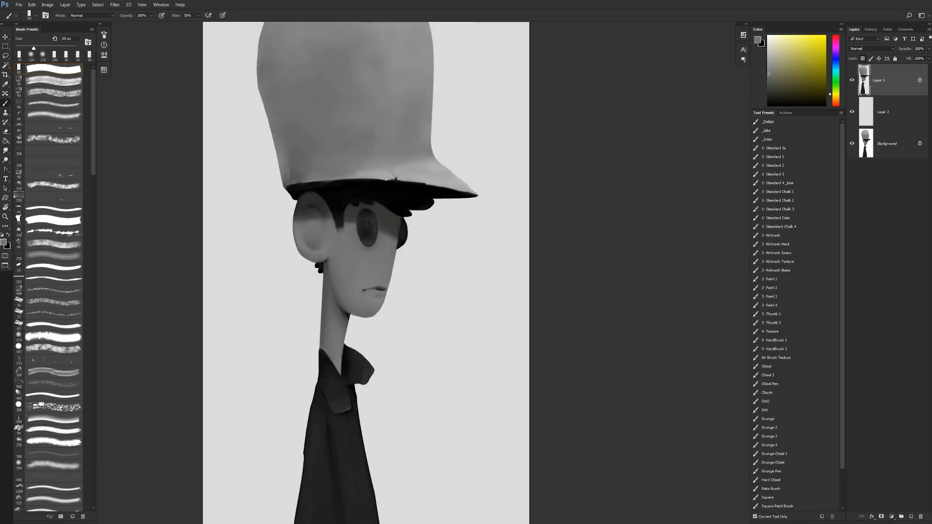
key([)
key([)
key([)
key([)
drag(344, 184, 319, 184)
key(ctrl+z)
Step: Even out the dark underside of the hat above the ear in sampled near-black tones, enlarging the brush to 45 px
alt+click(342, 185)
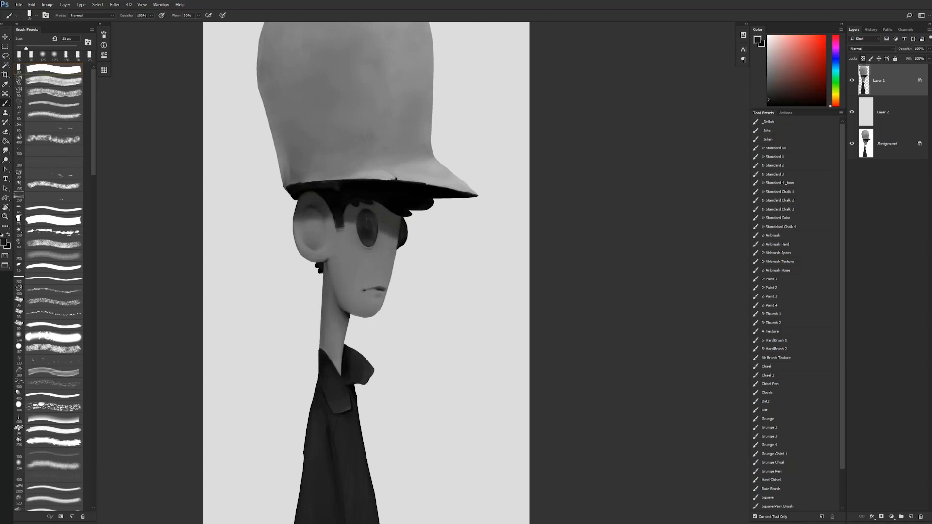
alt+click(334, 192)
alt+click(332, 191)
alt+click(333, 192)
key(bracketright)
key(ctrl+shift+h)
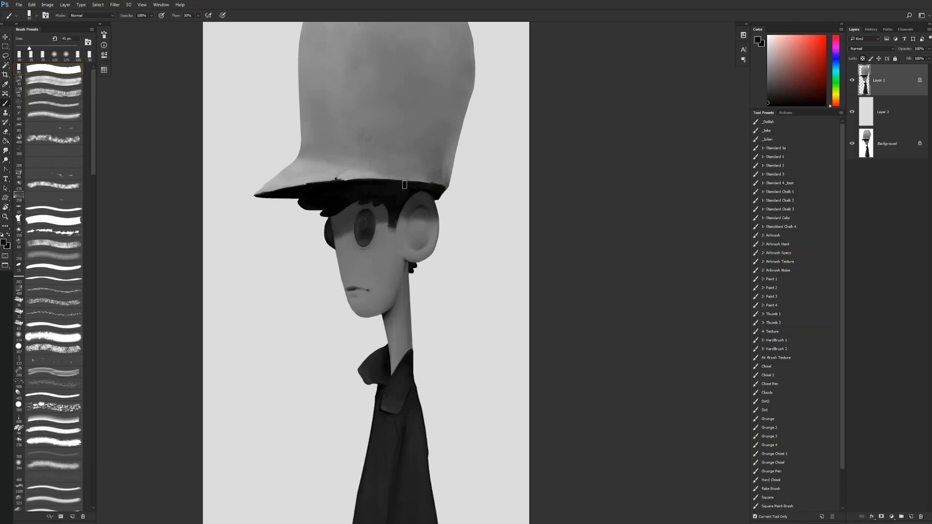
Step: Paint a thin crease running up into the brim from the notch in its lower edge with a 7 px brush
alt+click(445, 228)
key(z)
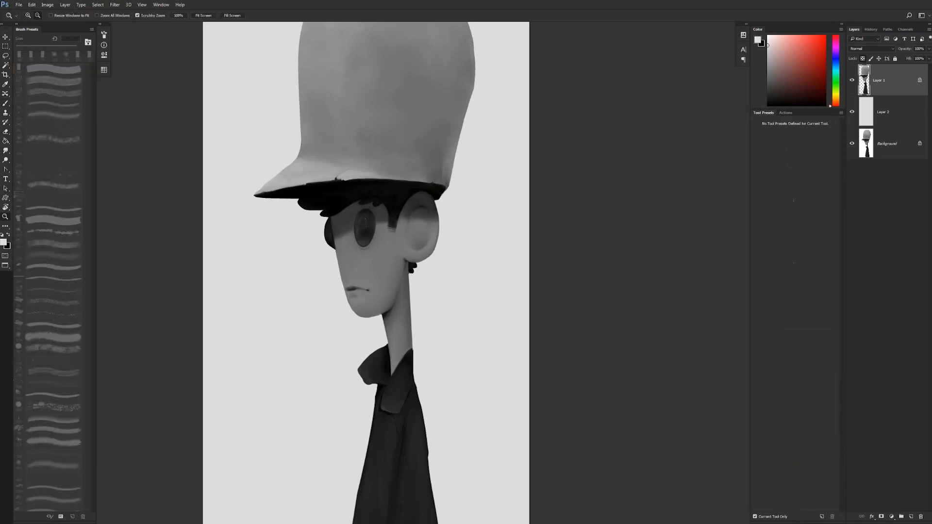
alt+click(436, 228)
alt+click(435, 228)
alt+click(435, 228)
key(ctrl+shift+h)
click(407, 225)
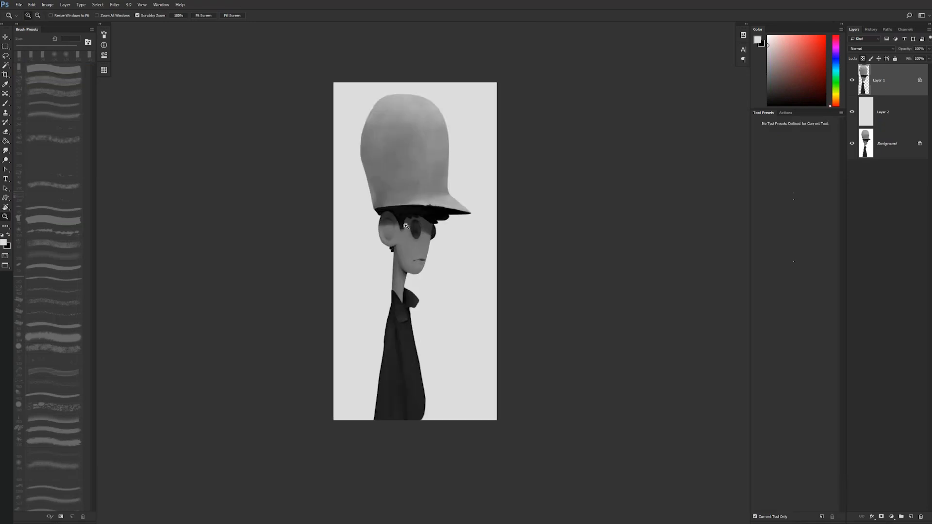
click(407, 225)
click(407, 224)
click(407, 225)
key(b)
key(bracketleft)
key(bracketleft)
key(bracketleft)
key(bracketleft)
key(bracketleft)
alt+click(449, 157)
drag(447, 156, 465, 169)
key(d)
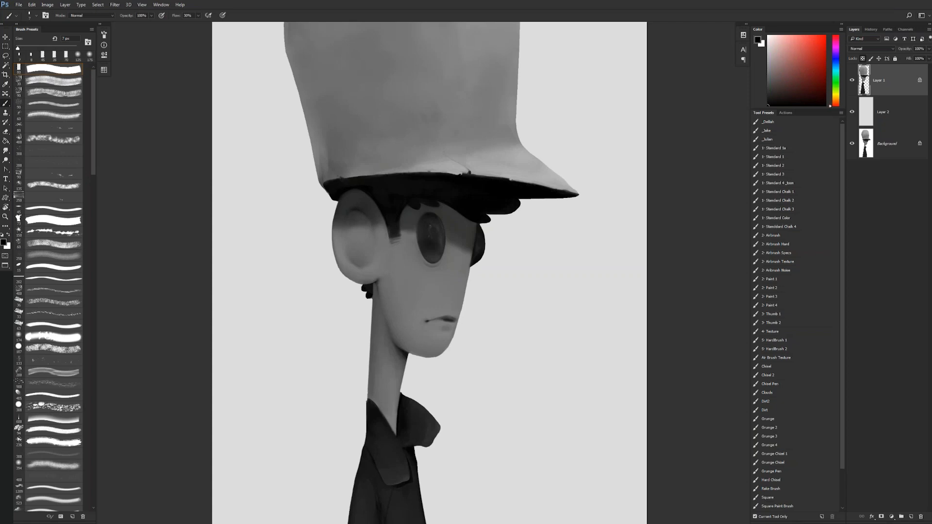
Step: Unlock the transparent pixels of Layer 1 and touch up the hat's outline with the 7 px brush in sampled greys
alt+click(458, 163)
key(slash)
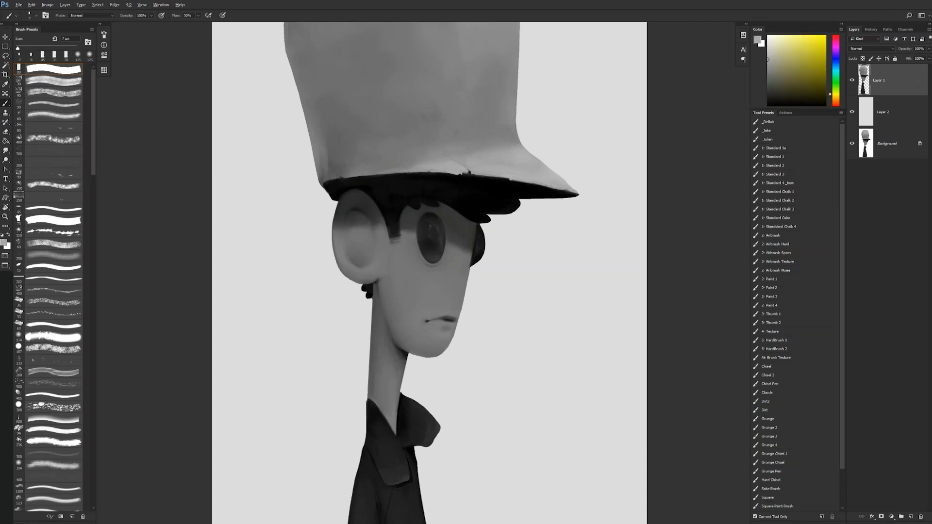
alt+click(573, 190)
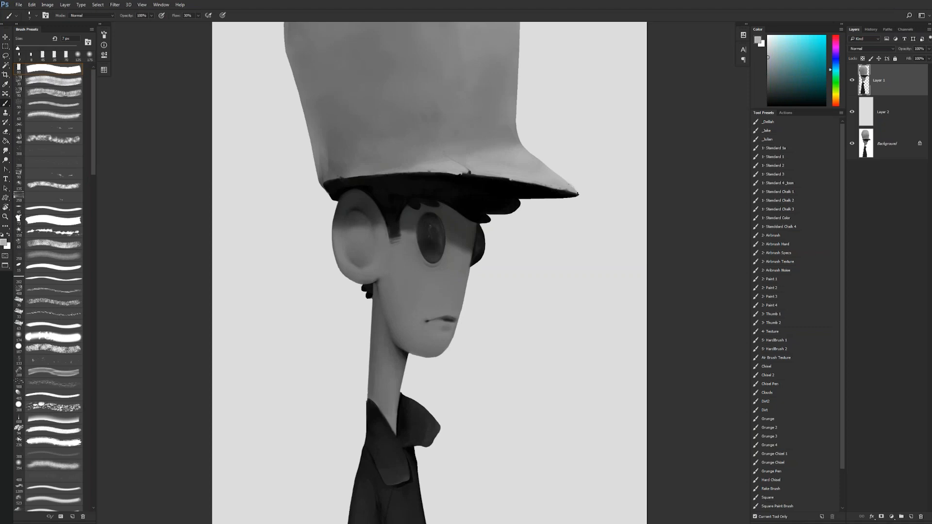
drag(458, 162, 477, 267)
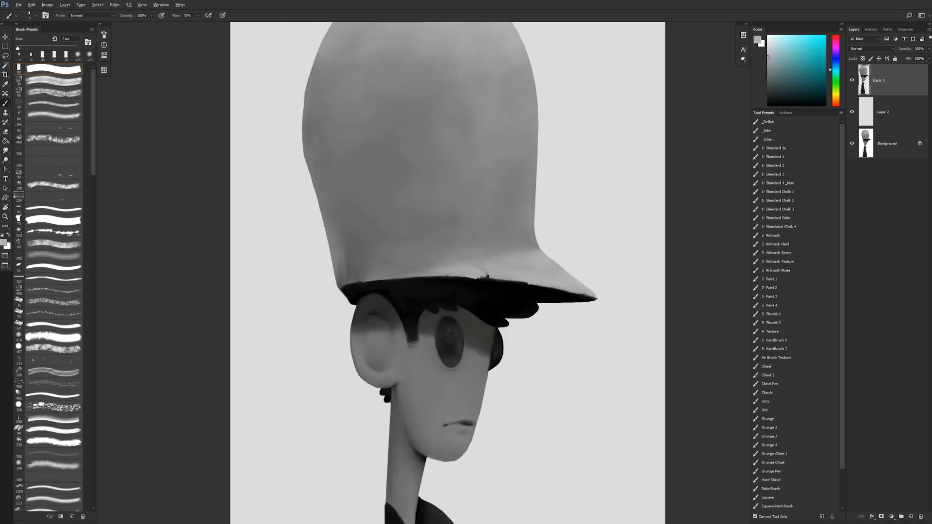
alt+click(324, 58)
drag(516, 200, 501, 54)
drag(500, 214, 493, 142)
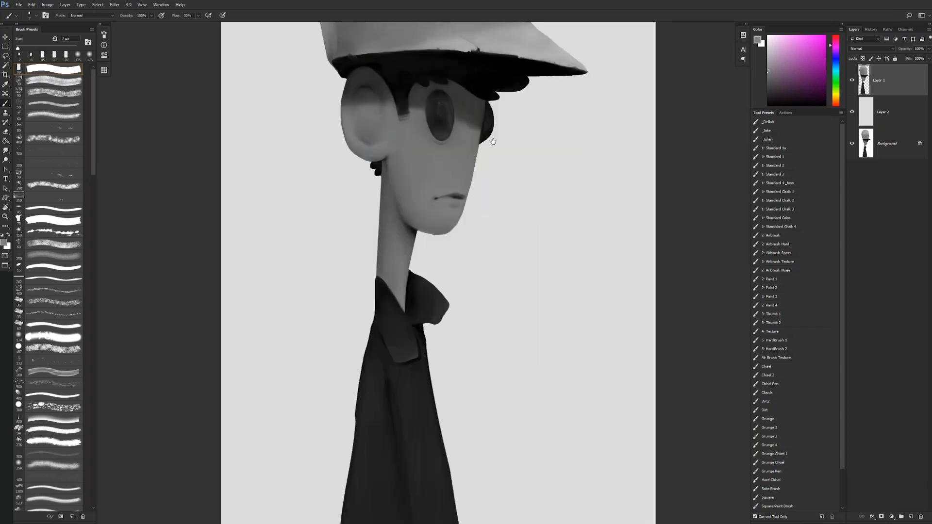
Step: Paint out the dark spot at the mouth's back corner in sampled face grey, enlarging the brush to 40 px
alt+click(473, 136)
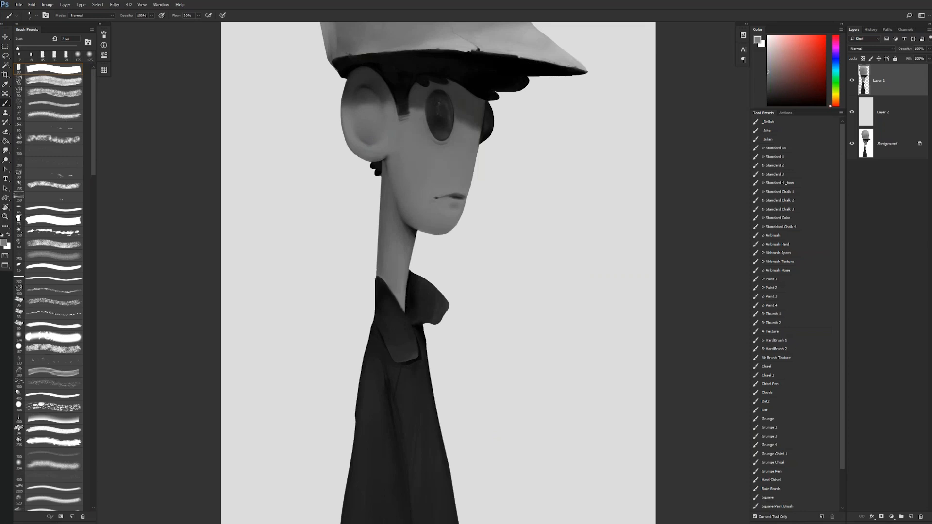
key(bracketright)
key(bracketright)
key(bracketright)
key(bracketright)
key(bracketright)
click(436, 198)
key(bracketright)
key(bracketright)
key(bracketright)
click(436, 198)
key(bracketright)
Step: Flip the canvas horizontally and refine the dark tones of the near eye with a 9 px brush in sampled greys
key(z)
alt+click(444, 208)
alt+click(443, 207)
key(ctrl+shift+h)
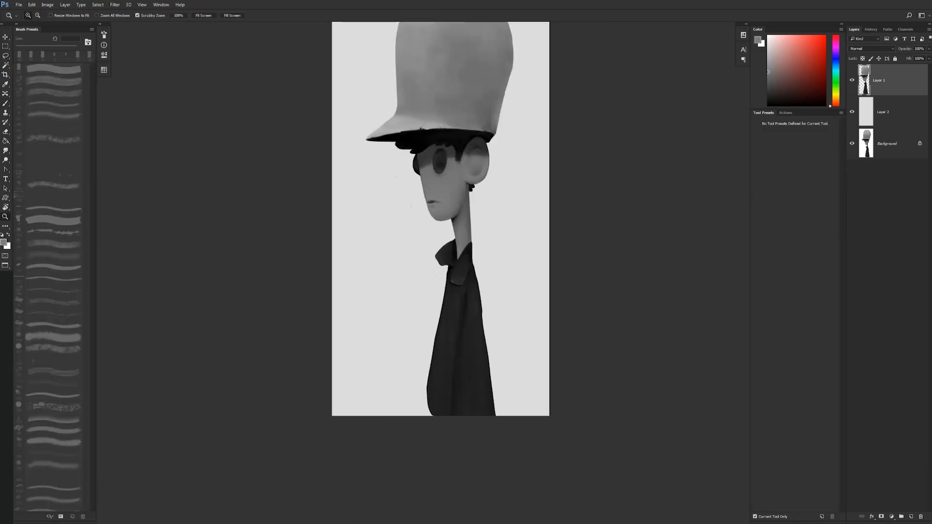
click(450, 192)
click(450, 192)
key(b)
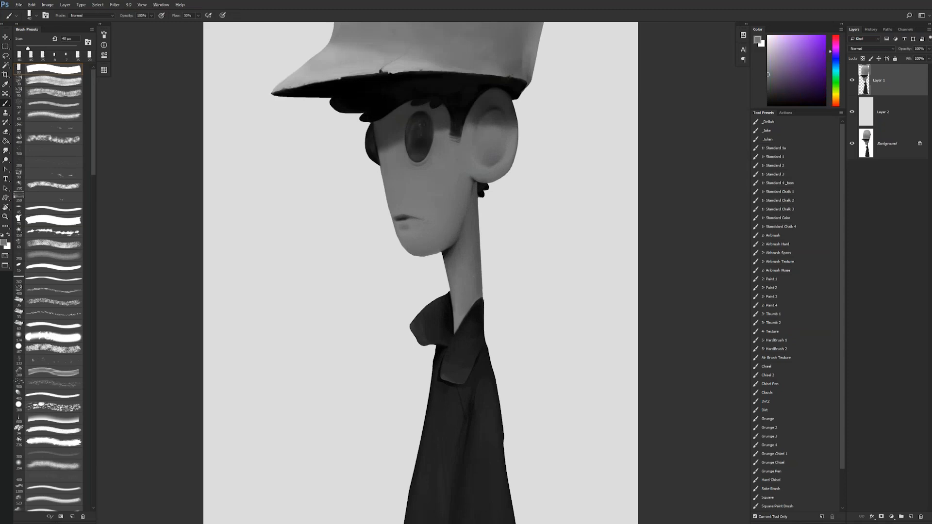
key(bracketleft)
key(bracketleft)
key(bracketleft)
key(bracketleft)
key(bracketleft)
key(bracketleft)
alt+click(420, 127)
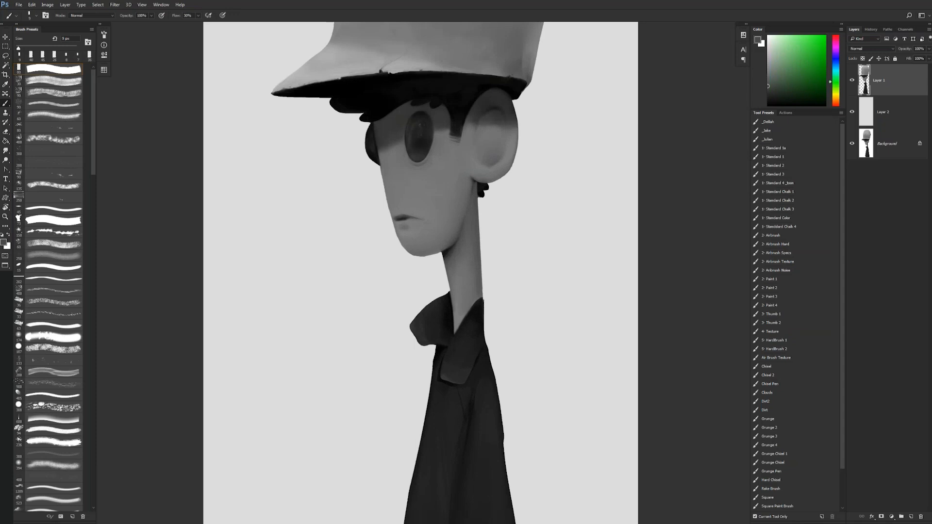
alt+click(437, 126)
alt+click(420, 128)
Step: Soften the shadow edge inside the ear with the Smudge tool at 25 px and 20% strength
key(r)
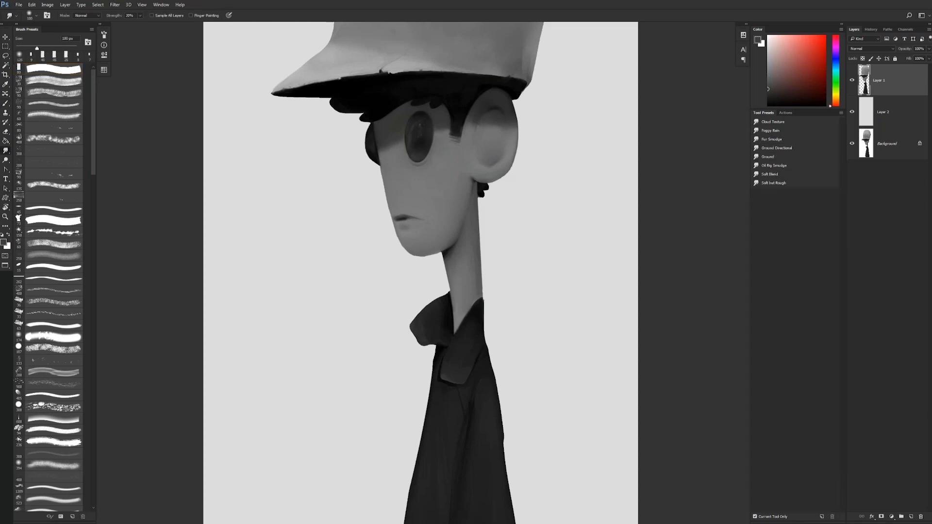
key([)
key([)
key([)
key([)
key([)
key([)
key([)
key([)
key([)
key([)
drag(488, 115, 487, 129)
Step: Examine the face up close and the whole figure in full-screen mode
key(b)
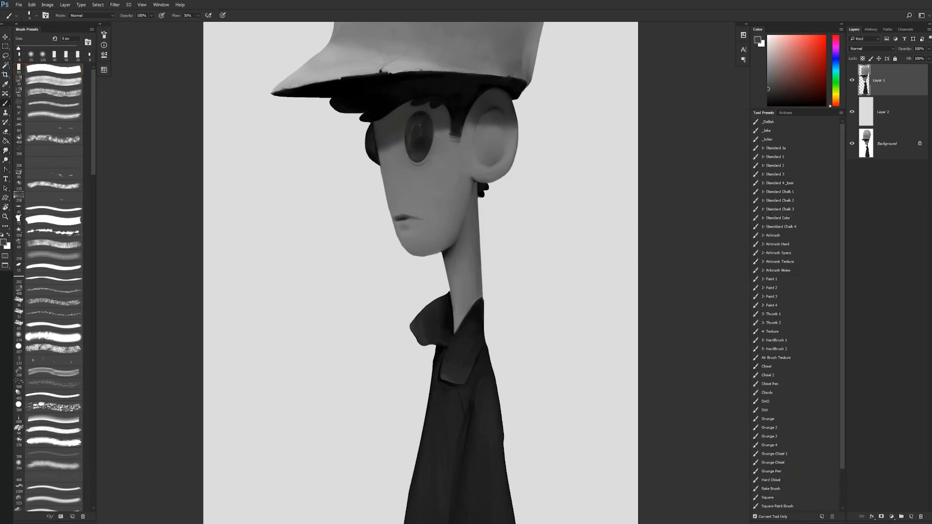
key(f)
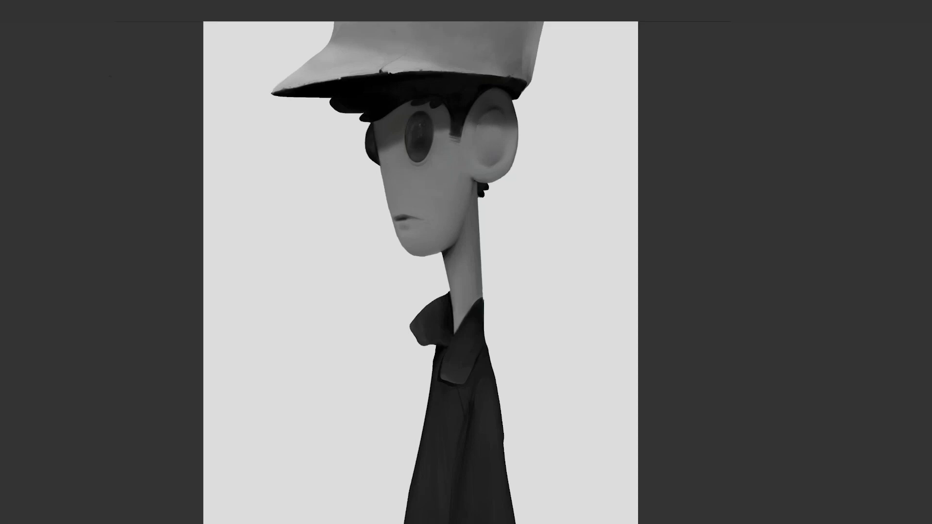
key(f)
key(ctrl+f)
key(Tab)
drag(466, 272, 454, 273)
key(z)
click(468, 194)
click(457, 194)
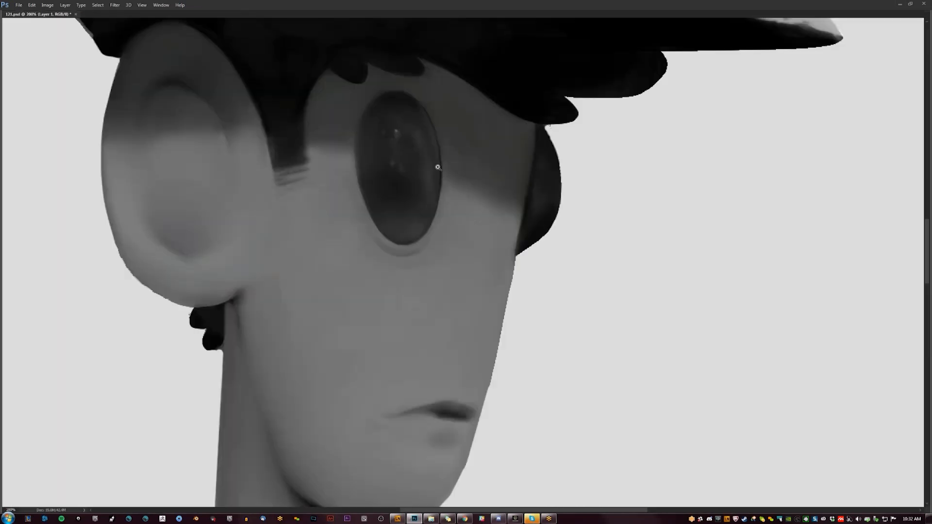
key(b)
key(ctrl+0)
key(f)
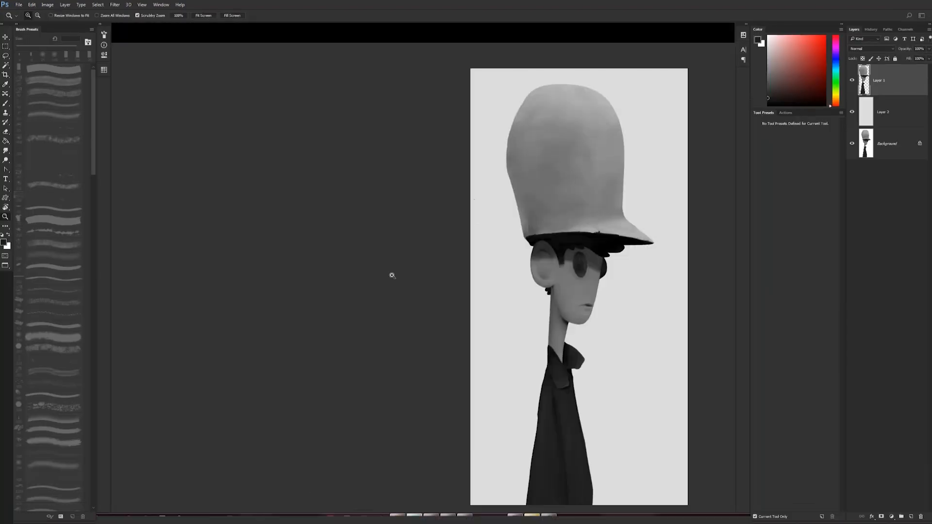
key(f)
key(Tab)
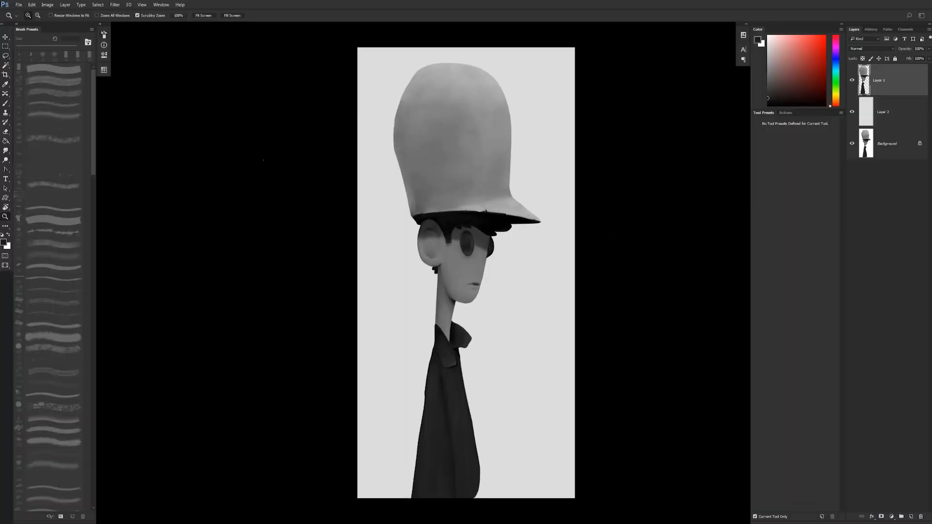
Step: Review the Smudge tool's brush tip shape, Scattering and Transfer settings
click(104, 35)
key(r)
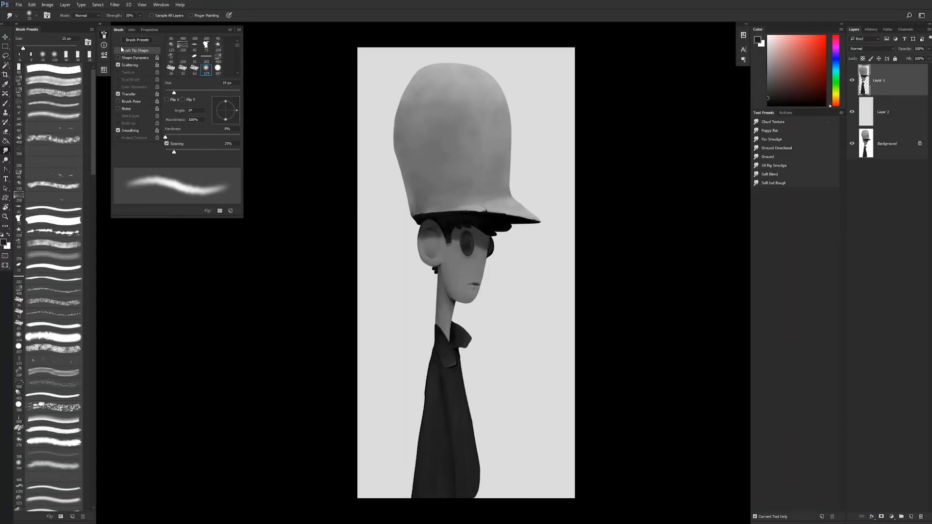
click(140, 65)
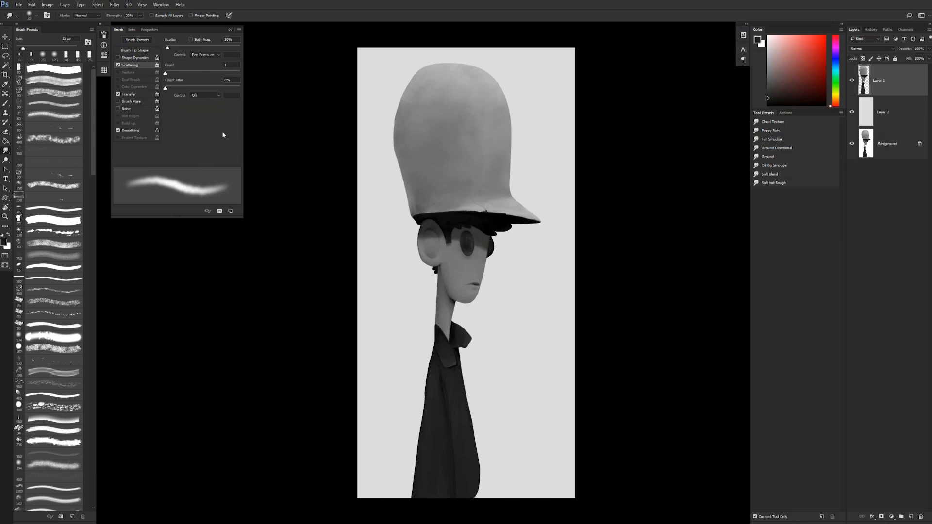
click(140, 93)
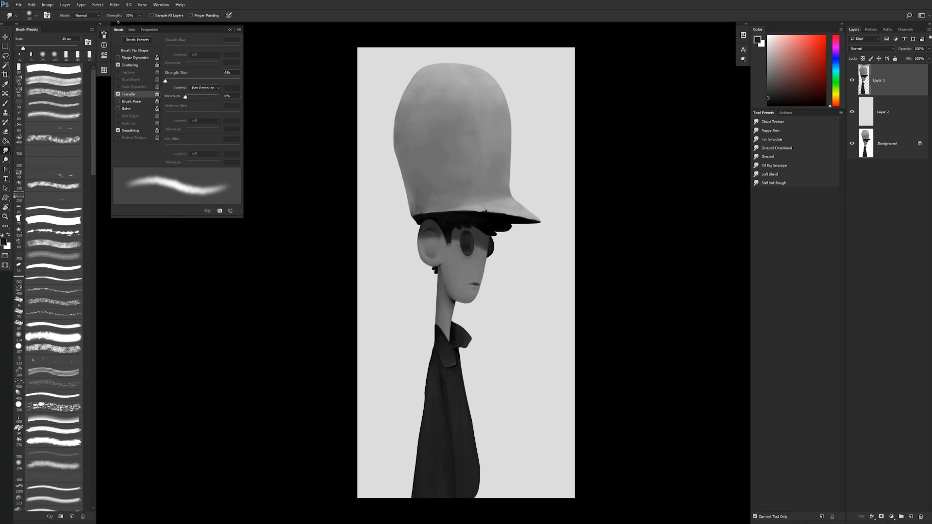
click(137, 132)
click(104, 35)
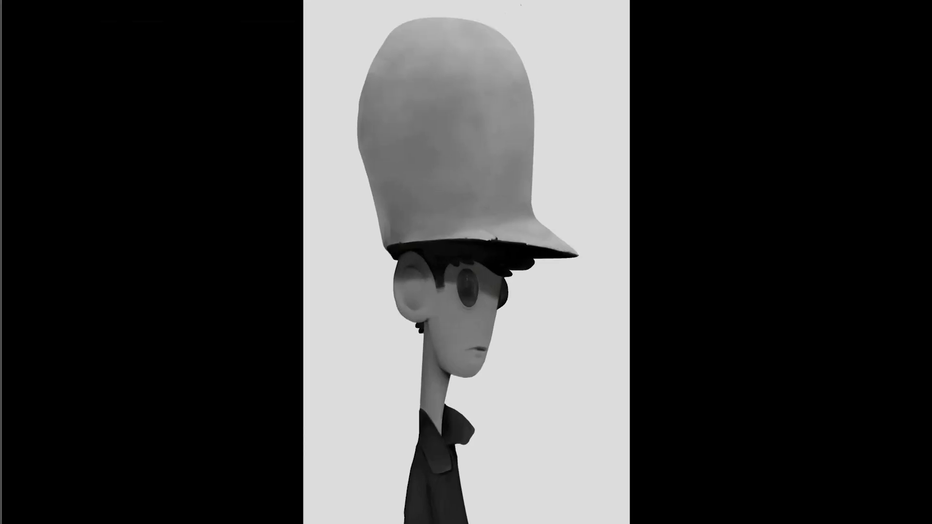
Step: Review the grayscale character up close and as a whole figure, and leave the full-screen view without panels
click(449, 238)
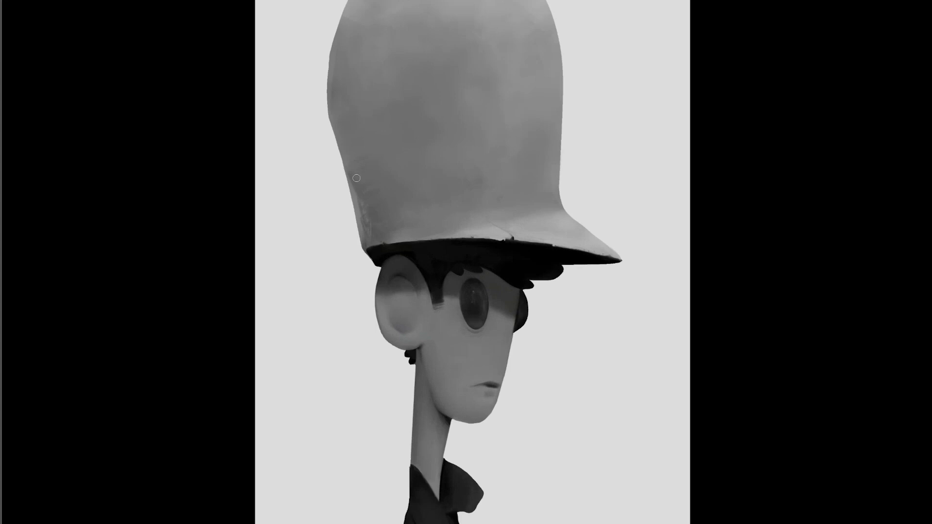
key(z)
alt+click(403, 224)
alt+click(403, 224)
alt+click(403, 224)
key(Tab)
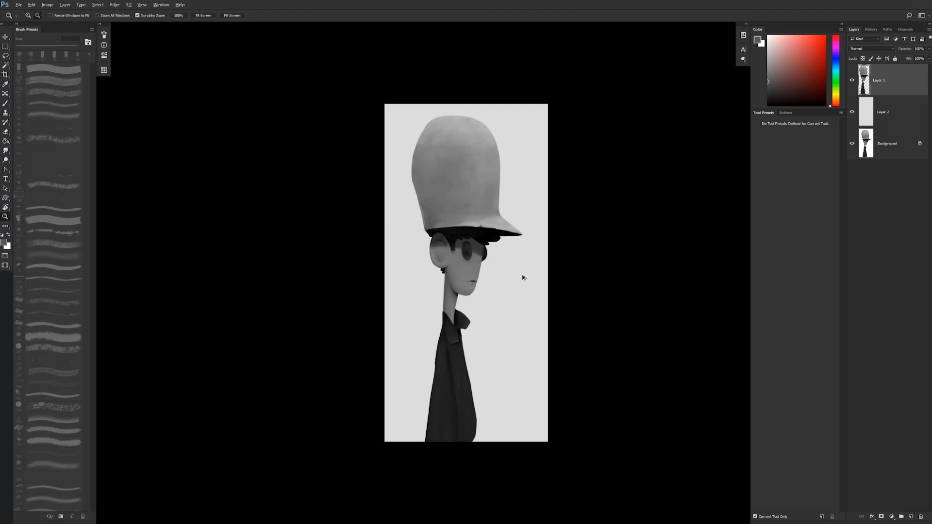
Step: Add a new layer above the painted character and set its blend mode to Color
key(ctrl+shift+alt+n)
click(497, 286)
drag(496, 286, 457, 292)
click(872, 48)
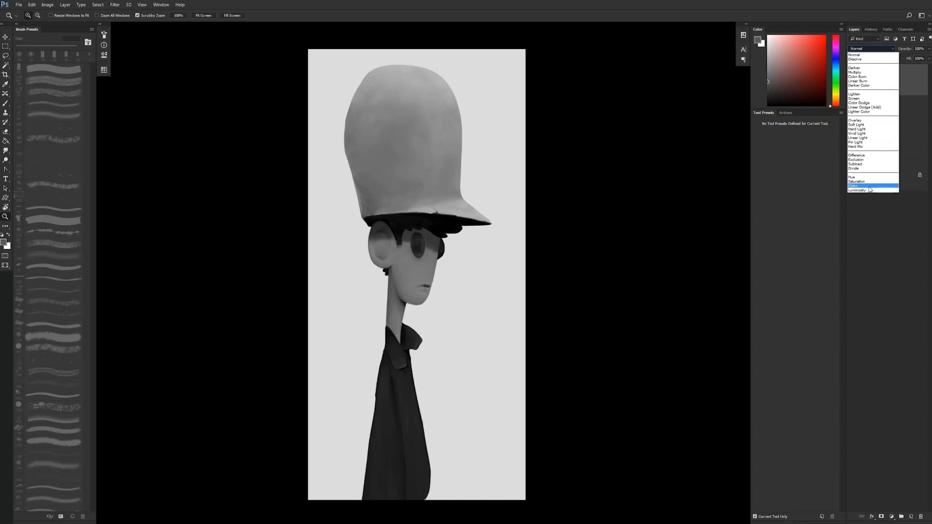
click(872, 188)
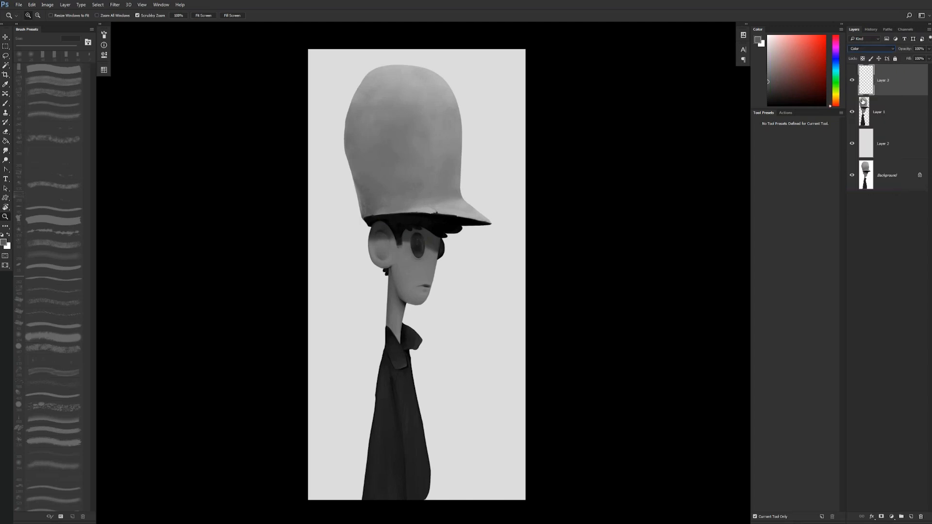
Step: Brush yellow over the top and middle of the hat and clip the color layer to Layer 1
click(784, 52)
drag(835, 73, 835, 97)
click(787, 50)
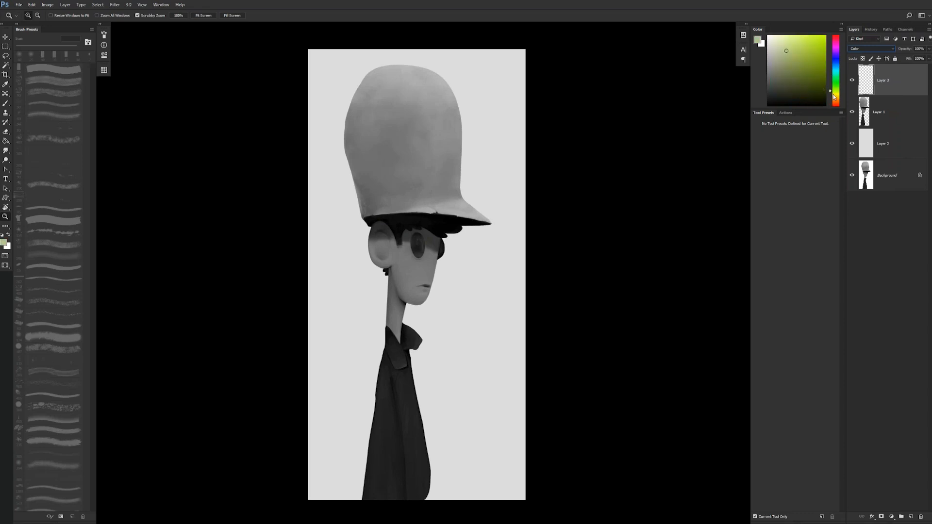
click(402, 148)
key(b)
mouse_move(398, 208)
mouse_down()
mouse_move(413, 179)
mouse_move(389, 150)
mouse_move(410, 62)
mouse_move(417, 149)
mouse_move(391, 131)
mouse_move(440, 145)
mouse_move(369, 140)
mouse_move(369, 130)
mouse_move(466, 152)
mouse_move(469, 169)
mouse_move(377, 139)
mouse_move(332, 214)
mouse_move(372, 181)
mouse_move(377, 211)
mouse_up()
key(bracketleft)
click(818, 42)
key(ctrl+alt+g)
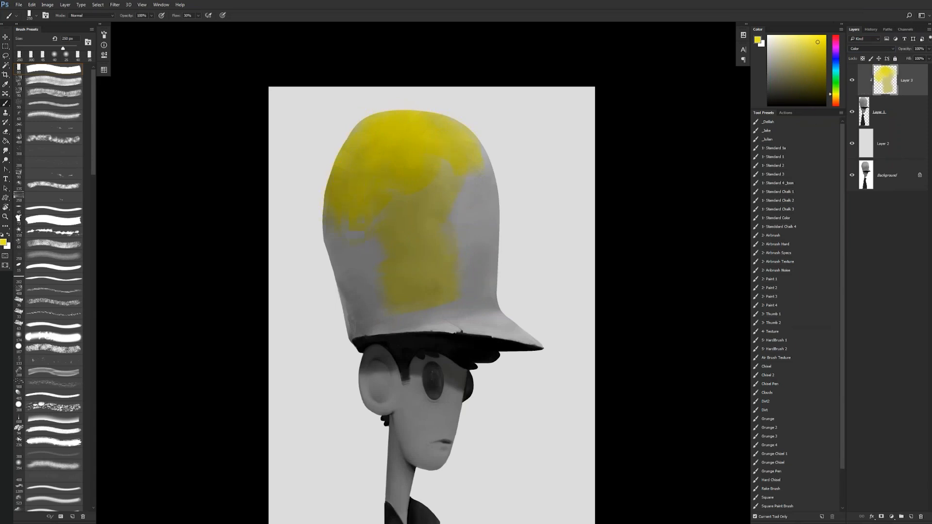
Step: Spread the yellow across the rest of the hat's crown and add orange-yellow patches to its lower half
mouse_move(461, 162)
mouse_down()
mouse_move(485, 158)
mouse_move(509, 196)
mouse_move(423, 223)
mouse_up()
mouse_move(360, 215)
mouse_down()
mouse_move(388, 125)
mouse_move(395, 182)
mouse_move(385, 222)
mouse_move(381, 209)
mouse_up()
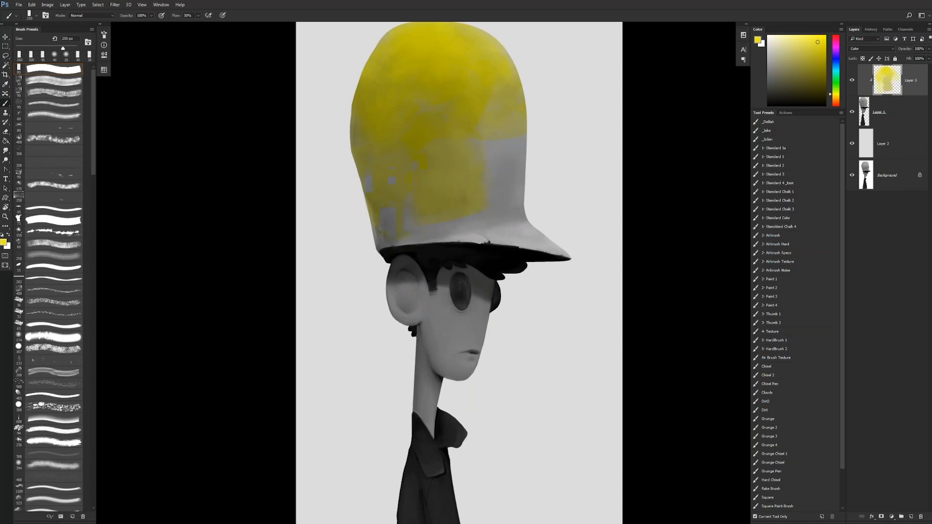
click(833, 99)
drag(377, 209, 426, 207)
alt+click(426, 208)
mouse_move(439, 160)
mouse_down()
mouse_move(412, 146)
mouse_move(509, 132)
mouse_move(525, 177)
mouse_move(495, 199)
mouse_up()
alt+click(481, 127)
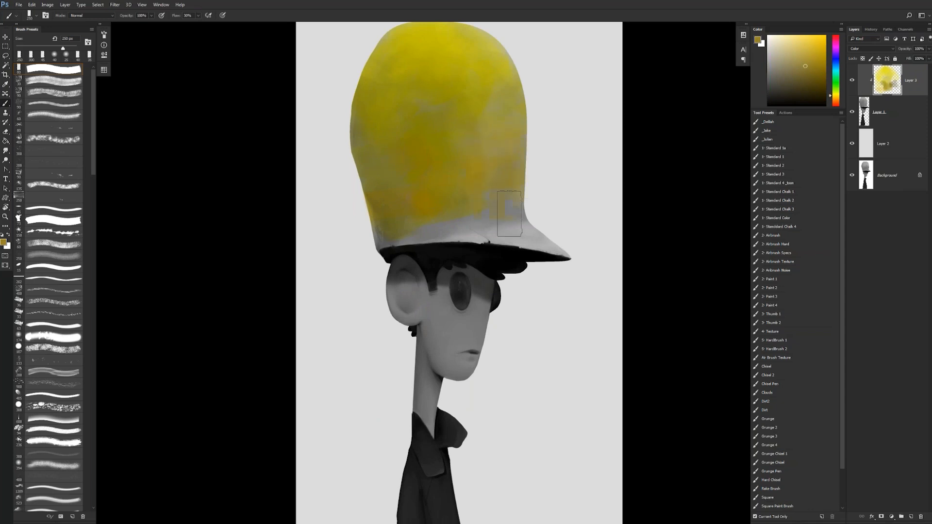
Step: Tint the hat's lower edge and brim with the sampled ochre using a 150 px brush
key(bracketleft)
key(bracketleft)
mouse_move(376, 228)
mouse_down()
mouse_move(479, 227)
mouse_move(535, 244)
mouse_move(492, 222)
mouse_move(381, 235)
mouse_up()
drag(529, 184, 465, 212)
drag(478, 270, 503, 283)
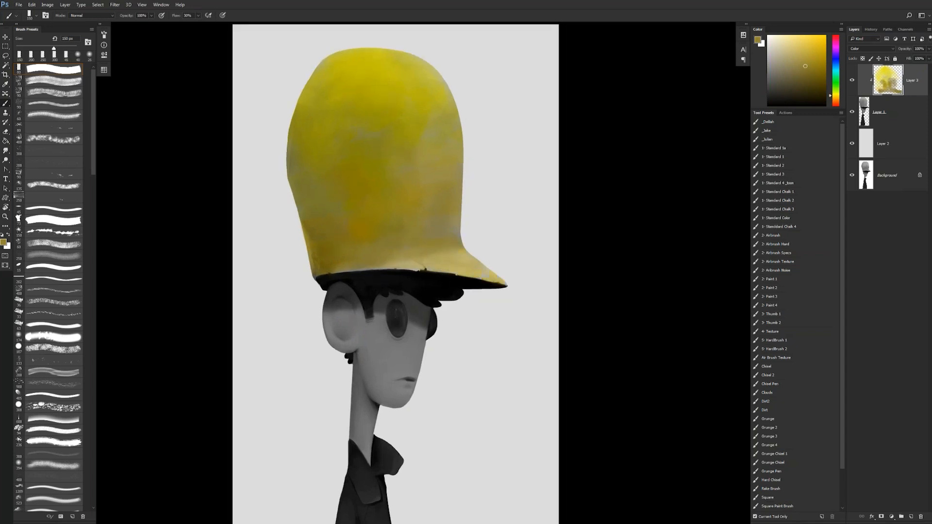
Step: Enrich the brim and the hat's crown with a brighter, saturated yellow using brush sizes of 125 and 150 px
click(799, 46)
click(832, 94)
key([)
click(821, 41)
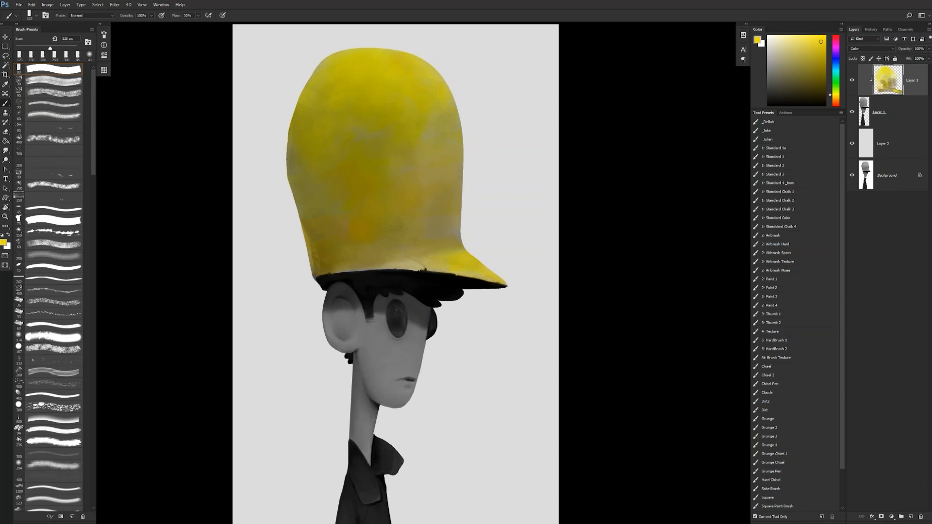
key(bracketright)
key(bracketright)
key(bracketright)
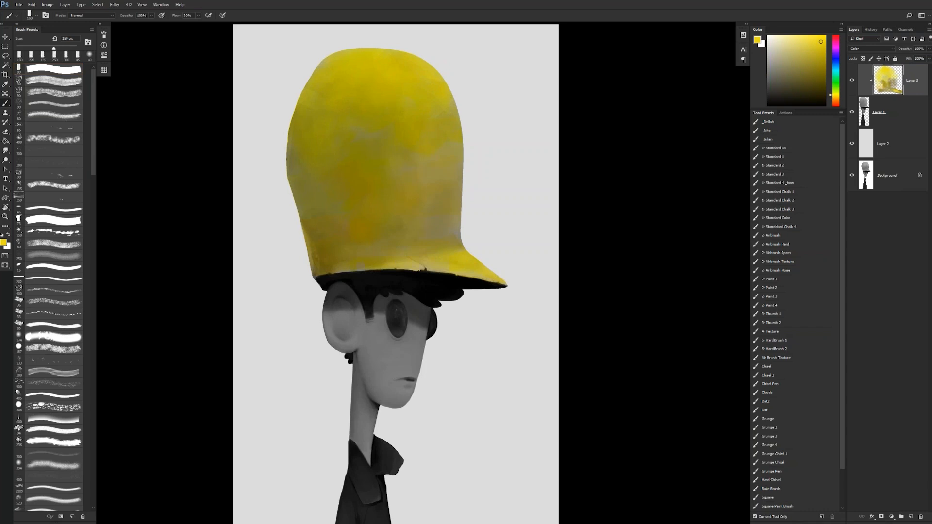
Step: Cover the greyish patches in the hat's middle and side areas with a sampled dark golden yellow, enlarging the brush to 200 px
alt+click(371, 239)
drag(321, 210, 357, 227)
drag(447, 219, 436, 191)
key(bracketright)
key(bracketright)
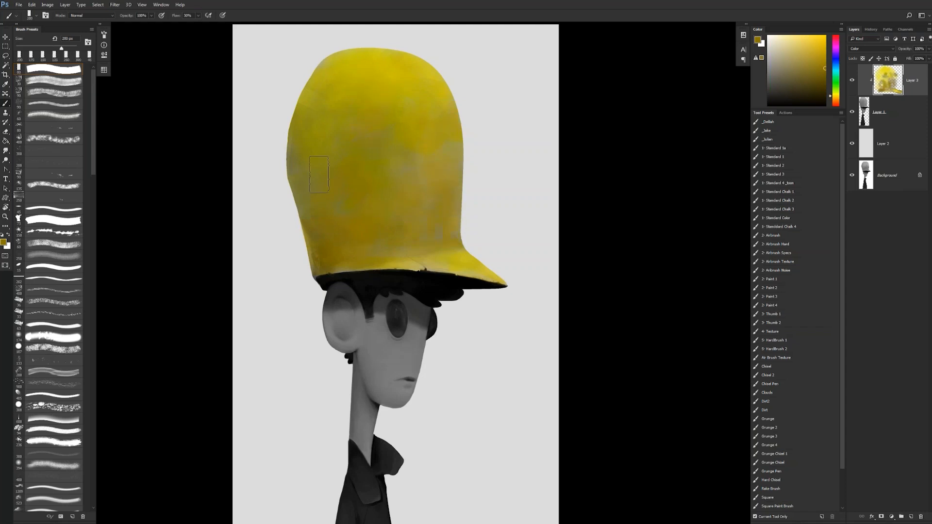
drag(298, 161, 303, 219)
key(z)
alt+click(348, 245)
alt+click(353, 257)
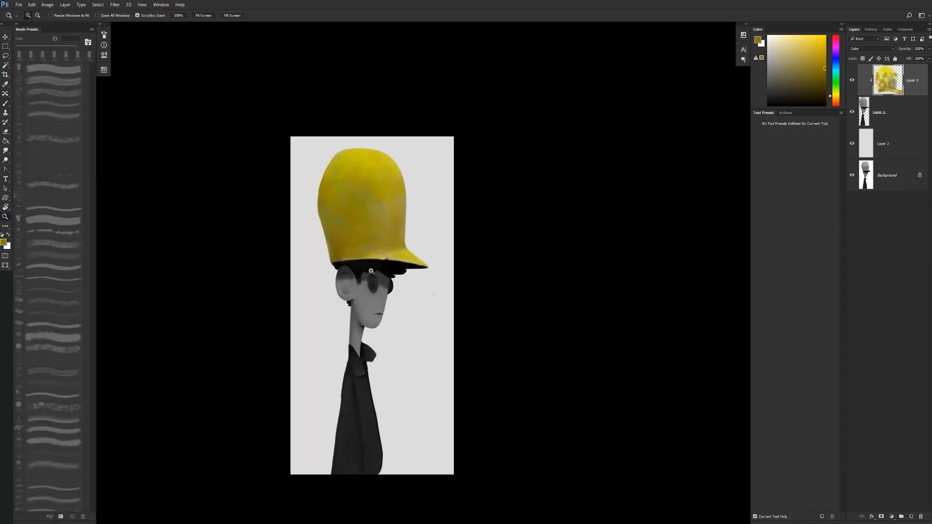
Step: Mix a pale orange skin tone and brush it over the face, ear and neck, reducing the brush to 125 px
click(371, 275)
click(371, 275)
mouse_move(394, 261)
mouse_down()
mouse_move(414, 208)
mouse_move(393, 243)
mouse_up()
key(b)
alt+click(392, 246)
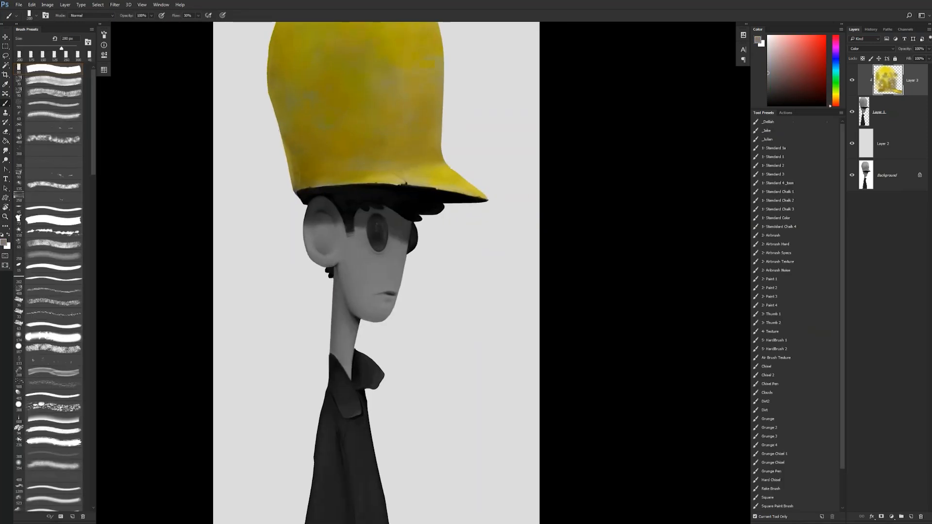
click(806, 40)
drag(830, 108, 833, 98)
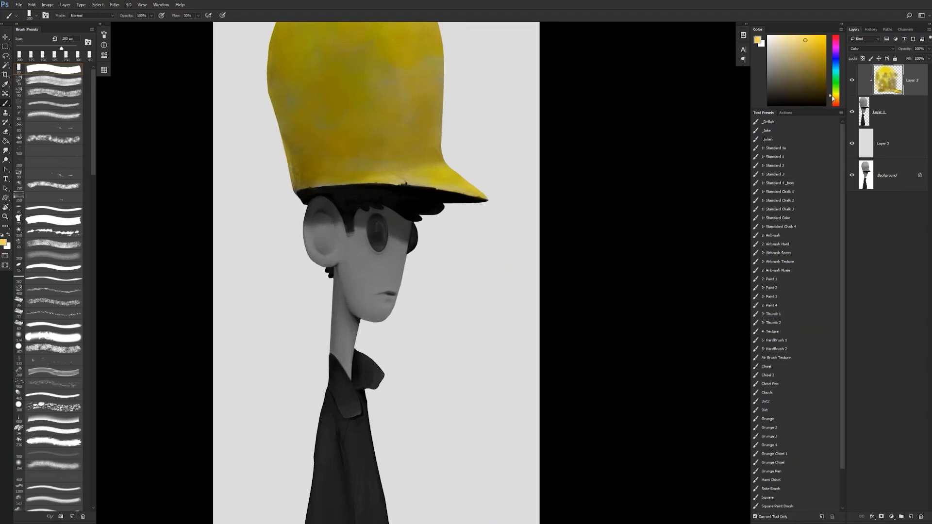
mouse_move(802, 47)
mouse_down()
mouse_move(805, 38)
mouse_move(822, 40)
mouse_move(817, 52)
mouse_up()
drag(831, 103, 831, 96)
drag(806, 54, 795, 49)
drag(832, 96, 830, 101)
click(789, 45)
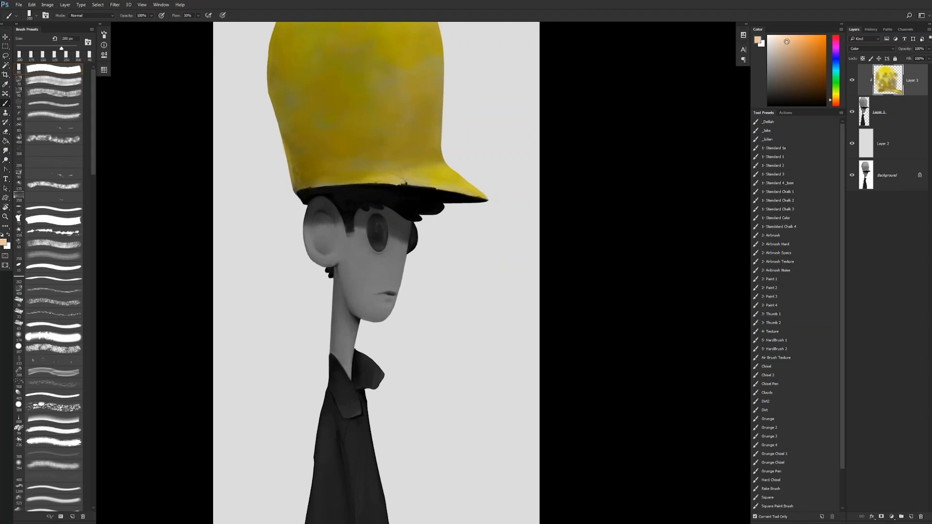
mouse_move(353, 266)
mouse_down()
mouse_move(341, 249)
mouse_move(352, 256)
mouse_move(314, 226)
mouse_move(316, 216)
mouse_move(357, 273)
mouse_move(354, 214)
mouse_move(395, 220)
mouse_move(393, 258)
mouse_move(403, 228)
mouse_move(379, 285)
mouse_move(348, 275)
mouse_move(344, 357)
mouse_move(370, 294)
mouse_move(373, 319)
mouse_move(363, 300)
mouse_move(389, 291)
mouse_move(370, 260)
mouse_move(388, 258)
mouse_move(389, 291)
mouse_move(344, 273)
mouse_move(343, 244)
mouse_move(360, 244)
mouse_move(315, 207)
mouse_move(355, 234)
mouse_move(365, 212)
mouse_move(362, 276)
mouse_move(369, 260)
mouse_move(399, 243)
mouse_move(389, 277)
mouse_move(405, 271)
mouse_move(389, 318)
mouse_up()
key(bracketleft)
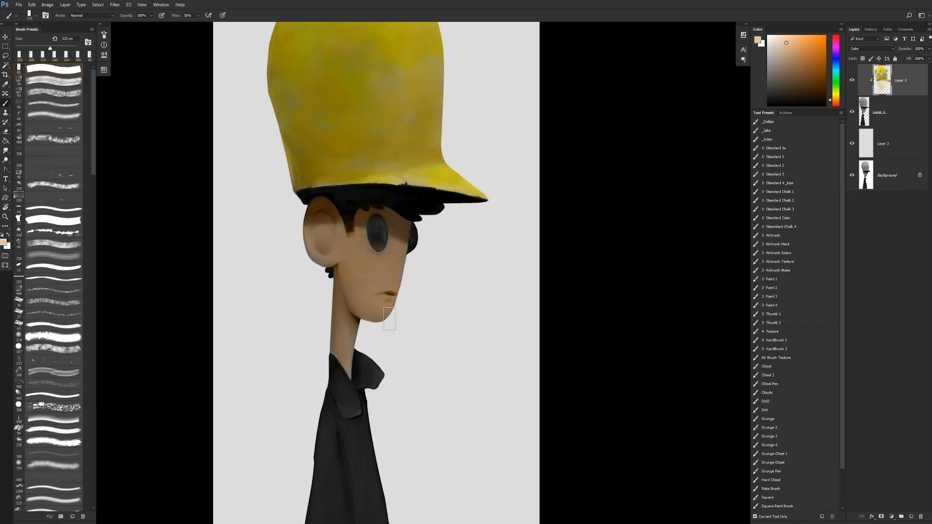
Step: Flip the canvas horizontally and warm the ear with a more saturated orange
key(z)
alt+click(405, 322)
alt+click(414, 320)
key(ctrl+shift+h)
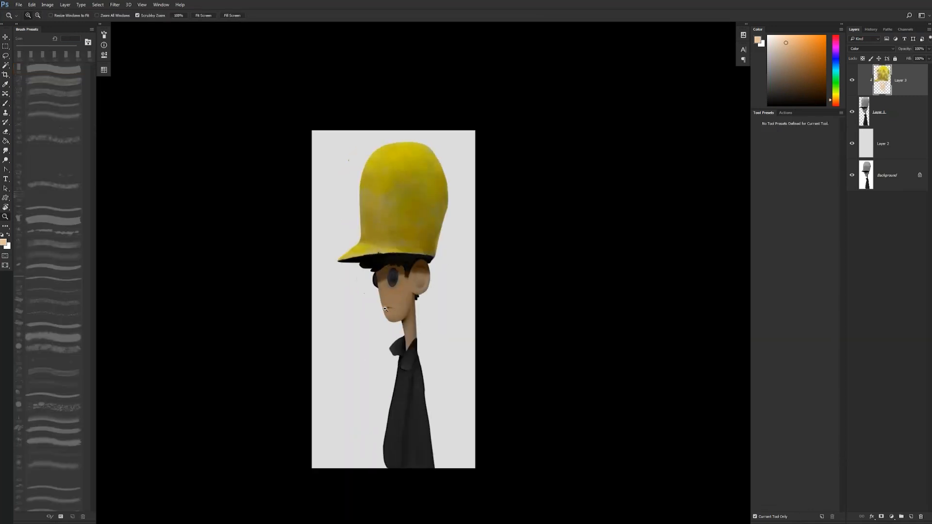
click(385, 309)
click(385, 309)
key(b)
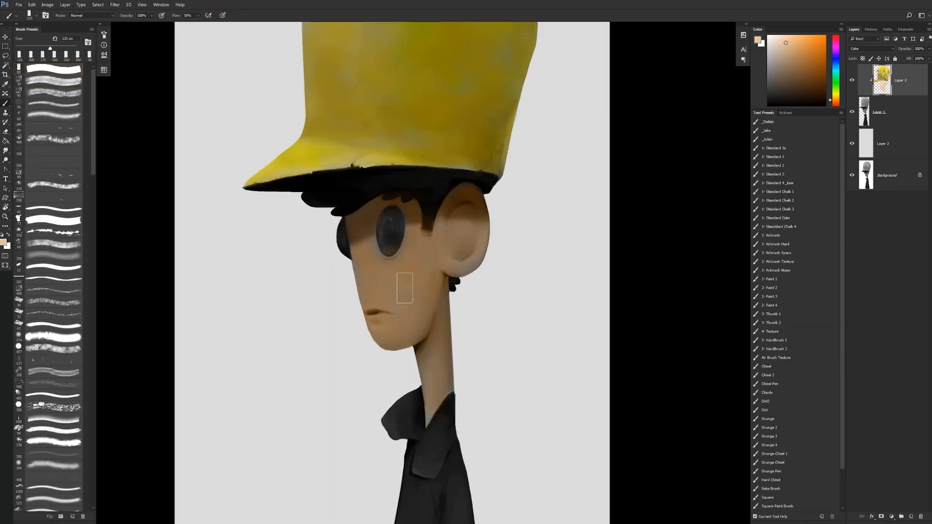
drag(792, 58, 801, 35)
drag(459, 199, 443, 213)
Step: Deepen the skin color around the mouth and lower face with sampled and stronger oranges using a 90 px brush
key(bracketleft)
alt+click(378, 294)
drag(798, 65, 800, 39)
click(804, 63)
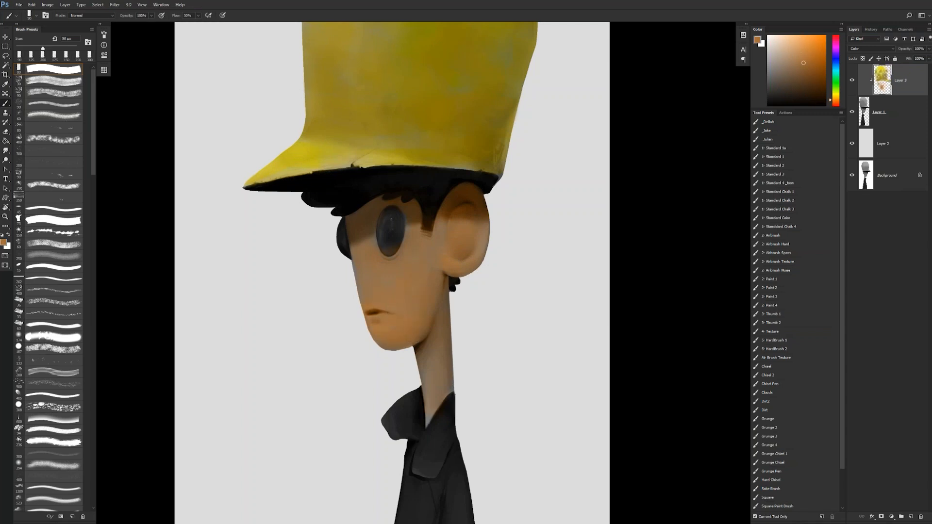
Step: Flip the canvas back and tint the neck with the brownish orange
key(ctrl+shift+h)
mouse_move(341, 319)
mouse_down()
mouse_move(337, 292)
mouse_move(342, 353)
mouse_move(334, 343)
mouse_move(352, 362)
mouse_move(332, 380)
mouse_move(353, 414)
mouse_up()
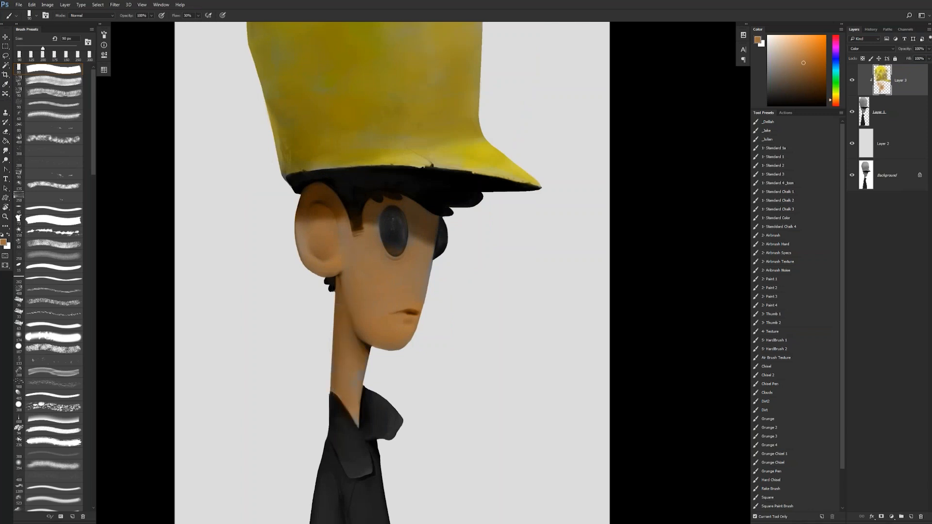
key(ctrl+minus)
key(ctrl+minus)
key(ctrl+minus)
key(z)
click(440, 355)
click(422, 371)
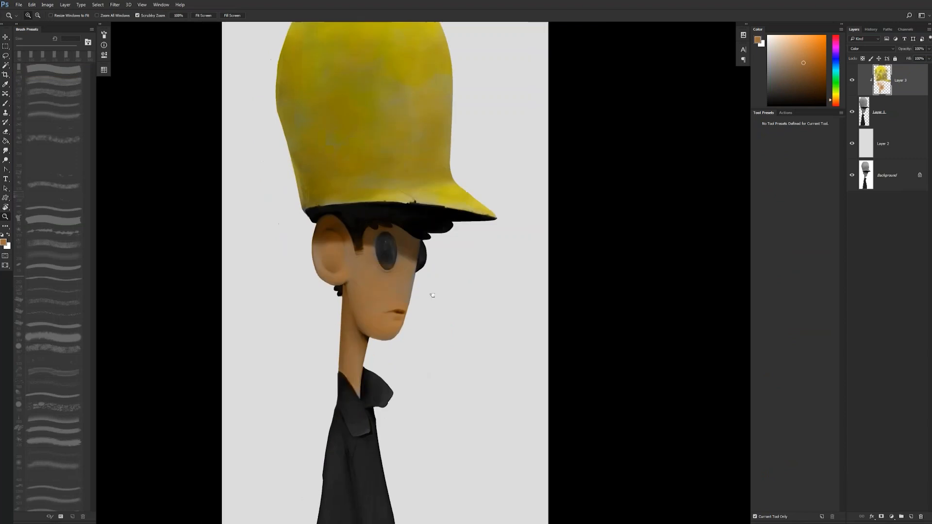
Step: Glaze the face with light orange and mute the cheek with greyed blue and a sampled skin tone at 150 px
drag(801, 47, 796, 35)
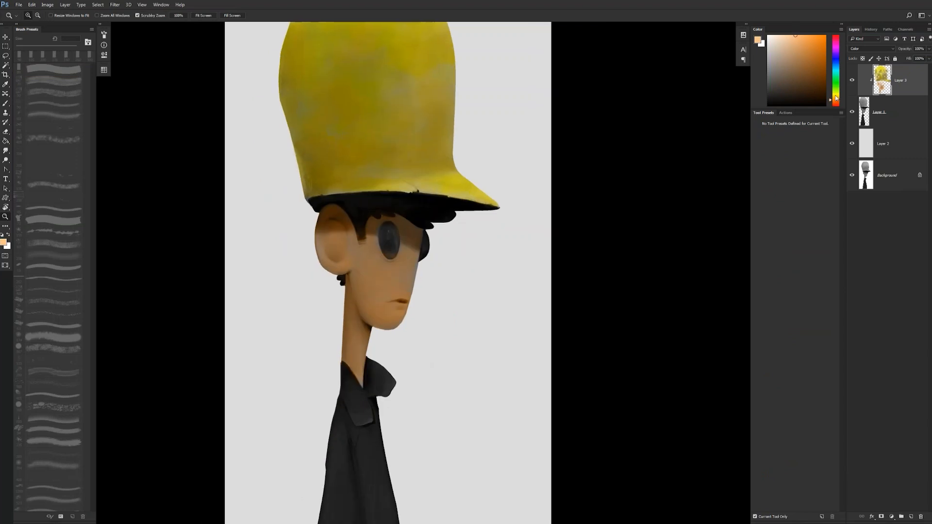
key(b)
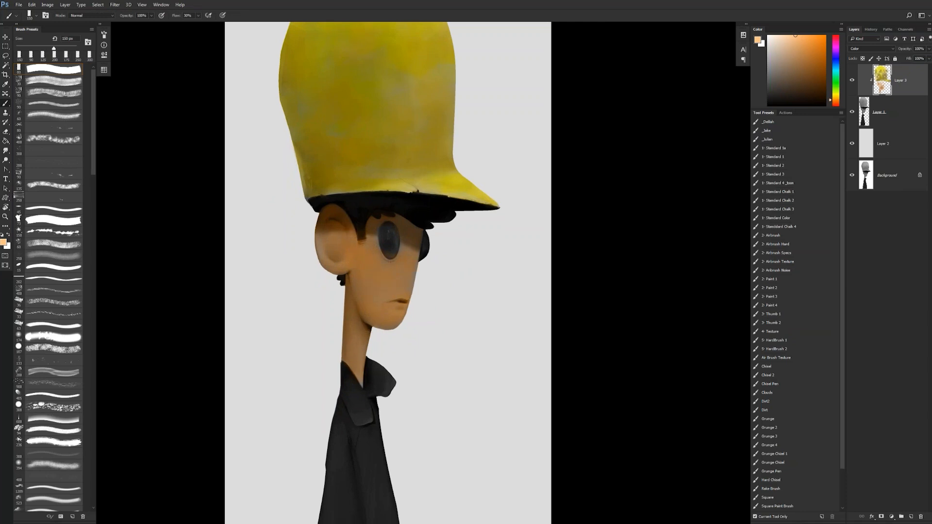
click(790, 67)
click(831, 101)
mouse_move(830, 98)
mouse_down()
mouse_move(837, 54)
mouse_move(833, 62)
mouse_up()
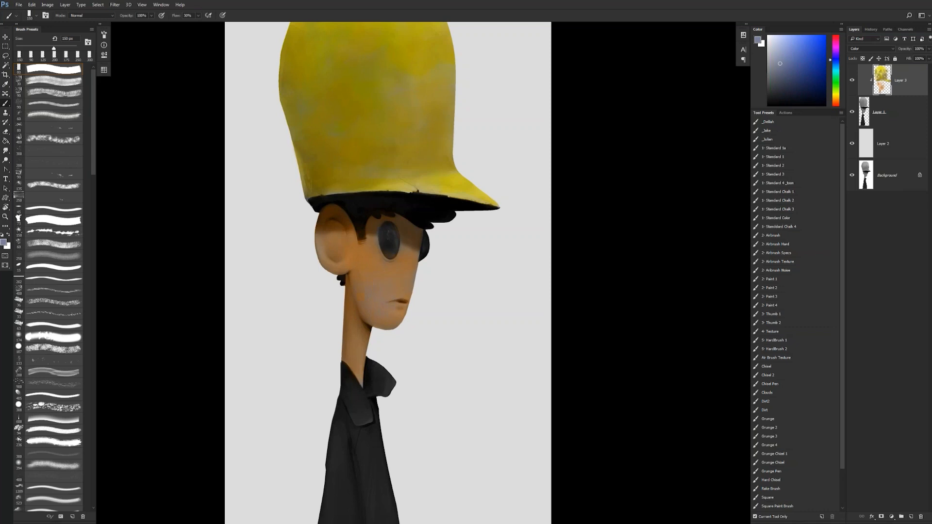
alt+click(380, 280)
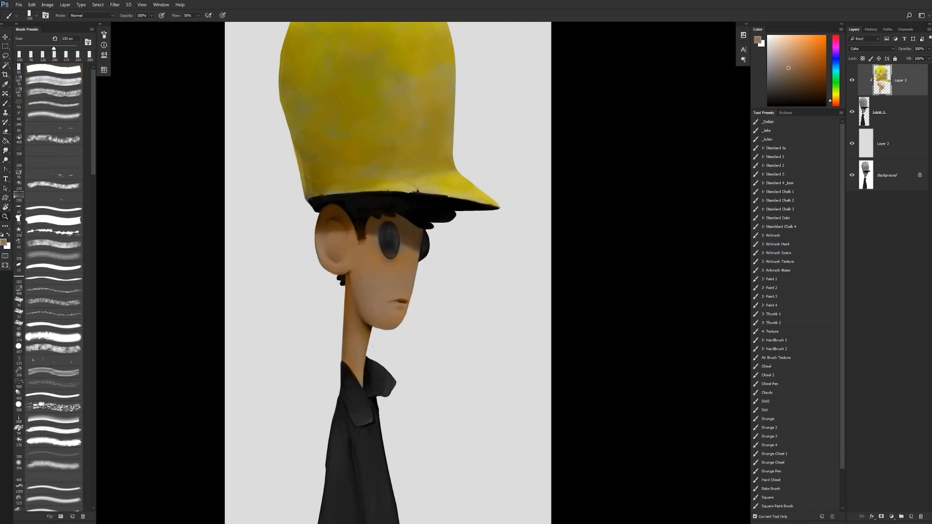
Step: Flip the canvas horizontally and tint the near collar flap of the shirt with dark red
key(z)
alt+click(385, 364)
alt+click(389, 364)
alt+click(397, 362)
key(ctrl+shift+h)
click(413, 350)
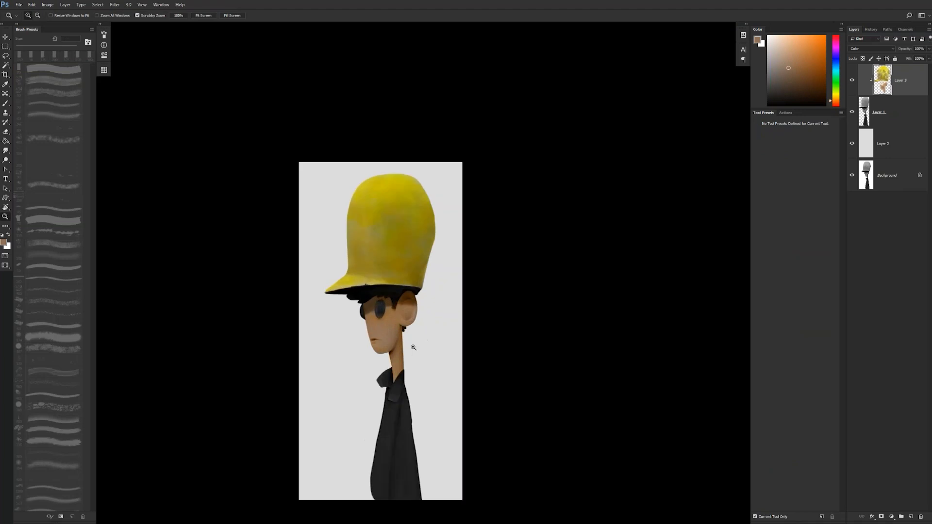
click(412, 348)
drag(383, 328, 386, 207)
key(b)
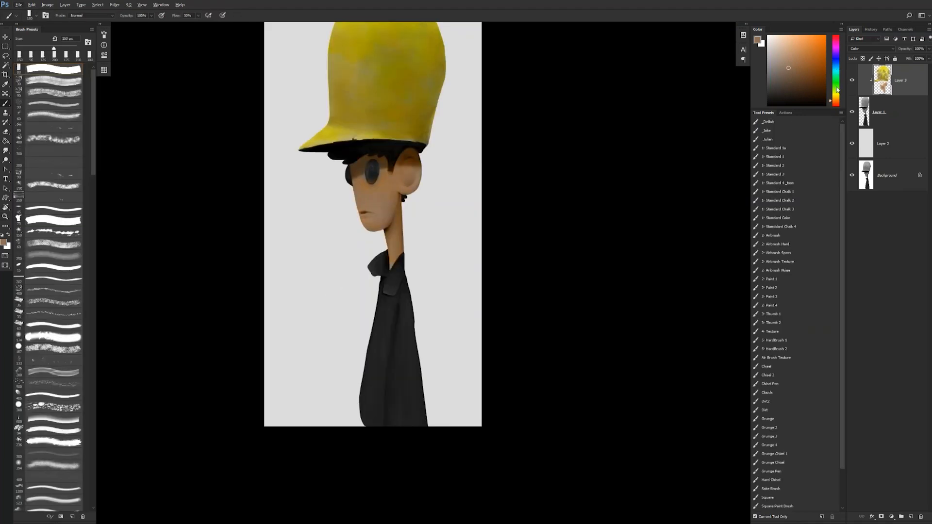
drag(836, 100, 835, 106)
click(811, 94)
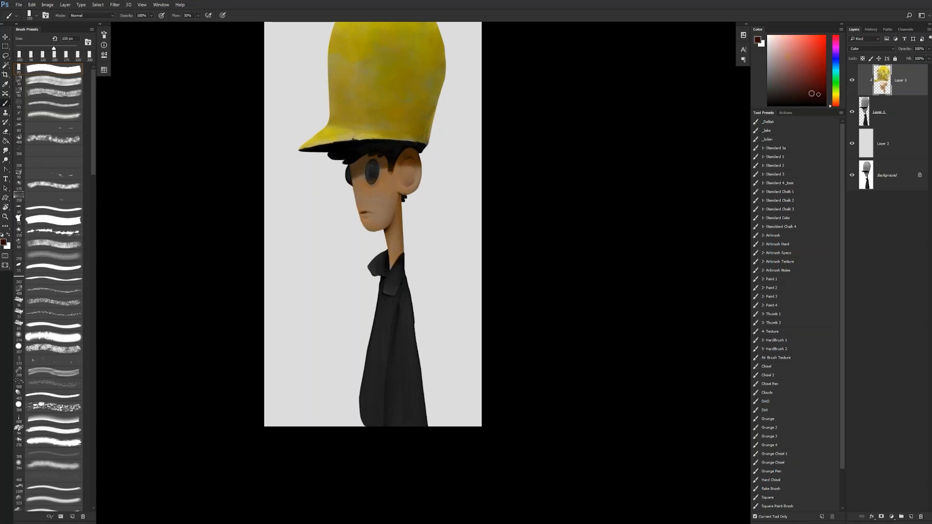
drag(388, 291, 406, 254)
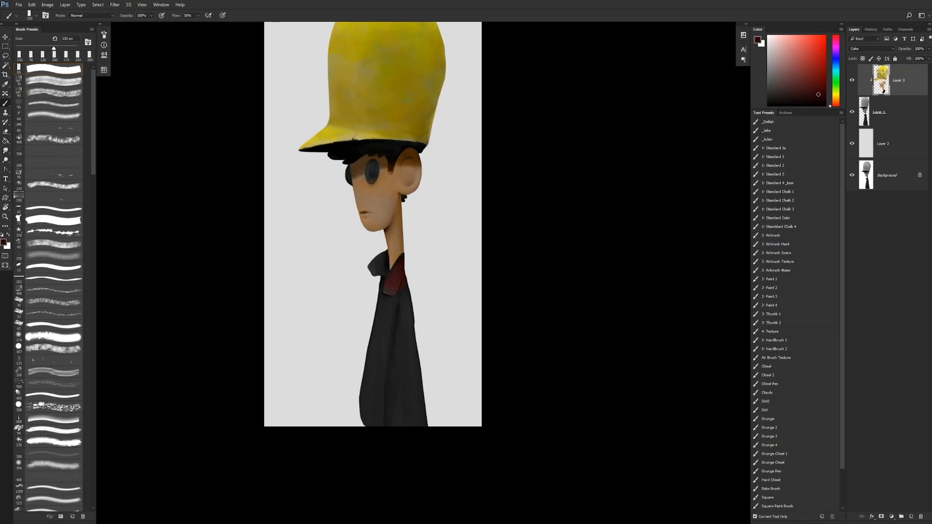
Step: Extend the red over both collar flaps and the upper shirt, sampling dark reds from the collar area
drag(822, 71, 830, 64)
mouse_move(404, 258)
mouse_down()
mouse_move(386, 298)
mouse_move(414, 280)
mouse_move(382, 257)
mouse_move(396, 332)
mouse_up()
alt+click(403, 283)
alt+click(384, 281)
alt+click(392, 287)
alt+click(401, 282)
key(])
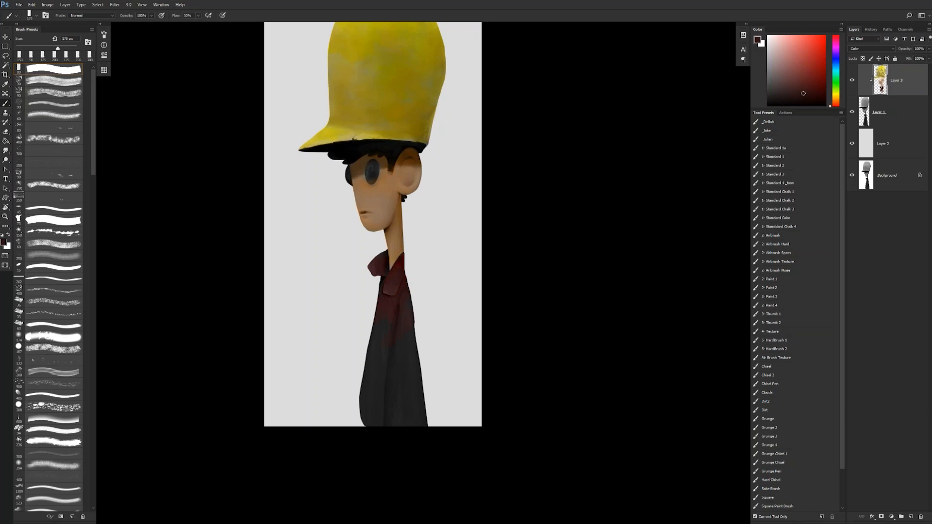
Step: Color the rest of the shirt down to its lower edge with a medium red using a 400 px brush
click(801, 65)
key(])
key(])
key(])
mouse_move(387, 323)
mouse_down()
mouse_move(390, 404)
mouse_move(349, 406)
mouse_move(425, 370)
mouse_up()
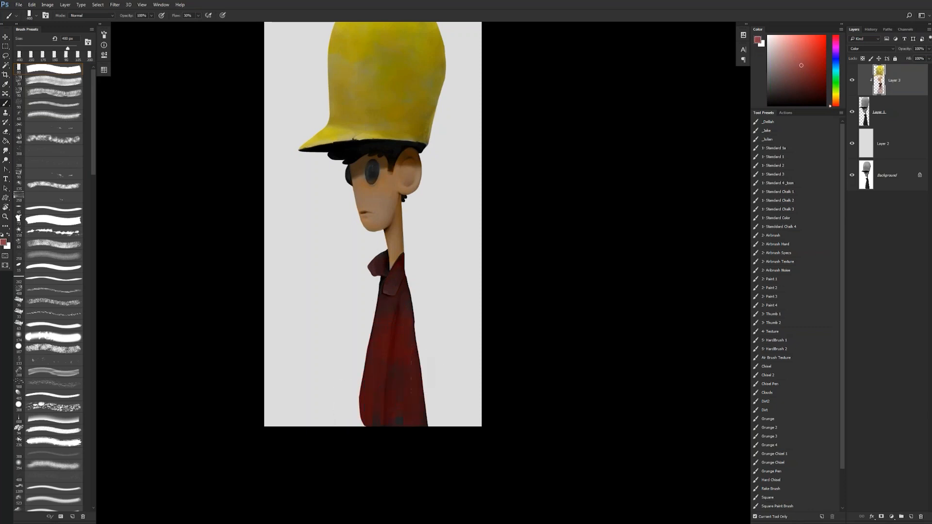
Step: Flip the canvas back and even out the shirt's color with a sampled dark red at 300 px
click(787, 57)
key([)
key(ctrl+shift+h)
alt+click(340, 315)
mouse_move(339, 303)
mouse_down()
mouse_move(326, 431)
mouse_move(344, 376)
mouse_move(361, 368)
mouse_move(341, 376)
mouse_up()
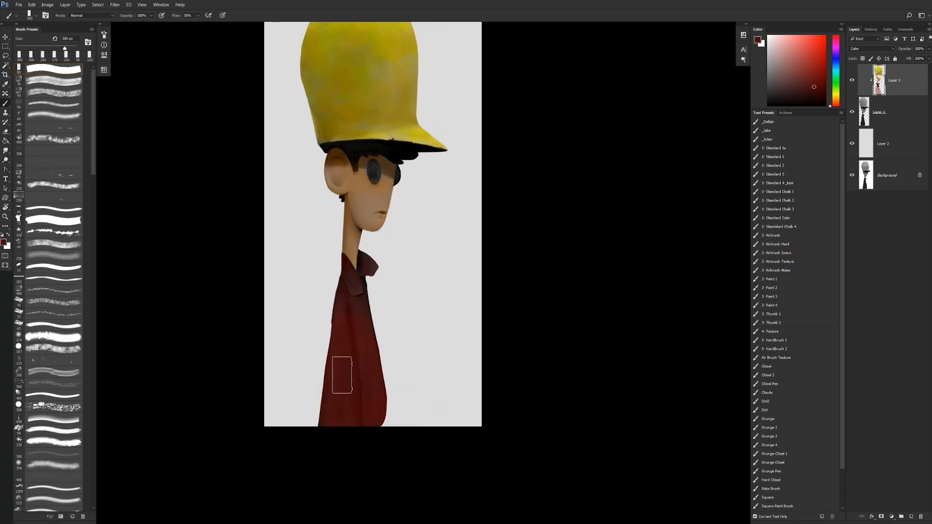
Step: Pick a medium blue and color both of the character's eyes with a 45 px brush
key(z)
alt+click(439, 342)
click(439, 341)
click(439, 341)
click(396, 269)
drag(339, 185, 355, 293)
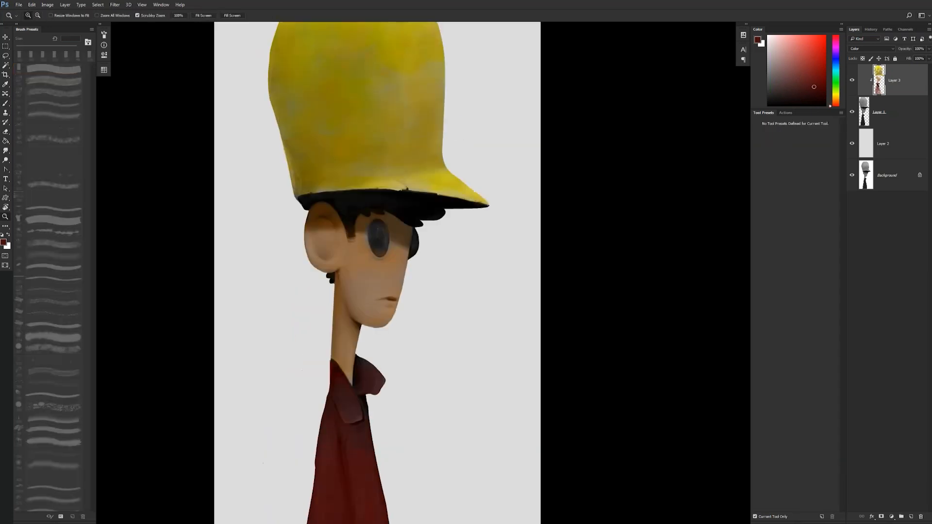
key(b)
click(838, 60)
drag(803, 53, 812, 67)
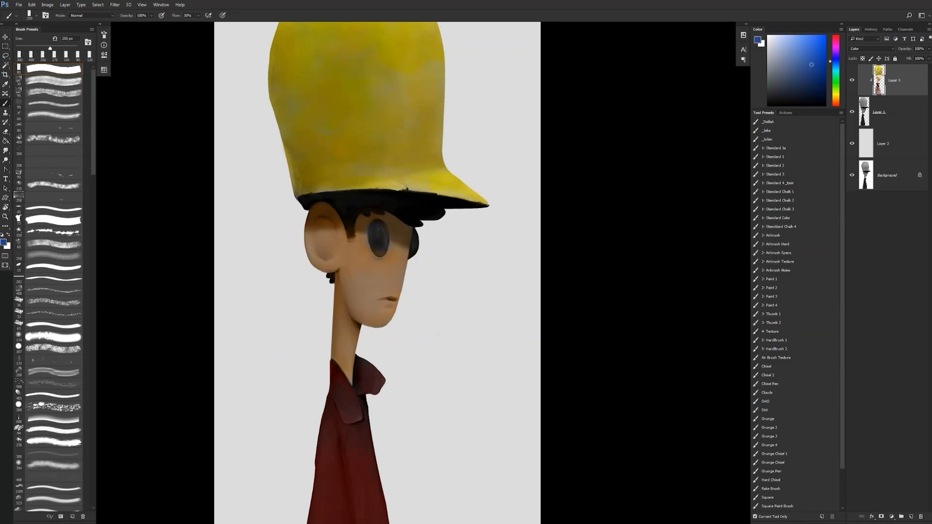
key(bracketleft)
key(bracketleft)
key(bracketleft)
key(bracketleft)
key(bracketleft)
key(bracketleft)
key(bracketleft)
key(bracketleft)
mouse_move(378, 229)
mouse_down()
mouse_move(381, 250)
mouse_move(383, 230)
mouse_move(374, 242)
mouse_up()
key(bracketleft)
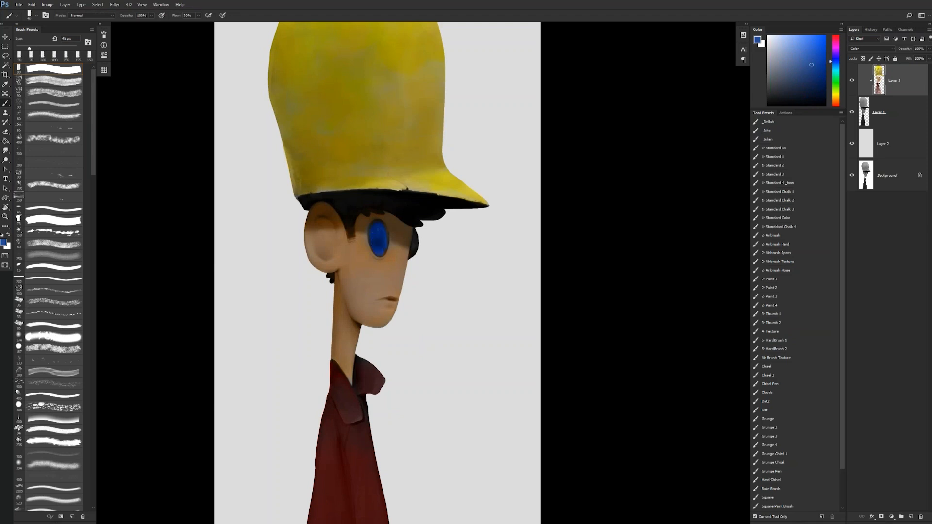
Step: Darken and mute the blue of the eyes with a sampled dark blue and near-black tones
key(z)
mouse_move(424, 298)
mouse_down()
mouse_move(418, 324)
mouse_move(425, 312)
mouse_up()
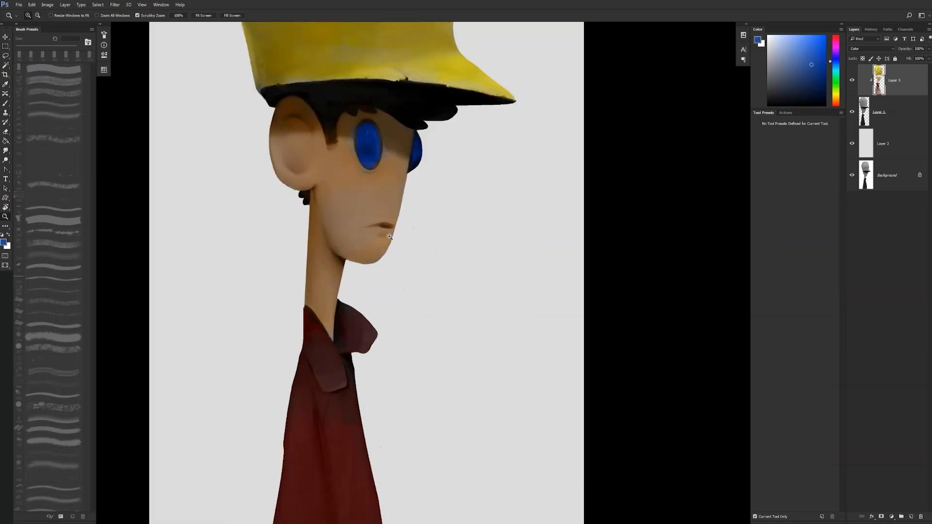
key(b)
key(d)
alt+click(360, 125)
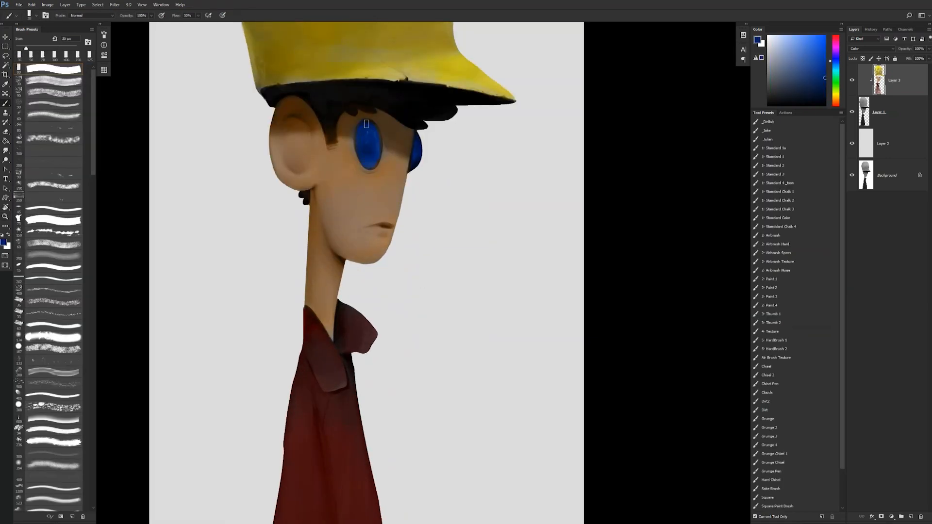
key(d)
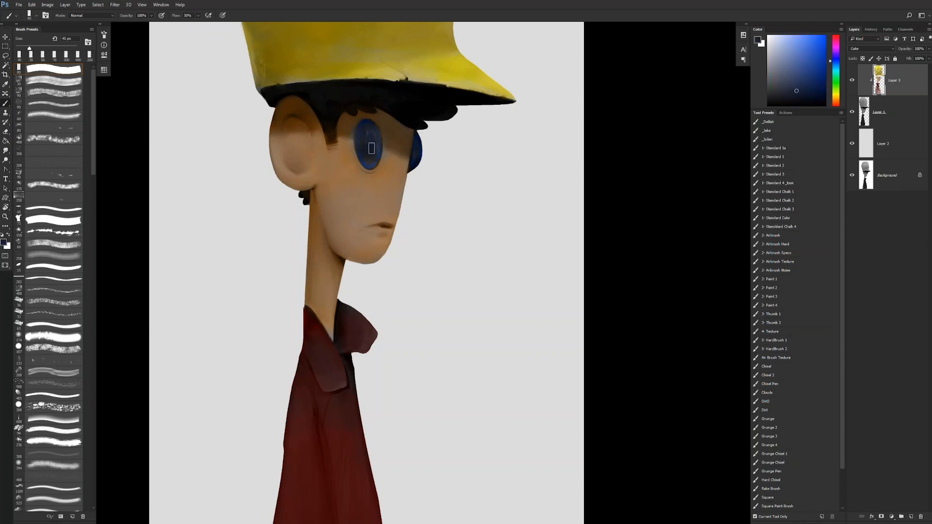
Step: Blend brown and dark blue tones sampled from the eye and sideburn into the near eye at 45 px
alt+click(351, 138)
alt+click(368, 152)
alt+click(333, 141)
drag(370, 157, 362, 161)
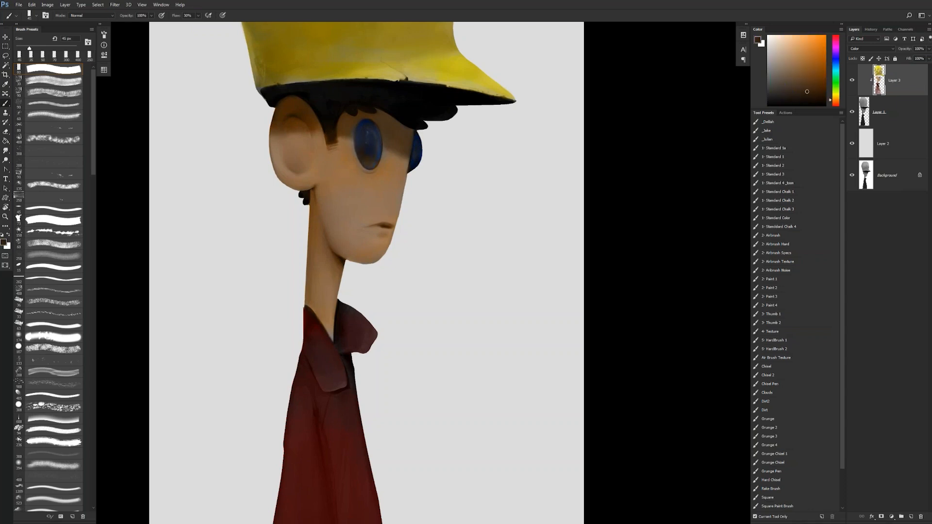
alt+click(371, 152)
alt+click(370, 156)
alt+click(370, 157)
alt+click(371, 128)
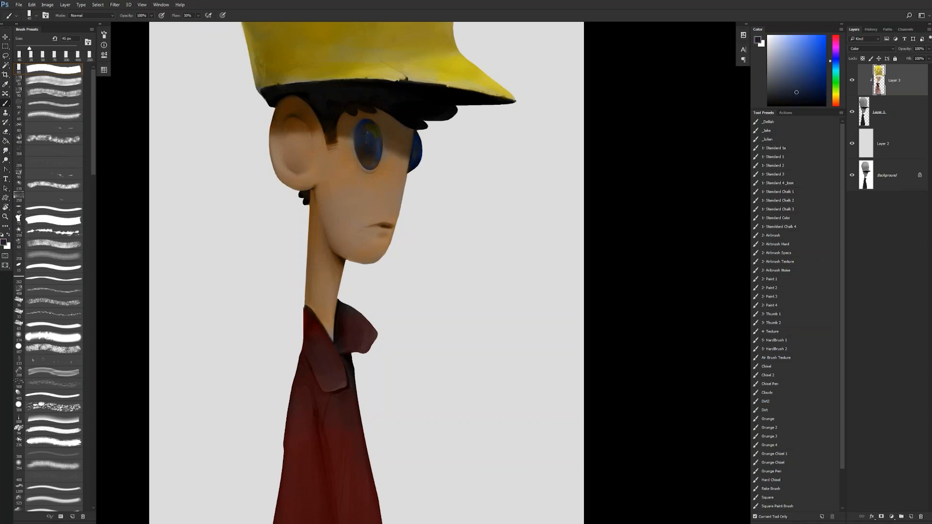
Step: Flip the canvas horizontally and touch up the face with a saturated dark brown based on a tone sampled beside the near eye
key(z)
mouse_move(380, 198)
mouse_down()
mouse_move(335, 198)
mouse_move(440, 184)
mouse_up()
key(ctrl+shift+h)
key(b)
alt+click(381, 184)
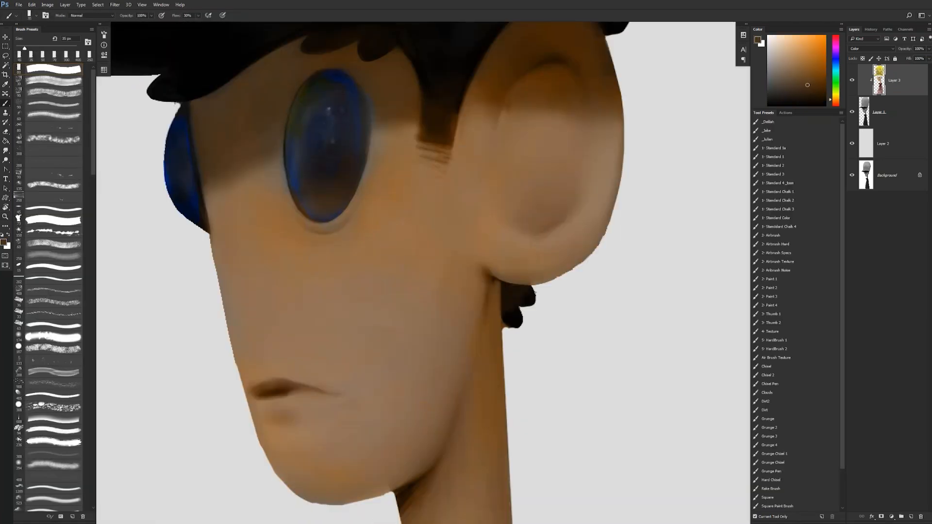
drag(811, 83, 813, 76)
key(bracketright)
key(bracketright)
key(bracketright)
key(bracketright)
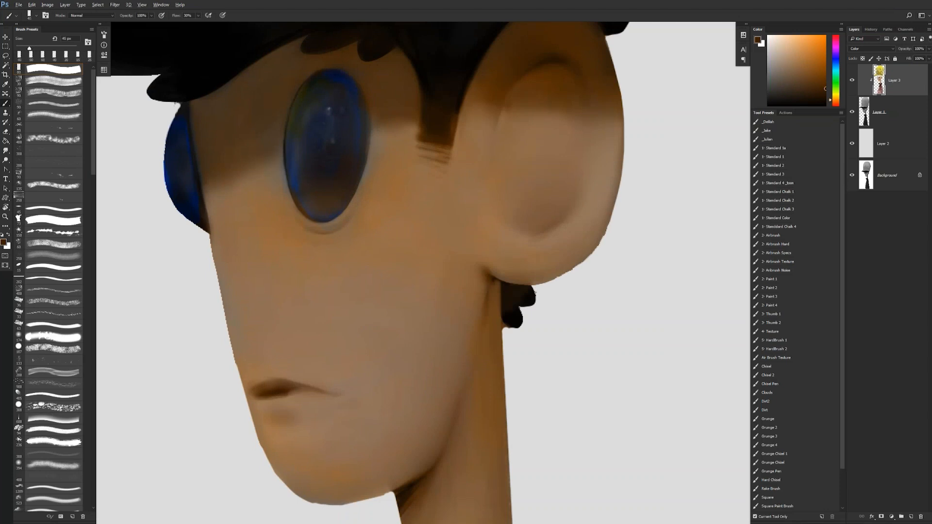
Step: Pick a reddish orange and tint the lower rim of the near eye with a smaller brush
key(bracketleft)
key(bracketleft)
key(bracketleft)
key(bracketleft)
key(bracketleft)
drag(811, 74, 821, 84)
click(822, 63)
click(835, 103)
click(818, 48)
mouse_move(379, 148)
mouse_down()
mouse_move(362, 197)
mouse_move(332, 230)
mouse_move(317, 228)
mouse_move(348, 214)
mouse_up()
Step: Warm the hat's shadow across the forehead with reddish browns sampled around the eye, using a 60 px brush
alt+click(339, 227)
key(bracketright)
key(bracketright)
key(bracketright)
key(bracketright)
key(bracketright)
key(bracketright)
key(bracketright)
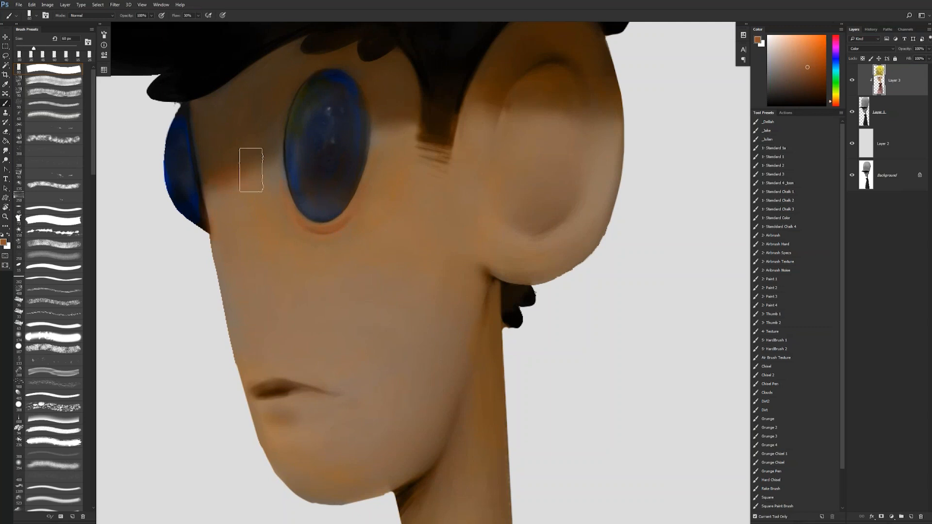
alt+click(216, 173)
alt+click(277, 167)
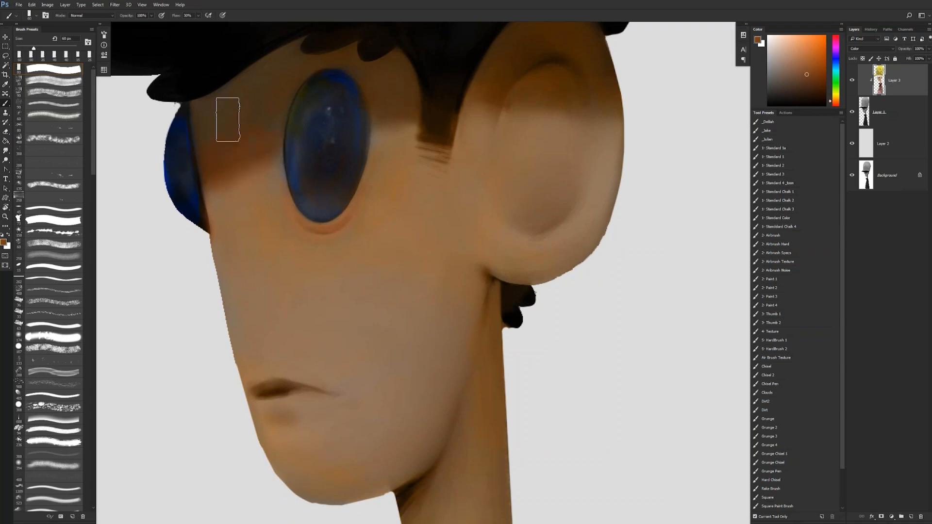
alt+click(264, 117)
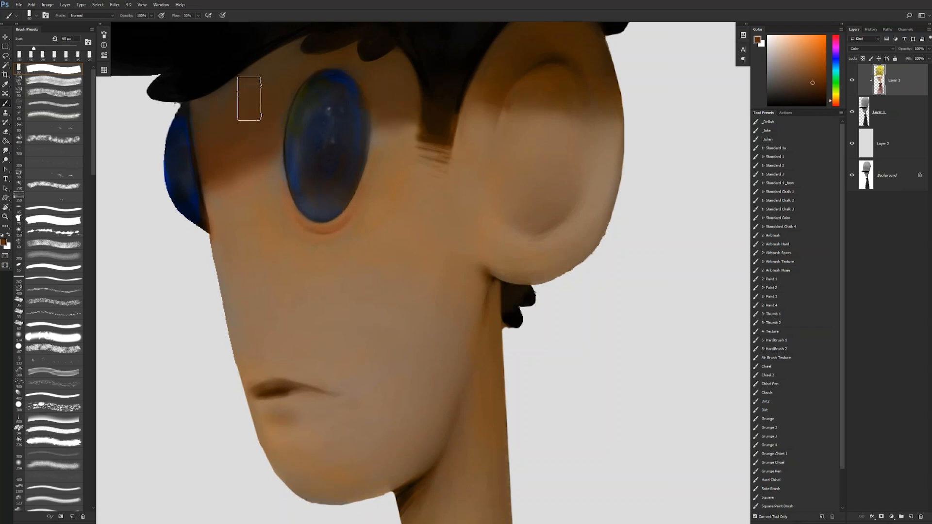
Step: Flip the canvas back and warm the skin around the ear with orange-brown tones at 40 px
key(ctrl+space)
drag(346, 208, 304, 209)
key(ctrl+shift+h)
drag(381, 246, 359, 246)
click(381, 242)
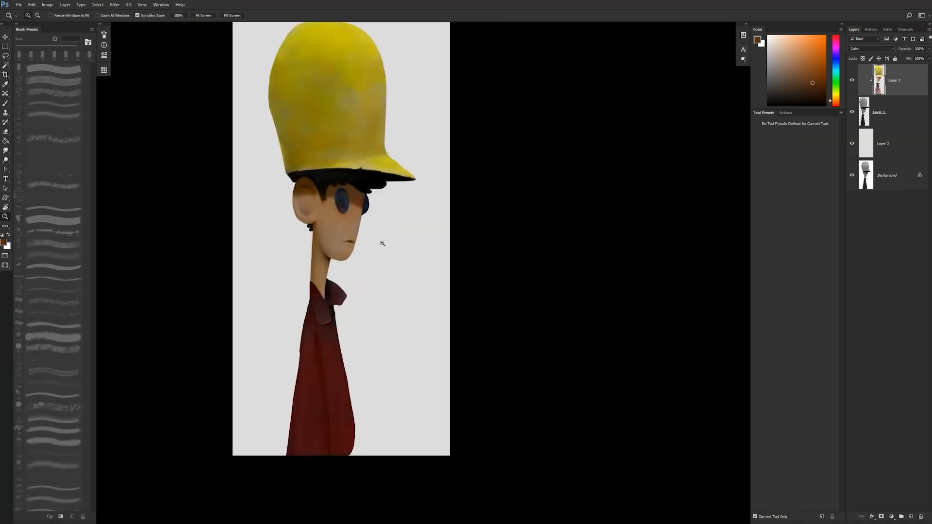
click(381, 242)
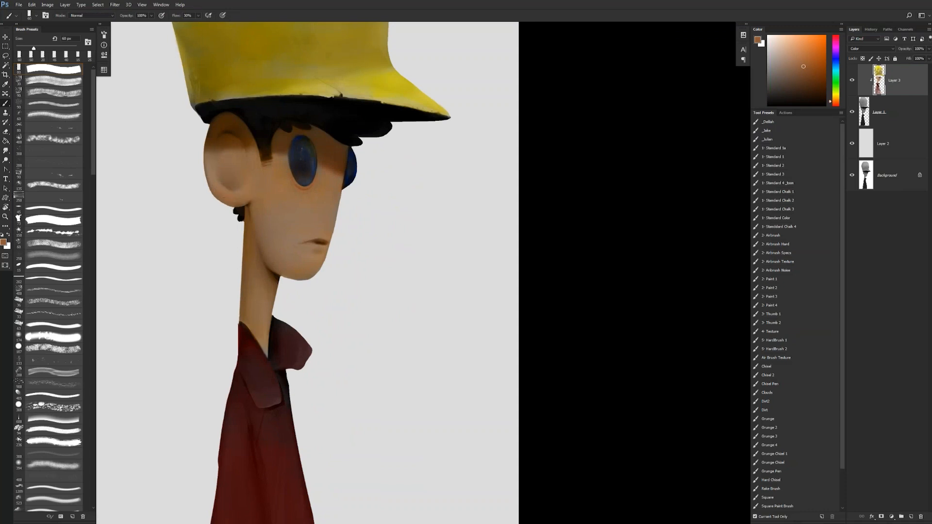
key(bracketleft)
click(351, 244)
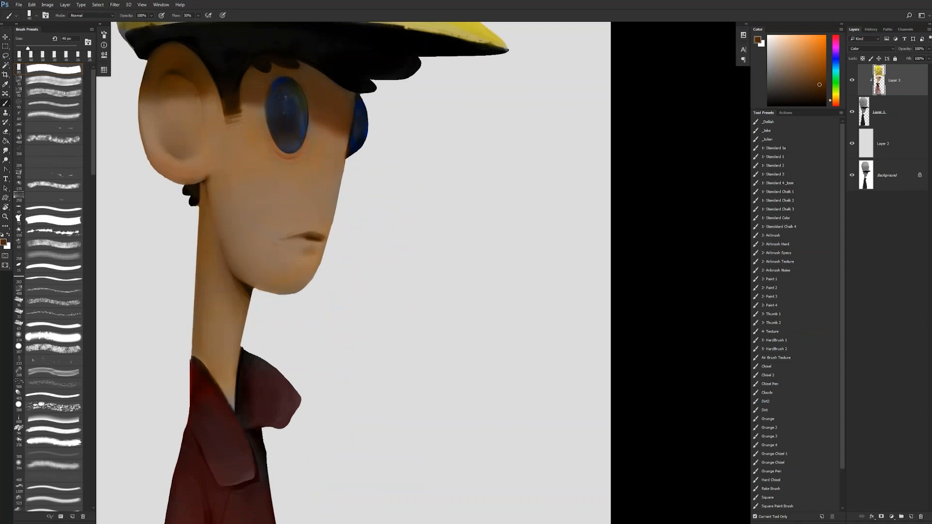
Step: Pick a dark red-orange and tint the mouth with a smaller brush
click(833, 103)
click(825, 77)
key(bracketleft)
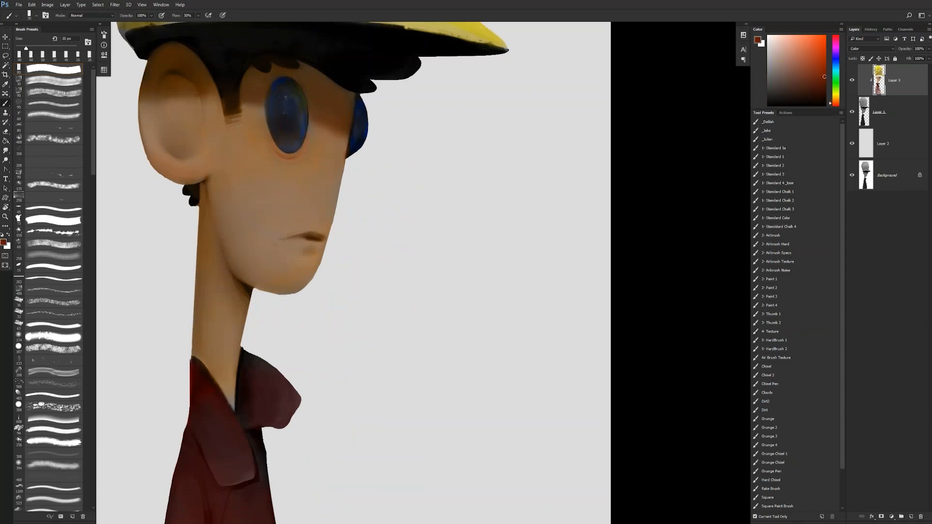
mouse_move(317, 238)
mouse_down()
mouse_move(305, 235)
mouse_move(320, 239)
mouse_up()
key(z)
alt+click(333, 252)
alt+click(333, 254)
alt+click(334, 257)
alt+click(335, 290)
click(344, 284)
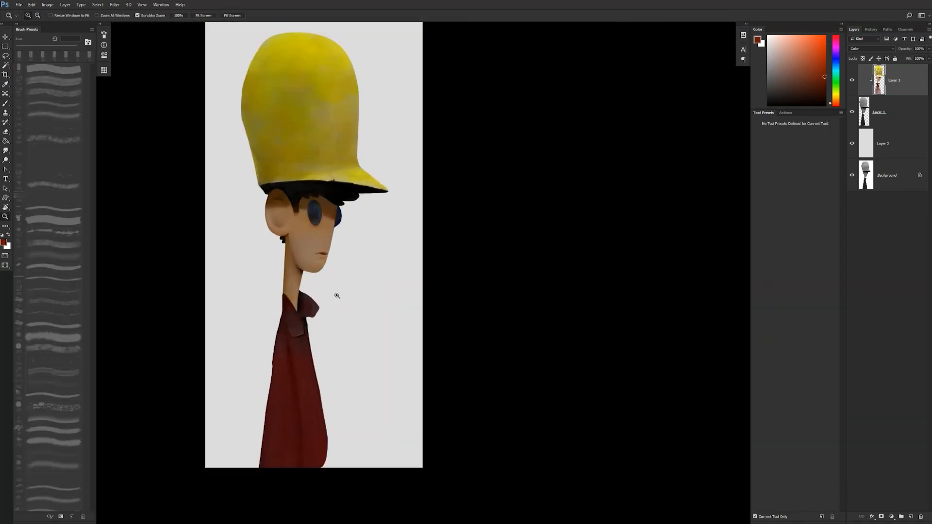
Step: Return to the standard screen mode, duplicate Layer 3, hide the original and clip the copy to the layers below
key(f)
key(f)
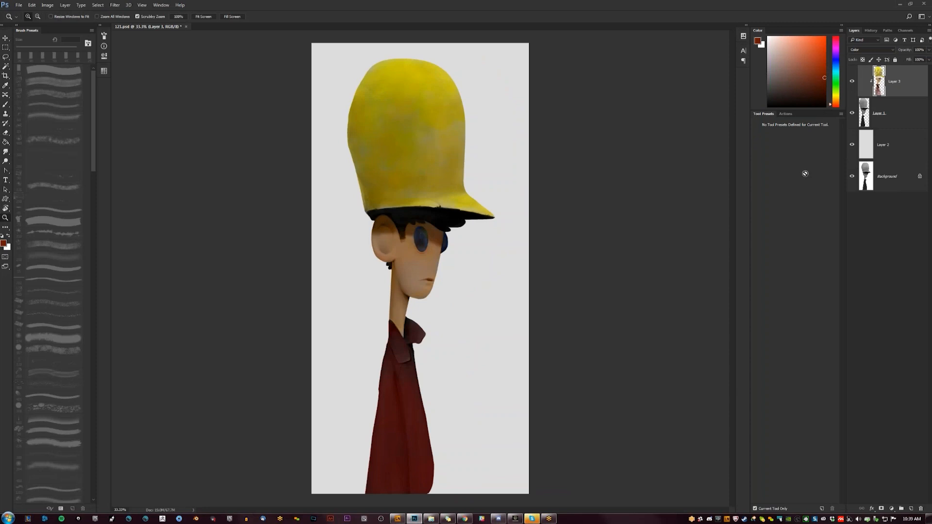
key(ctrl+j)
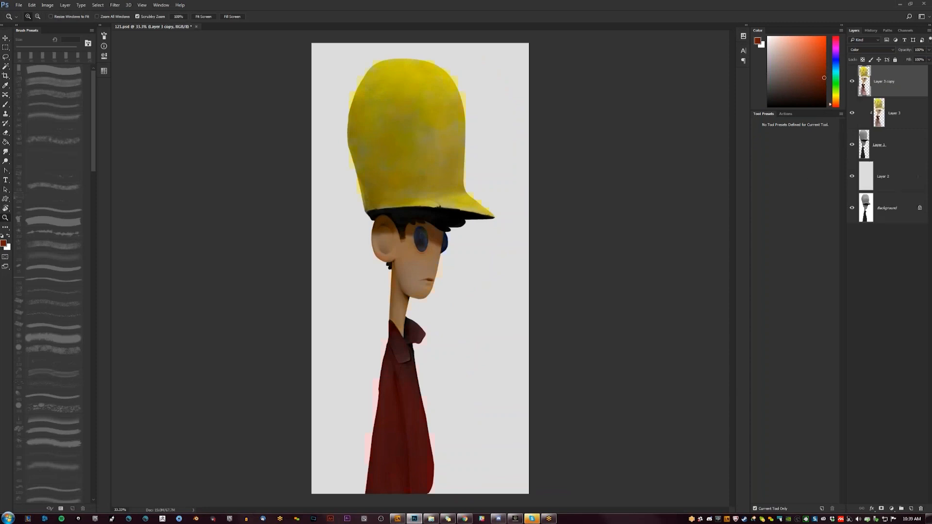
click(853, 114)
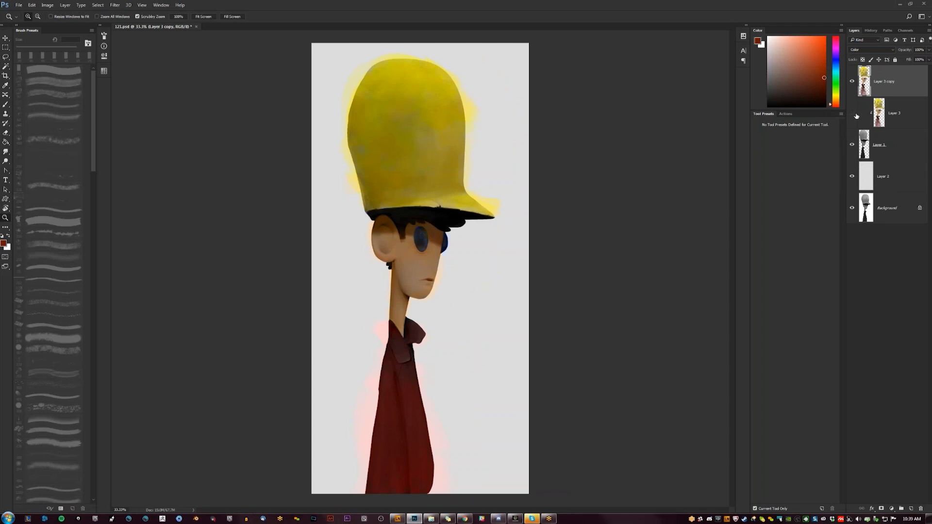
alt+click(882, 99)
Step: Shift the copied color layer's hue negatively with Hue/Saturation, turning the hat orange and the shirt purple
key(ctrl+u)
mouse_move(678, 252)
mouse_down()
mouse_move(720, 250)
mouse_move(665, 254)
mouse_up()
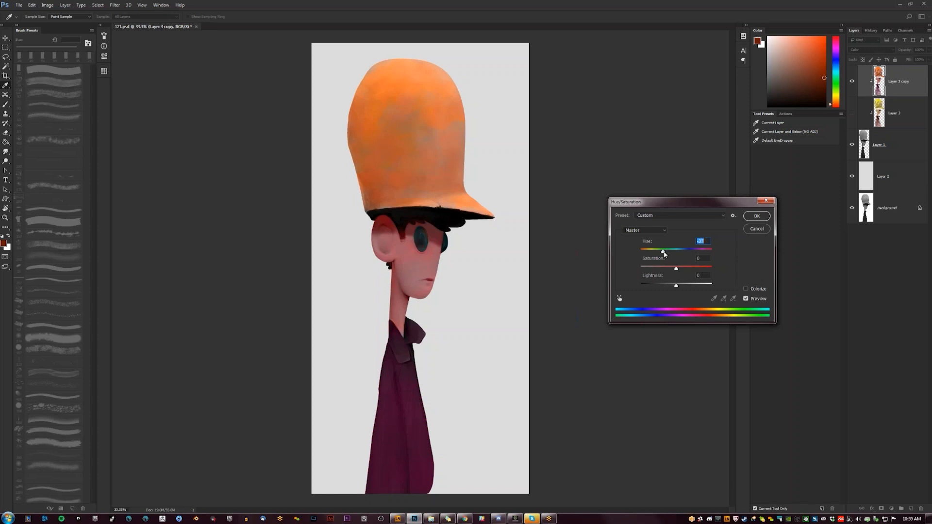
click(761, 219)
key(z)
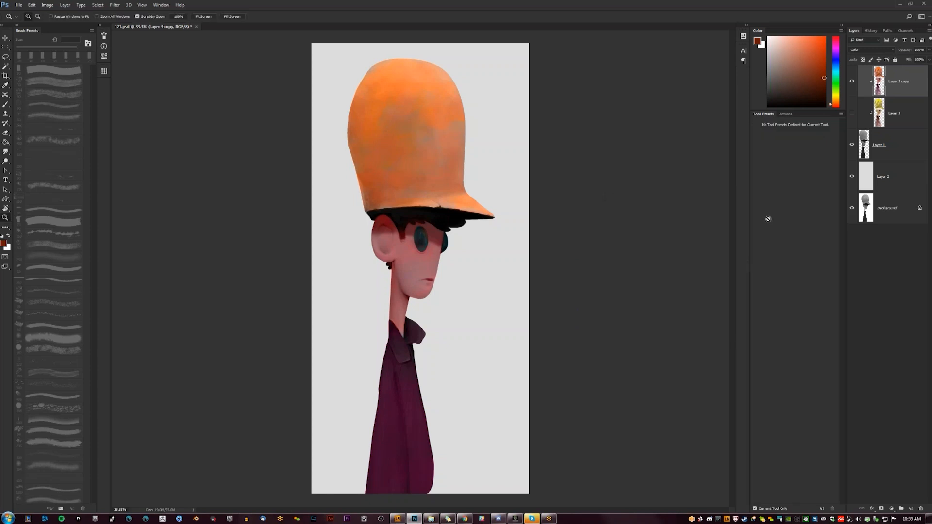
Step: Add a mask to the hue-shifted copy, softly erase the face area with a large eraser, and show Layer 3 again
key(ctrl+shift+m)
key(e)
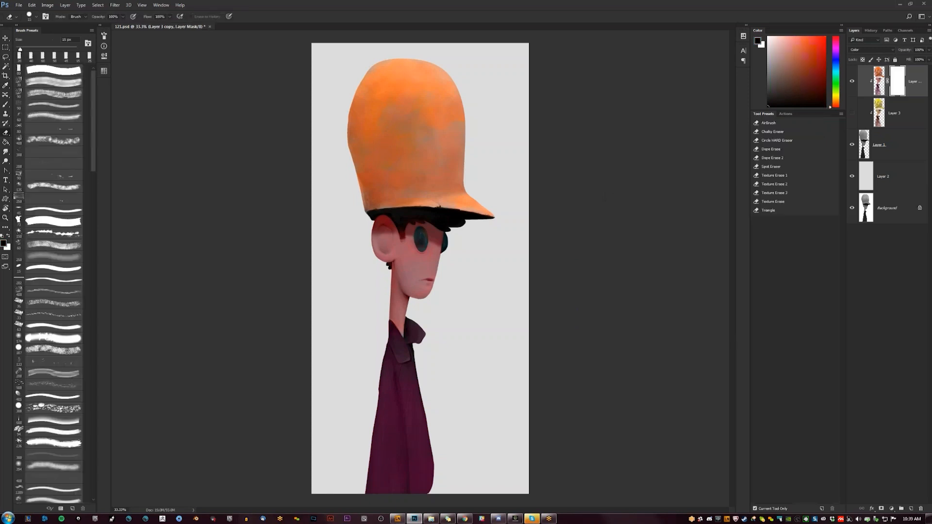
click(761, 124)
key(z)
click(397, 276)
key(e)
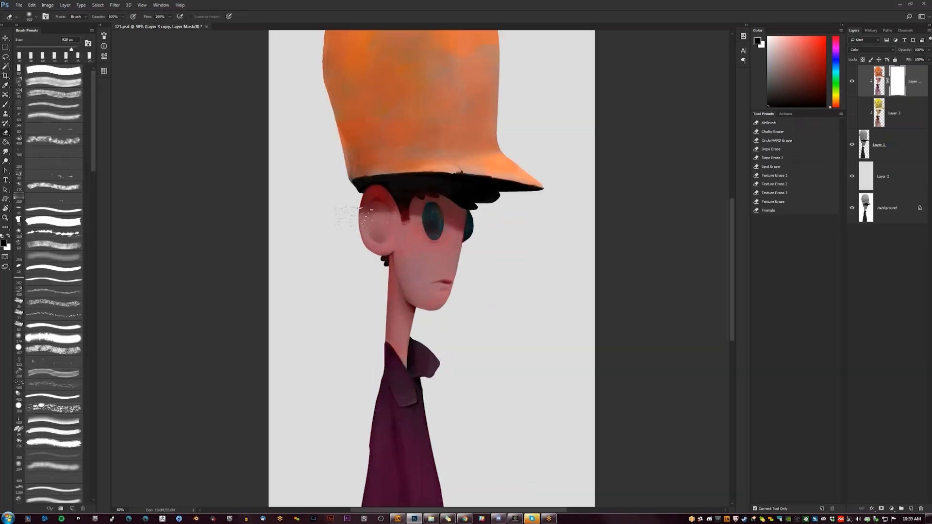
key(x)
click(418, 270)
key(bracketleft)
click(852, 113)
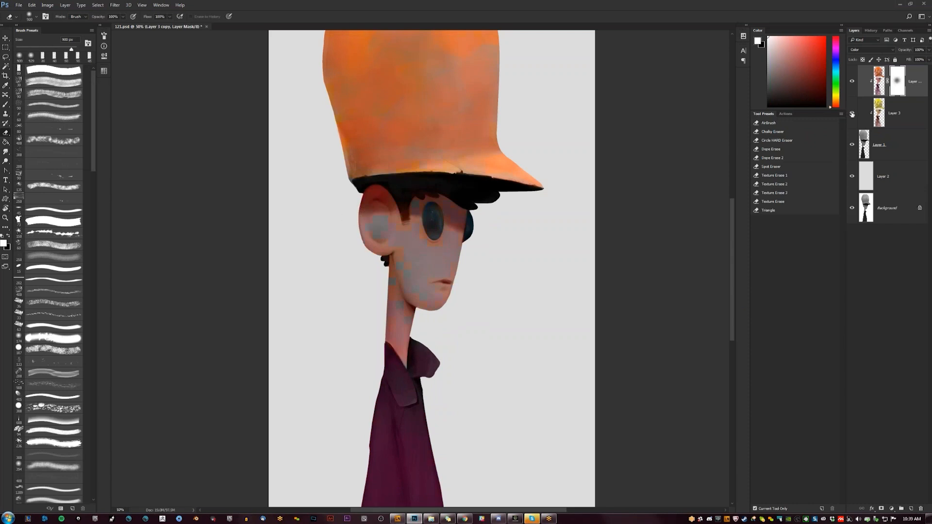
Step: Try to mask out more of the hue shift over the face, ear and neck with a 200 px eraser
click(408, 258)
key([)
key([)
key([)
key([)
key([)
key([)
key([)
drag(368, 223, 376, 199)
drag(410, 308, 405, 331)
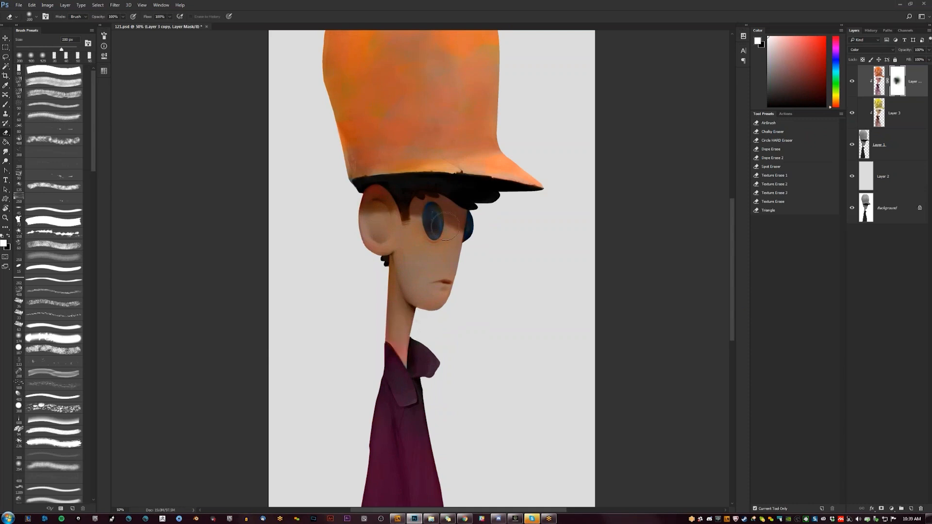
Step: Examine the recolored character up close and as a whole, including with the canvas flipped horizontally
key(z)
key(ctrl+minus)
key(ctrl+minus)
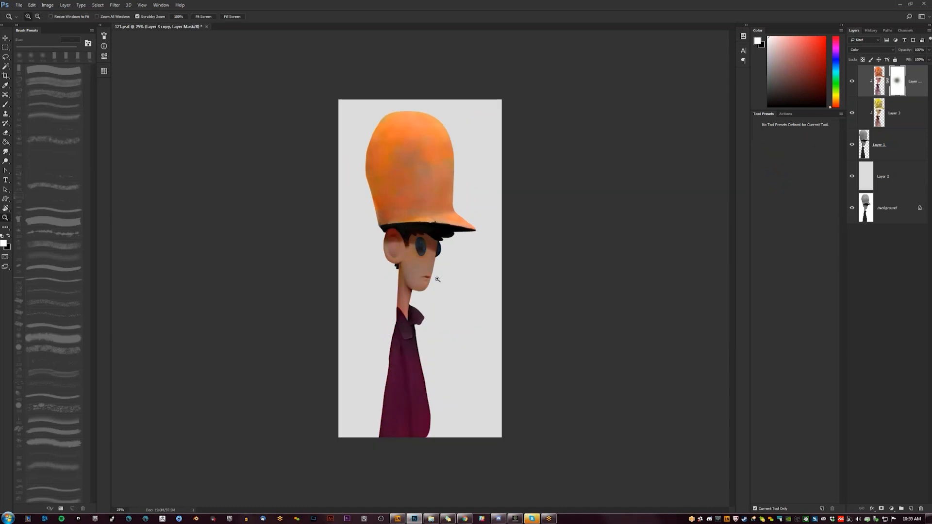
click(429, 281)
key(e)
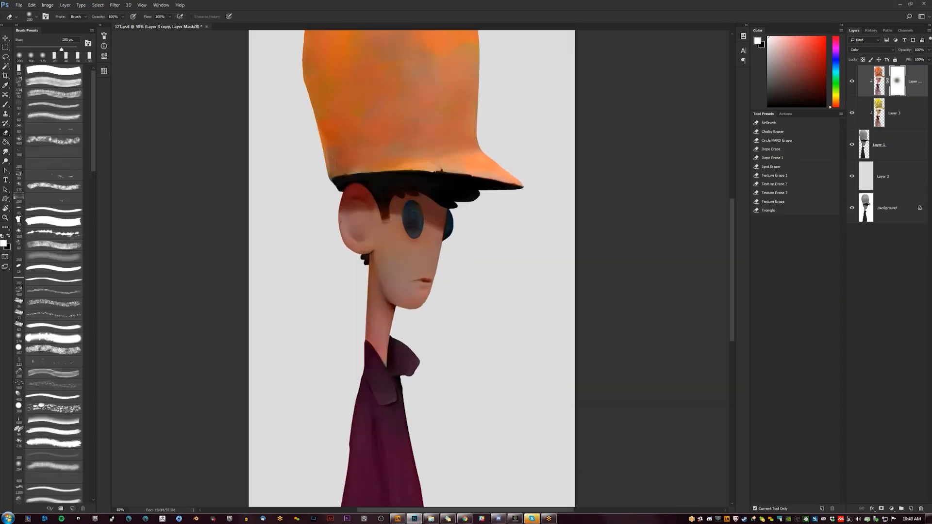
key(b)
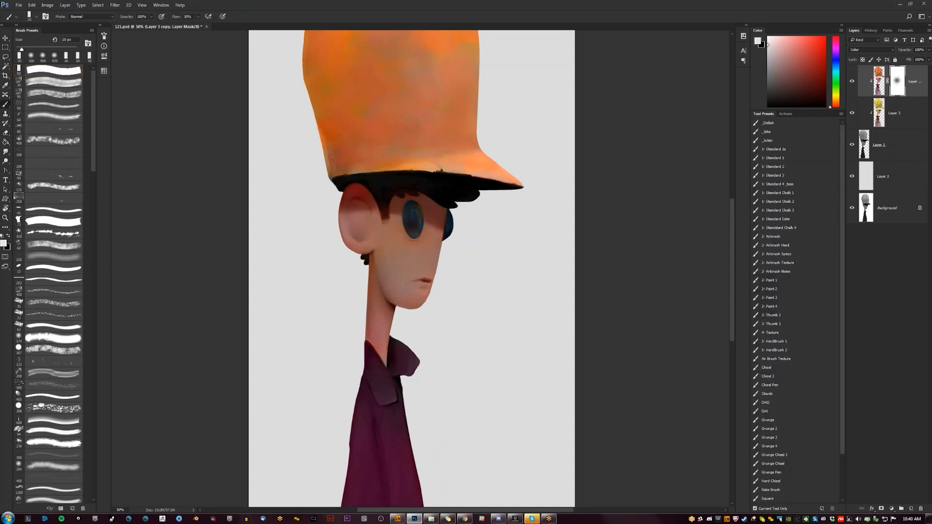
key(z)
alt+click(415, 331)
alt+click(416, 331)
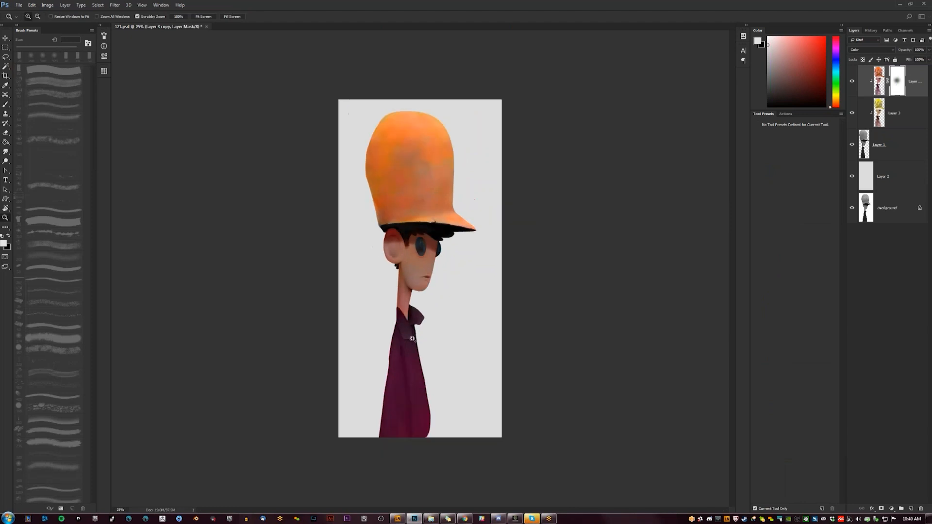
key(ctrl+shift+h)
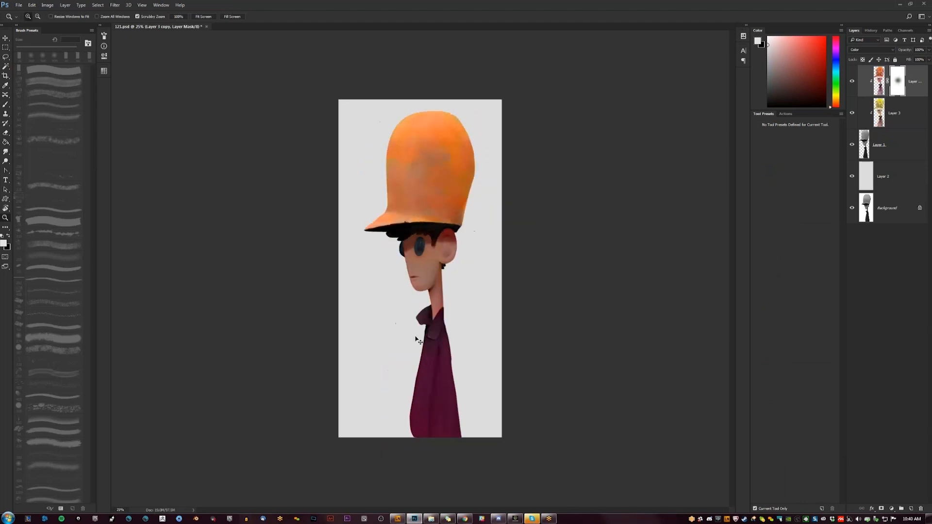
click(435, 277)
click(434, 271)
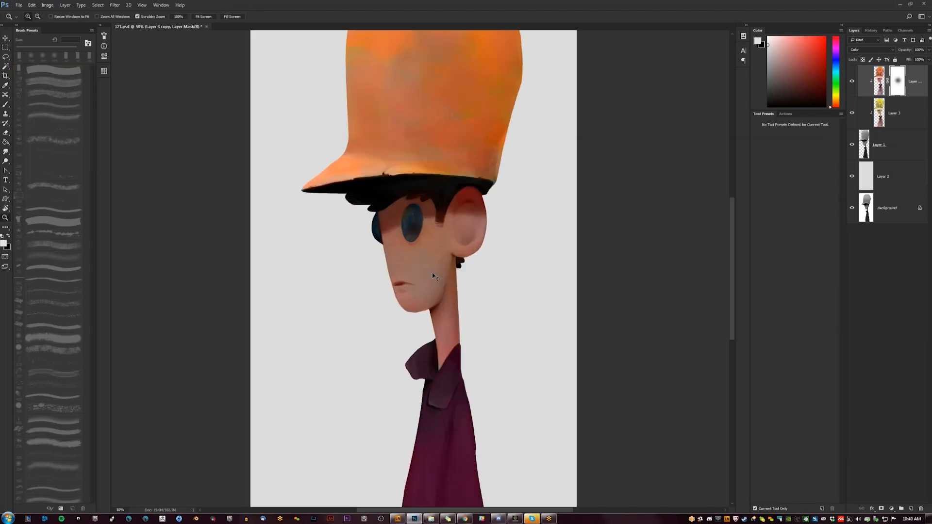
key(ctrl+shift+h)
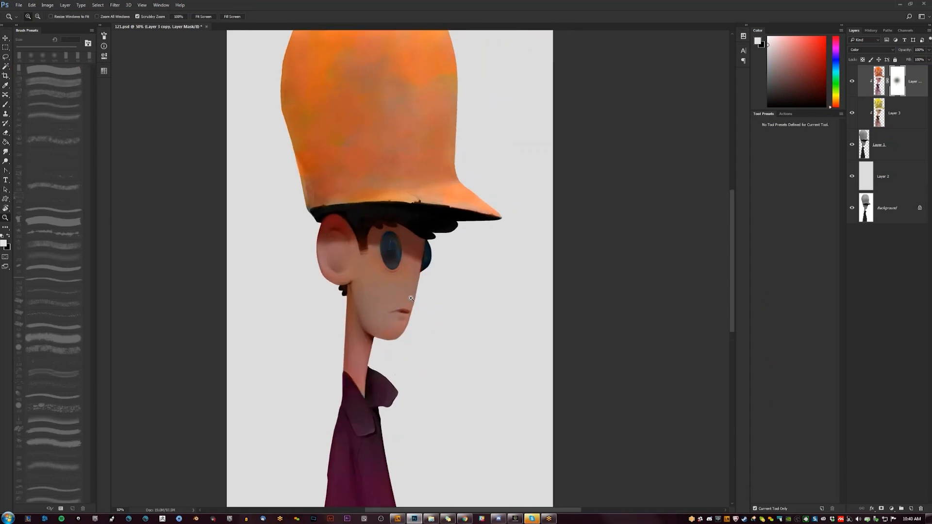
alt+click(412, 298)
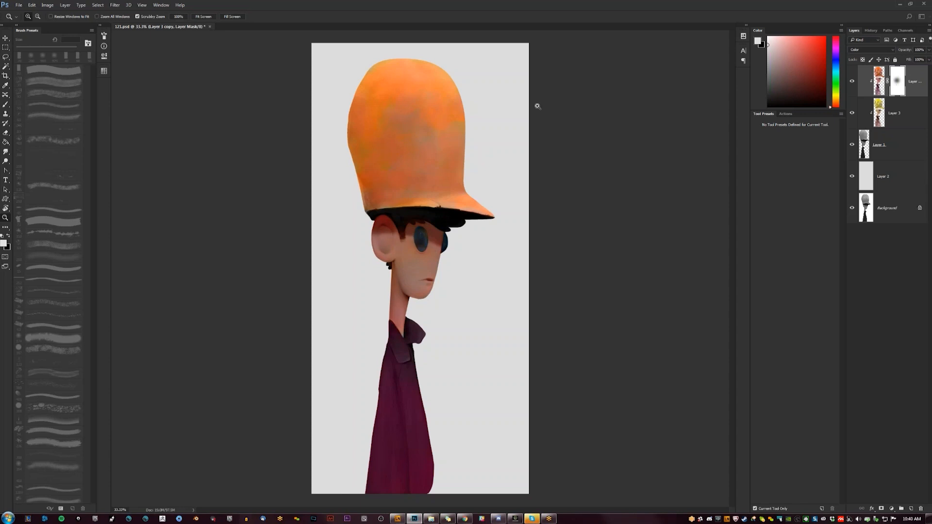
Step: Add a new layer on top, set its blend mode to Color, and clip it to the character layers
key(ctrl+shift+alt+n)
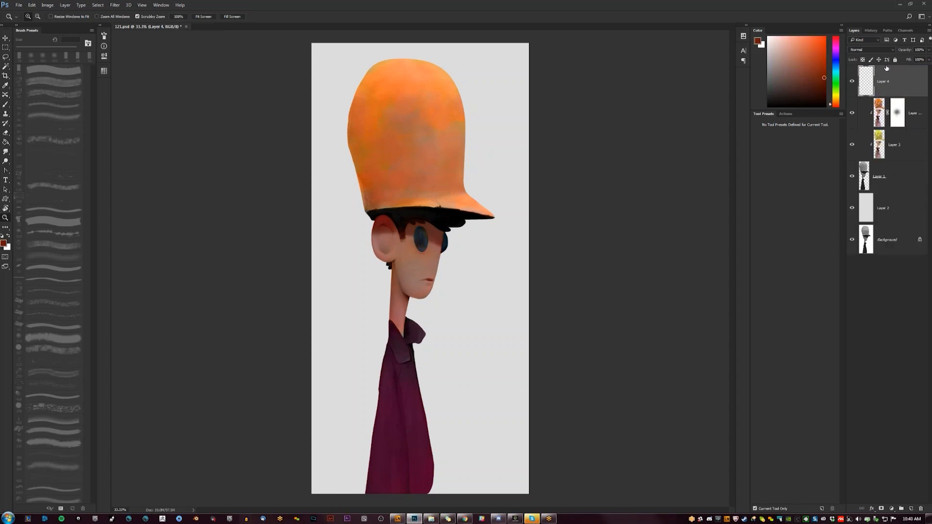
click(871, 50)
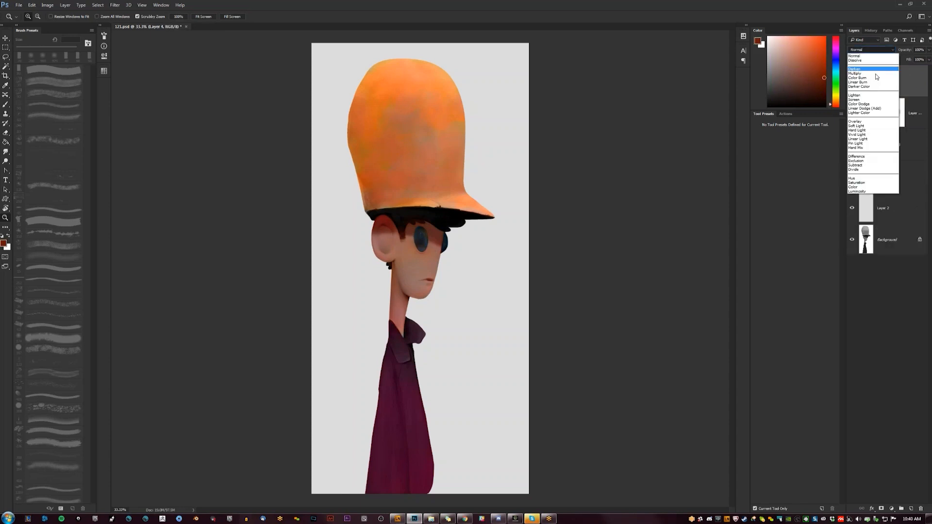
click(872, 186)
alt+click(913, 96)
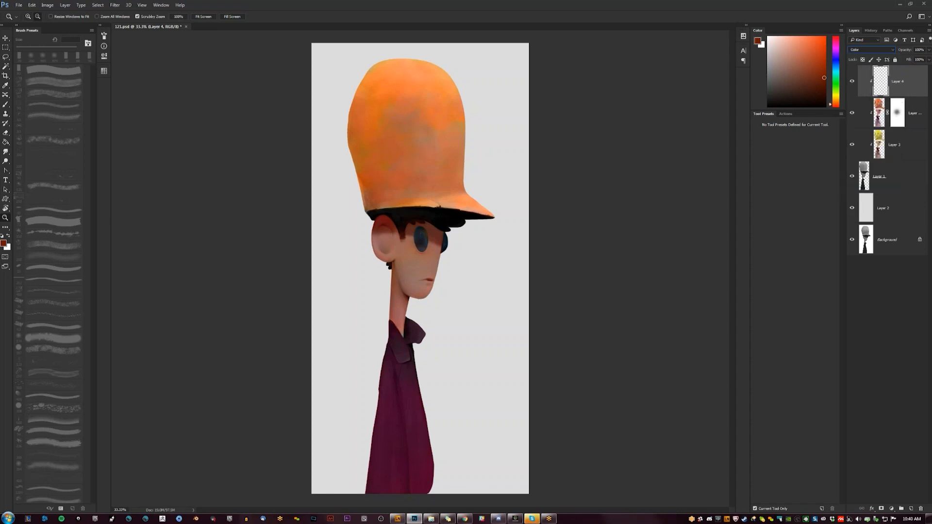
Step: Paint sampled light orange with a 200 px brush in vertical strokes down the hat, face, neck and shirt
click(421, 178)
key(b)
alt+click(453, 62)
alt+click(452, 63)
click(53, 70)
mouse_move(403, 126)
mouse_down()
mouse_move(403, 360)
mouse_move(389, 476)
mouse_up()
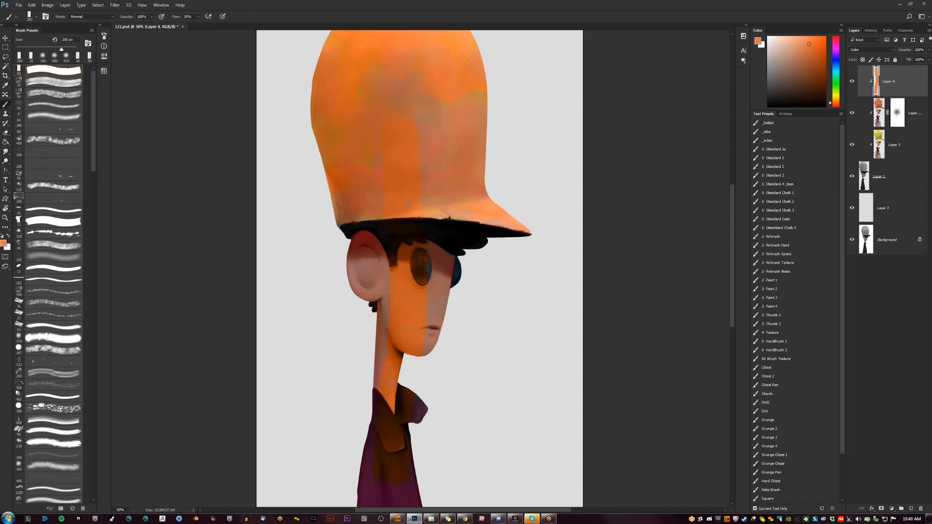
scroll(388, 466, down, 5)
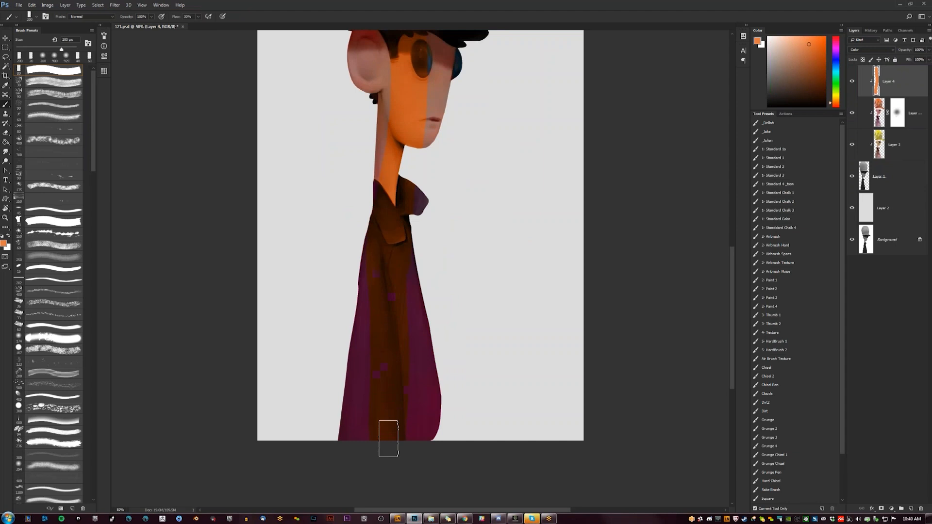
drag(422, 190, 429, 323)
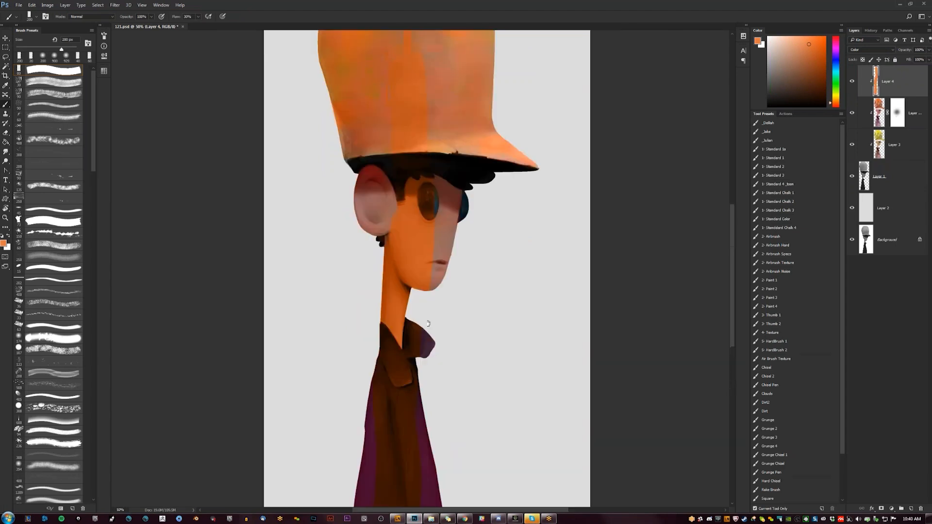
drag(412, 368, 388, 449)
drag(370, 181, 365, 320)
drag(300, 329, 318, 239)
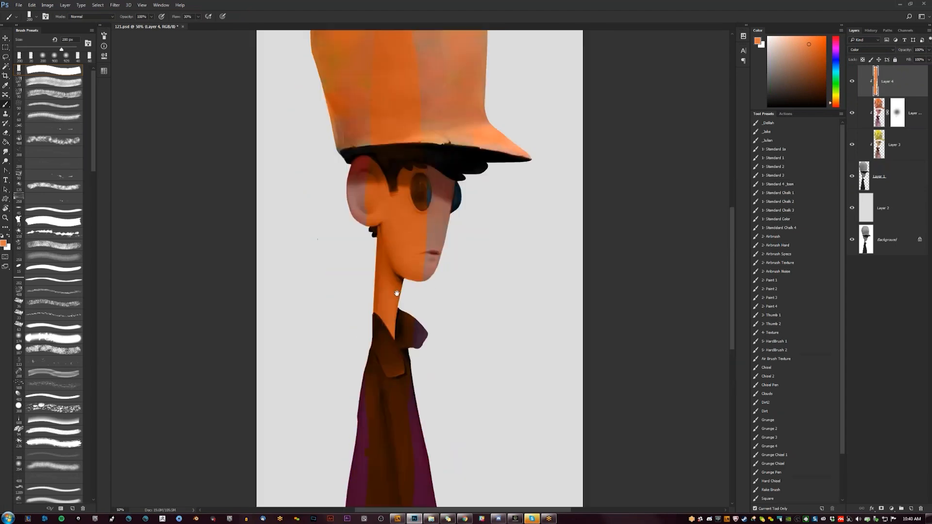
Step: Sample a deeper orange and paint broad horizontal bands across the lower shirt and the hat
alt+click(412, 233)
alt+click(404, 224)
drag(390, 318, 395, 205)
mouse_move(287, 402)
mouse_down()
mouse_move(470, 395)
mouse_move(290, 414)
mouse_up()
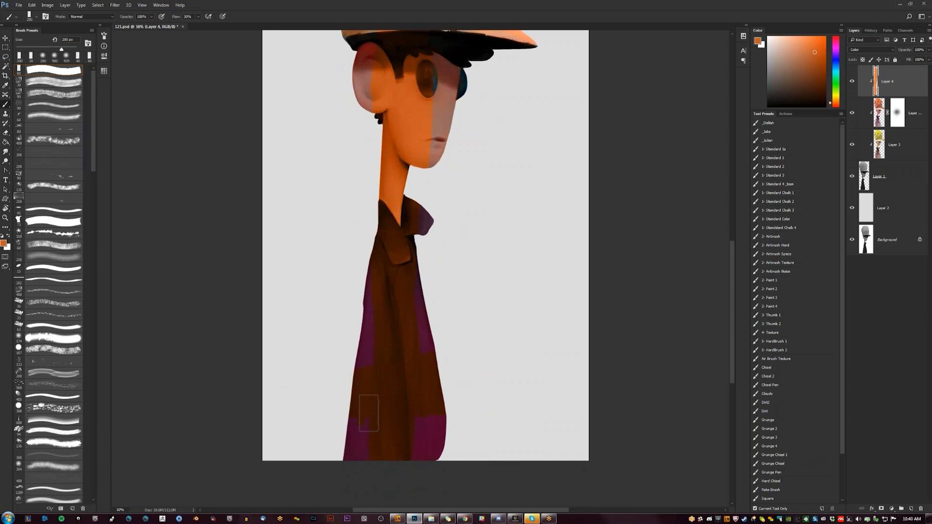
drag(468, 414, 418, 522)
drag(548, 175, 427, 181)
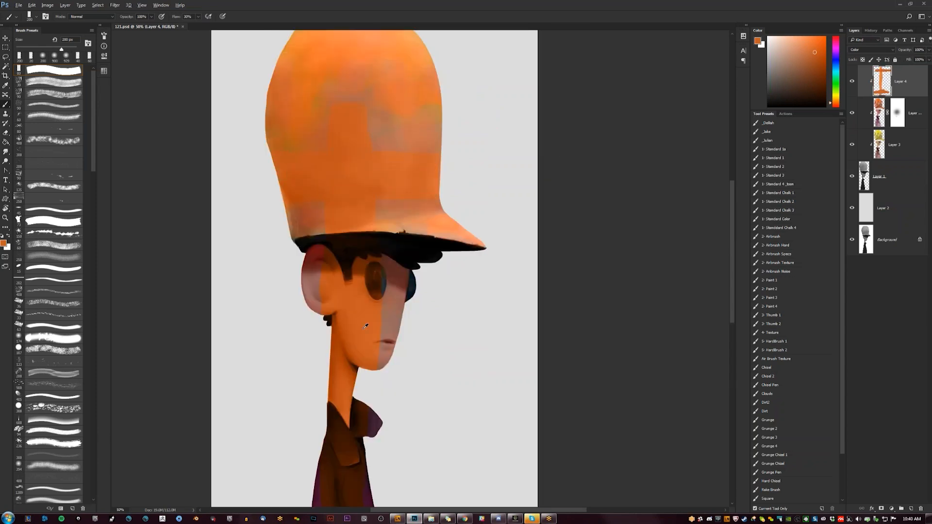
alt+click(328, 278)
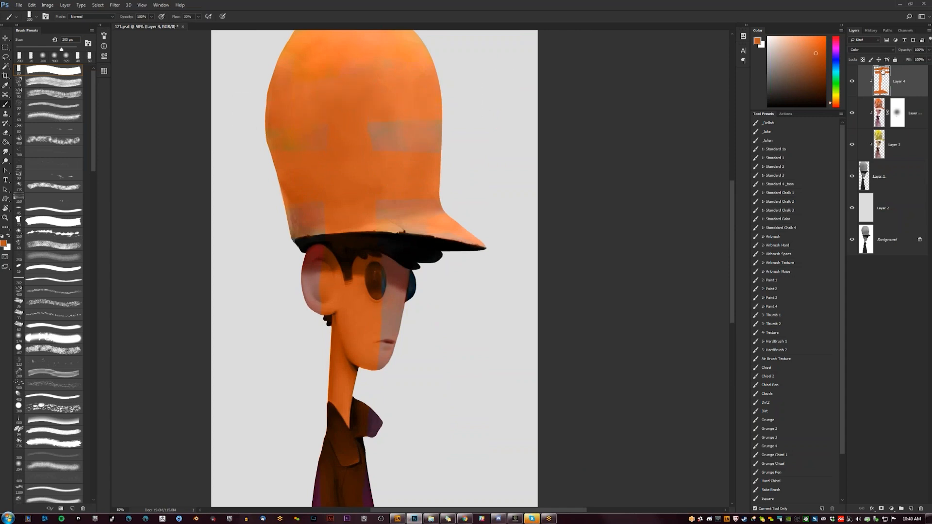
Step: Switch the painted layer to Normal blend mode and view the whole character with the opaque strokes
click(872, 50)
click(871, 55)
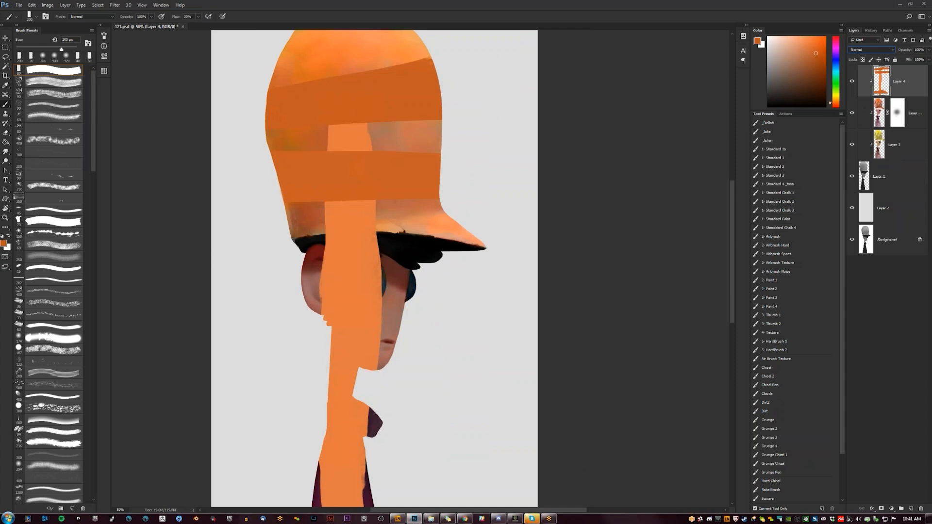
alt+click(441, 333)
key(z)
alt+click(441, 333)
Step: Release the painted layer from its clipping group and delete it
key(v)
mouse_move(417, 329)
mouse_down()
mouse_move(458, 277)
mouse_move(478, 282)
mouse_move(428, 308)
mouse_move(420, 271)
mouse_move(399, 289)
mouse_move(404, 298)
mouse_up()
alt+click(919, 96)
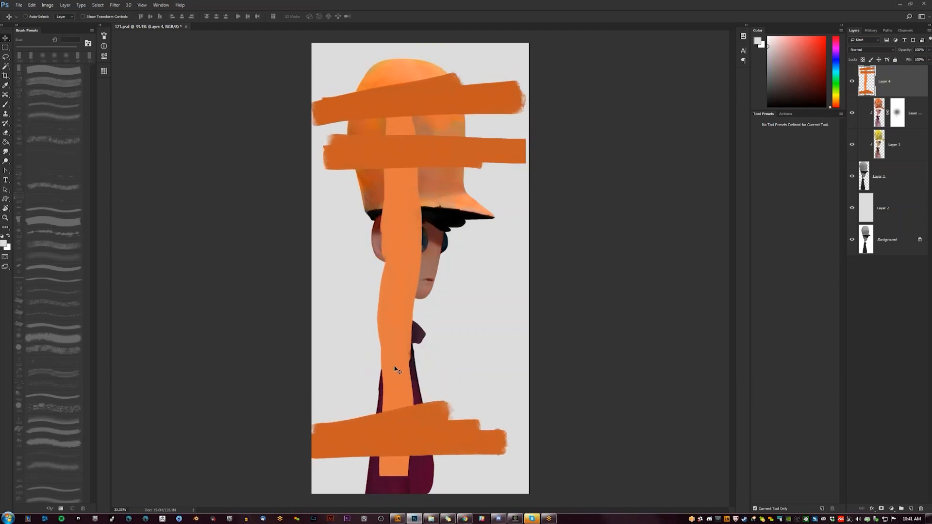
key(Delete)
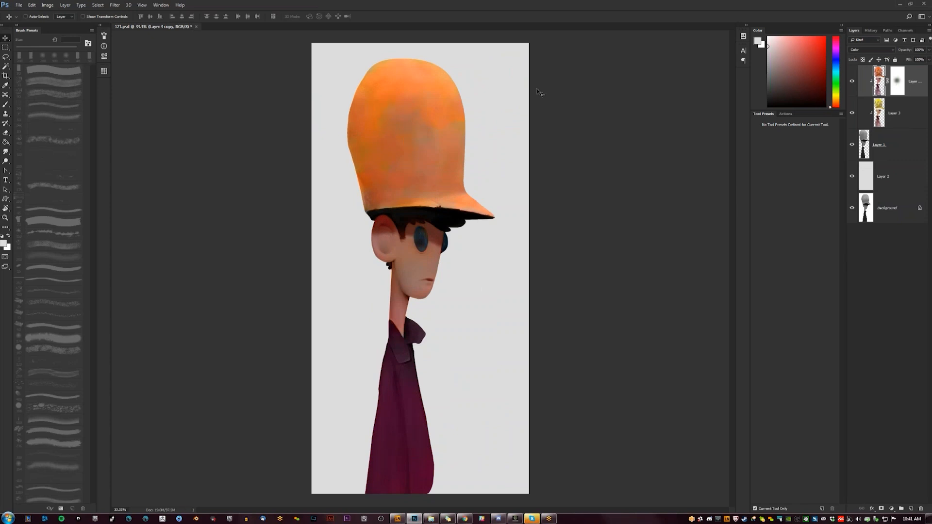
Step: Try the Hue blend mode on the masked Layer 3 copy and toggle its visibility to compare
click(869, 50)
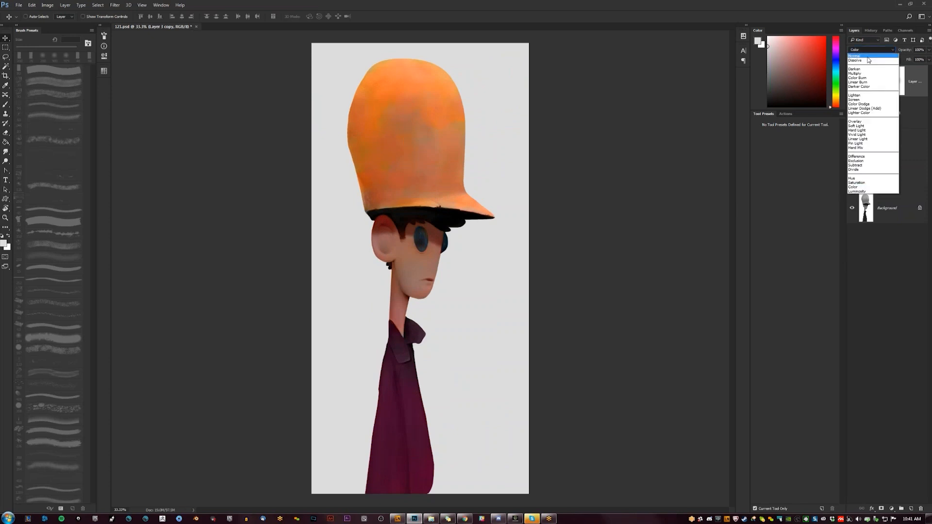
click(854, 178)
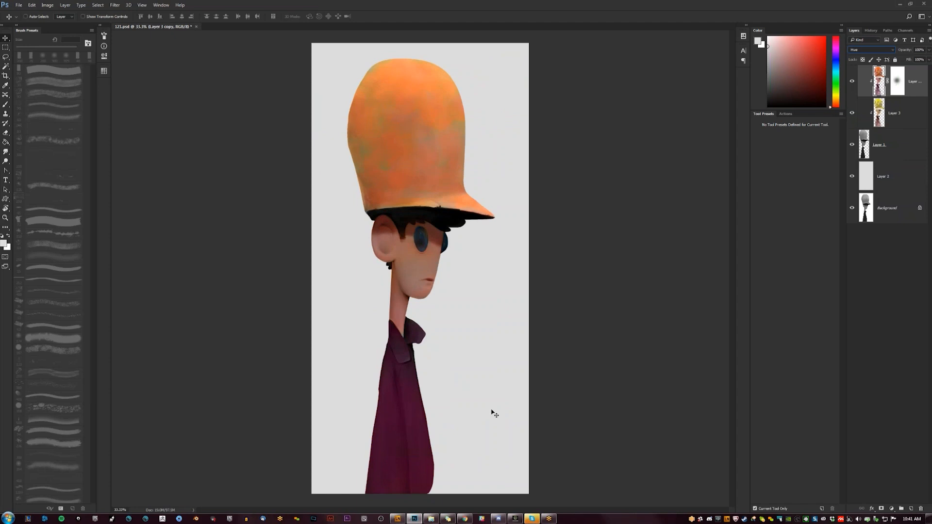
click(853, 81)
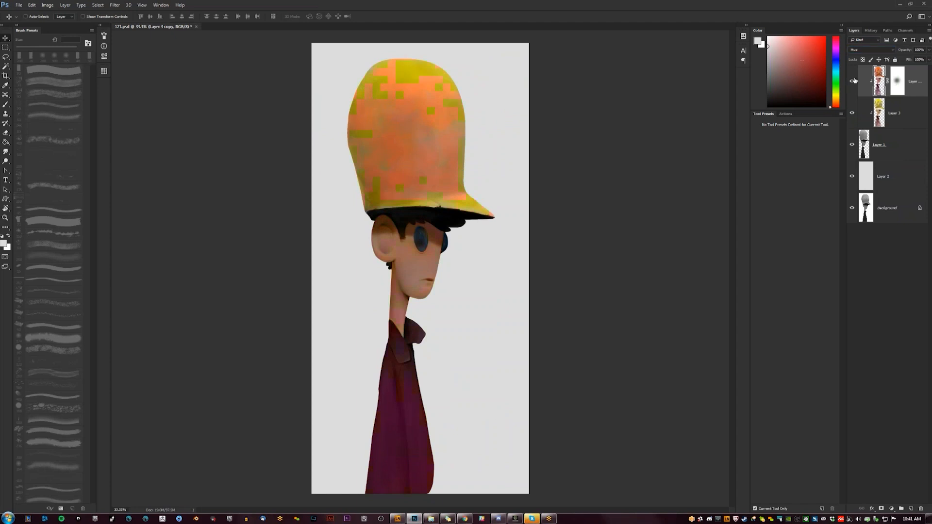
key(b)
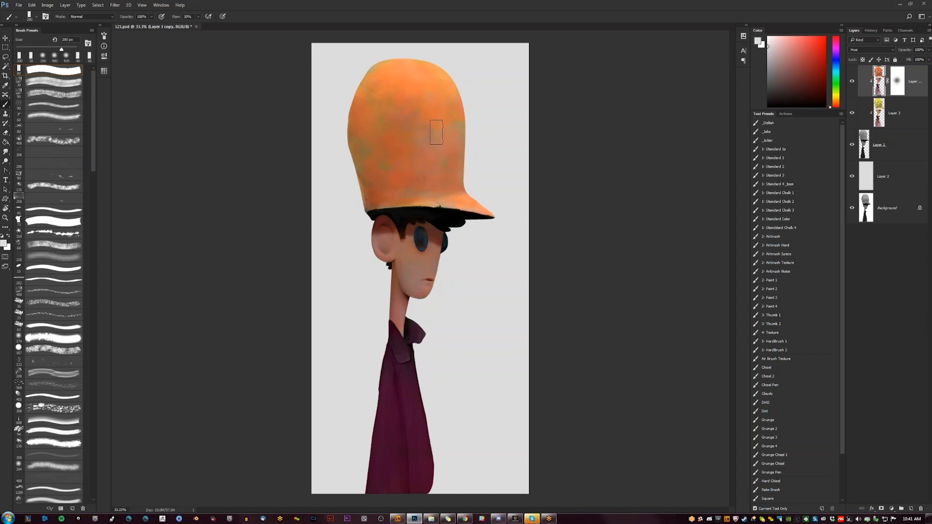
Step: View the color picker as HSB sliders and return it to the Hue Cube
click(842, 30)
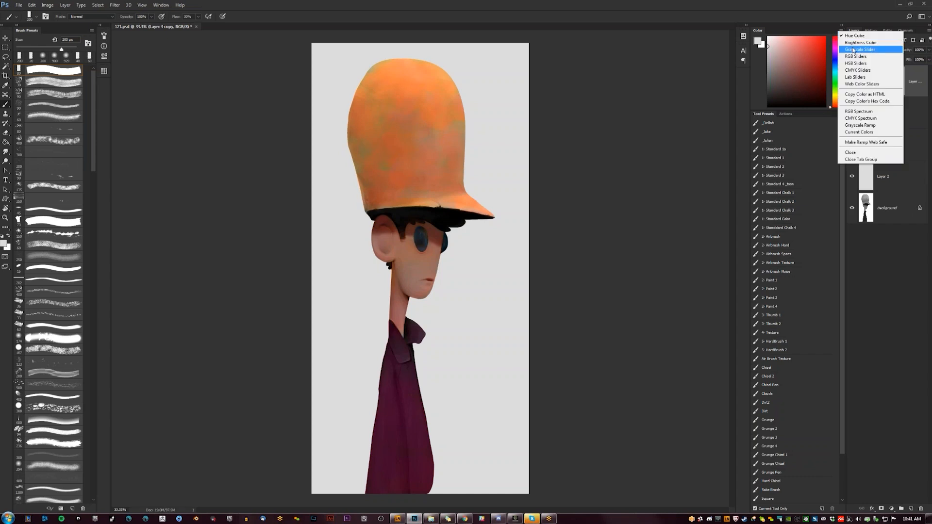
click(858, 63)
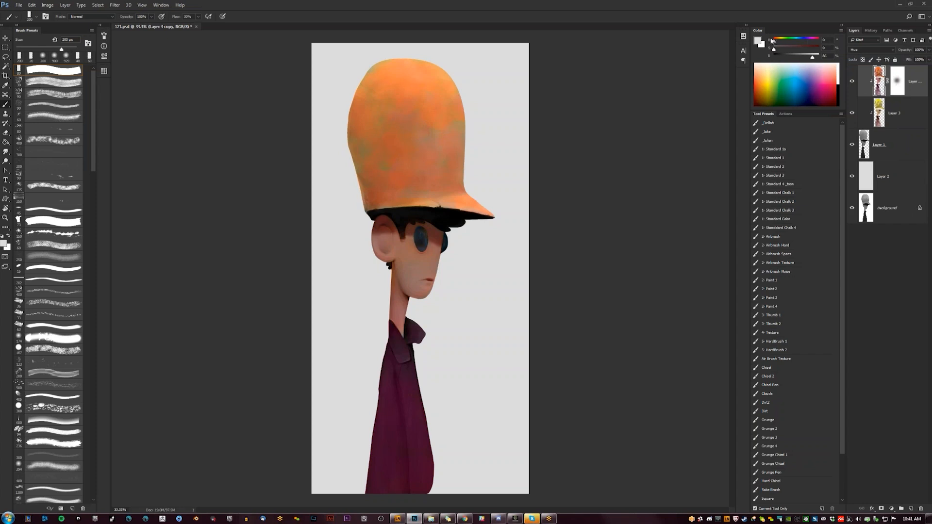
click(841, 32)
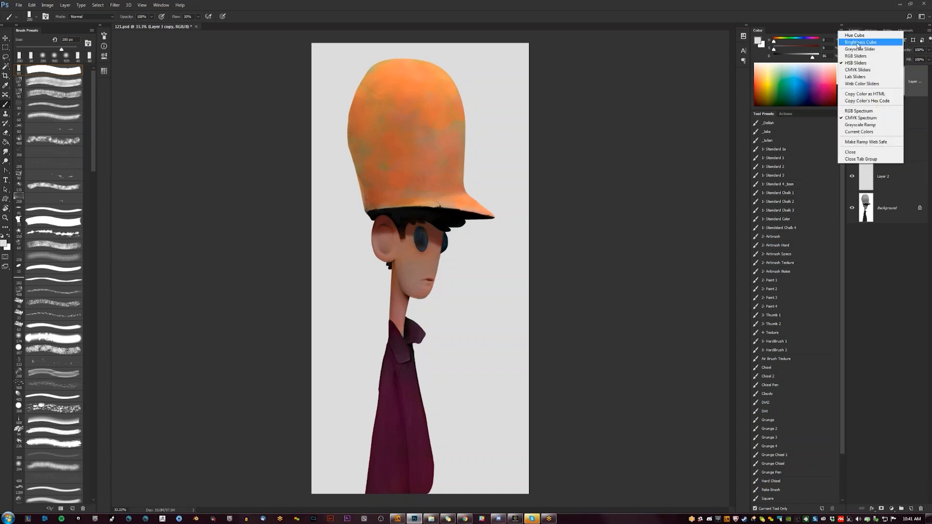
click(860, 35)
Step: Add a new layer on top and set the masked Layer 3 copy back to Color blend mode
key(ctrl+shift+alt+n)
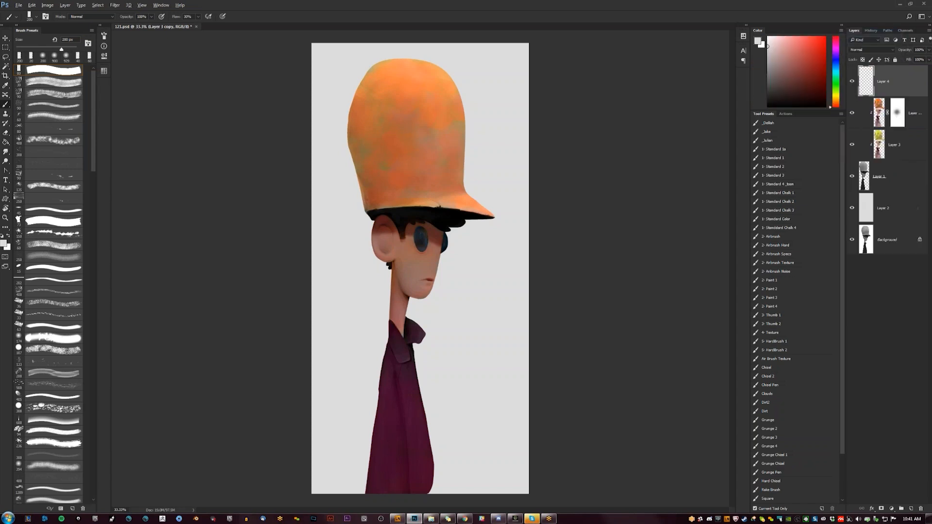
key(g)
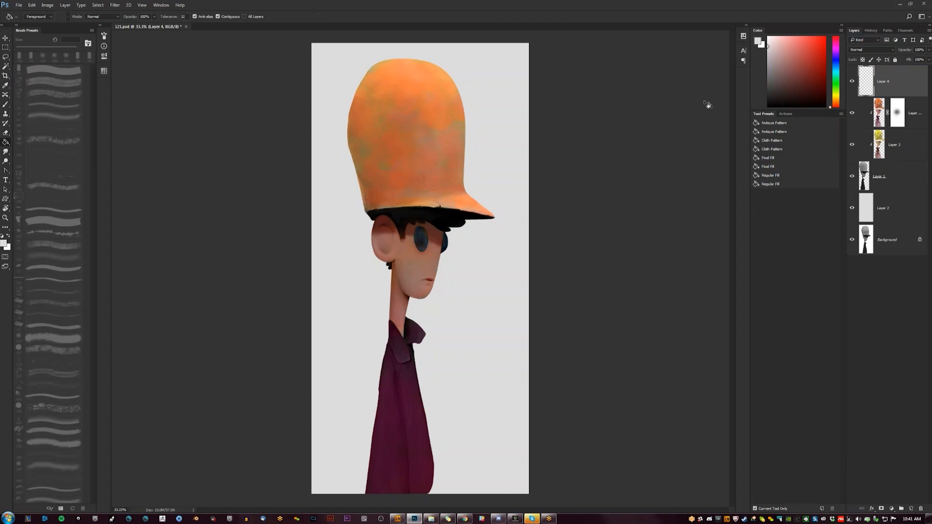
click(907, 99)
click(874, 50)
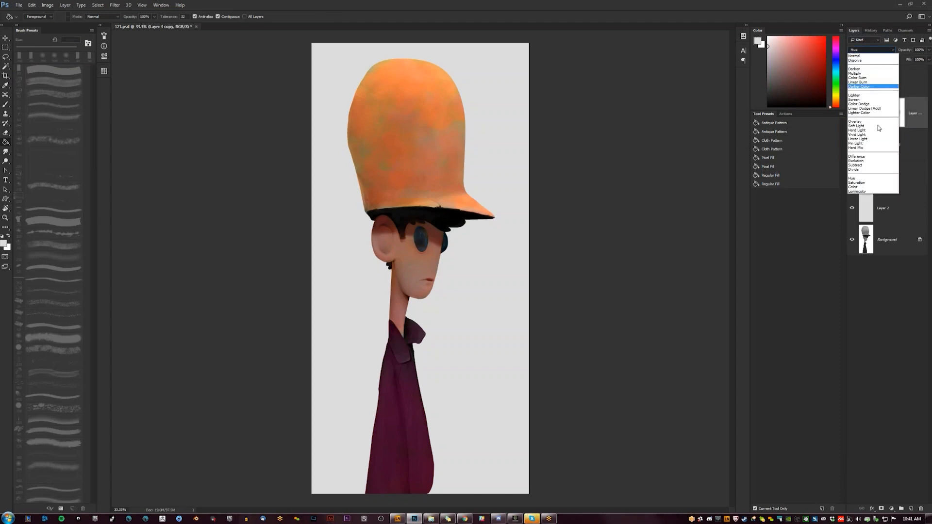
click(859, 178)
Step: Fill the new top layer with light gray and paint a bright red swatch near its upper edge
click(867, 82)
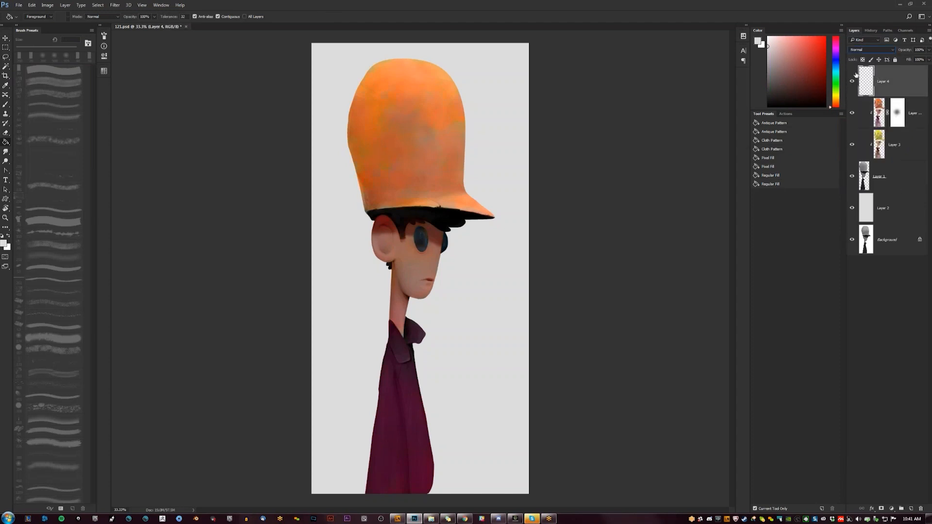
click(479, 135)
key(d)
key(b)
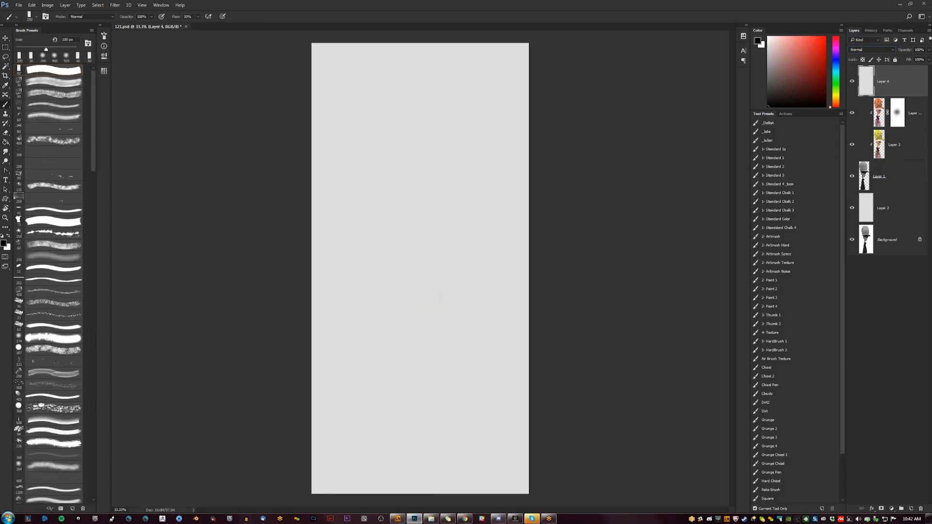
mouse_move(806, 58)
mouse_down()
mouse_move(830, 41)
mouse_move(835, 78)
mouse_move(835, 26)
mouse_up()
mouse_move(405, 113)
mouse_down()
mouse_move(439, 111)
mouse_move(403, 138)
mouse_up()
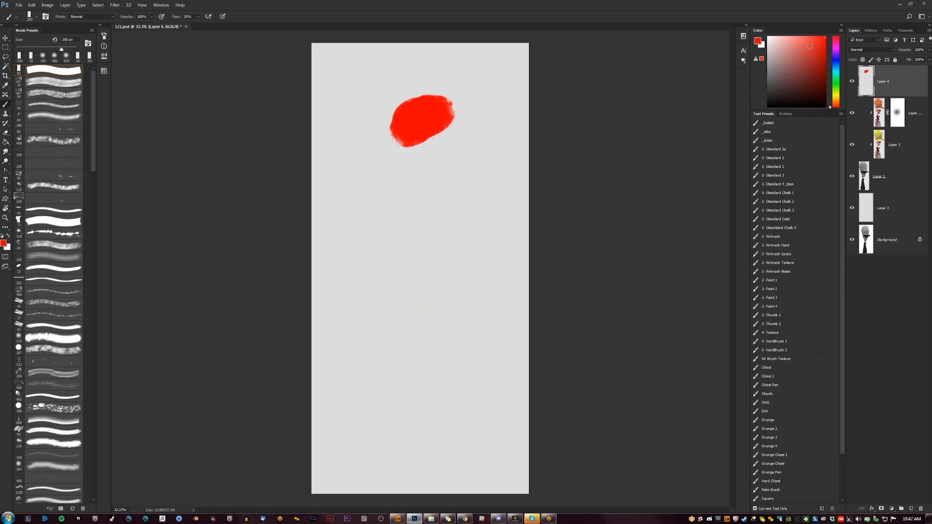
Step: Paint a pale pink swatch beside the red one and cover it with a desaturated grayish red
click(796, 36)
drag(797, 36, 782, 36)
drag(394, 125, 384, 125)
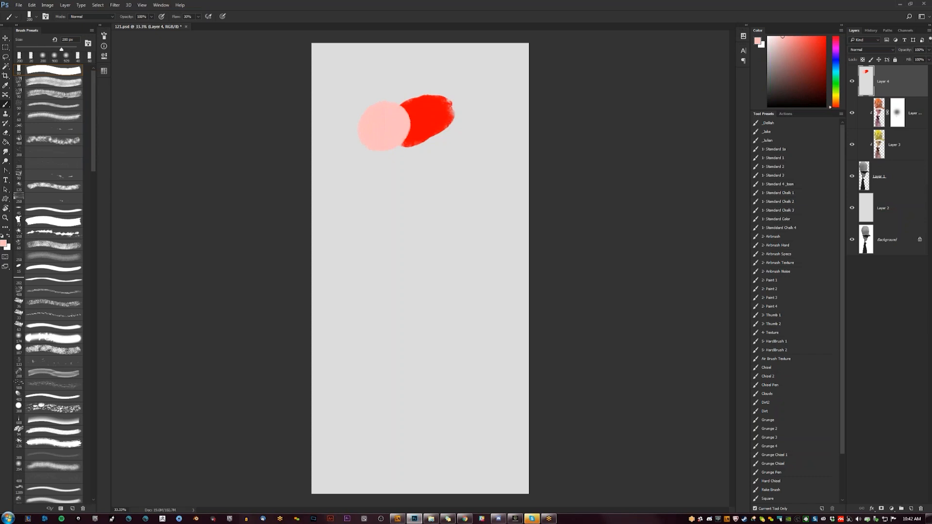
click(776, 69)
mouse_move(383, 112)
mouse_down()
mouse_move(388, 143)
mouse_move(388, 115)
mouse_up()
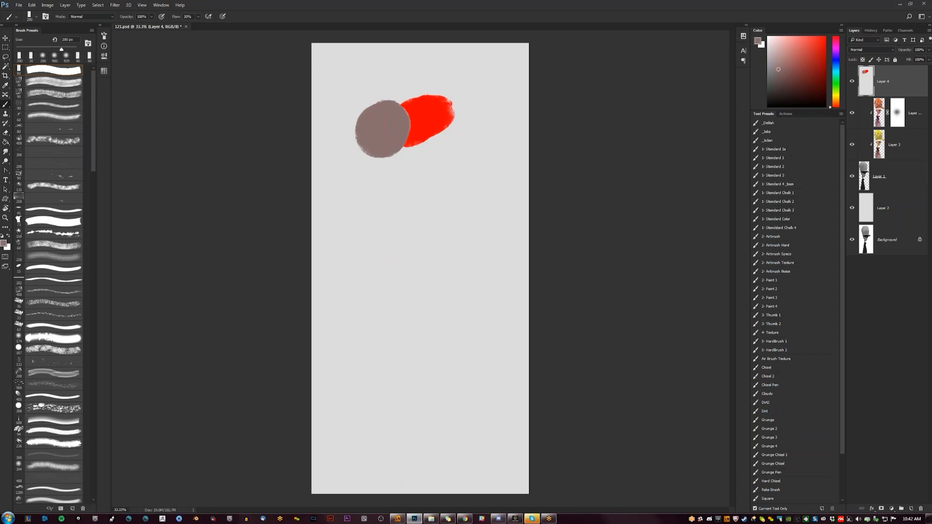
Step: Draw black arrows above the grayish and red swatches with a thin brush and letter an S beside them
key(d)
key(bracketleft)
key(bracketleft)
key(bracketleft)
key(bracketleft)
key(bracketleft)
key(bracketleft)
key(bracketleft)
key(bracketleft)
key(bracketleft)
key(bracketleft)
key(bracketleft)
key(bracketleft)
key(bracketleft)
drag(425, 67, 430, 79)
drag(373, 66, 381, 88)
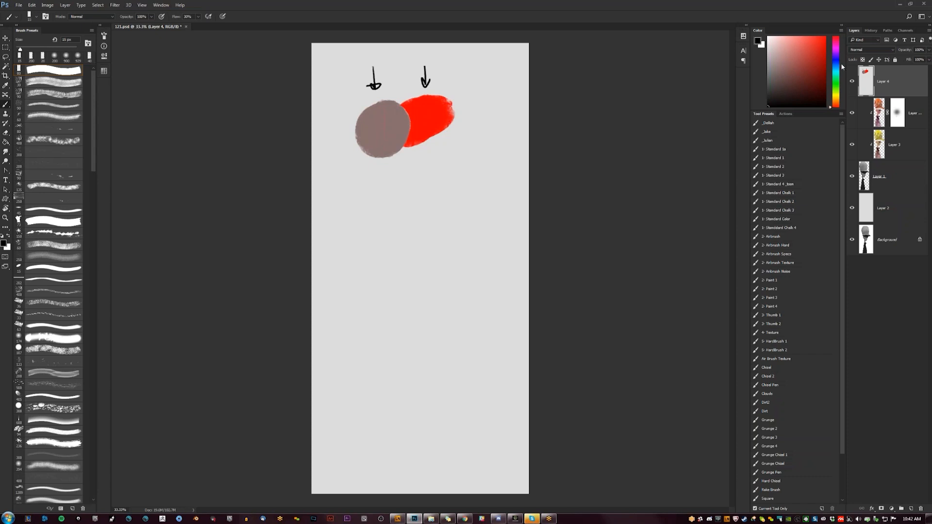
drag(492, 96, 483, 121)
Step: Paint a light red swatch and a very dark red one beneath it with a 150 px brush, below the first pair
drag(814, 52, 831, 34)
key(bracketright)
key(bracketright)
key(bracketright)
key(bracketright)
key(bracketright)
key(bracketright)
key(bracketright)
key(bracketright)
key(bracketright)
key(bracketright)
key(bracketright)
key(bracketright)
key(bracketright)
click(801, 36)
mouse_move(425, 181)
mouse_down()
mouse_move(401, 202)
mouse_move(401, 233)
mouse_move(423, 219)
mouse_up()
click(826, 88)
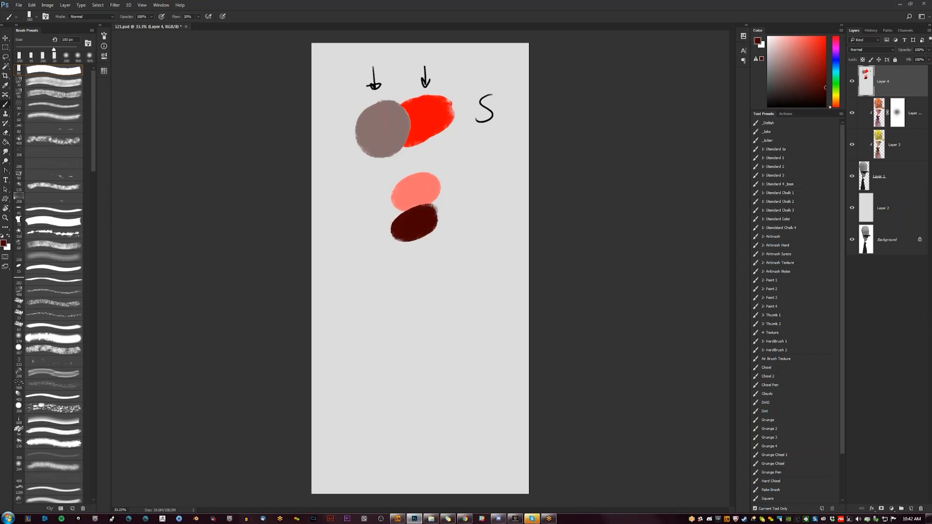
Step: Letter a black B beside the light and dark red swatches with a thin brush
key(d)
key(bracketleft)
key(bracketleft)
key(bracketleft)
key(bracketleft)
key(bracketleft)
key(bracketleft)
key(bracketleft)
key(bracketleft)
key(bracketleft)
key(bracketleft)
key(bracketleft)
key(bracketleft)
drag(479, 183, 478, 207)
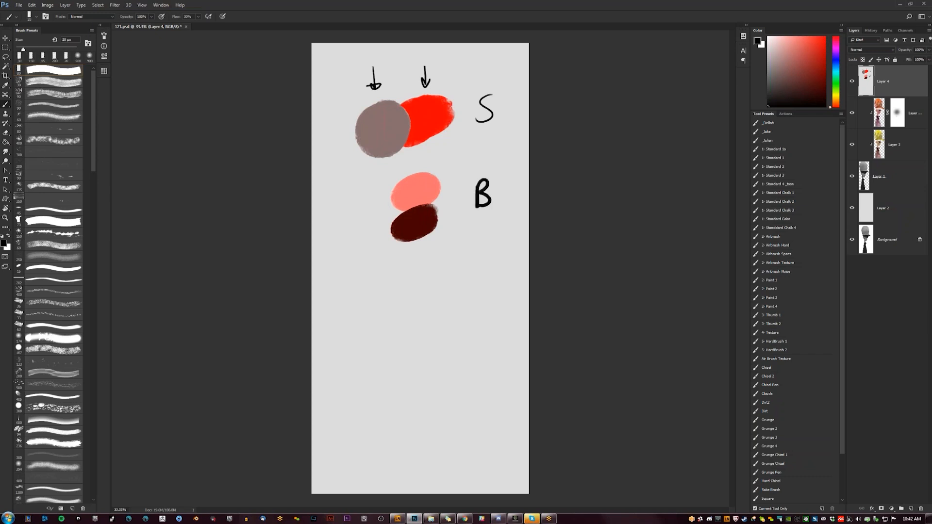
Step: Letter a black H below the B and draw a circle around it
drag(477, 281, 477, 309)
mouse_move(477, 293)
mouse_down()
mouse_move(489, 293)
mouse_move(488, 312)
mouse_up()
drag(483, 265, 504, 276)
Step: Paint a saturated red swatch and a blue swatch side by side next to the circled H with a 150 px brush
click(811, 41)
key(bracketright)
key(bracketright)
key(bracketright)
key(bracketright)
key(bracketright)
key(bracketright)
key(bracketright)
key(bracketright)
key(bracketright)
key(bracketright)
key(bracketright)
key(bracketright)
mouse_move(364, 287)
mouse_down()
mouse_move(384, 291)
mouse_move(373, 298)
mouse_up()
click(836, 64)
mouse_move(424, 272)
mouse_down()
mouse_move(440, 287)
mouse_move(423, 298)
mouse_up()
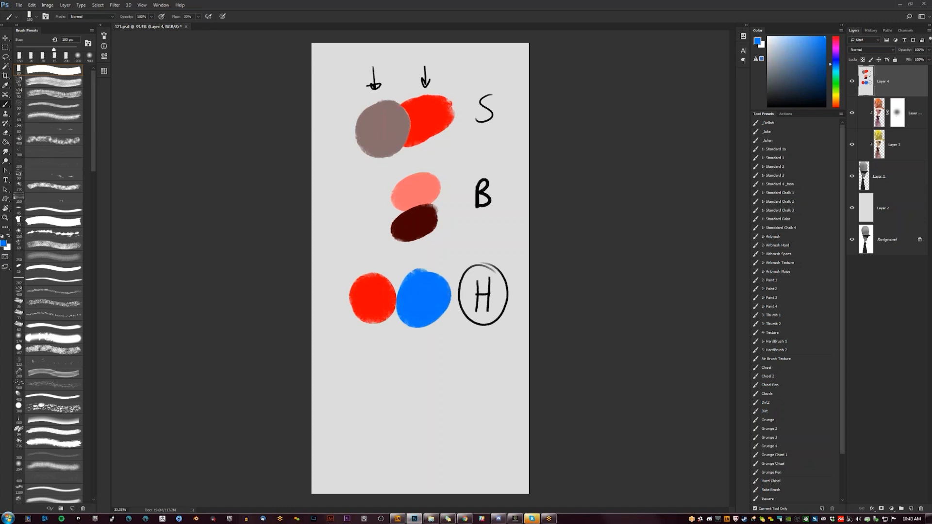
Step: Run the Color Layer action to add a Color-mode layer above the swatches and fill it with black
alt+click(381, 296)
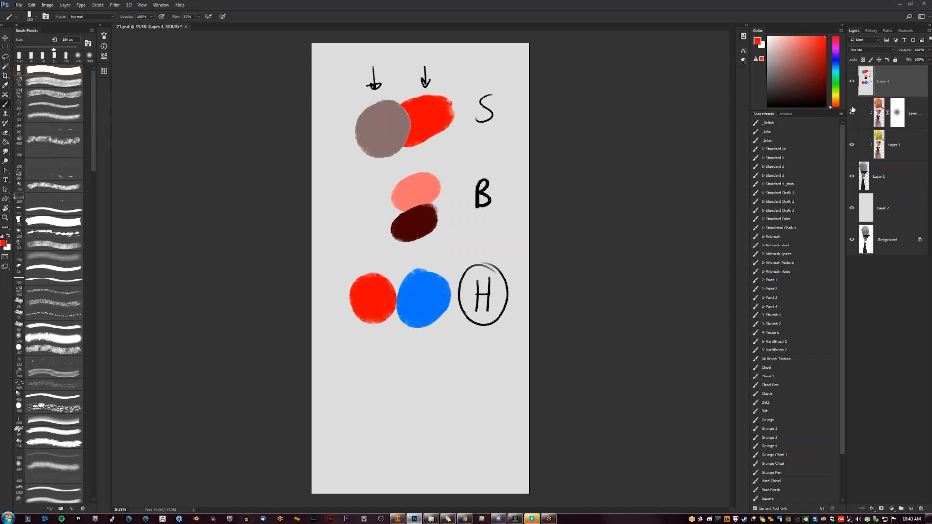
click(786, 113)
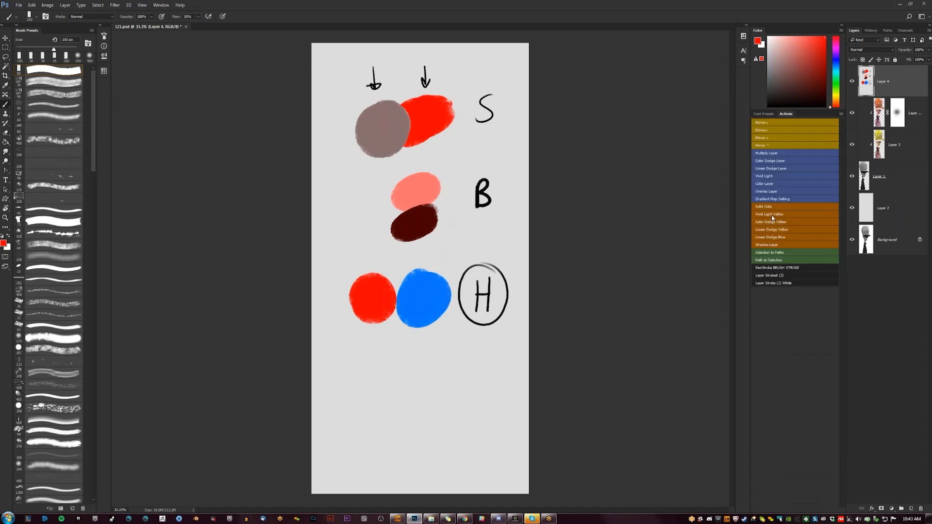
click(775, 184)
click(472, 301)
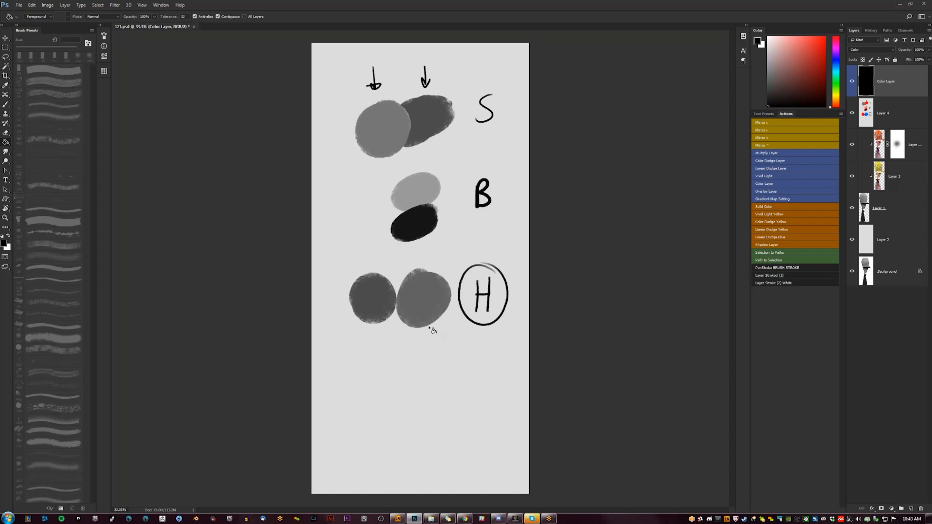
Step: Try the Saturation blend mode on the black layer above the swatches and return it to Color
click(872, 50)
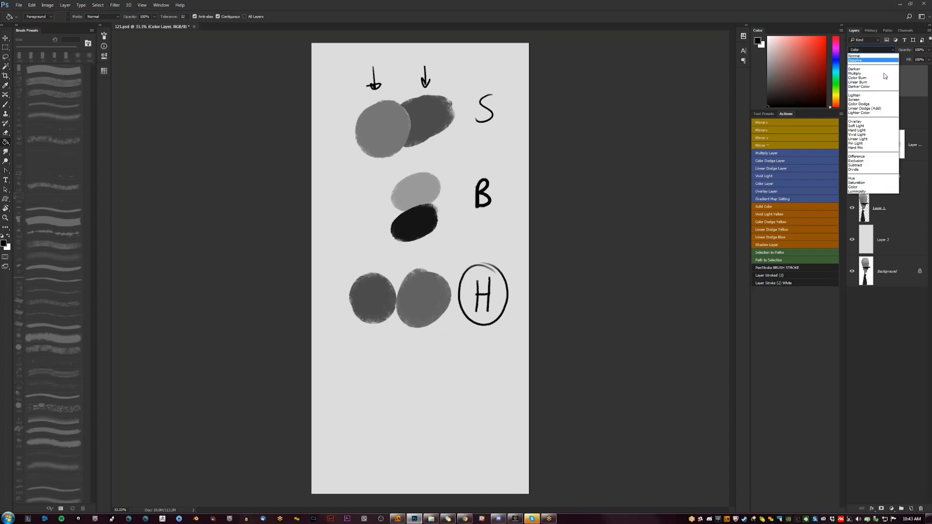
click(865, 191)
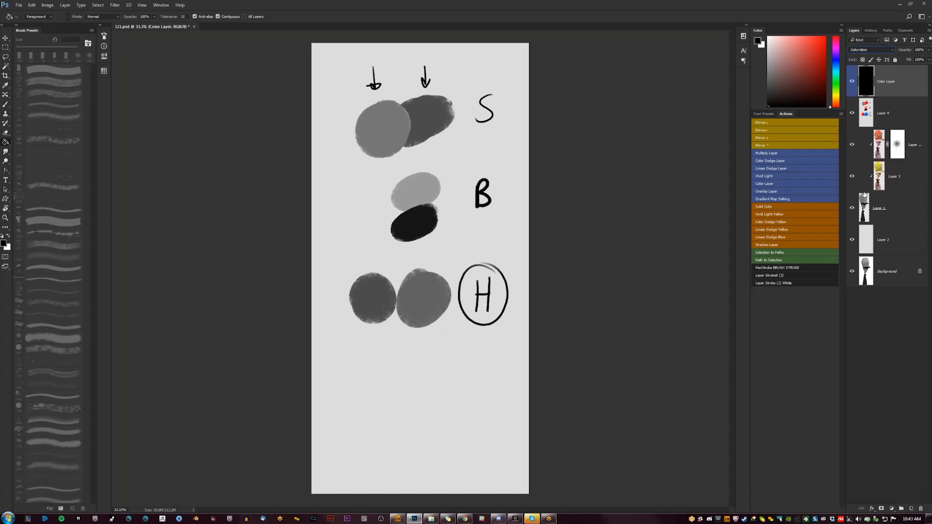
click(876, 50)
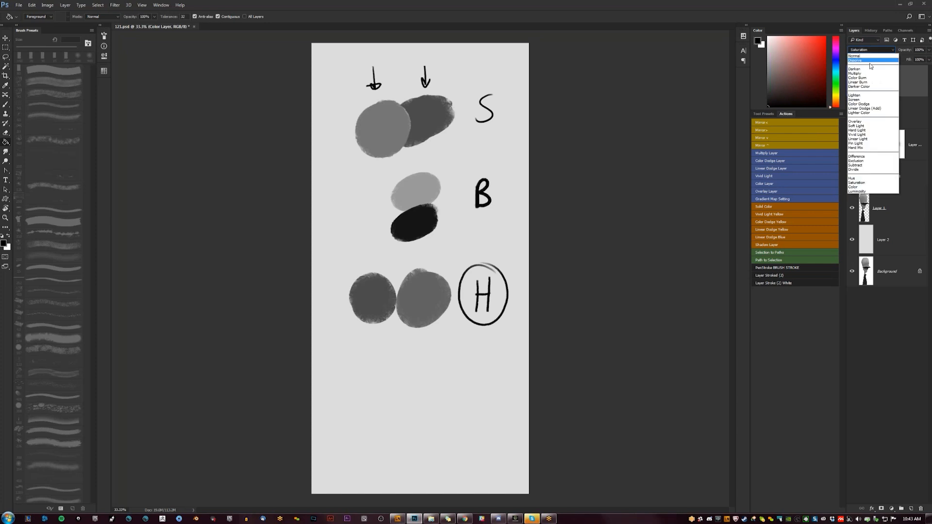
click(859, 188)
Step: Toggle the black Color-mode layer's visibility to compare the swatches with their grayscale values, and delete that layer
click(854, 84)
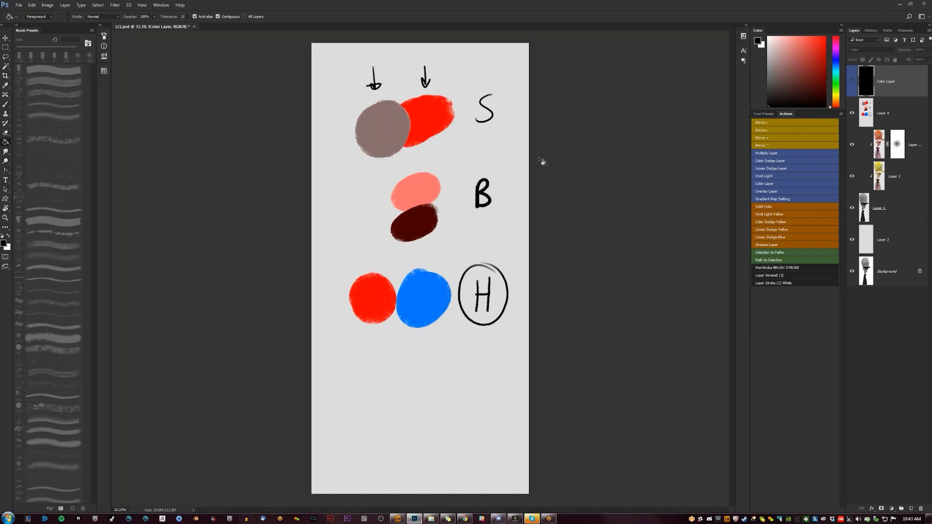
key(b)
click(851, 90)
click(852, 91)
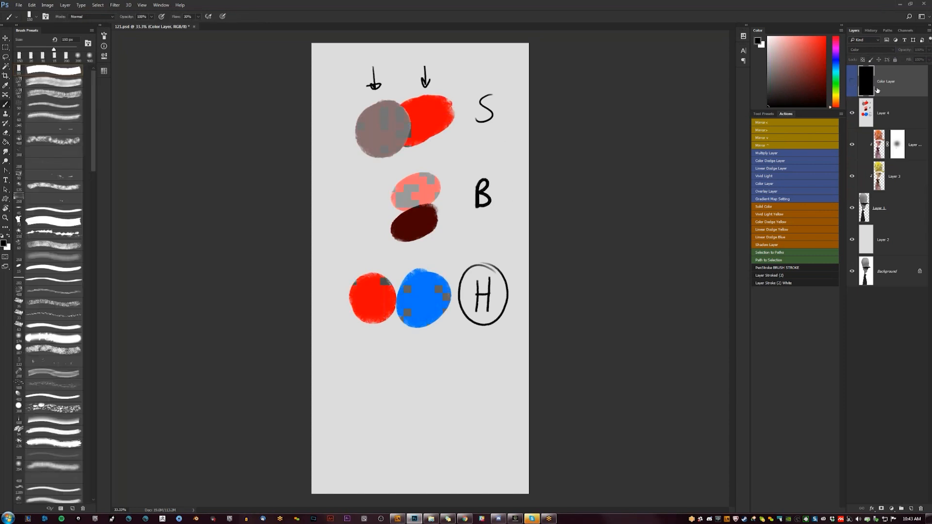
key(Delete)
key(alt+v)
key(Escape)
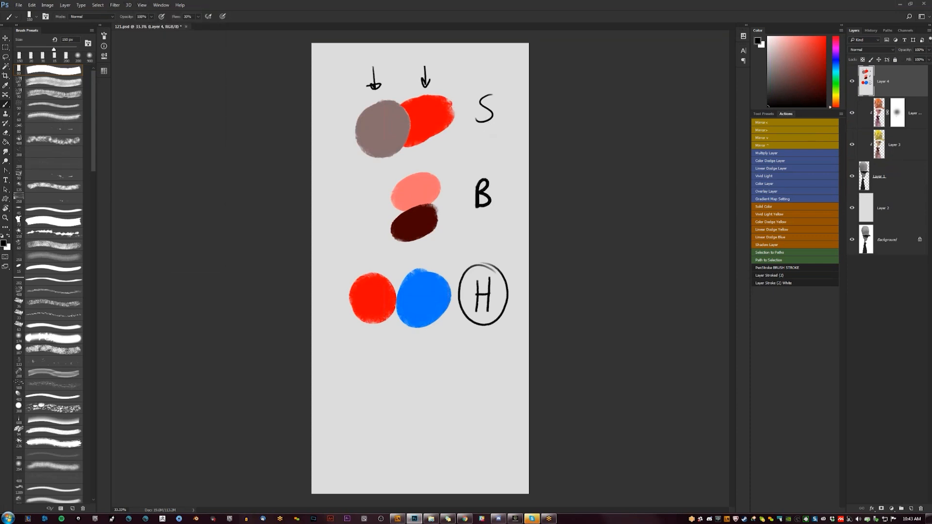
Step: With a 20 px brush, circle the S, add a second circle around the H and cross out the B
key(alt+f)
key(f)
key(Escape)
key(bracketleft)
drag(508, 97, 478, 79)
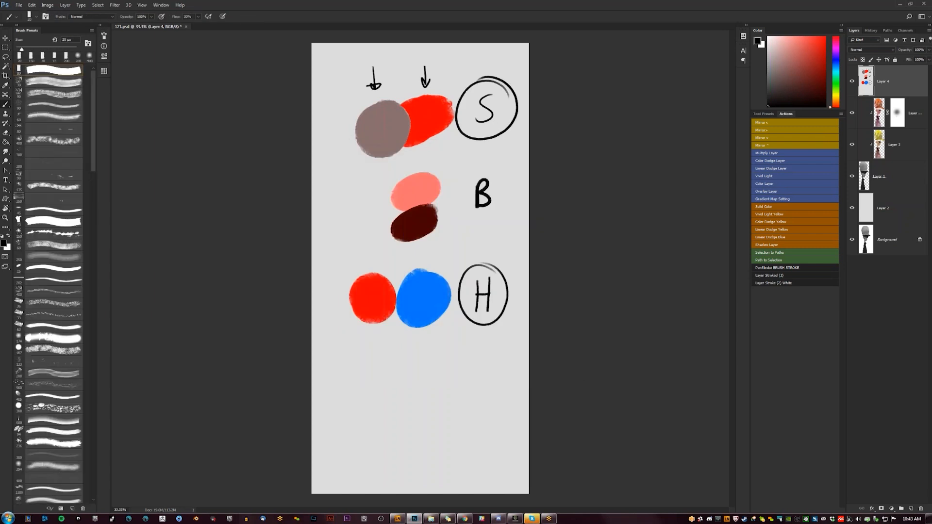
drag(505, 255, 518, 282)
drag(459, 173, 509, 220)
drag(511, 170, 449, 223)
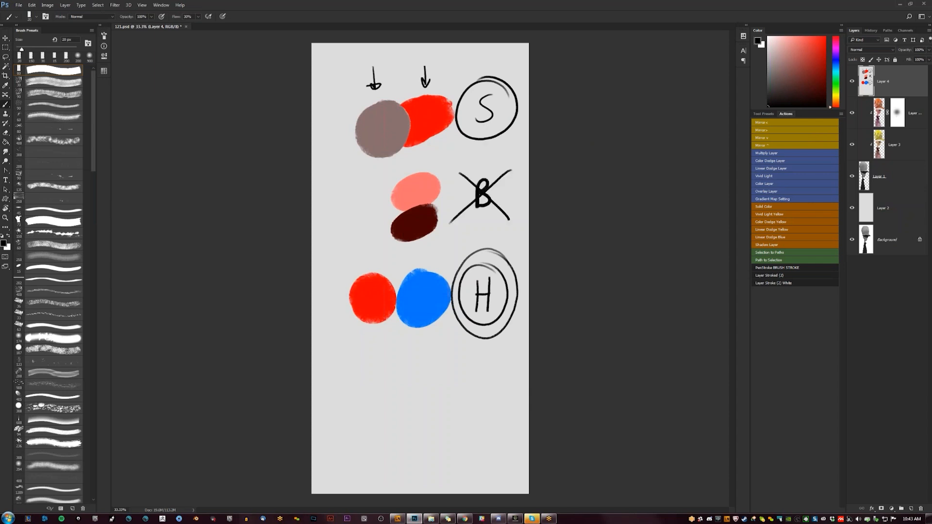
Step: Hide the swatch layer and add a black-filled Color-mode layer above the character's clipped color layers with the Color Layer action
click(852, 82)
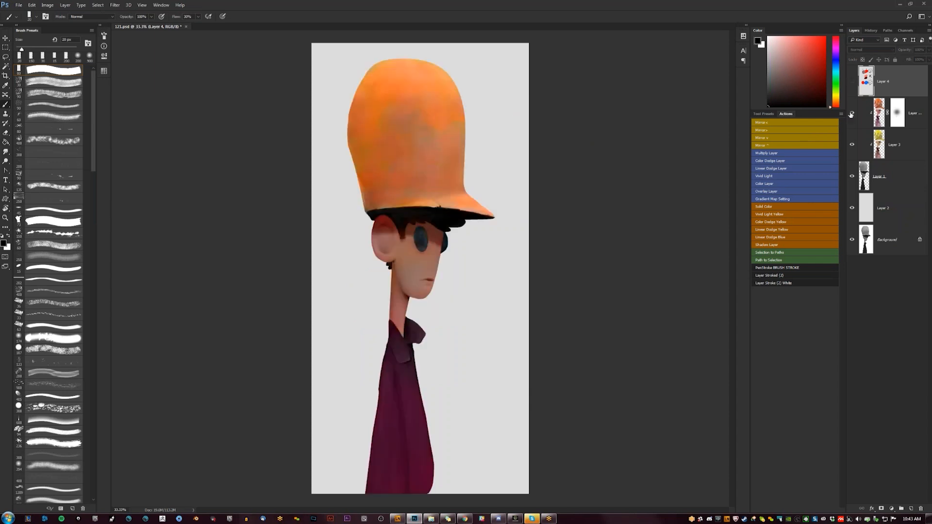
click(800, 184)
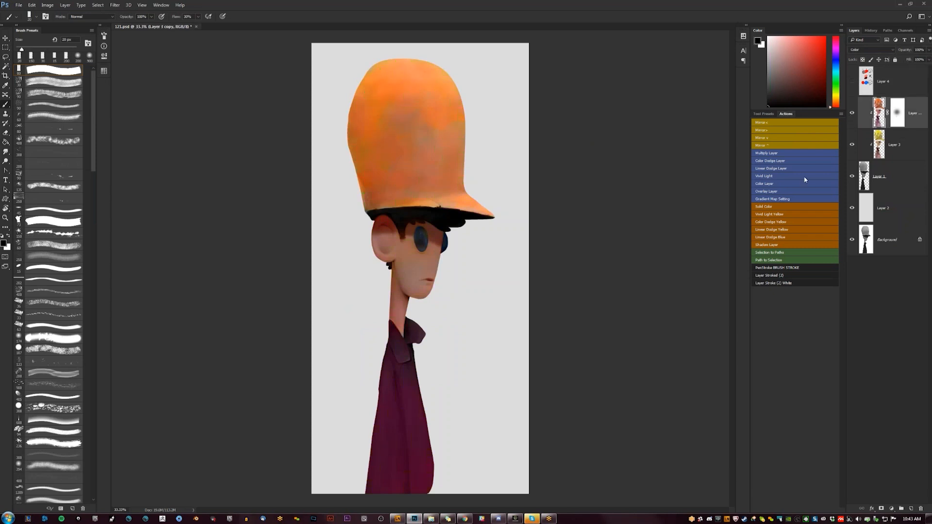
key(g)
click(483, 234)
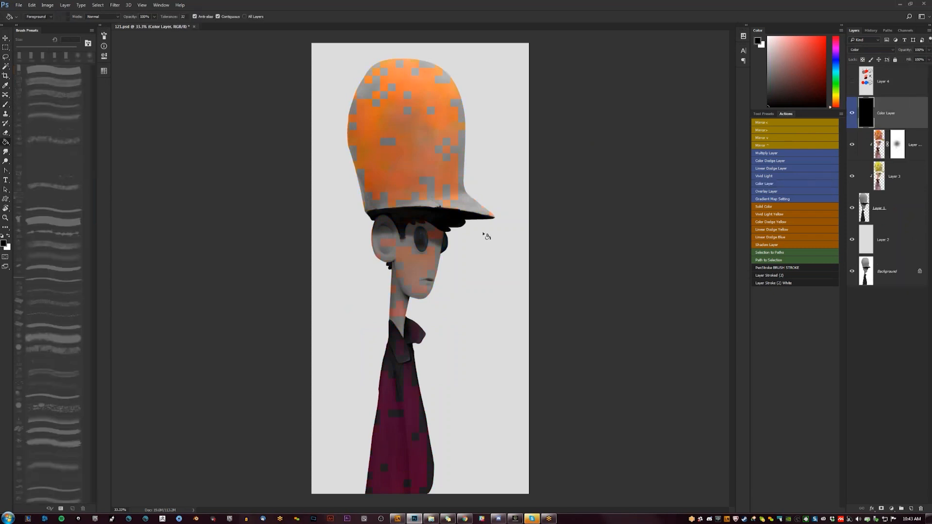
Step: Select the two clipped color layers and toggle their visibility beneath the black layer to compare the character's grayscale values
click(907, 156)
click(895, 189)
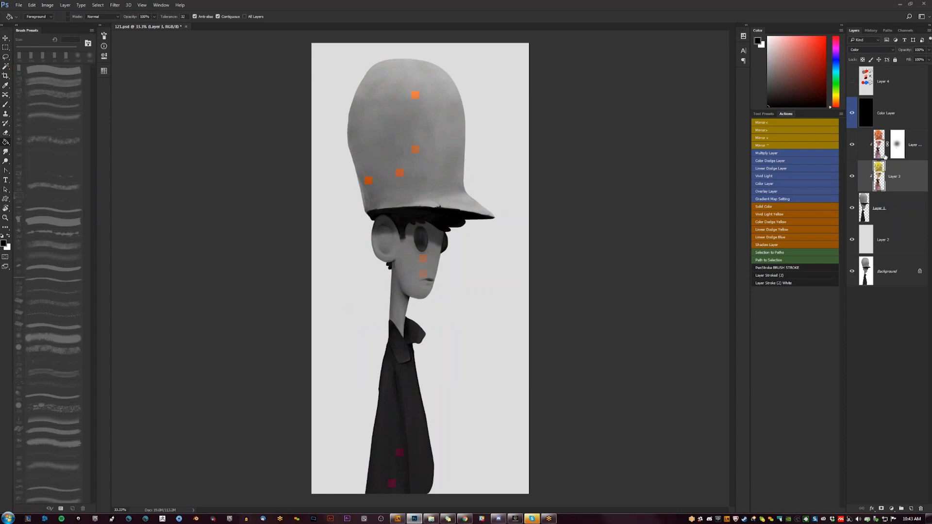
click(916, 150)
shift+click(907, 178)
click(853, 176)
click(852, 170)
click(854, 150)
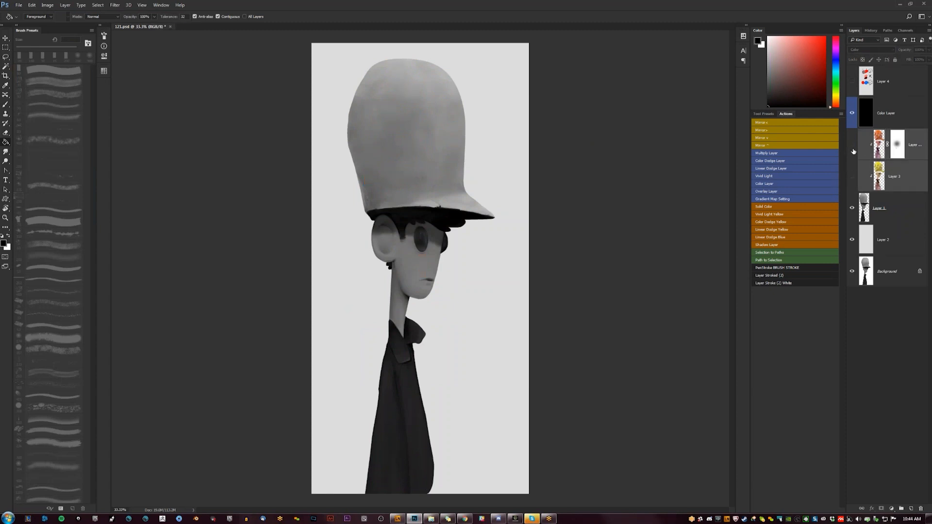
click(853, 171)
click(853, 148)
click(852, 177)
click(853, 150)
click(853, 173)
click(853, 150)
click(852, 177)
click(853, 148)
click(852, 176)
Step: Review the swatch chart, hide it and the black Color layer, and turn the clipped color layers back on
click(852, 81)
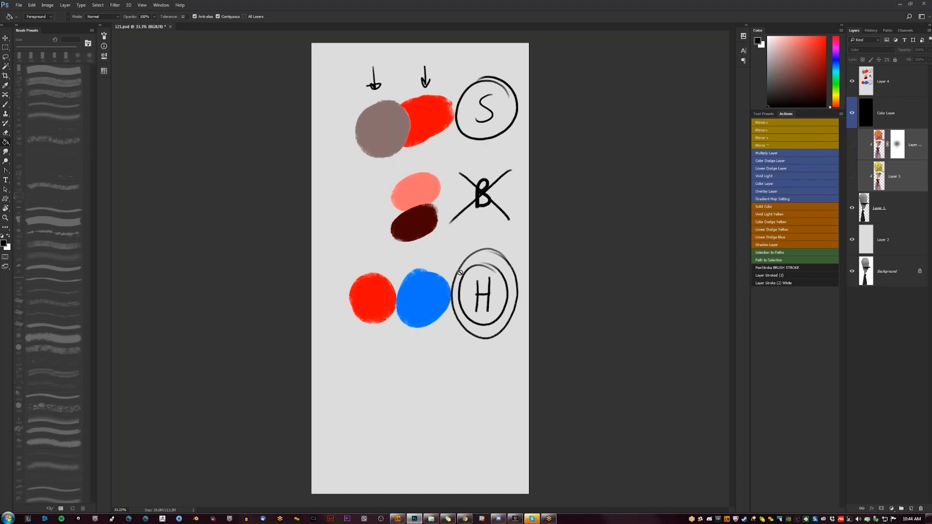
click(854, 144)
click(852, 113)
click(852, 81)
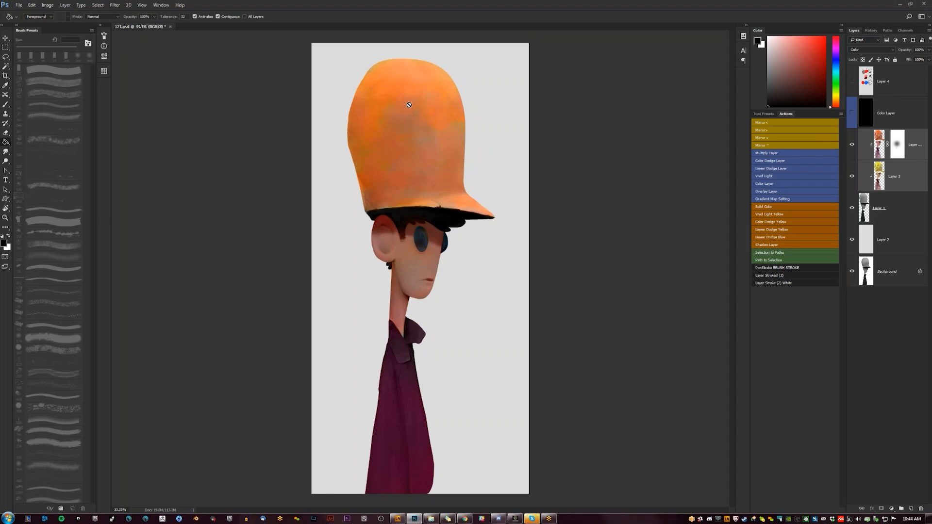
Step: Add a new layer in Hue mode above the clipped color layers and enlarge the brush for painting
click(916, 146)
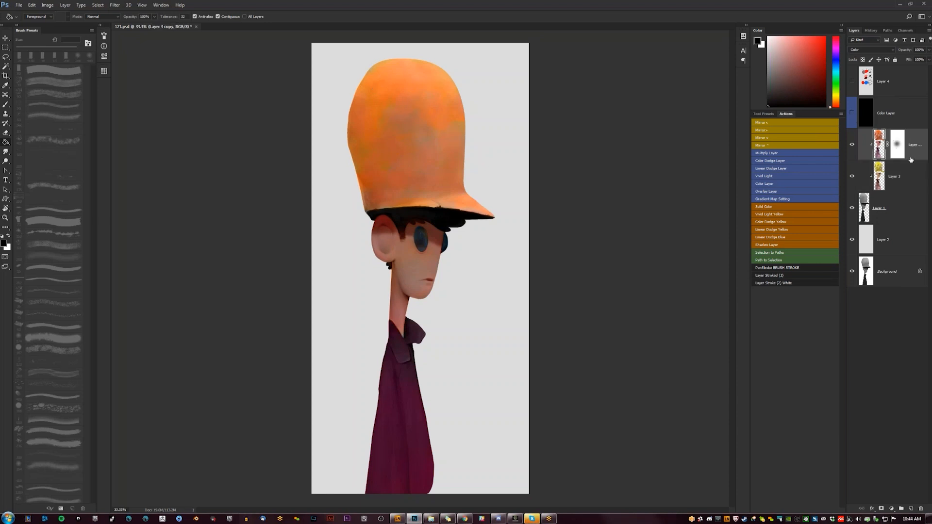
key(ctrl+shift+alt+n)
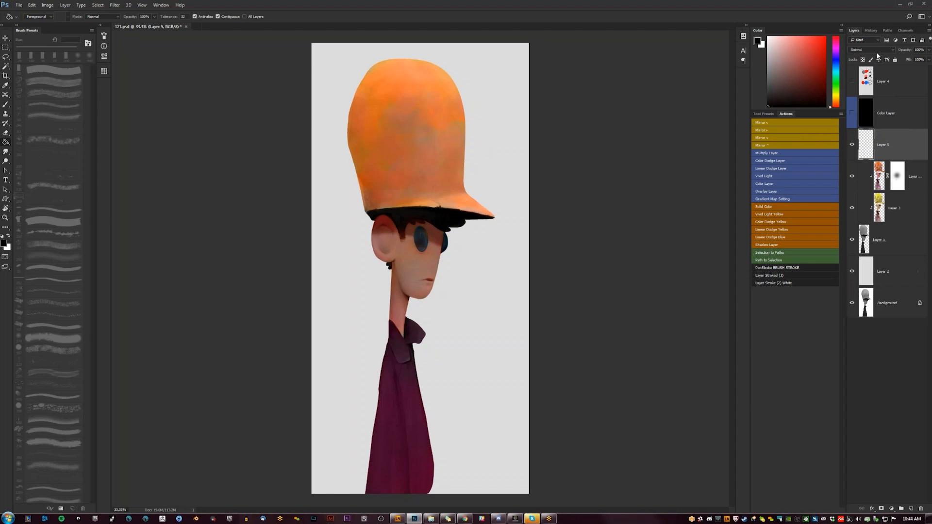
click(872, 49)
click(863, 179)
key(b)
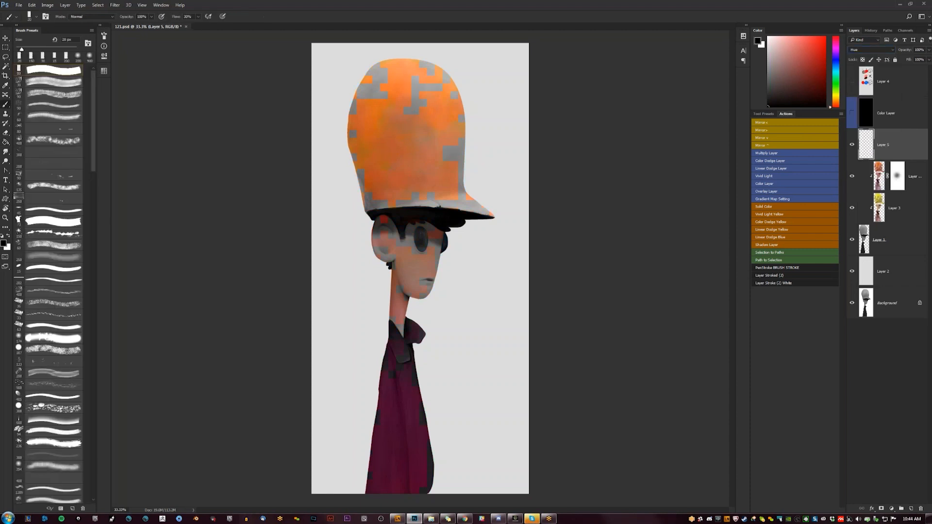
key(])
key(])
key(])
key(])
key(])
key(])
key(])
key(])
key(])
key(])
key(])
key(])
key(])
key(])
key(])
key(])
key(])
key(])
key(])
key(])
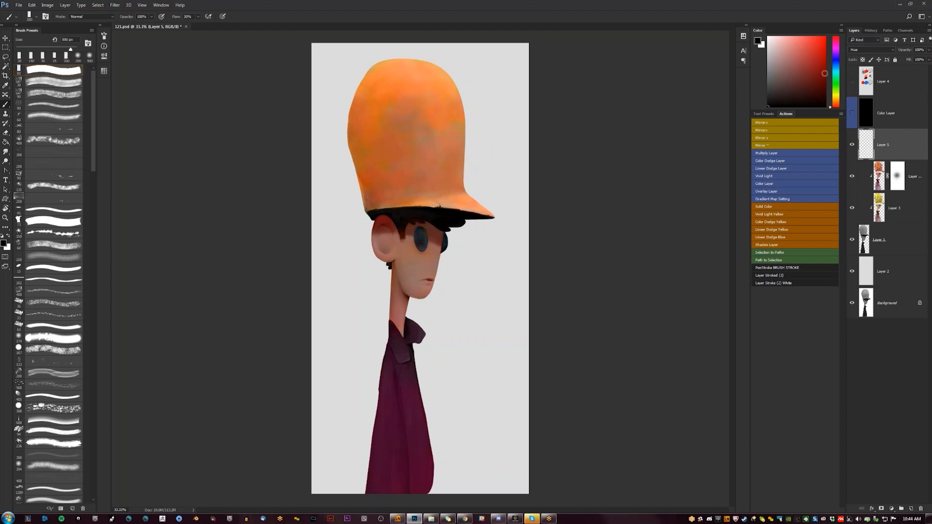
Step: Set the foreground color to a blue hue and float the color picker enlarged beside the canvas
click(836, 64)
mouse_move(835, 64)
mouse_down()
mouse_move(801, 52)
mouse_move(811, 44)
mouse_move(613, 89)
mouse_up()
drag(664, 103, 663, 92)
drag(698, 165, 721, 235)
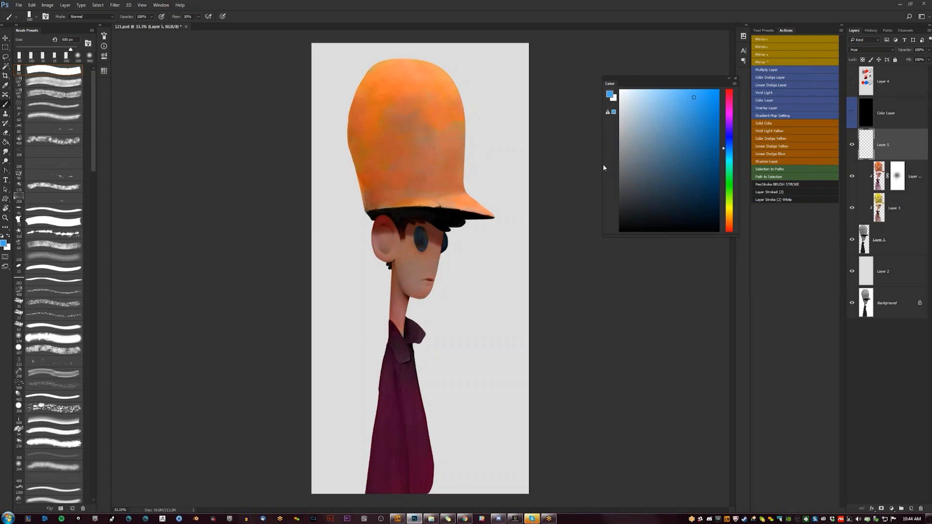
Step: Widen the color picker, pick a desaturated gray-blue and paint it over the upper part of the hat on the Hue layer
drag(603, 153, 582, 154)
click(696, 108)
mouse_move(696, 108)
mouse_down()
mouse_move(640, 119)
mouse_move(617, 149)
mouse_up()
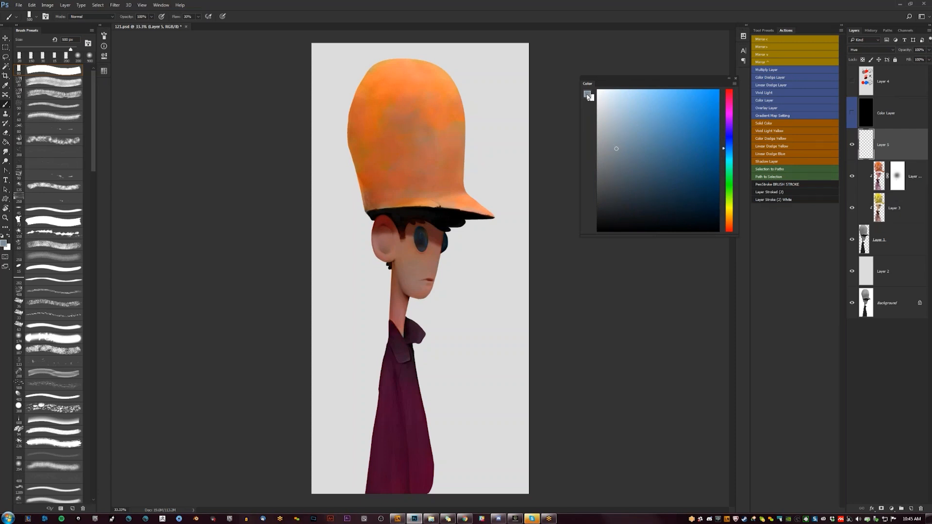
mouse_move(452, 87)
mouse_down()
mouse_move(409, 77)
mouse_move(350, 89)
mouse_move(468, 111)
mouse_move(439, 119)
mouse_move(425, 145)
mouse_up()
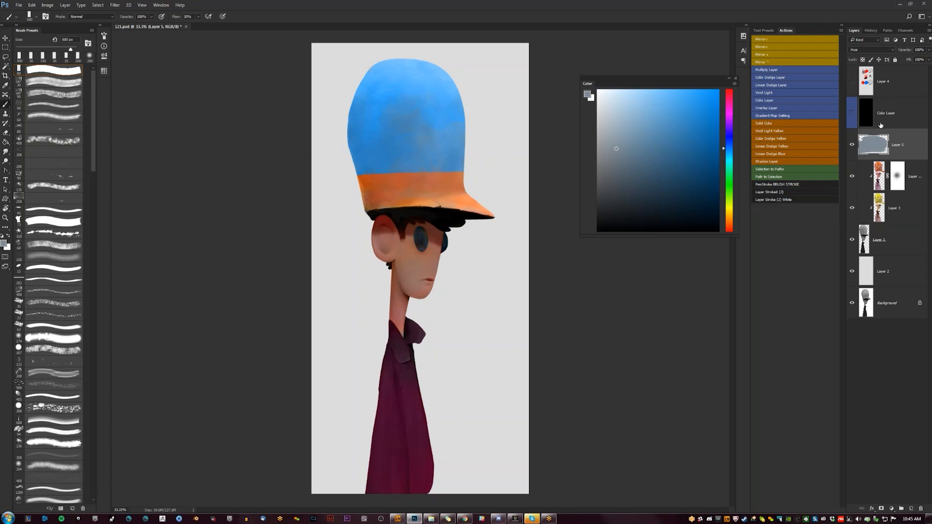
Step: On a new layer, paint a gray-blue swatch beside the hat with a 200 px brush and a swatch of the hat's sampled blue above it
key(ctrl+shift+alt+n)
key([)
key([)
key([)
mouse_move(478, 97)
mouse_down()
mouse_move(492, 112)
mouse_move(472, 106)
mouse_up()
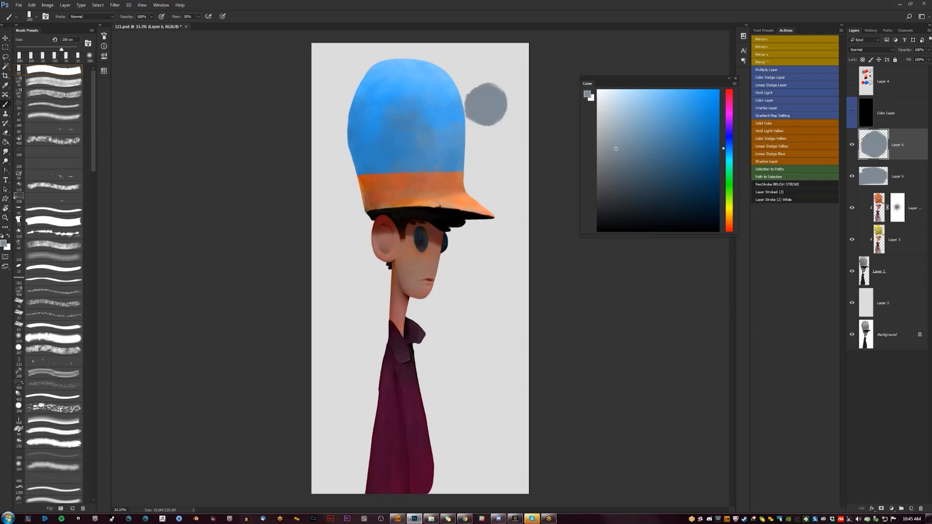
alt+click(440, 79)
drag(488, 80, 479, 77)
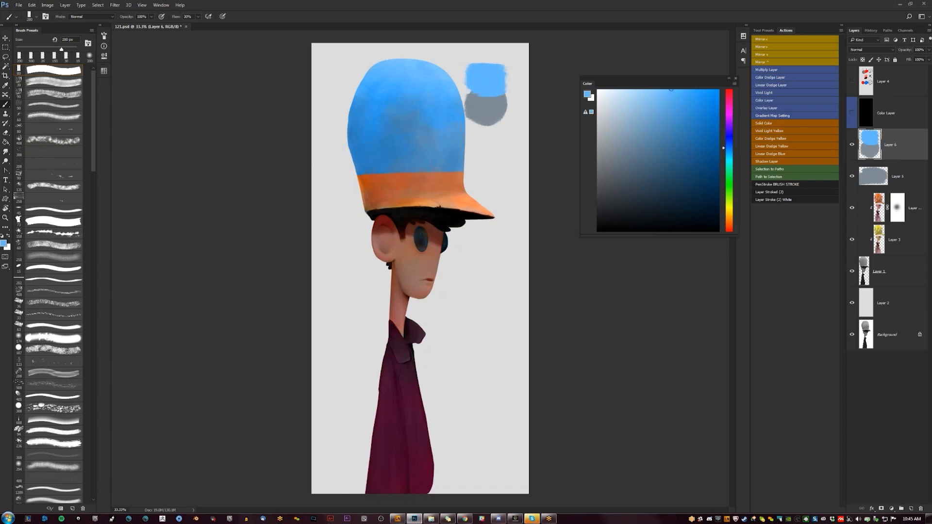
Step: Sample the bright blue and gray-blue swatches alternately to compare their saturation and brightness in the color picker
alt+click(489, 105)
alt+click(497, 83)
alt+click(491, 102)
alt+click(495, 80)
alt+click(489, 102)
alt+drag(491, 90, 495, 98)
Step: Hide the two-swatch layer, select the Hue layer and toggle the black Color layer to check the hat's grayscale values
click(852, 145)
click(897, 177)
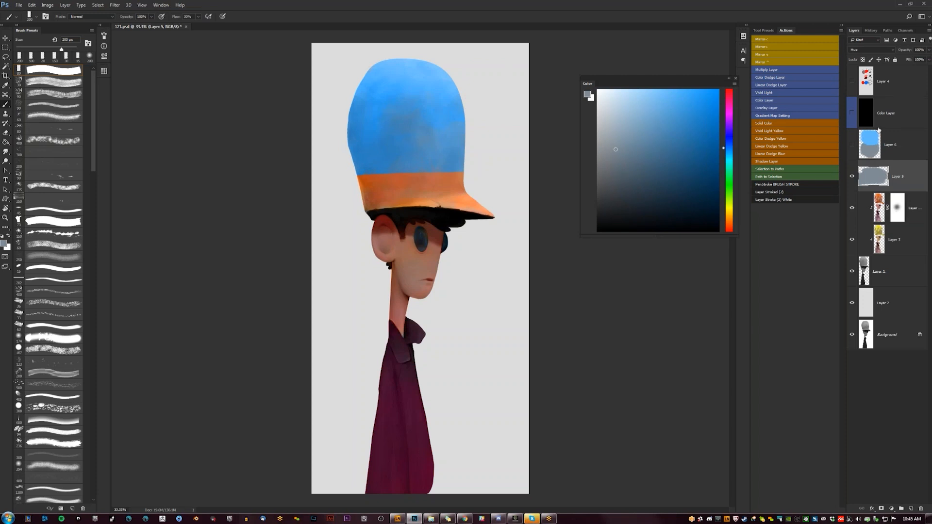
click(853, 114)
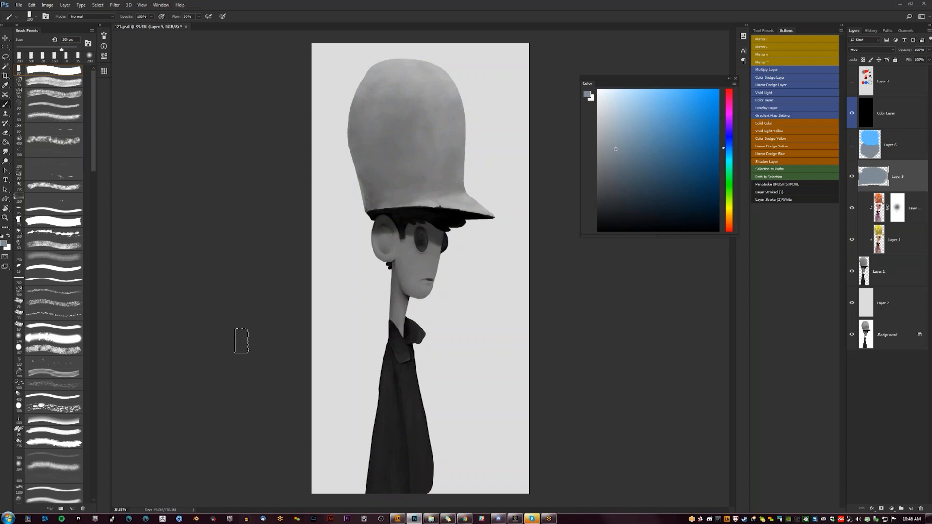
click(852, 113)
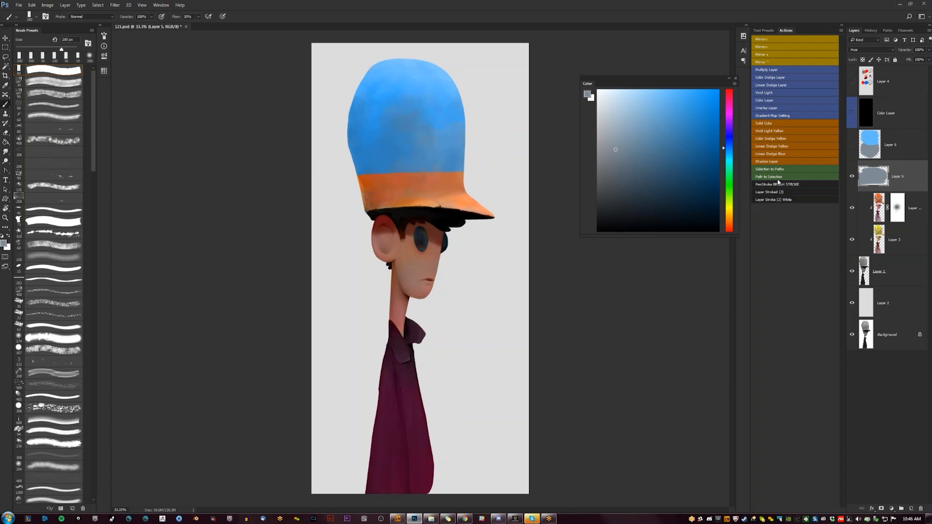
Step: Hide the Hue layer and add a new layer in Overlay mode directly above the clipped color layers
click(852, 177)
click(910, 212)
key(ctrl+shift+alt+n)
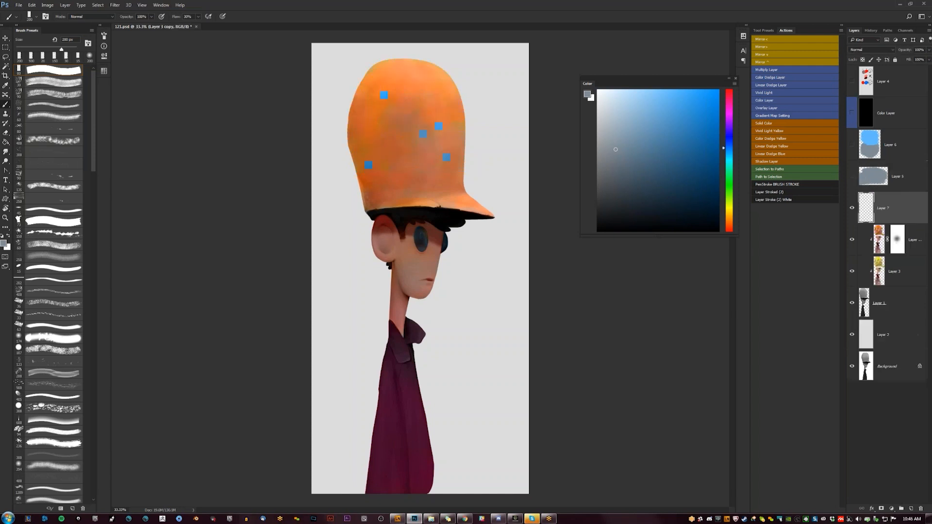
click(872, 49)
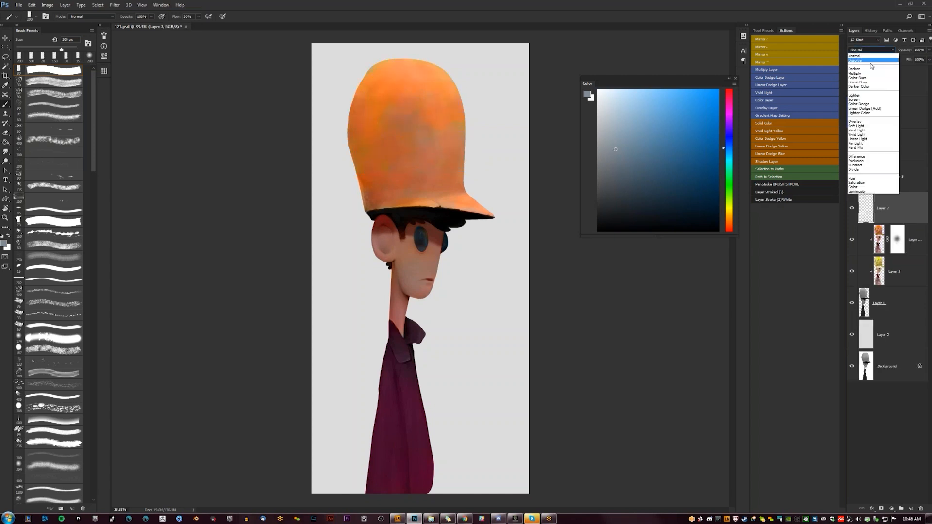
click(878, 122)
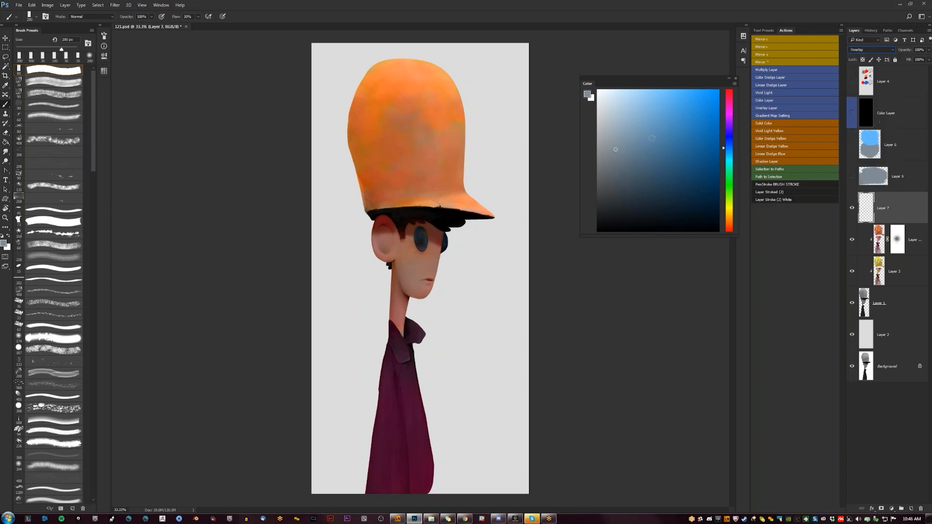
Step: Paint light and dark blue strokes over the hat and face on the Overlay layer
click(670, 127)
click(651, 106)
mouse_move(388, 86)
mouse_down()
mouse_move(418, 71)
mouse_move(416, 85)
mouse_move(430, 95)
mouse_move(422, 134)
mouse_move(400, 164)
mouse_move(448, 162)
mouse_move(379, 127)
mouse_move(412, 227)
mouse_move(408, 299)
mouse_up()
click(695, 123)
click(708, 177)
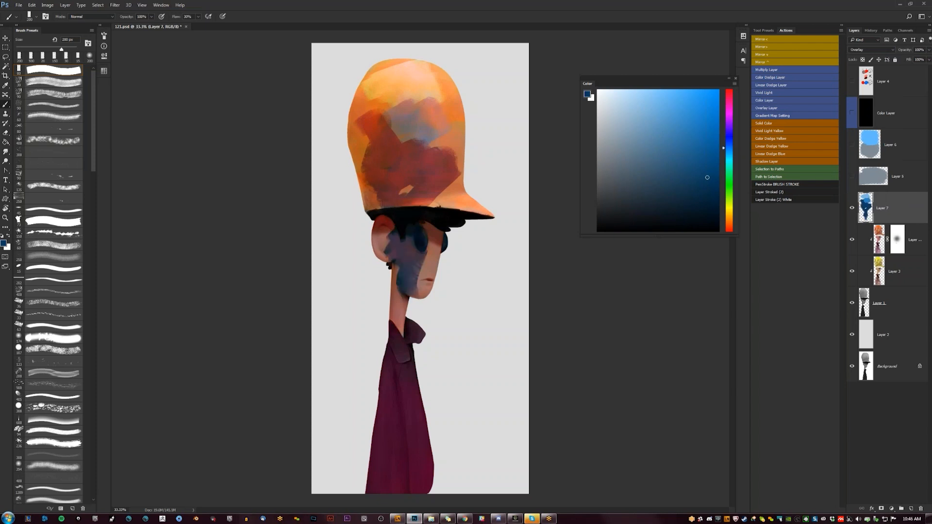
Step: Show the black Color layer to check values, delete the Overlay layer and set the upper clipped color layer's blend mode to Color
click(852, 113)
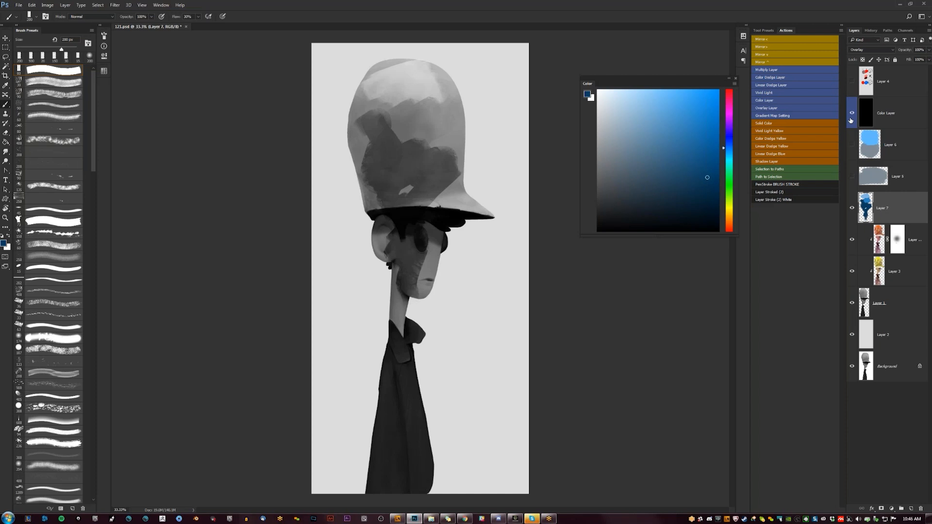
key(Delete)
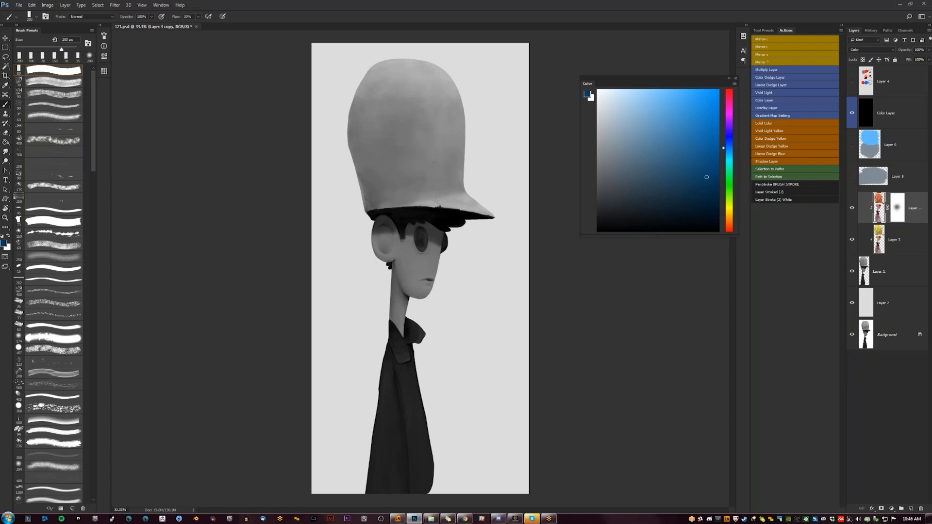
click(874, 50)
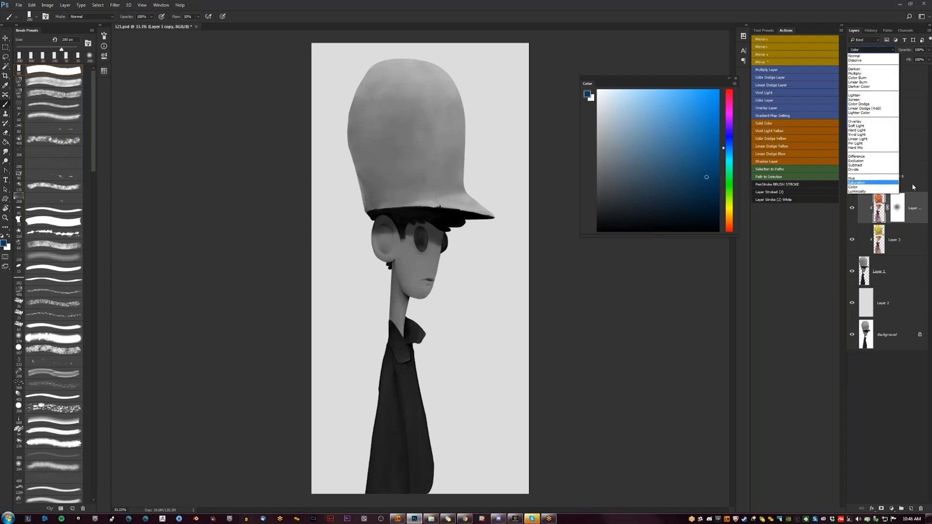
click(888, 187)
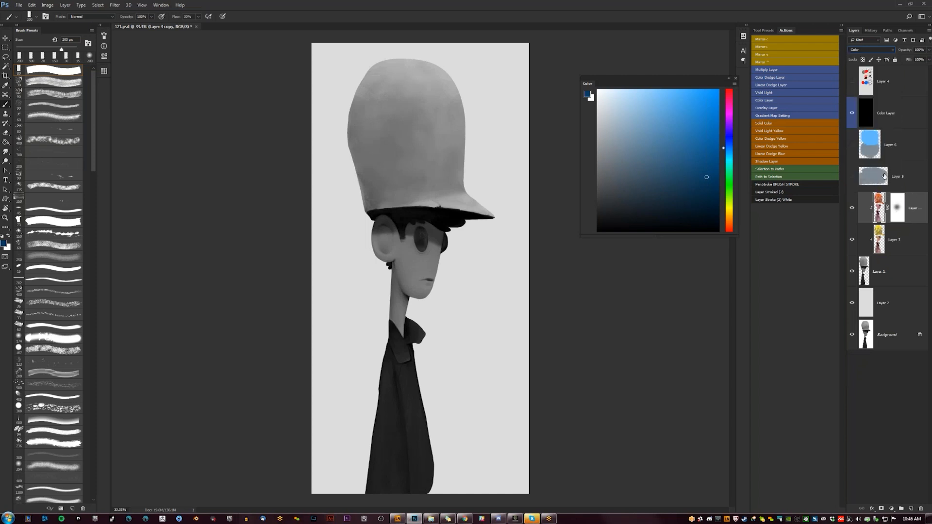
Step: Hide the black Color layer and add a new Saturation-mode layer directly above the clipped color layers
click(899, 121)
click(901, 160)
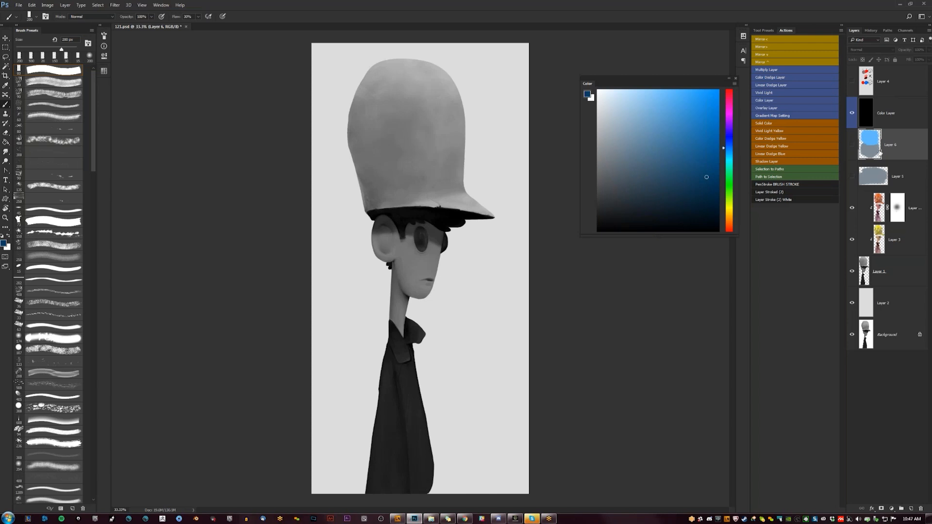
click(852, 113)
click(903, 189)
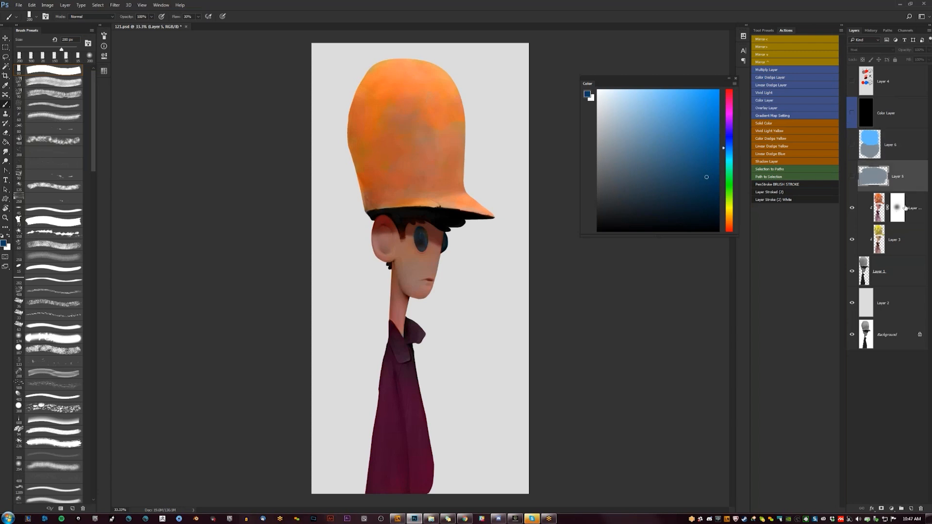
key(ctrl+shift+alt+n)
click(871, 49)
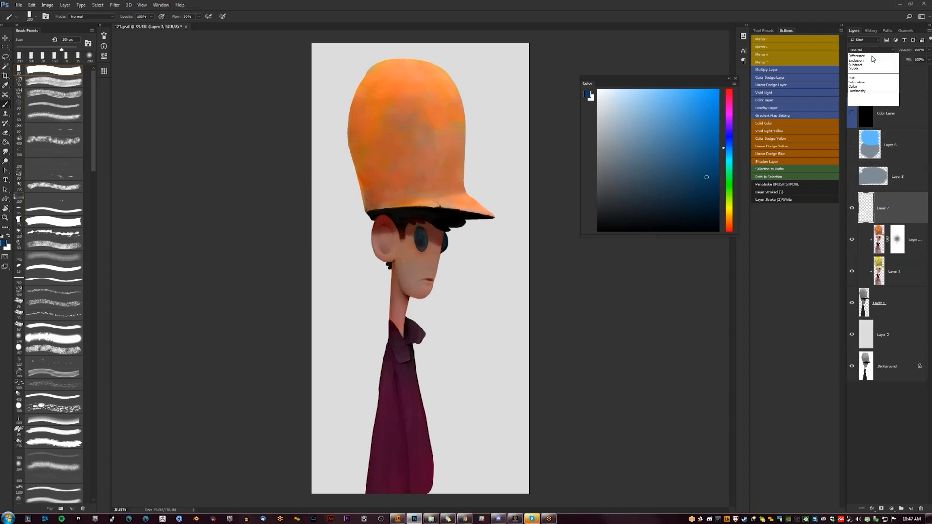
click(850, 187)
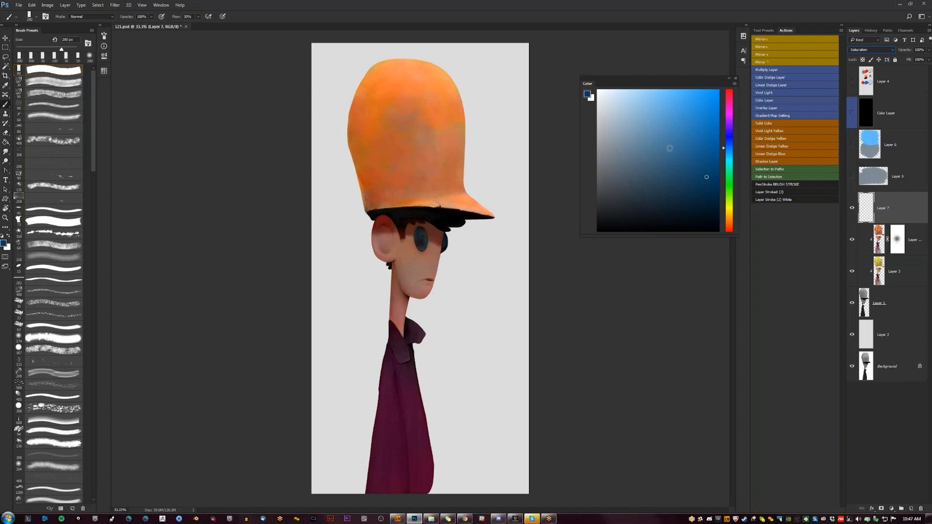
Step: Paint fully saturated bright blue over the whole hat on the Saturation layer with a 400 px brush
drag(710, 140, 712, 92)
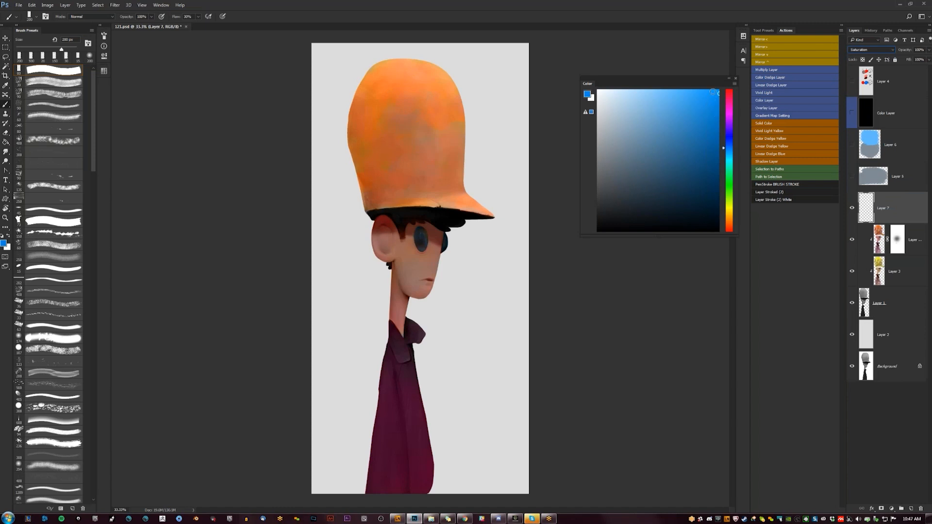
click(720, 89)
key(bracketright)
key(bracketright)
key(bracketright)
mouse_move(361, 84)
mouse_down()
mouse_move(464, 85)
mouse_move(428, 122)
mouse_move(360, 157)
mouse_move(497, 153)
mouse_move(400, 164)
mouse_move(473, 179)
mouse_move(361, 180)
mouse_move(497, 192)
mouse_up()
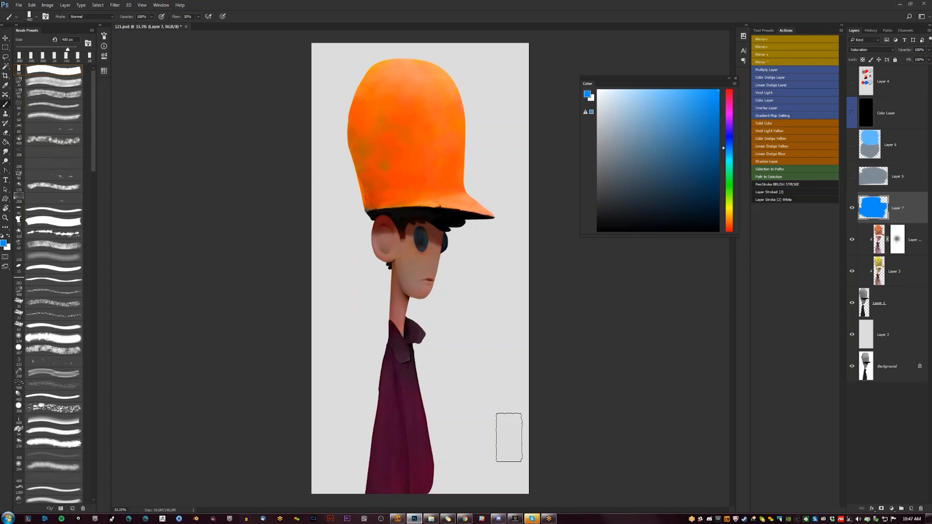
Step: Set the blue-painted layer to Normal to inspect its raw color, and return it to Saturation mode
click(871, 50)
click(867, 55)
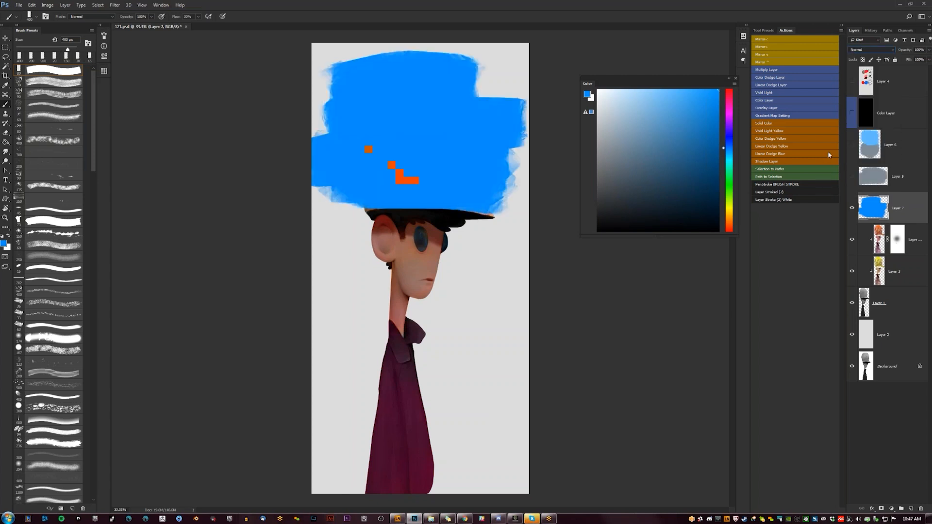
click(871, 49)
click(867, 179)
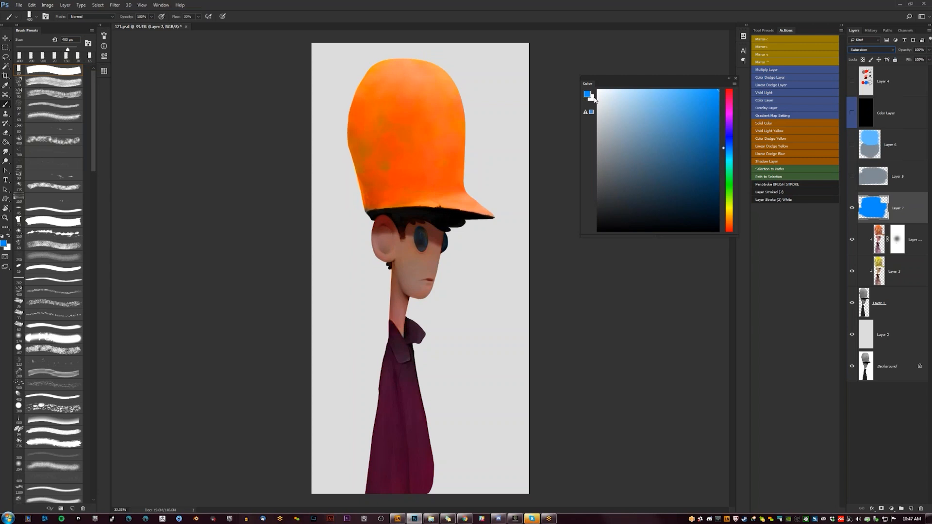
Step: Paint saturated magenta, green, blue and yellow-orange strokes across the hat on the Saturation layer
click(730, 107)
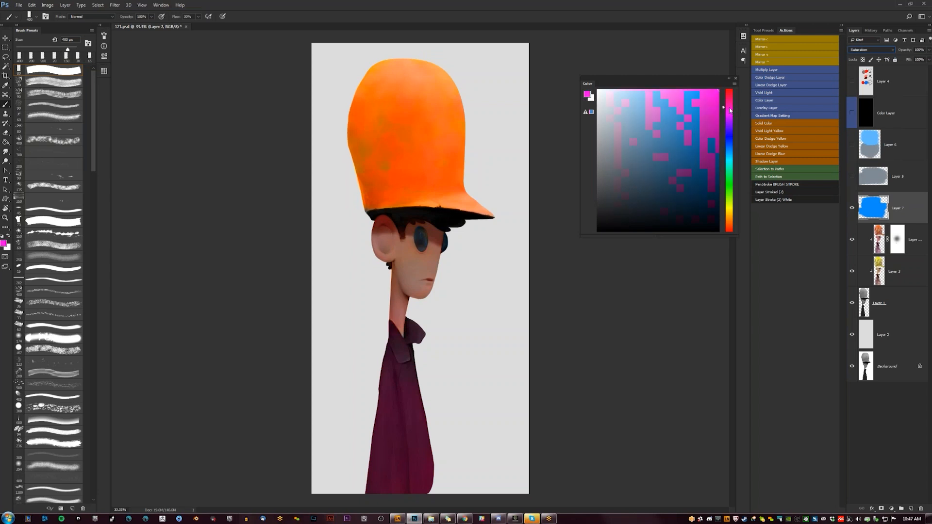
mouse_move(460, 87)
mouse_down()
mouse_move(347, 129)
mouse_move(476, 147)
mouse_up()
click(730, 184)
mouse_move(375, 116)
mouse_down()
mouse_move(345, 153)
mouse_move(476, 159)
mouse_move(373, 167)
mouse_move(308, 130)
mouse_up()
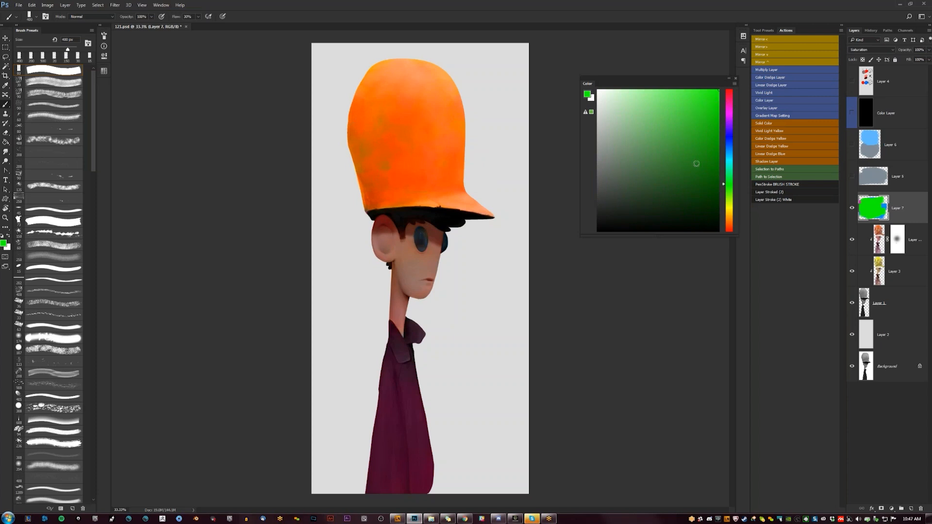
click(728, 146)
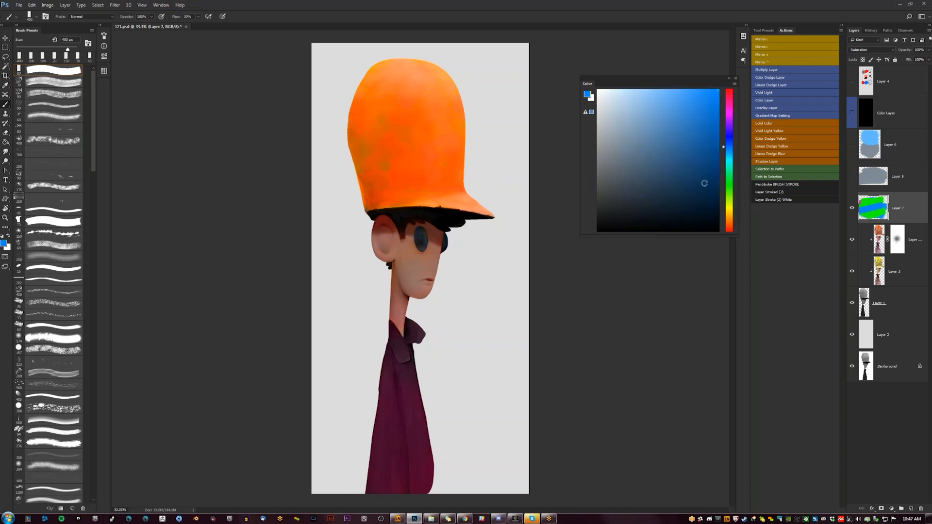
click(728, 214)
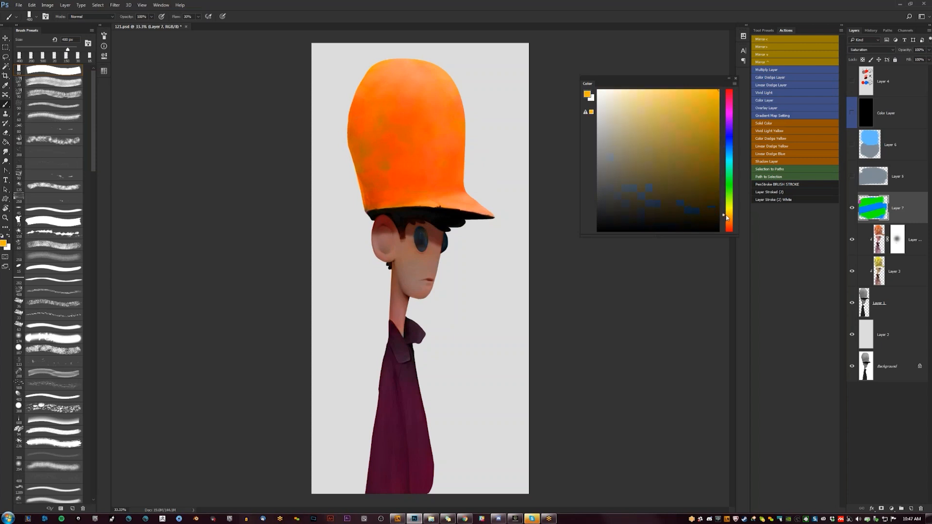
drag(730, 120, 744, 74)
drag(262, 136, 514, 88)
drag(347, 177, 500, 167)
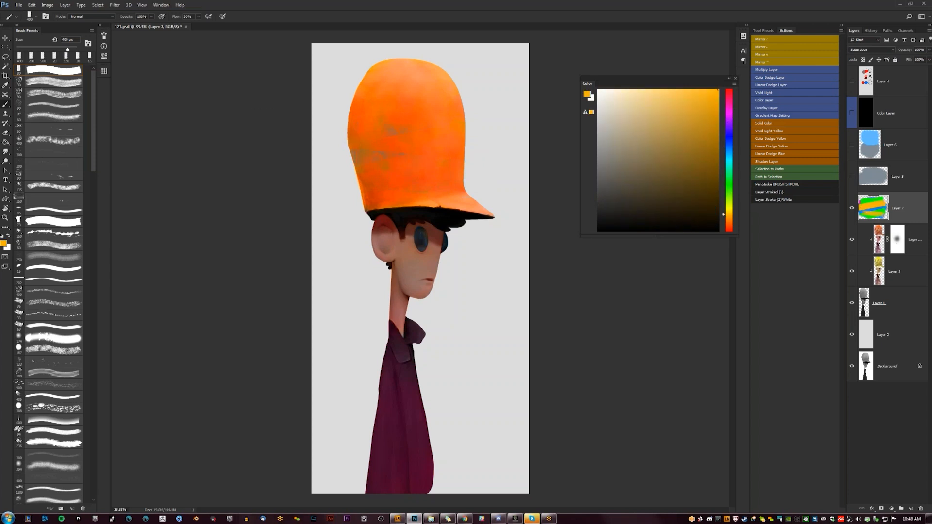
Step: Compare the multicolored strokes in Normal mode and restore the layer's Saturation mode
click(890, 51)
click(869, 51)
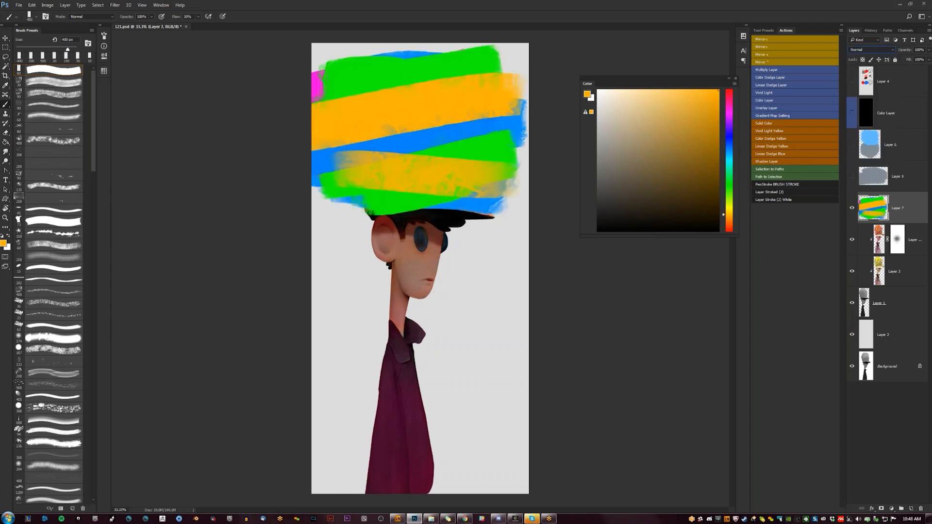
click(870, 50)
click(857, 183)
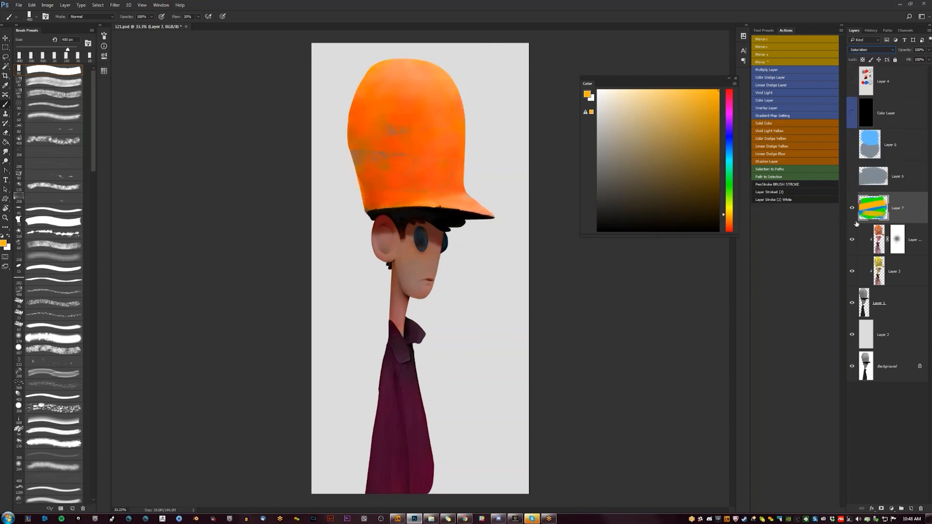
Step: Paint a desaturated gray-blue over the hat on the Saturation layer
click(610, 141)
click(626, 140)
click(730, 150)
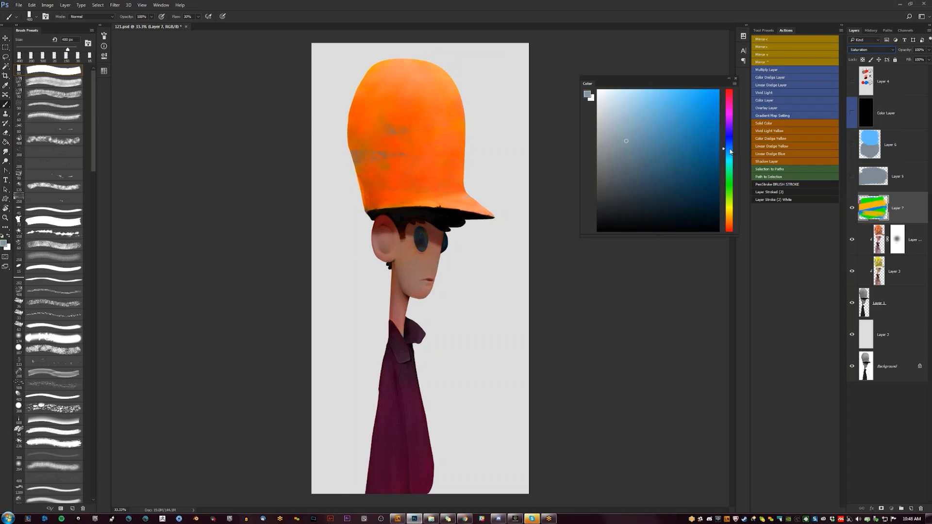
click(609, 140)
mouse_move(277, 95)
mouse_down()
mouse_move(485, 73)
mouse_move(277, 158)
mouse_move(487, 180)
mouse_up()
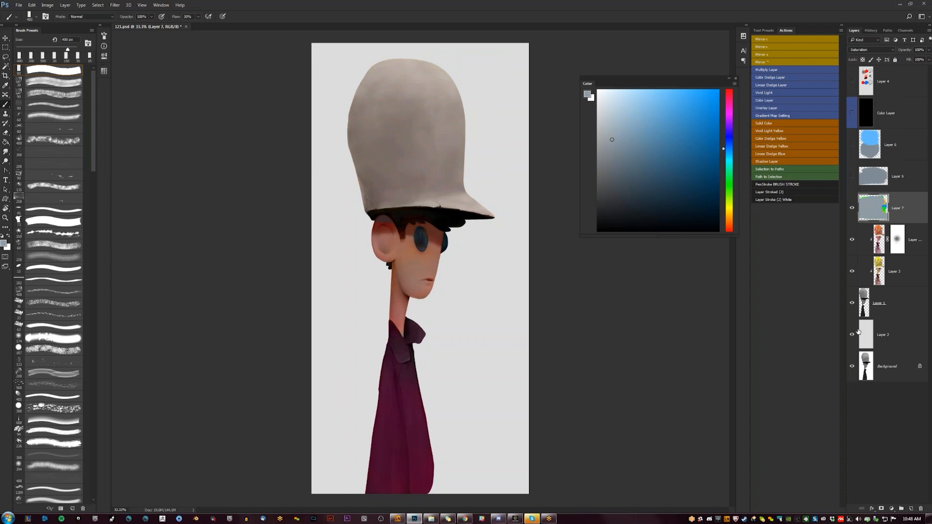
Step: Delete the Saturation layer and the two hidden swatch layers above the clipped color layers
key(Delete)
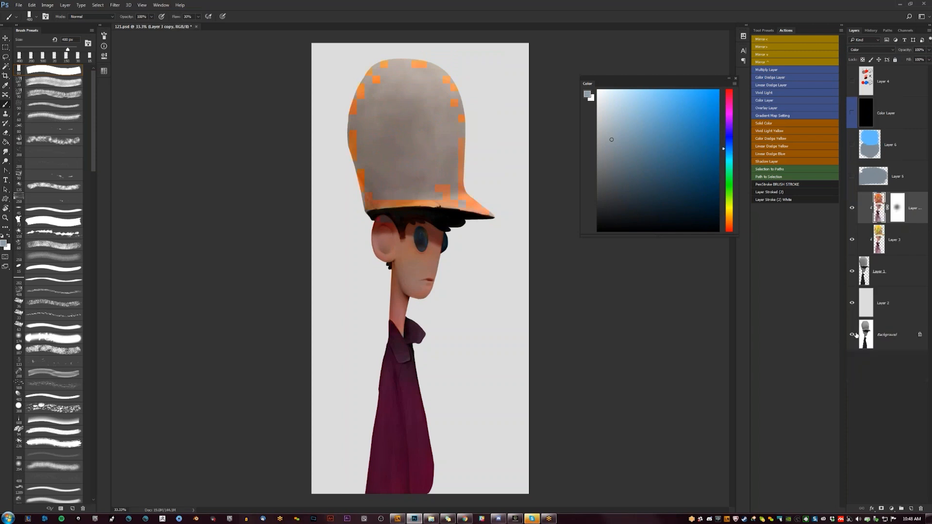
click(911, 184)
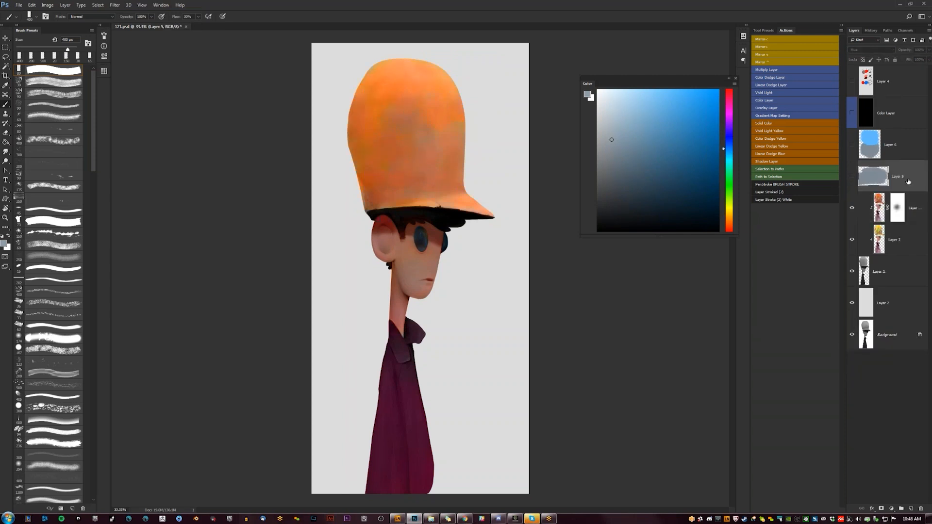
key(Delete)
key(Delete)
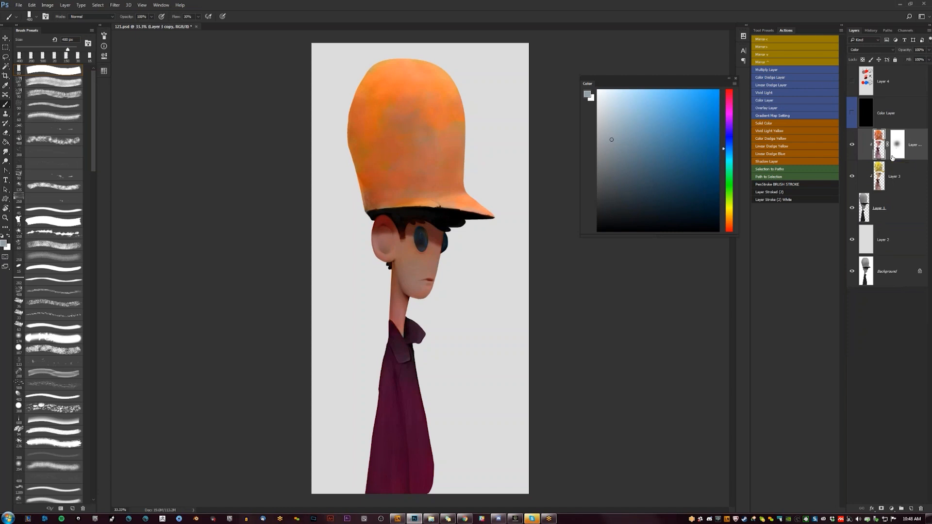
Step: Lower the upper clipped color layer's Fill to about 72% and switch to the full-screen view with menus
click(853, 145)
drag(907, 60, 899, 59)
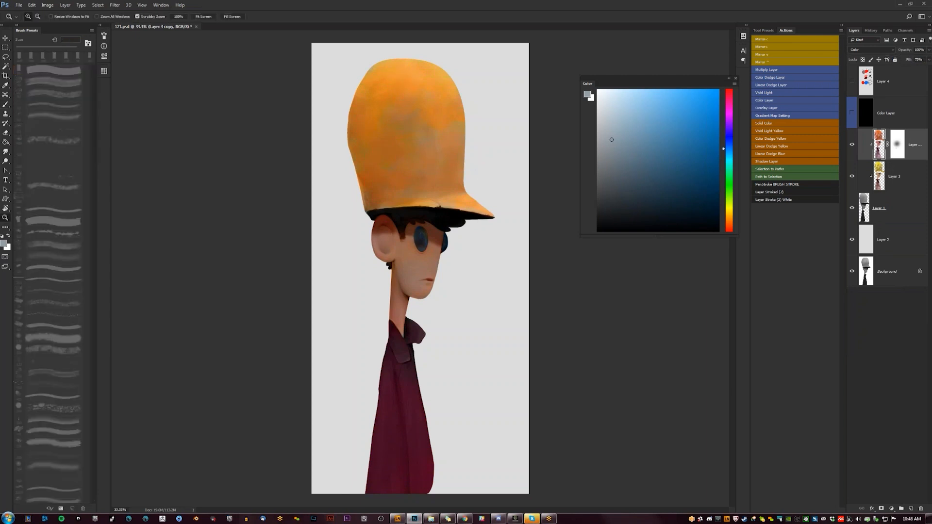
key(ctrl+minus)
key(ctrl+minus)
key(f)
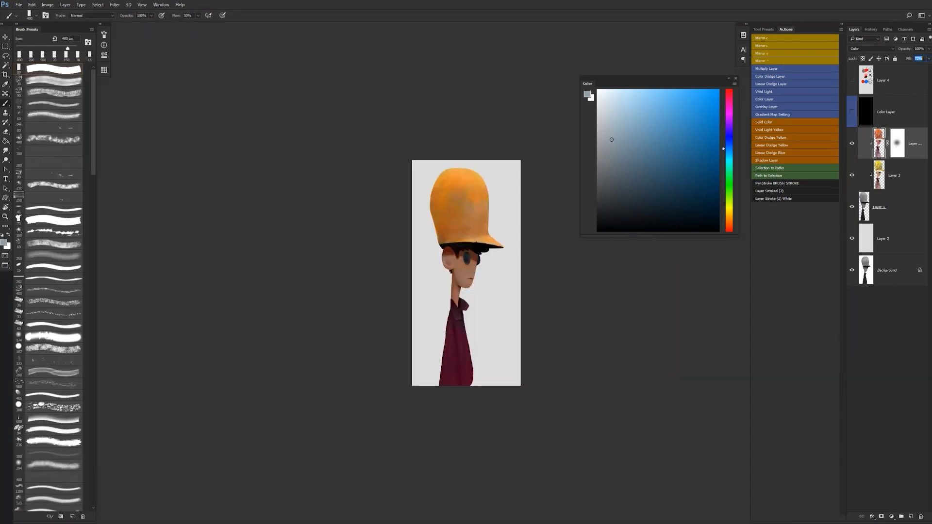
Step: Dock the floating Color panel above the Actions panel
key(z)
click(487, 276)
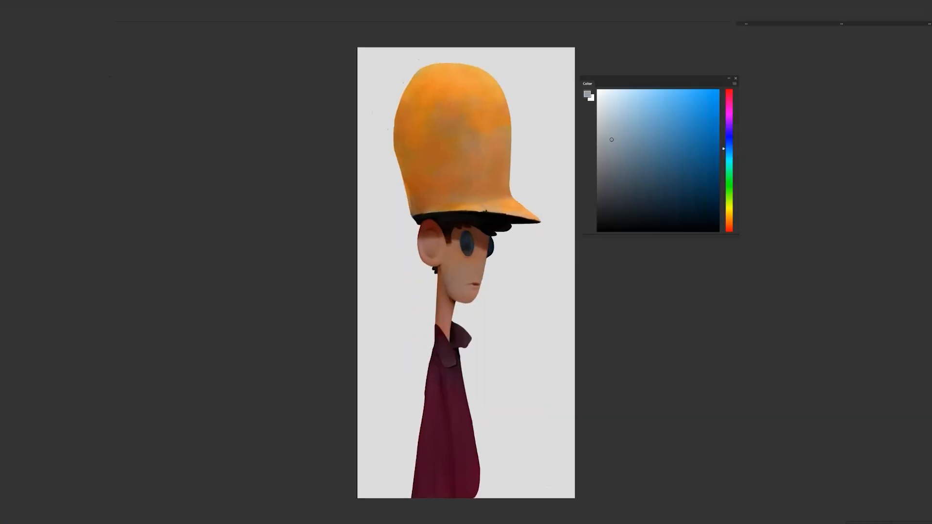
drag(595, 84, 772, 55)
drag(802, 182, 811, 105)
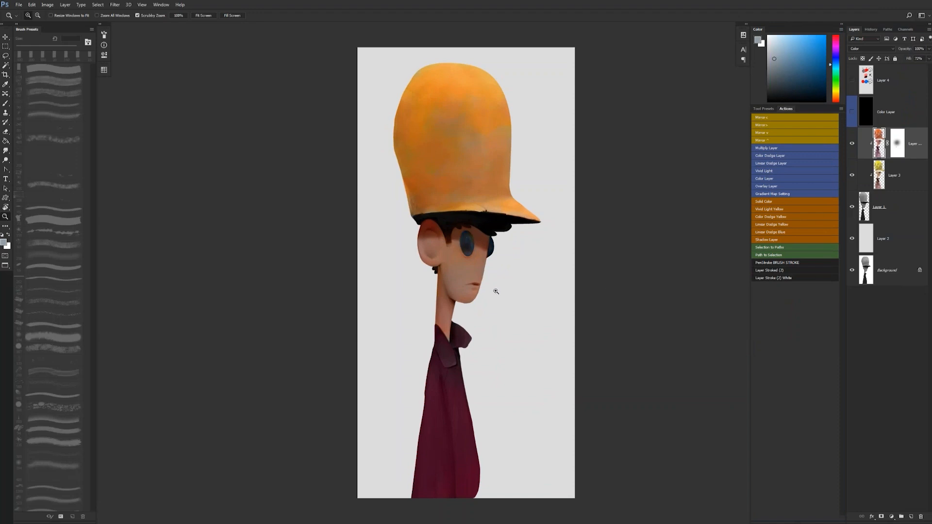
Step: Sample skin tones from the chin and neck and enlarge the brush to 40 px
click(473, 323)
mouse_move(473, 323)
mouse_down()
mouse_move(491, 324)
mouse_move(506, 148)
mouse_up()
key(b)
alt+click(506, 141)
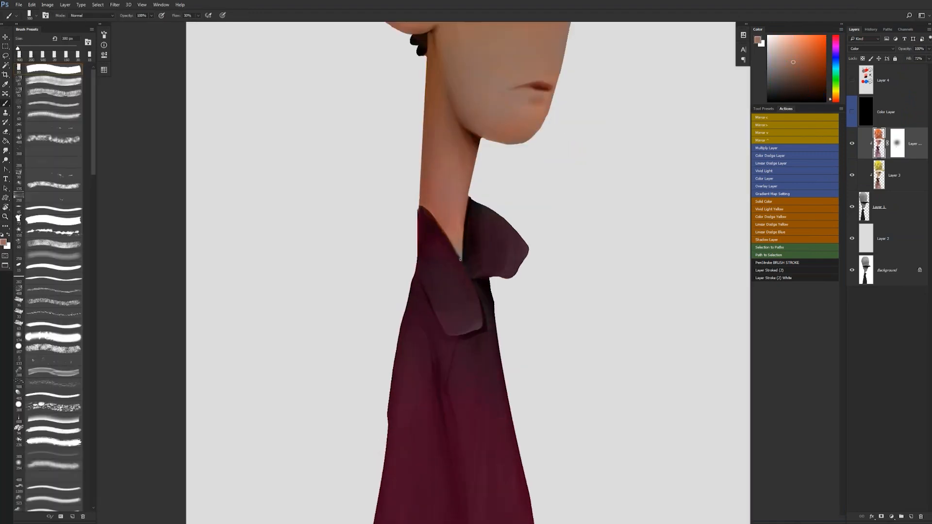
key(bracketright)
key(bracketright)
key(bracketright)
key(bracketright)
key(bracketright)
key(bracketright)
key(bracketright)
key(bracketright)
key(bracketright)
alt+click(449, 198)
Step: Add a new layer above the masked color layer, clip it to the character and set it to Color mode
key(ctrl+g)
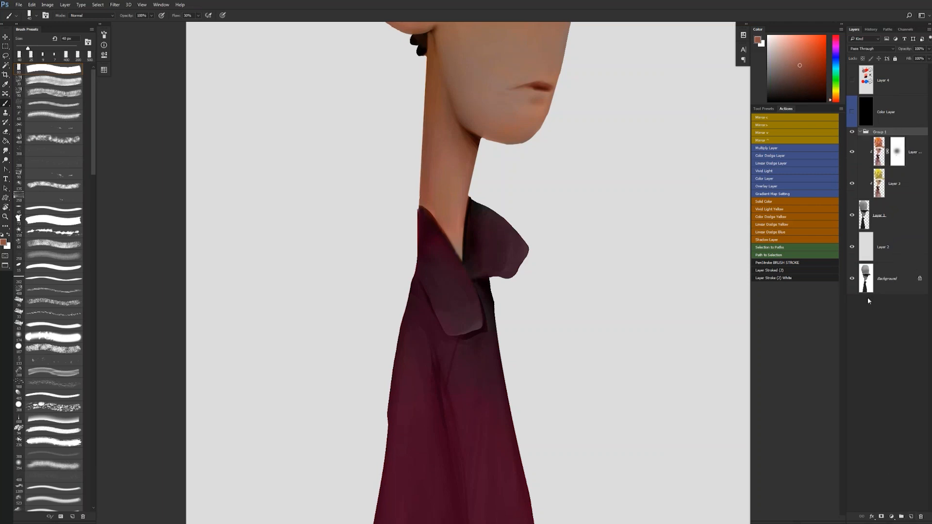
key(ctrl+z)
click(912, 517)
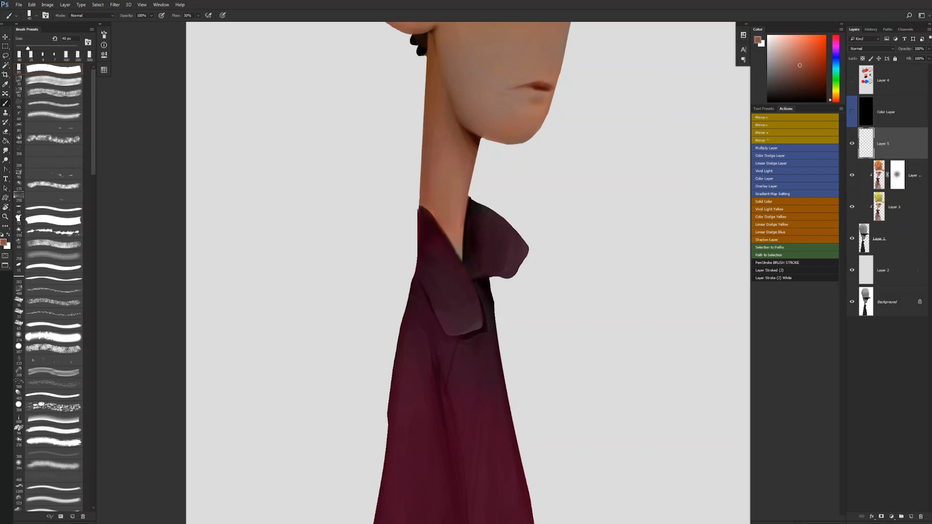
key(ctrl+alt+g)
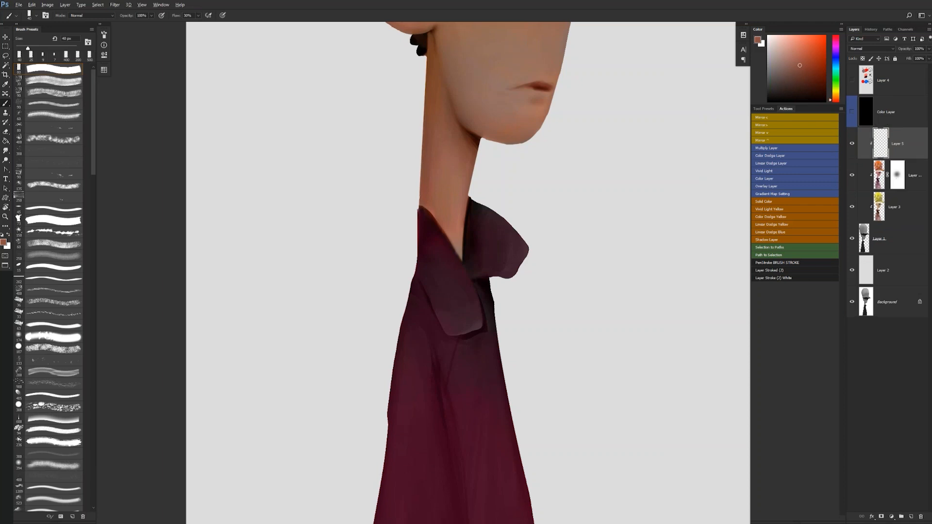
click(871, 48)
click(867, 181)
Step: Paint color touch-ups along the base of the neck and the collar with a smaller brush
key(bracketleft)
key(bracketleft)
drag(461, 251, 457, 338)
drag(430, 301, 445, 319)
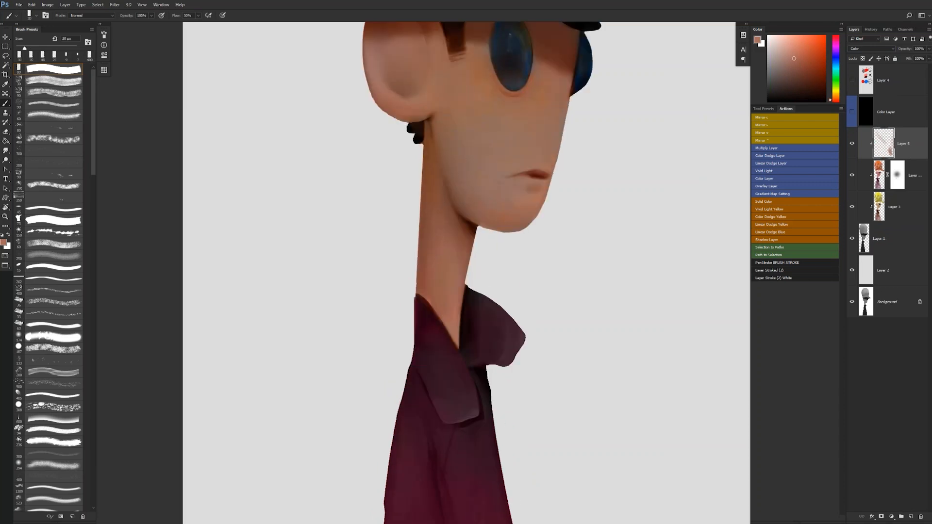
Step: Choose the Standard 2 brush preset and blend sampled skin tones along the jaw beside the ear
drag(530, 228, 485, 316)
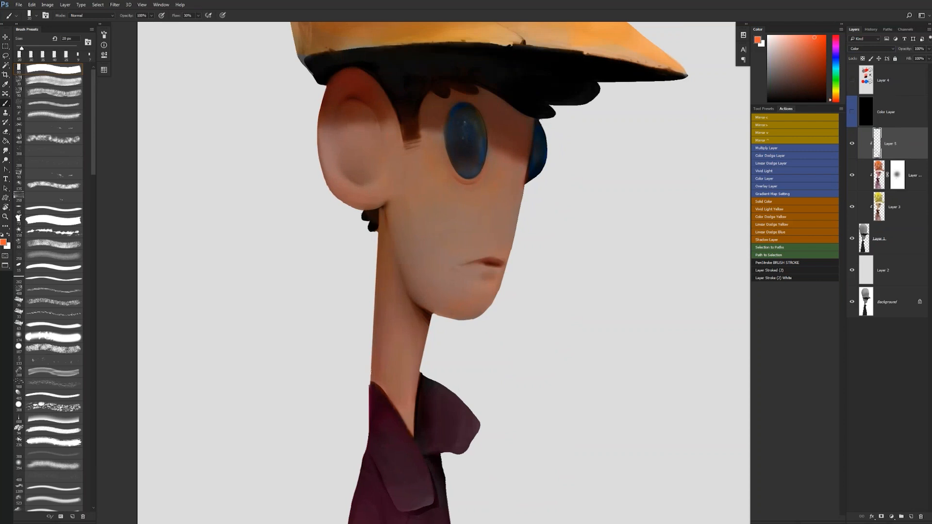
click(764, 108)
click(783, 162)
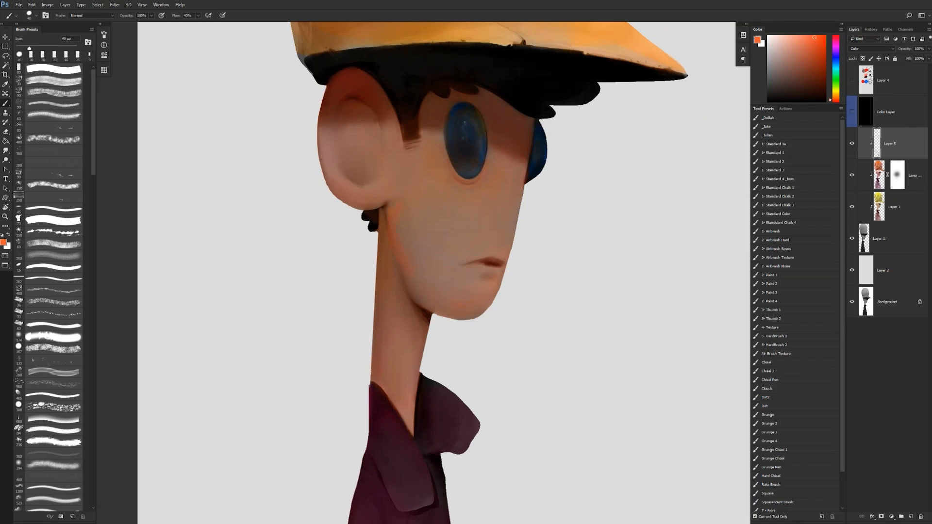
key(bracketleft)
key(bracketleft)
key(bracketleft)
key(bracketleft)
key(bracketleft)
key(bracketleft)
key(bracketleft)
key(bracketleft)
alt+click(415, 240)
mouse_move(414, 240)
mouse_down()
mouse_move(427, 255)
mouse_move(413, 212)
mouse_move(412, 221)
mouse_up()
alt+click(420, 250)
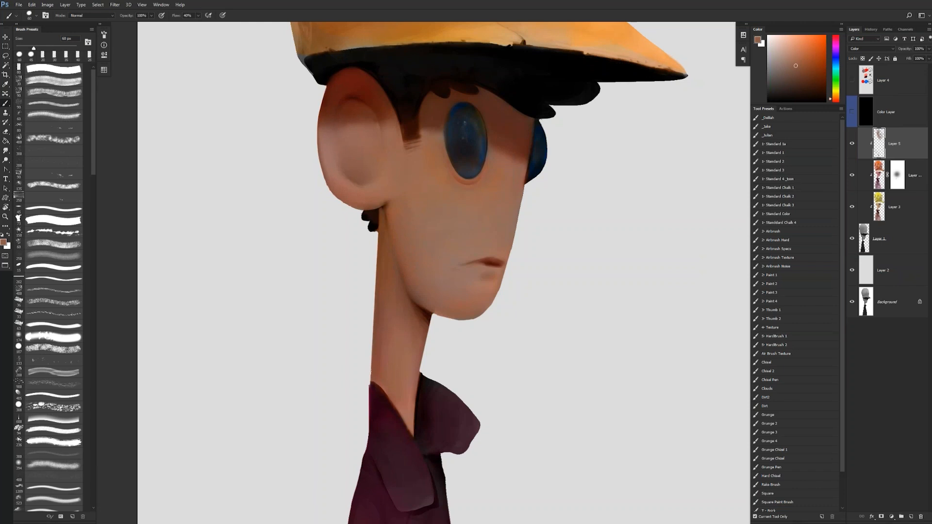
Step: Even out the cheek color with sampled skin tones, pick a lighter skin tone, enlarge the brush and review the character
alt+click(498, 197)
key([)
drag(501, 225, 474, 227)
click(794, 52)
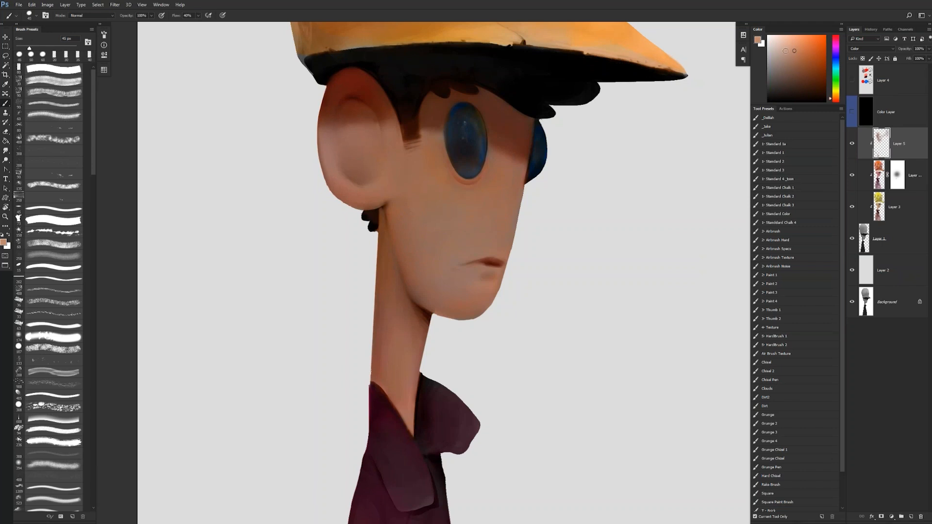
key(])
key(])
key(])
key(])
key(])
key(])
key(])
key(z)
alt+click(455, 319)
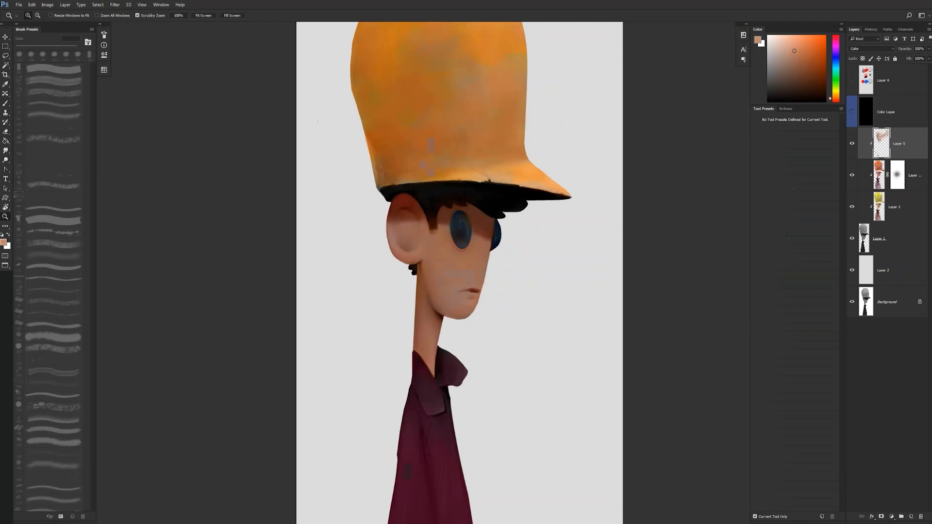
click(471, 275)
alt+click(470, 275)
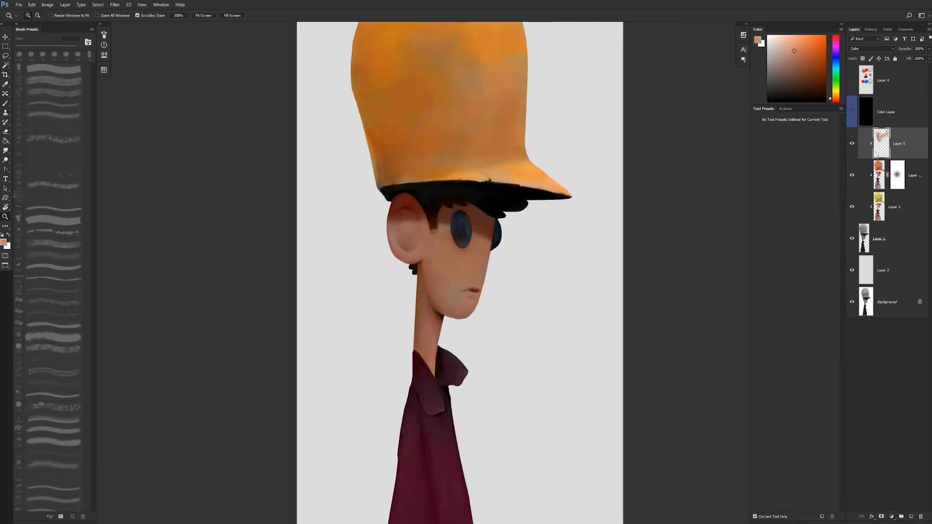
Step: Add a clipped Overlay layer above Layer 5 and brighten the near eye with a saturated blue sampled from it, using a smaller brush
click(785, 108)
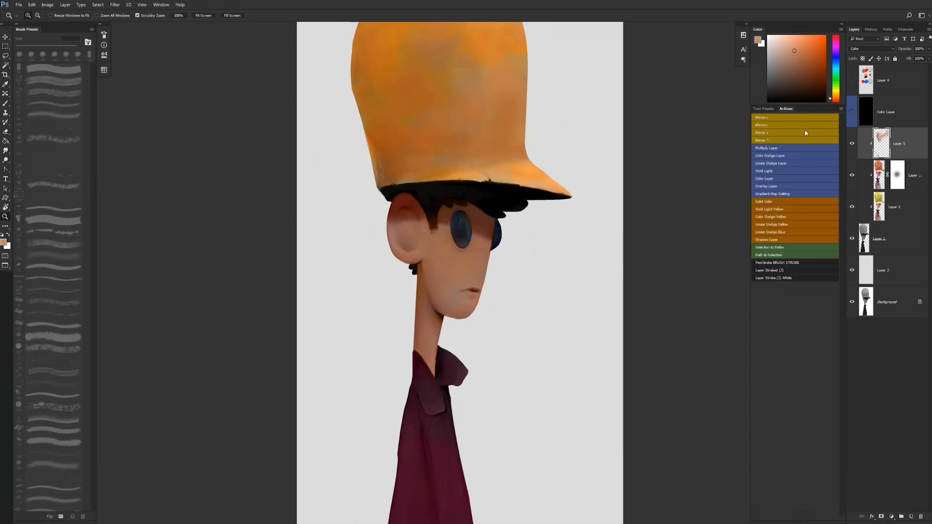
click(783, 184)
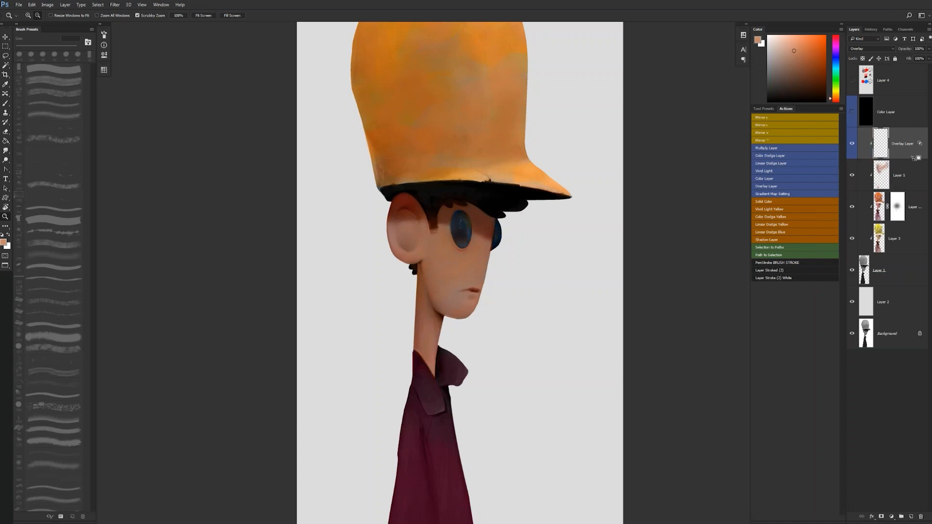
click(468, 260)
click(468, 261)
key(b)
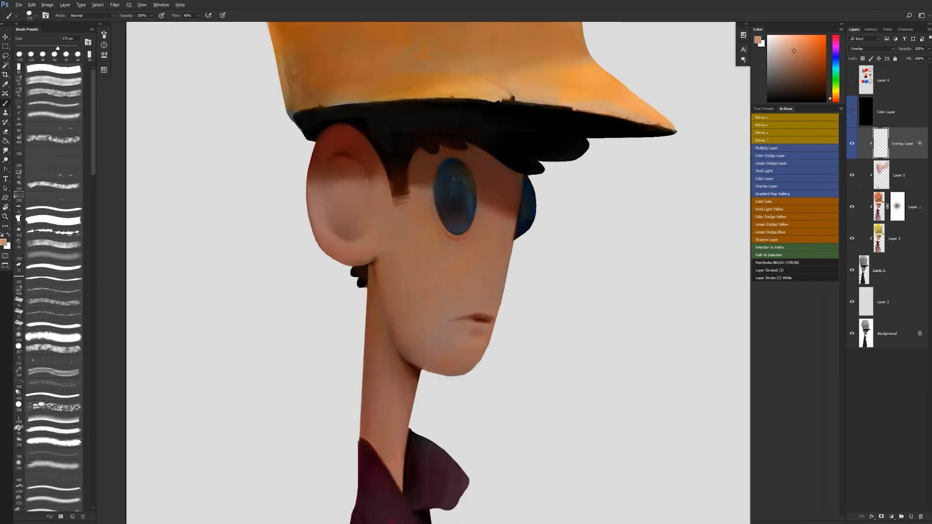
alt+click(454, 204)
drag(786, 68, 808, 36)
key([)
key([)
key([)
key([)
key([)
key([)
drag(455, 179, 455, 194)
Step: Shift the blue toward cyan and add lighter accents to the eyes with a 15 px brush
key(bracketleft)
click(823, 39)
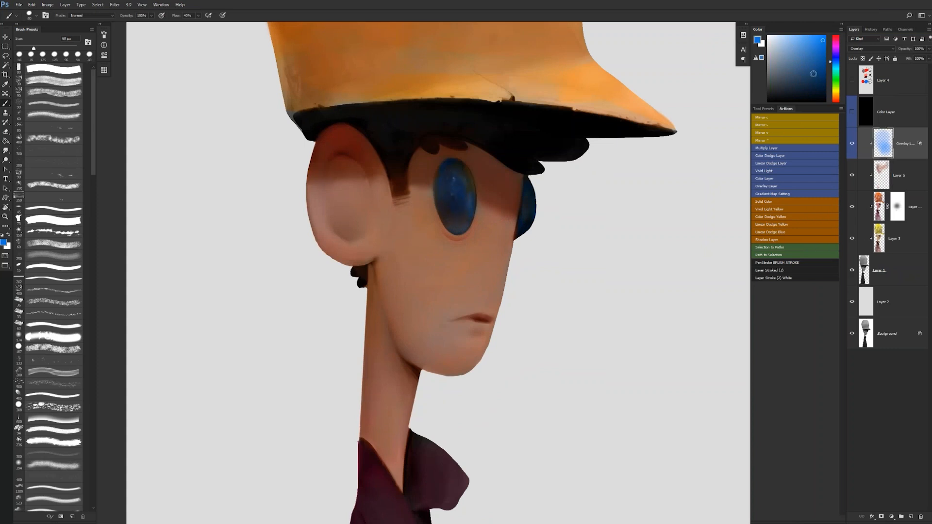
drag(833, 62, 829, 65)
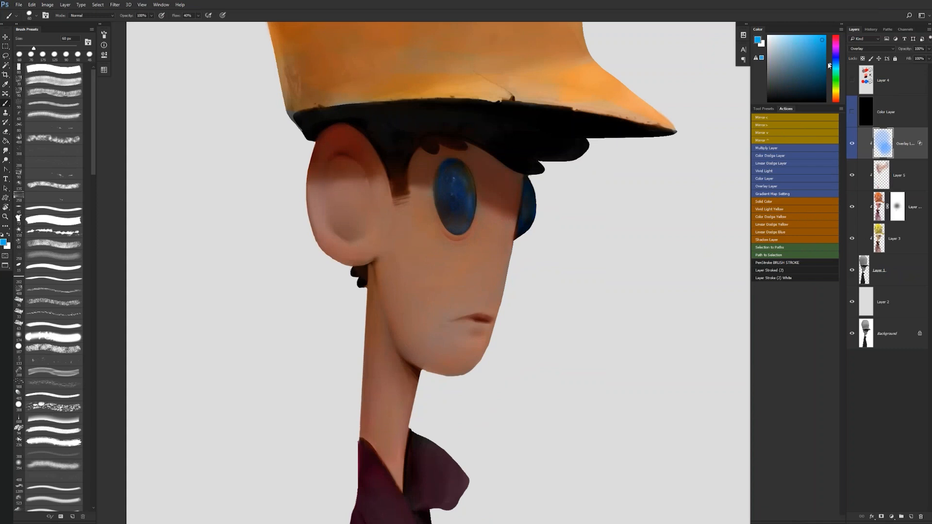
drag(454, 187, 454, 193)
key(bracketleft)
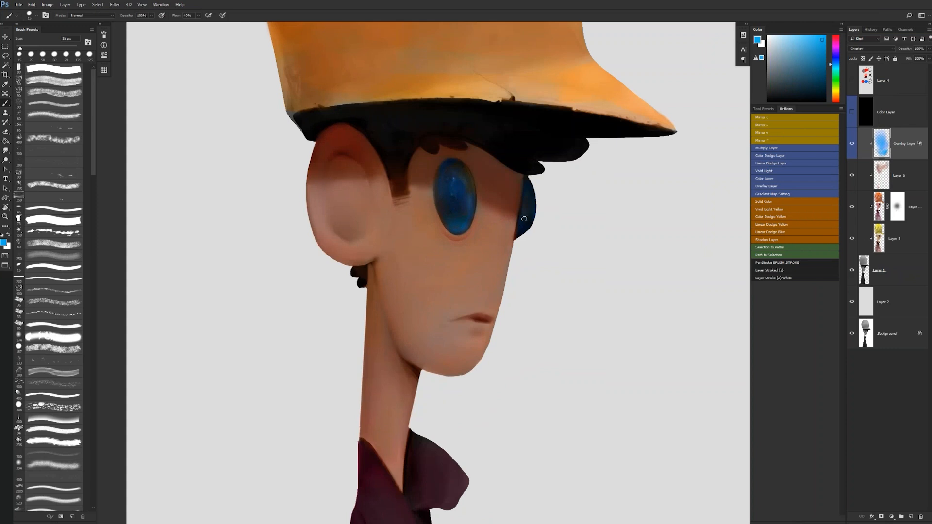
Step: Sample the cheek's skin tone, choose a much lighter peach from it and enlarge the brush to 150 px
alt+click(474, 265)
drag(794, 57, 791, 36)
key(bracketright)
key(bracketright)
key(bracketright)
key(bracketright)
key(bracketright)
key(bracketright)
key(bracketright)
key(bracketright)
key(bracketright)
key(bracketright)
key(bracketright)
key(bracketright)
key(bracketright)
key(bracketright)
Step: Try brightening the cheek with peach strokes on the Overlay layer, undoing each attempt
mouse_move(417, 245)
mouse_down()
mouse_move(437, 308)
mouse_move(435, 280)
mouse_move(439, 291)
mouse_up()
key(ctrl+z)
mouse_move(403, 257)
mouse_down()
mouse_move(422, 309)
mouse_move(412, 220)
mouse_move(439, 255)
mouse_up()
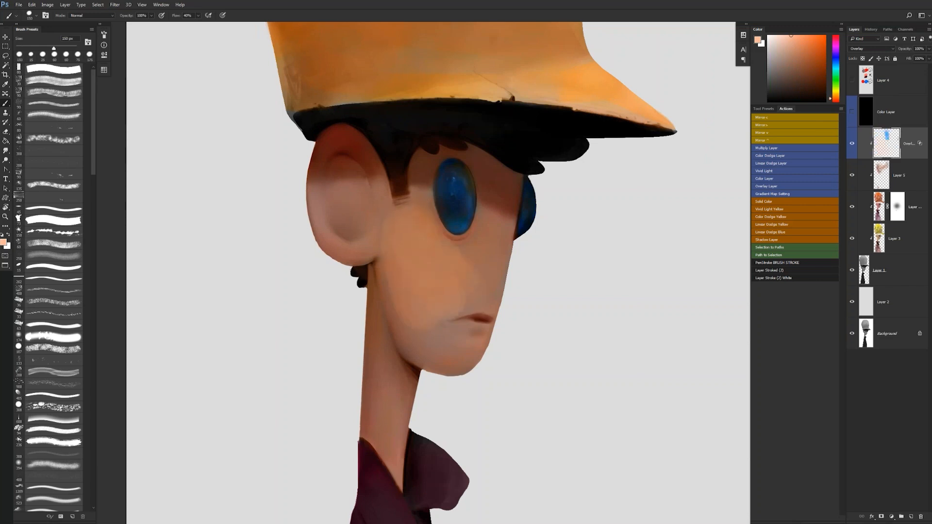
key(ctrl+z)
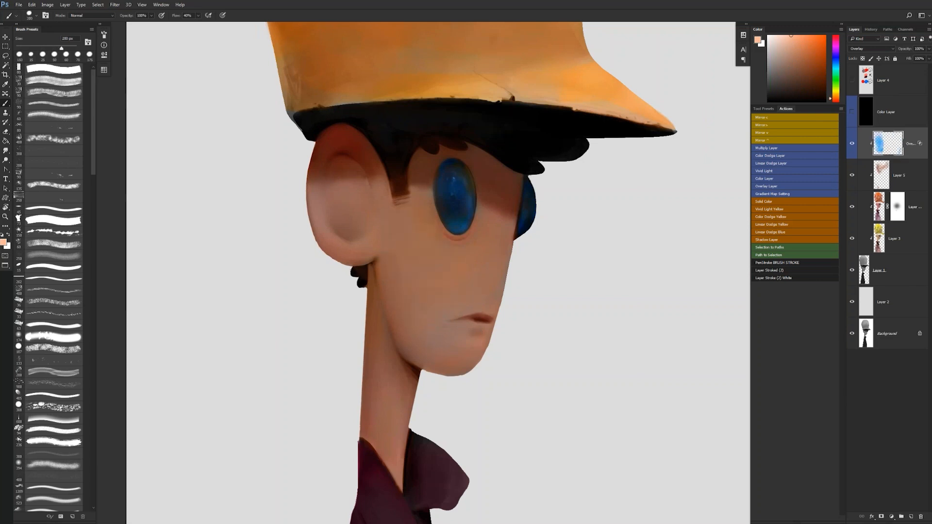
Step: Lower the brush to 70% opacity and 20% flow, test it on the cheek and reduce the brush size
key(7)
drag(432, 297, 422, 272)
right_click(421, 269)
click(473, 304)
key(Return)
key(bracketleft)
key(bracketleft)
key(bracketleft)
key(bracketleft)
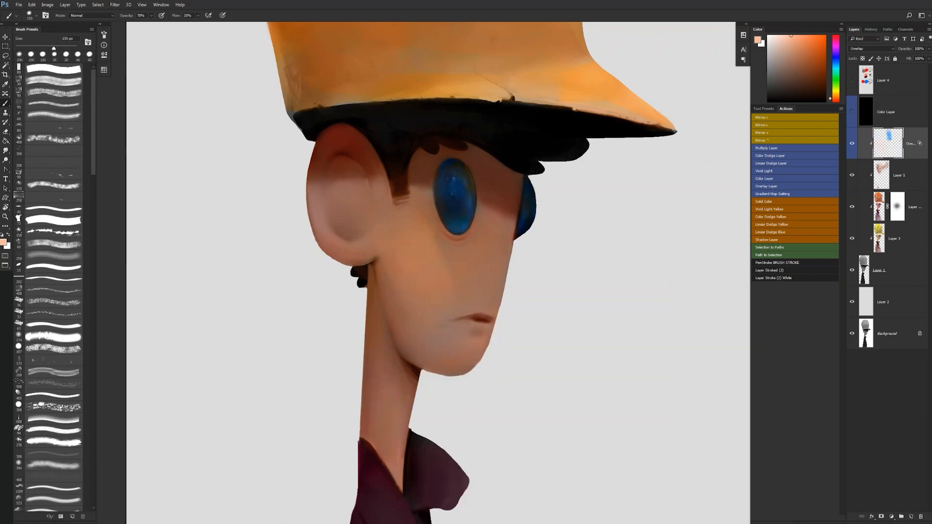
Step: Try a softer peach stroke across the cheek below the eye and undo the recent cheek strokes
mouse_move(413, 245)
mouse_down()
mouse_move(428, 287)
mouse_move(457, 286)
mouse_up()
key(ctrl+alt+z)
key(ctrl+alt+z)
key(ctrl+alt+z)
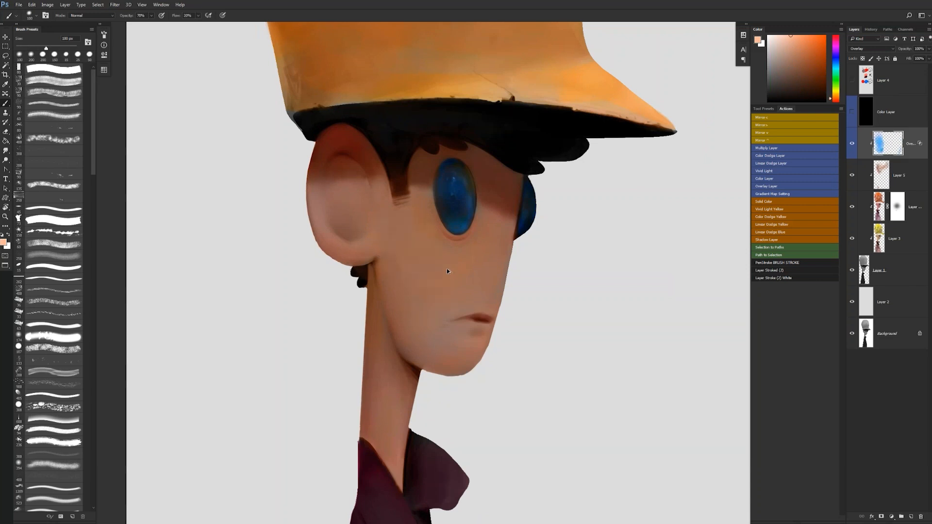
Step: Brighten the cheek, jaw and inner ear with soft peach strokes from a 150 px brush on the Overlay layer
key(bracketright)
drag(413, 253, 430, 286)
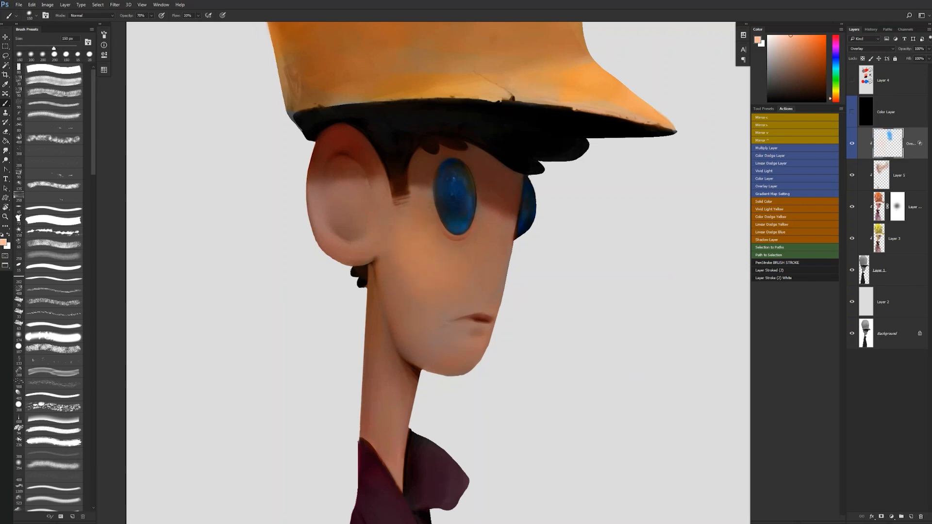
drag(409, 279, 440, 353)
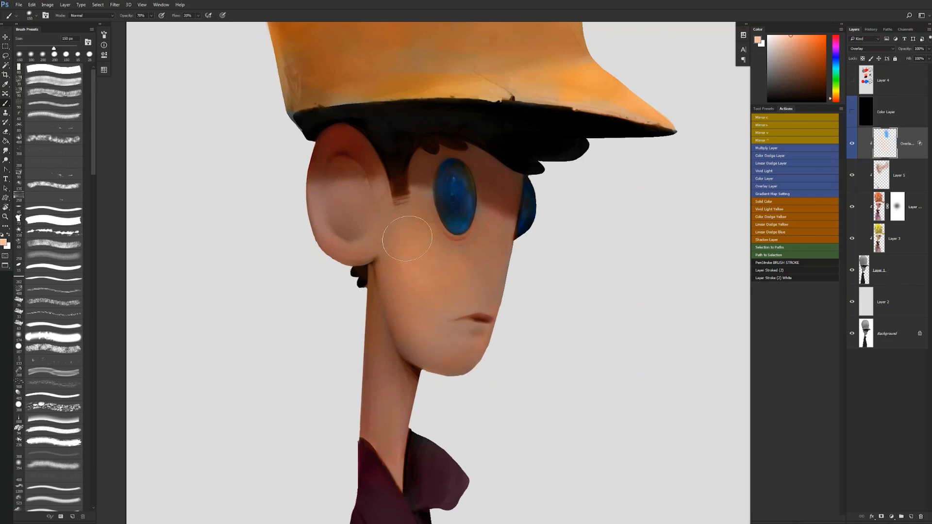
drag(370, 228, 346, 207)
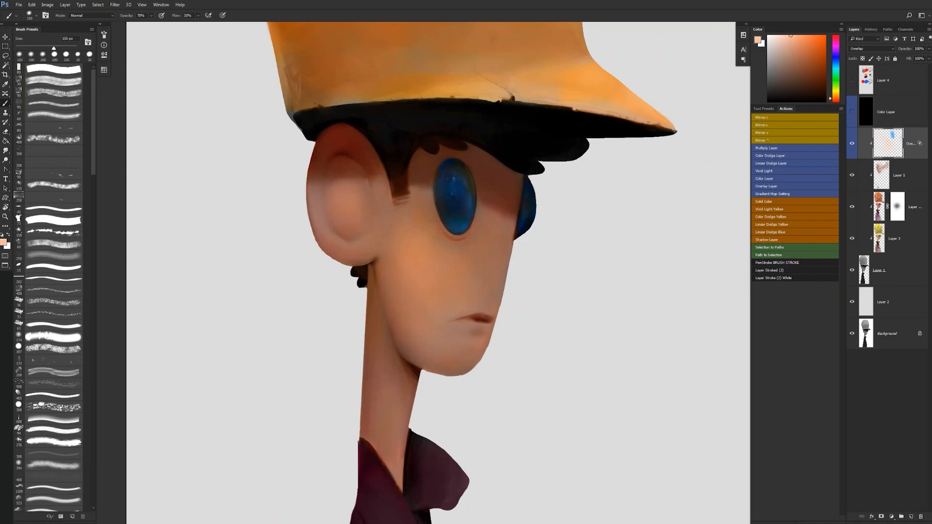
Step: Erase the peach strokes from the face on the Overlay layer with a 300 px eraser
scroll(430, 294, down, 4)
scroll(429, 305, up, 1)
key(e)
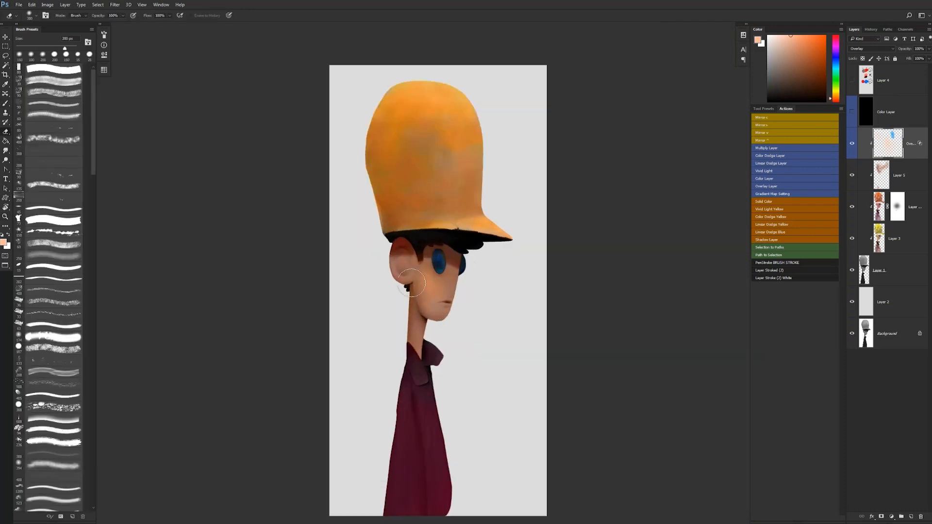
drag(440, 300, 431, 295)
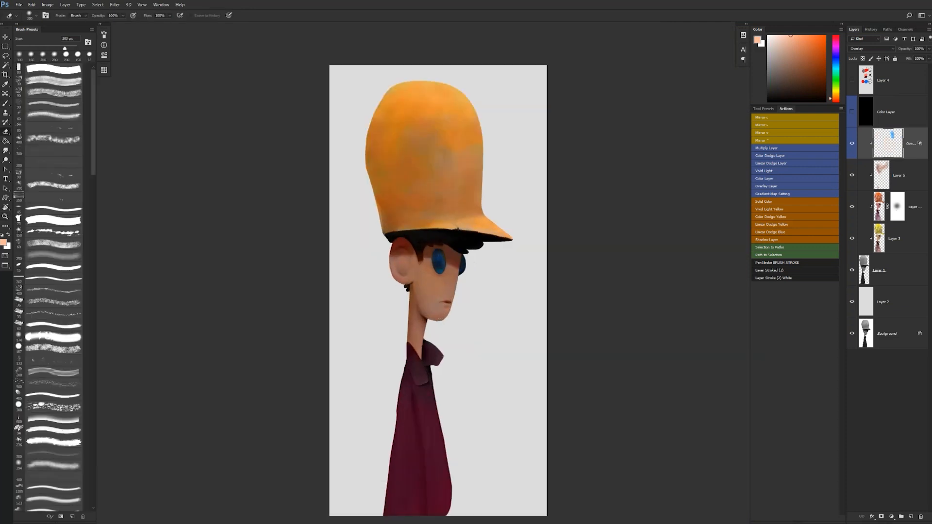
Step: Add a second clipped Overlay layer, brighten the skin with a 200 px peach brush and set the layer's fill to 56%
click(776, 187)
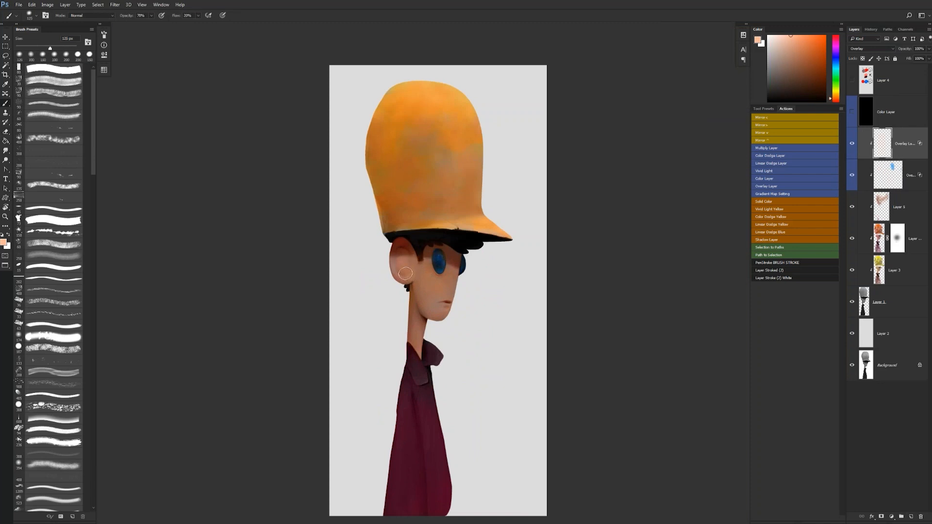
key(bracketright)
key(bracketright)
key(bracketright)
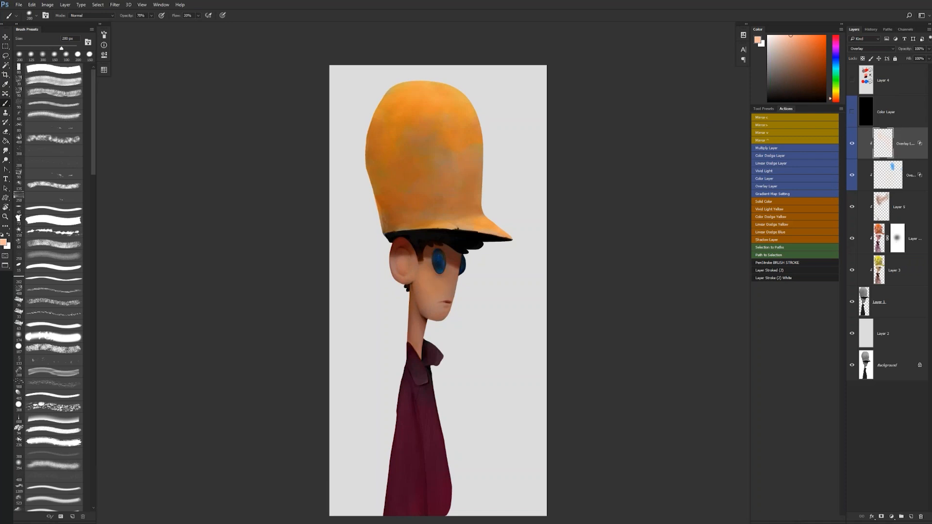
drag(444, 287, 431, 290)
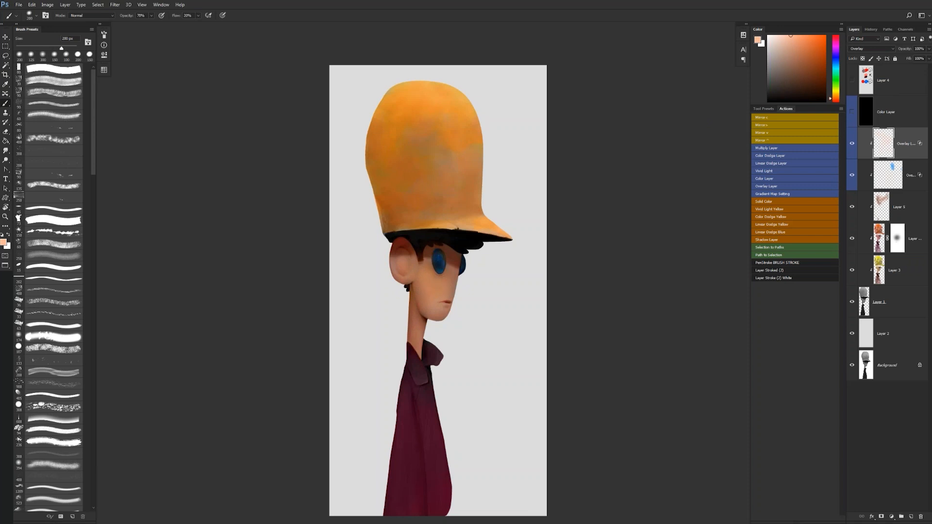
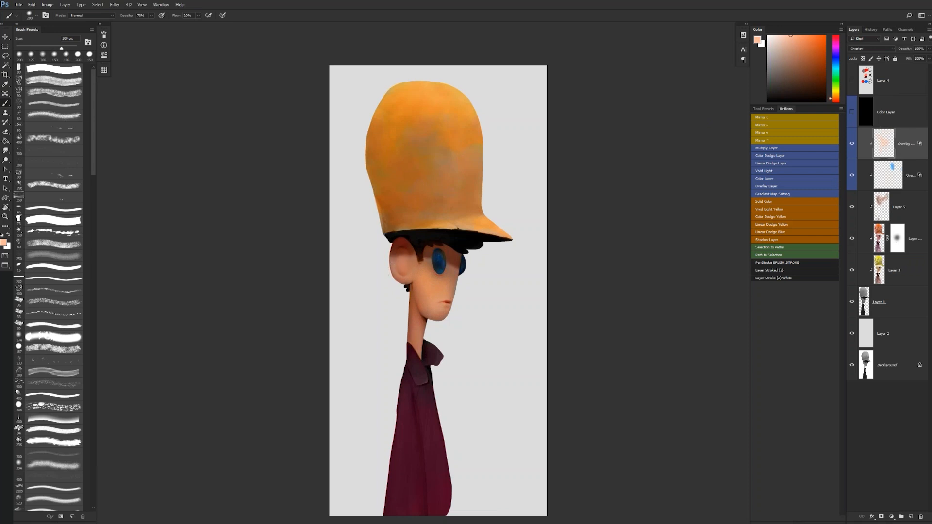
drag(909, 59, 886, 59)
Step: Examine the brightened skin up close and across the whole figure
key(z)
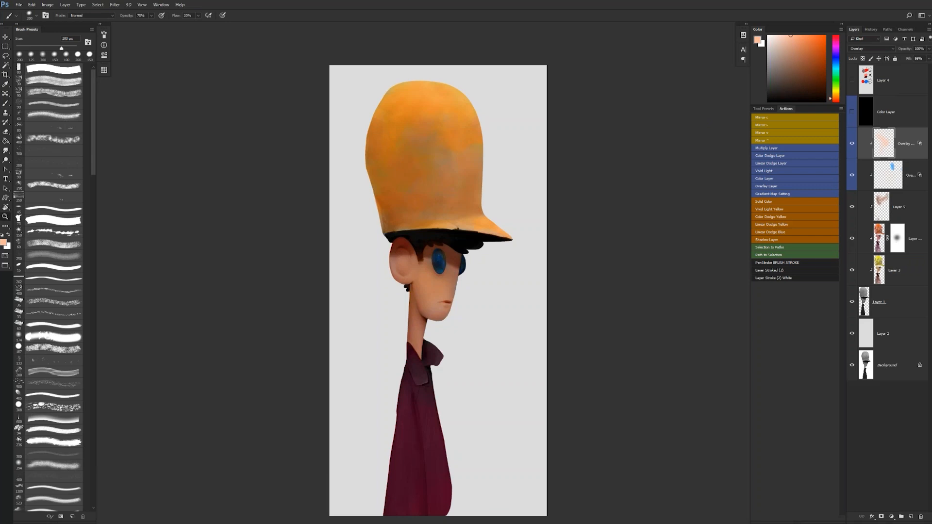
alt+click(515, 312)
click(516, 319)
click(516, 316)
key(b)
key(r)
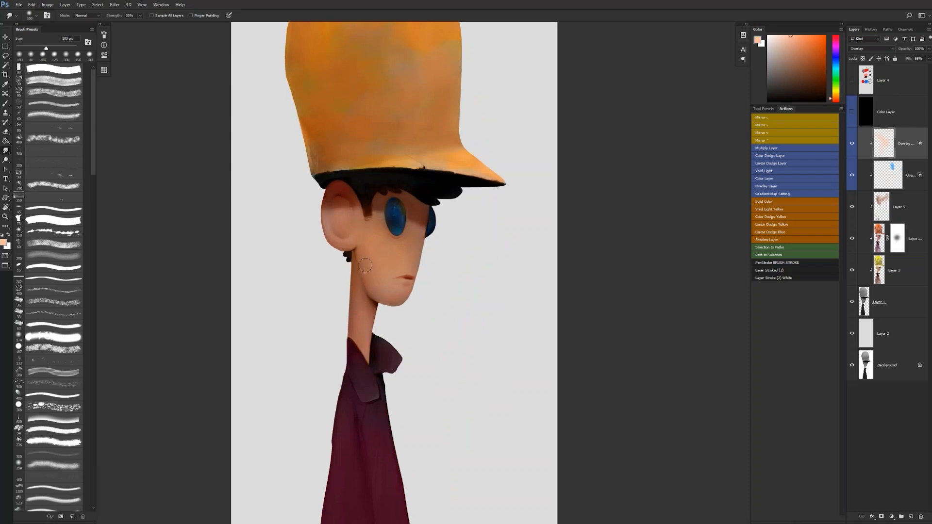
key(b)
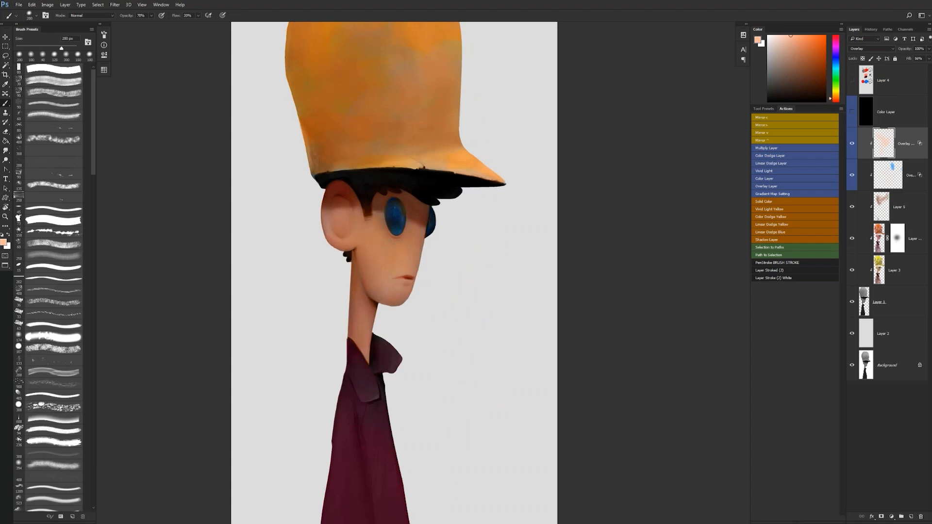
key(z)
alt+click(413, 298)
alt+click(417, 300)
alt+click(417, 300)
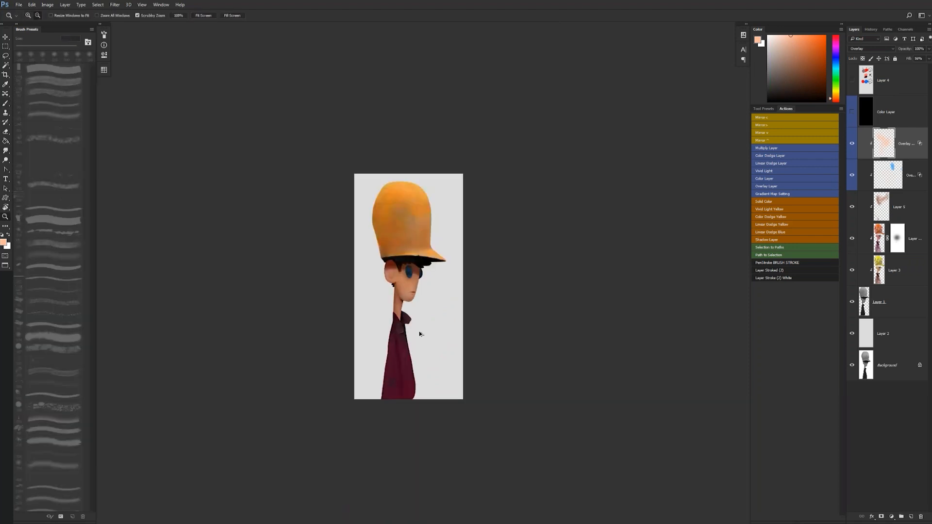
click(427, 311)
click(427, 309)
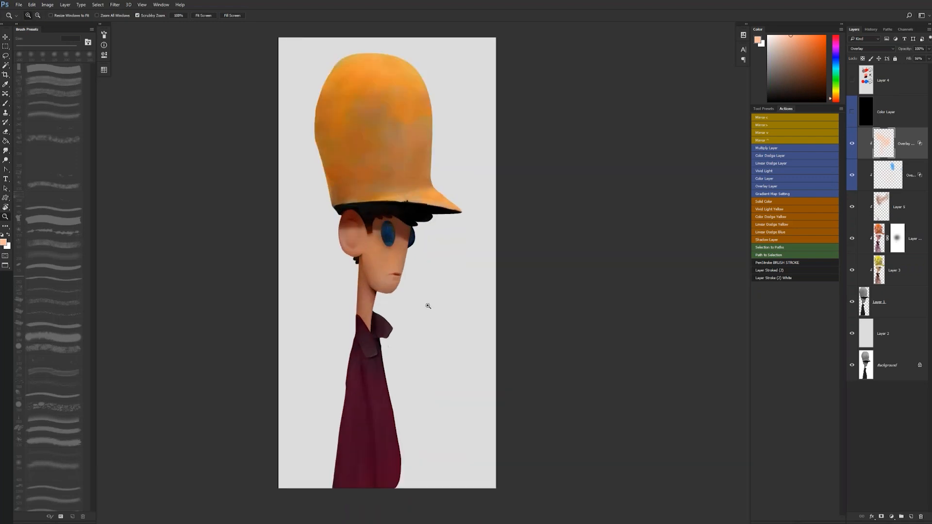
Step: Lighten the upper part of the hat with white dabs from an 1100 px brush on the top Overlay layer
key(b)
key(d)
key(x)
click(370, 113)
key(ctrl+alt+z)
key(ctrl+alt+z)
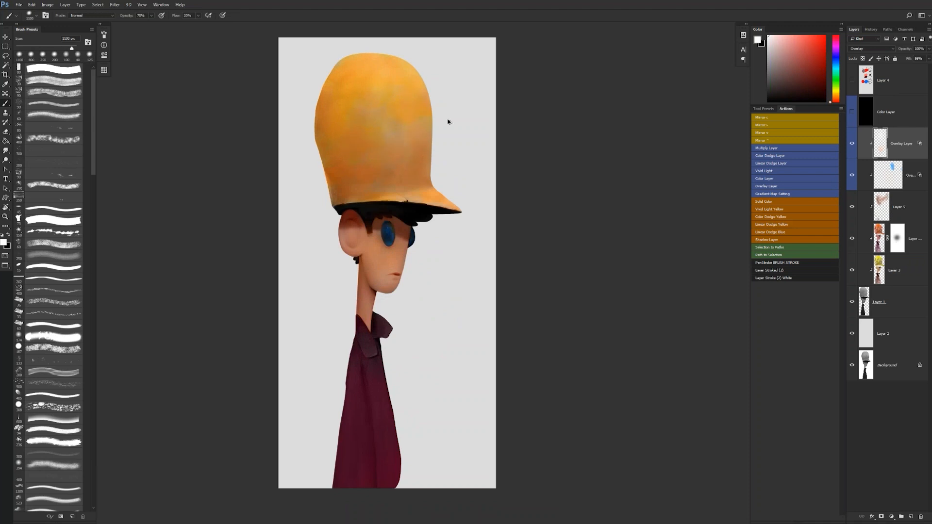
click(408, 97)
click(390, 121)
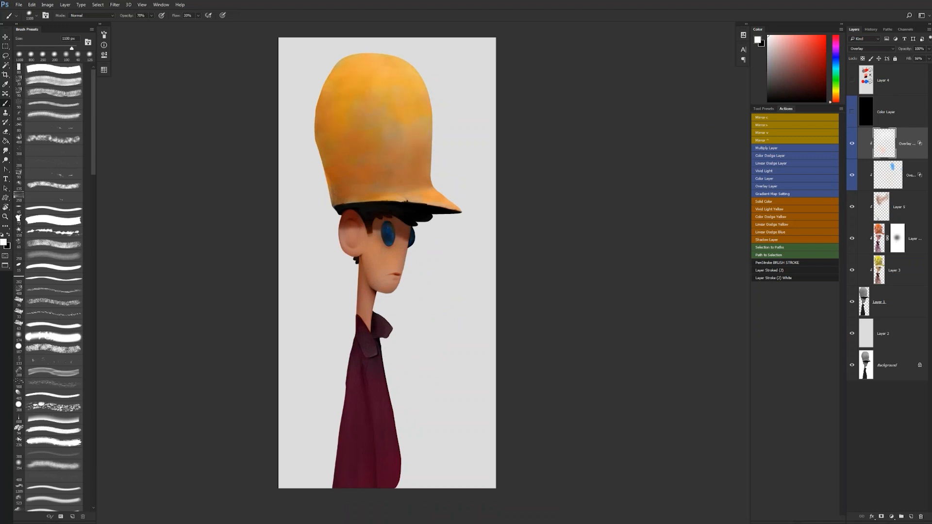
Step: Shade the character with a large black brush on the Overlay layer and compare that layer hidden and shown
key(z)
alt+click(467, 304)
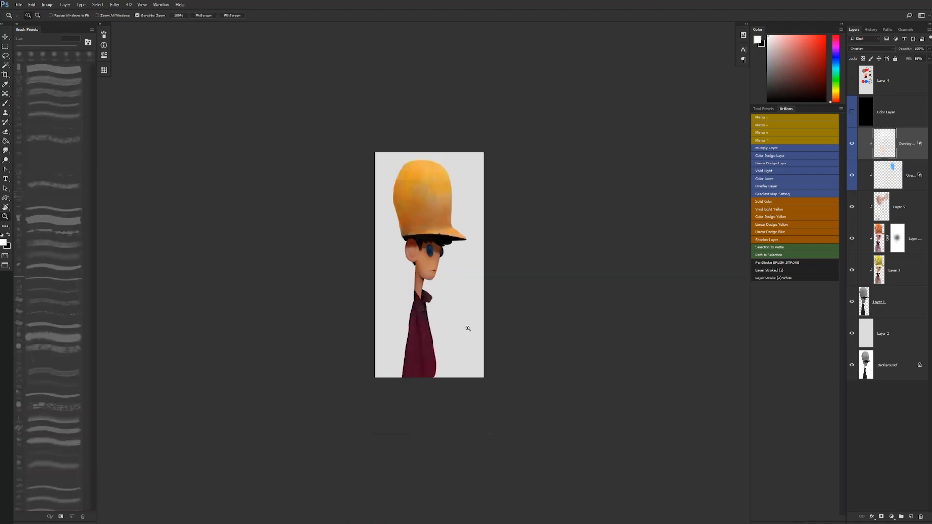
click(468, 329)
key(b)
key(x)
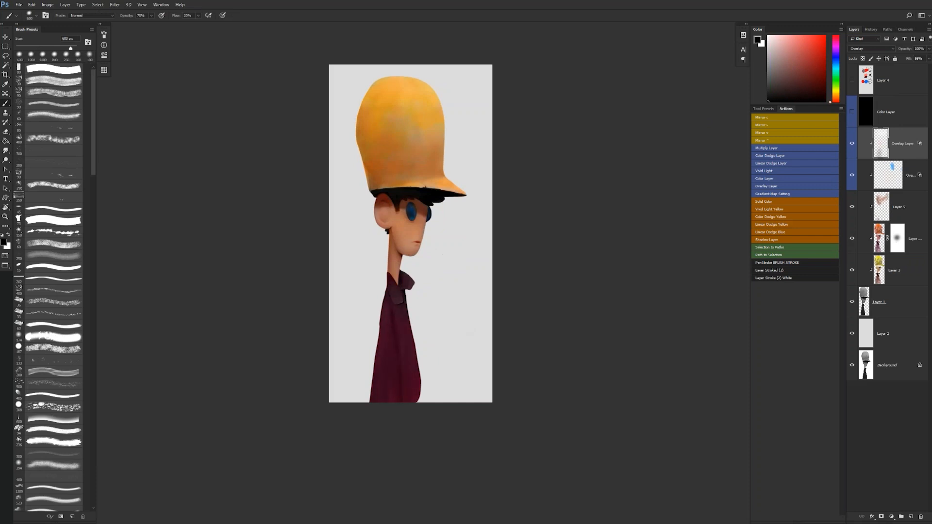
click(851, 143)
click(852, 144)
Step: Try grouping the color layers starting from the black Color Layer, compare the group hidden and shown, and undo the grouping
click(887, 118)
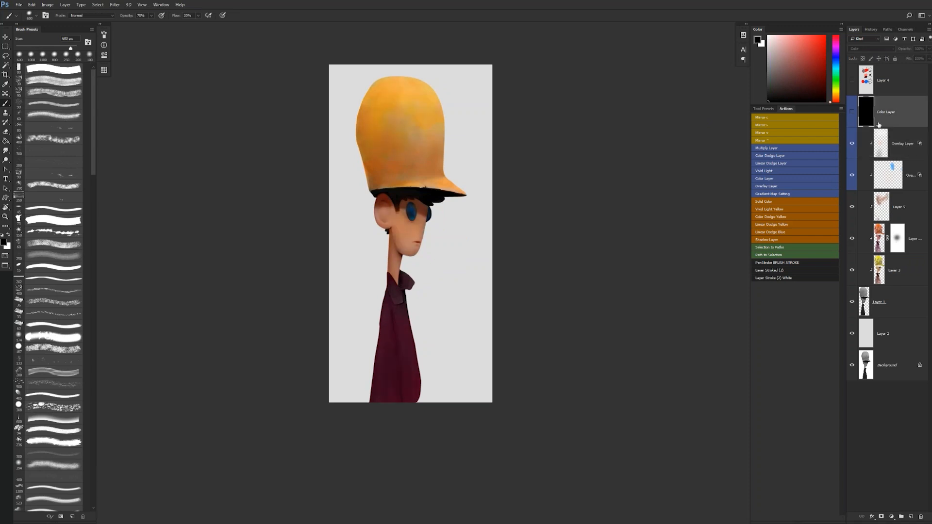
key(ctrl+shift+h)
key(ctrl+shift+h)
key(ctrl+g)
click(852, 100)
click(853, 100)
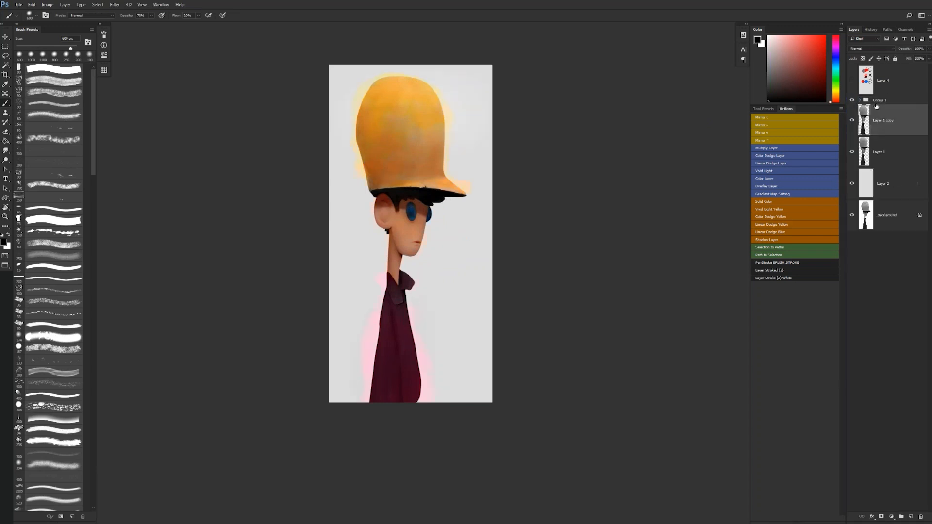
key(ctrl+shift+g)
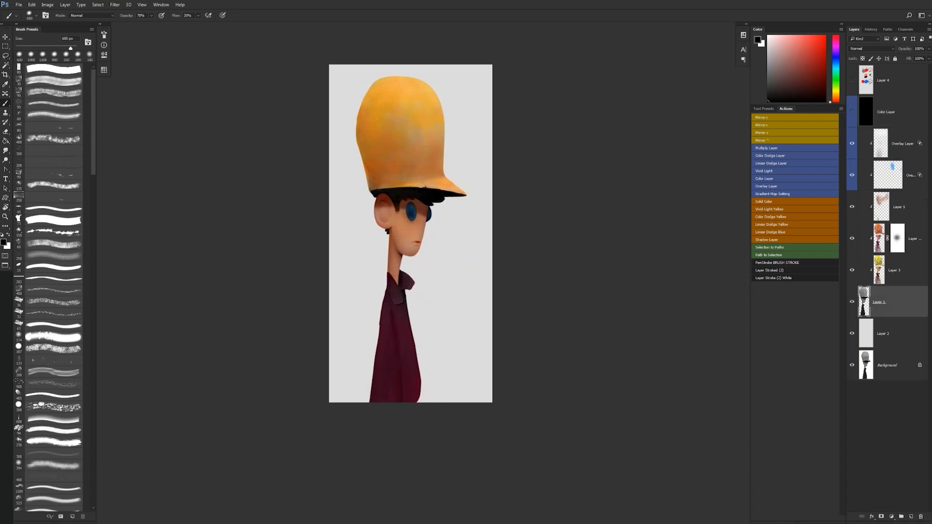
Step: Group the layers from the top Overlay layer down to Layer 1
click(906, 145)
shift+click(889, 302)
key(ctrl+g)
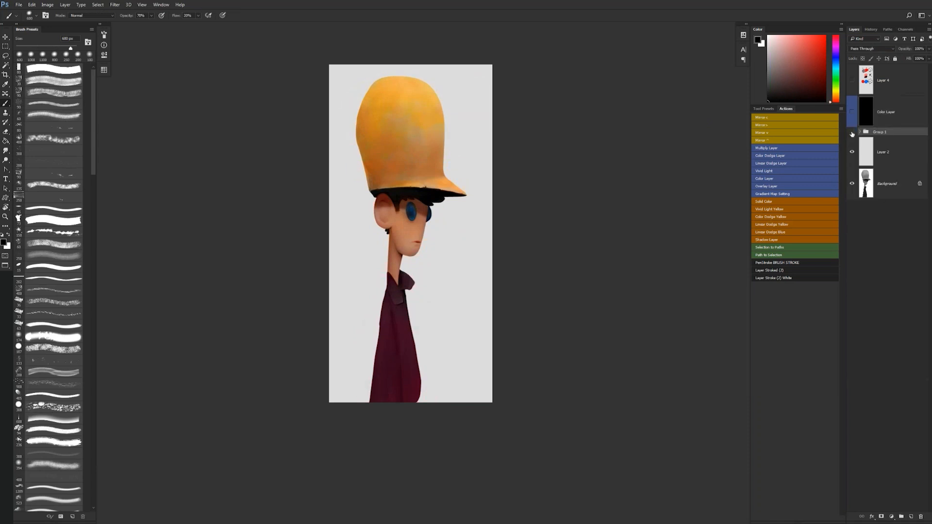
Step: Show the black Color Layer and examine the character's grayscale values up close and at full-figure size
click(851, 112)
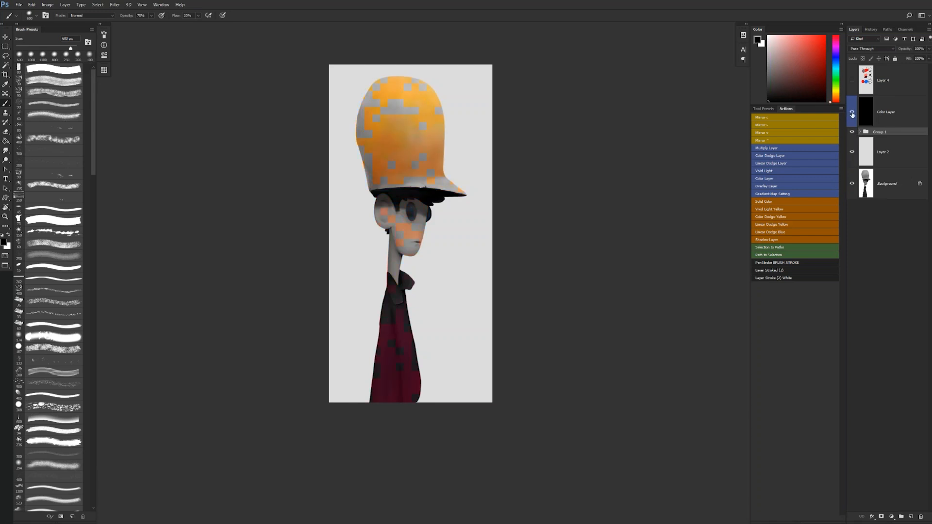
key(z)
click(404, 231)
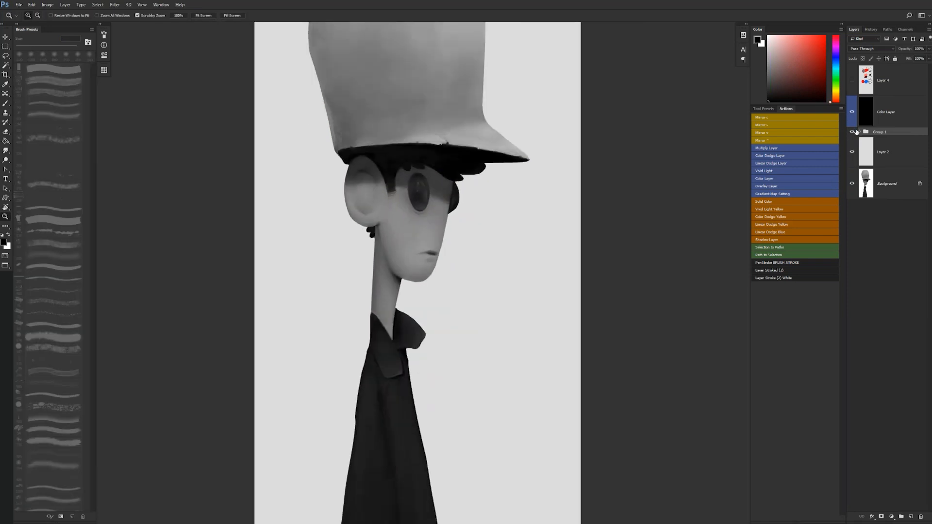
alt+click(399, 359)
alt+click(399, 358)
alt+click(399, 358)
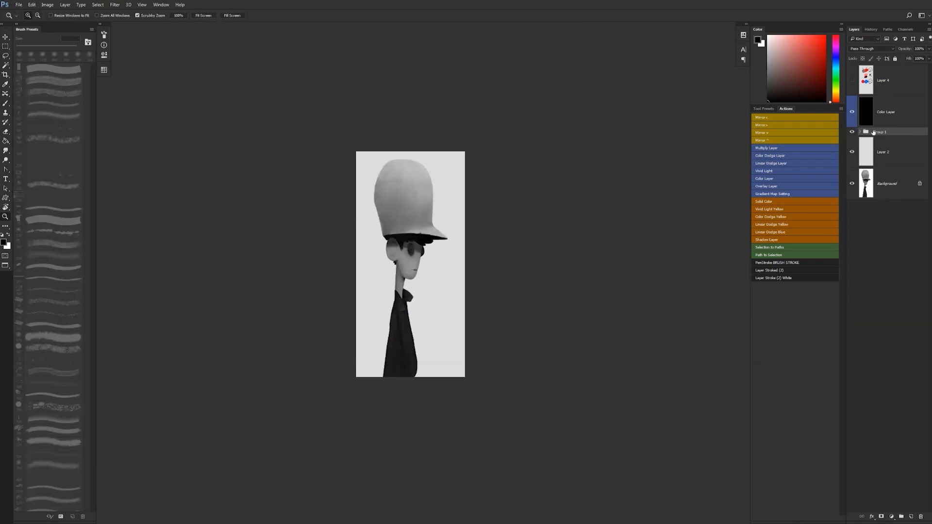
Step: Compare the top Overlay layer inside Group 1 hidden and shown while the character is displayed in grayscale
click(861, 131)
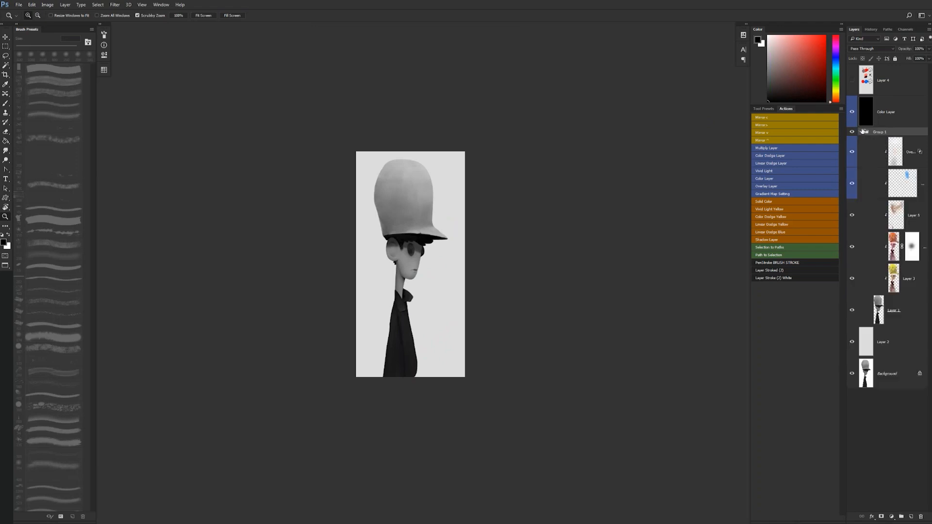
click(852, 152)
click(851, 153)
click(851, 152)
click(851, 152)
click(861, 132)
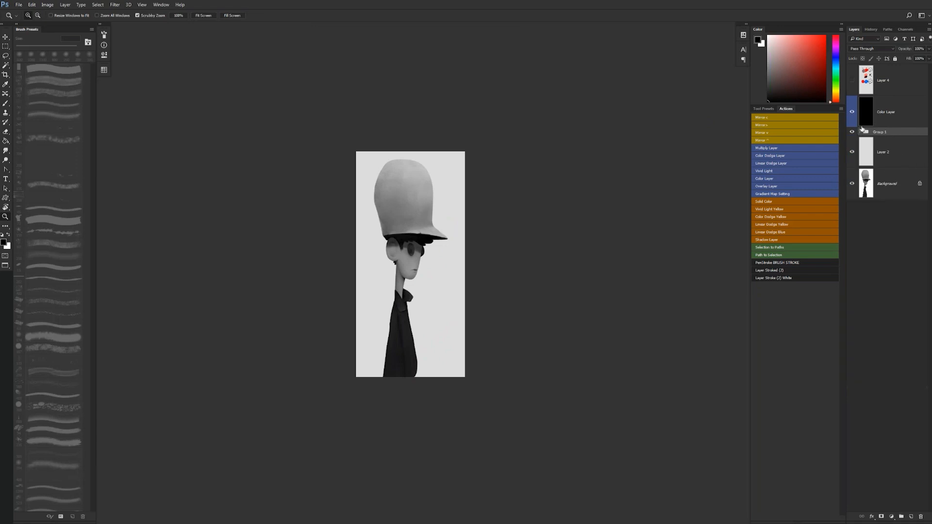
Step: Hide the black Color Layer and stamp all visible layers into a new merged layer above Group 1
drag(430, 260, 430, 261)
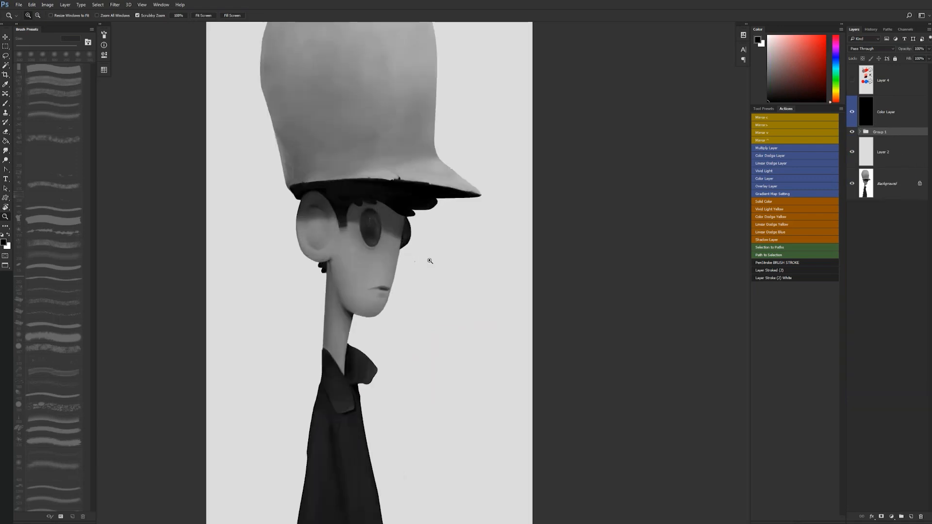
alt+click(423, 273)
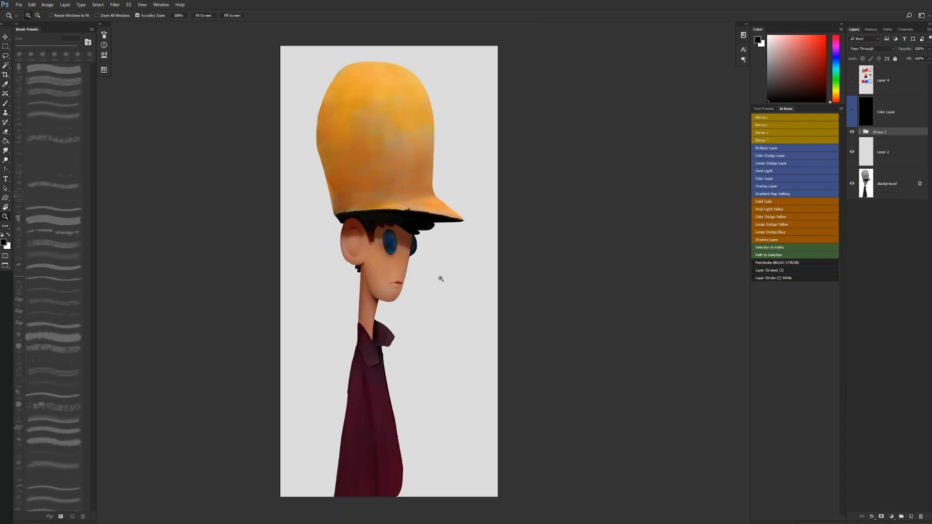
click(860, 132)
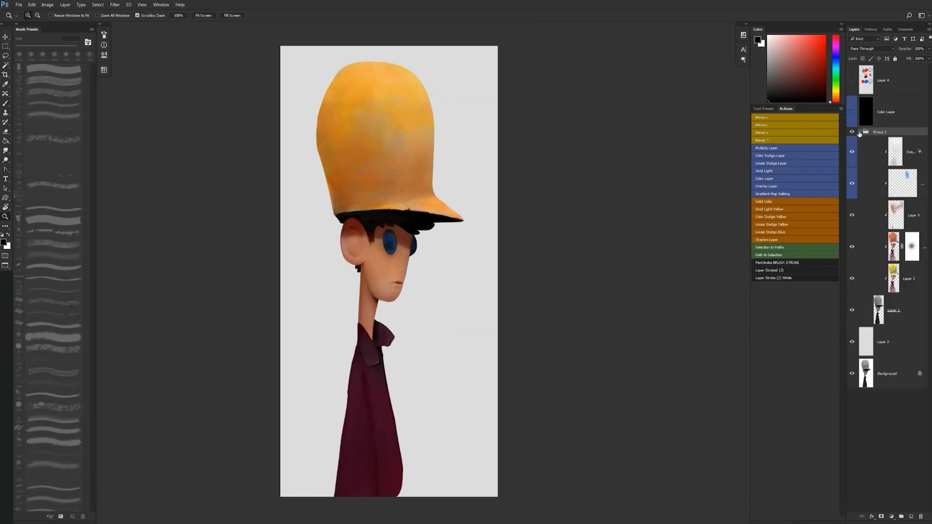
key(ctrl+shift+alt+e)
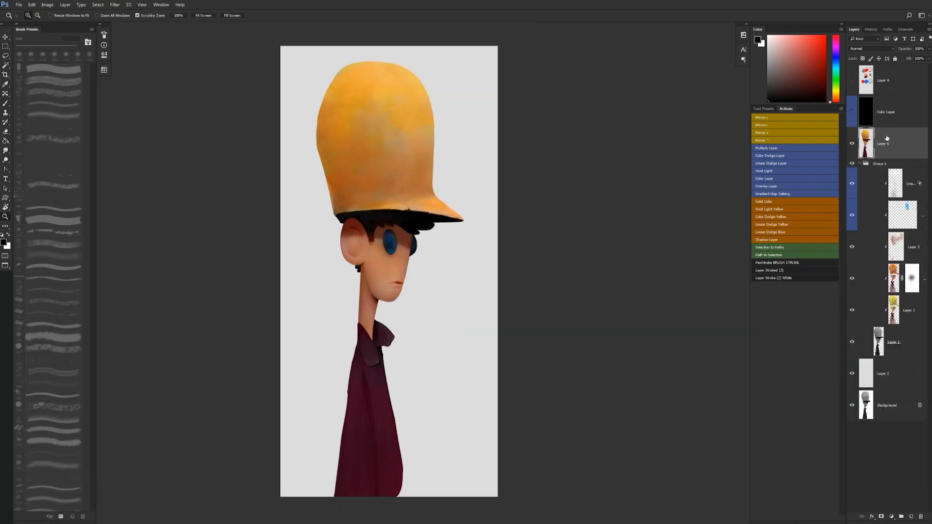
click(860, 164)
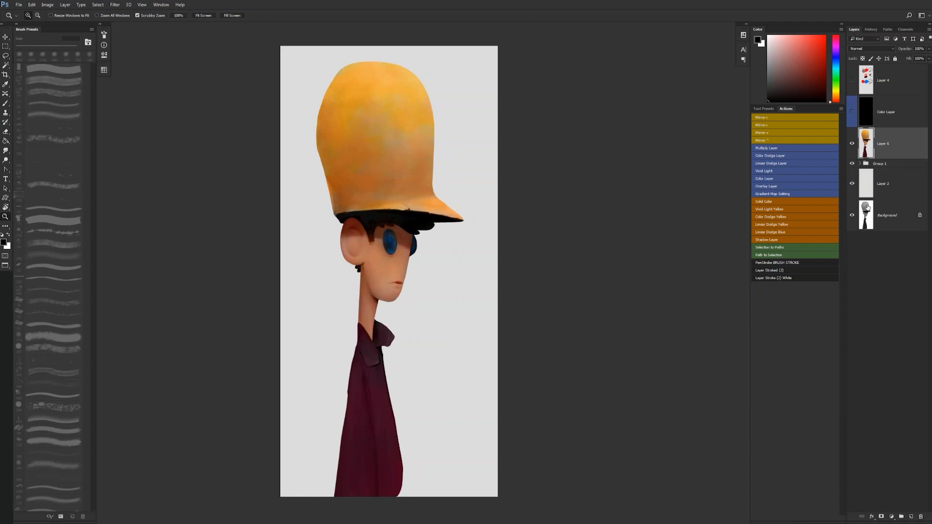
Step: Blend the skin on the character's cheek and face with sampled skin tones, using a 100 px brush
click(403, 246)
click(403, 247)
drag(403, 246, 473, 174)
key(b)
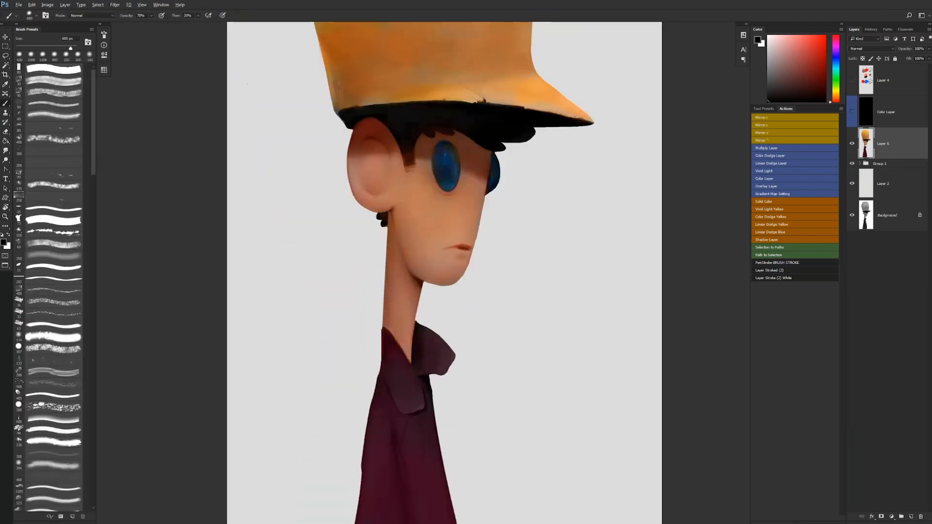
alt+click(467, 194)
key(bracketleft)
key(bracketleft)
key(bracketleft)
key(bracketleft)
key(bracketleft)
key(bracketleft)
key(bracketleft)
key(bracketleft)
drag(413, 190, 419, 206)
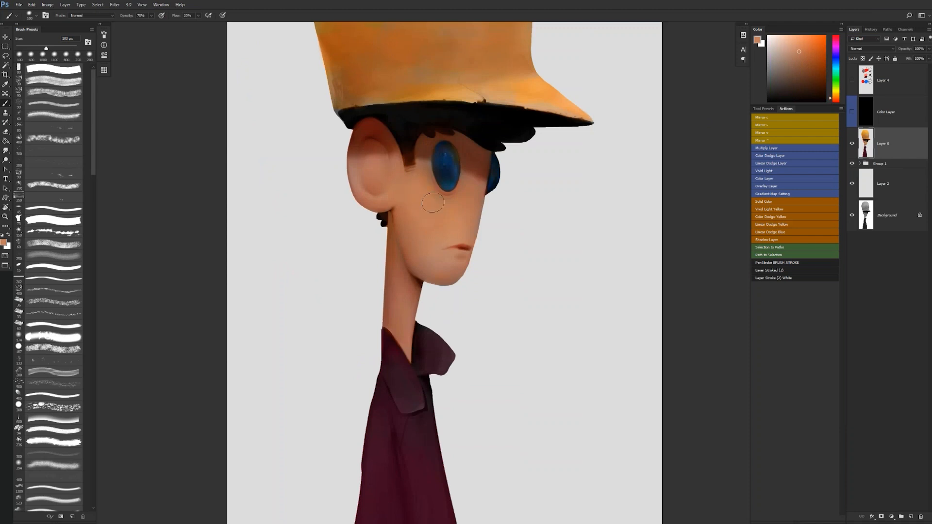
alt+click(419, 275)
drag(431, 211, 461, 210)
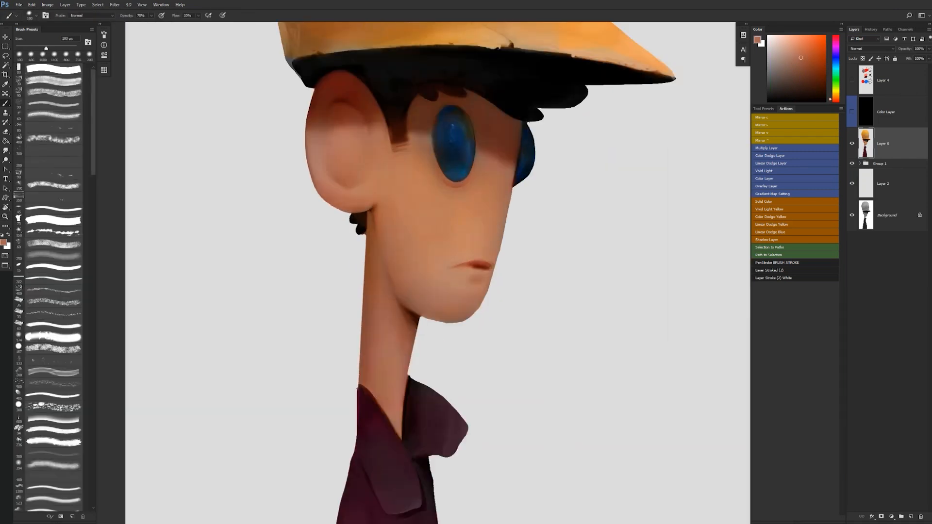
Step: Touch up the skin around the ear and eye with sampled light skin tones, using a brush of 20 to 25 px
key([)
key([)
key([)
key([)
key([)
key([)
key([)
key([)
alt+click(329, 173)
click(830, 97)
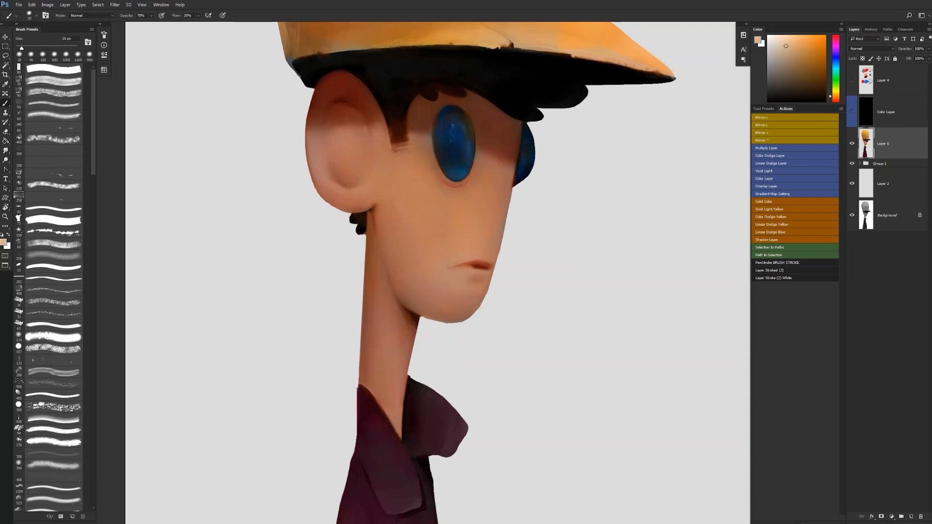
key(])
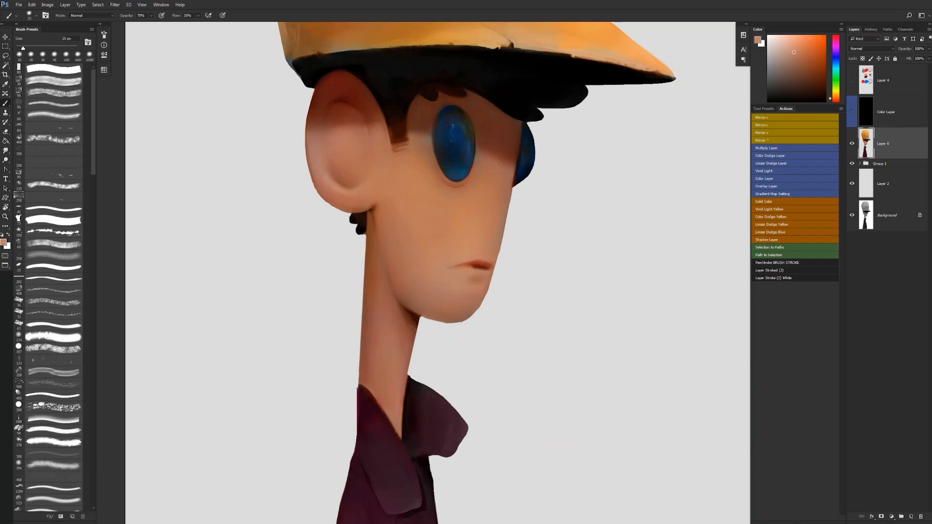
key(bracketleft)
key(bracketleft)
key(bracketleft)
key(bracketleft)
key(bracketleft)
key(bracketleft)
Step: Examine the character mirrored and unmirrored, both at full-figure size and closer on the head
key(z)
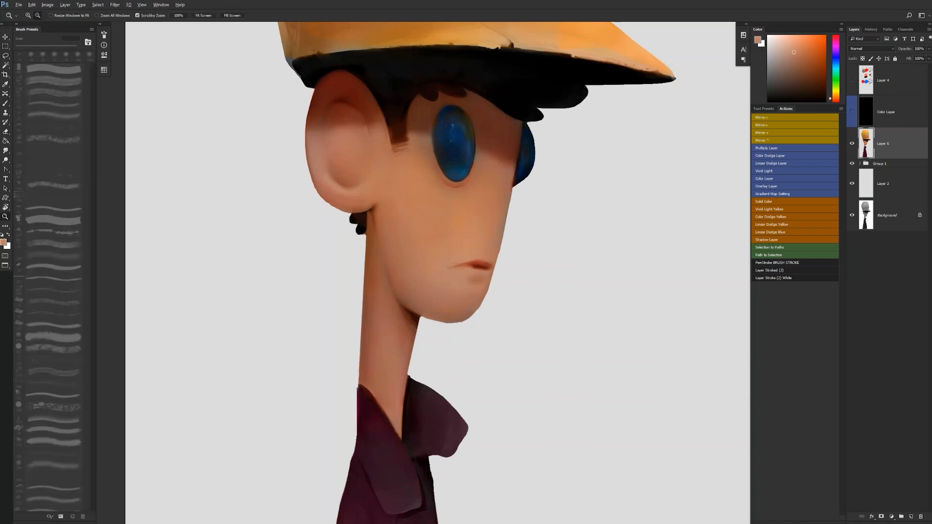
drag(388, 195, 373, 188)
drag(427, 219, 408, 219)
key(F2)
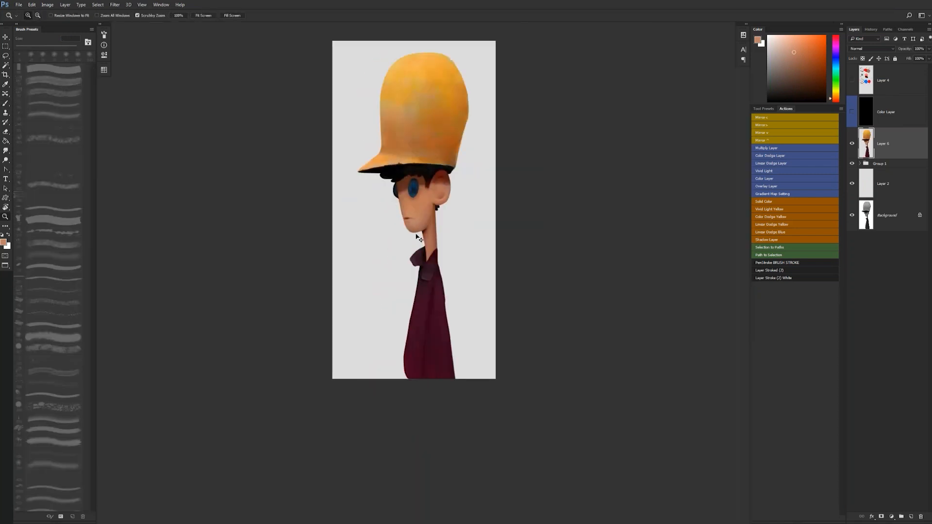
key(F2)
click(423, 221)
key(b)
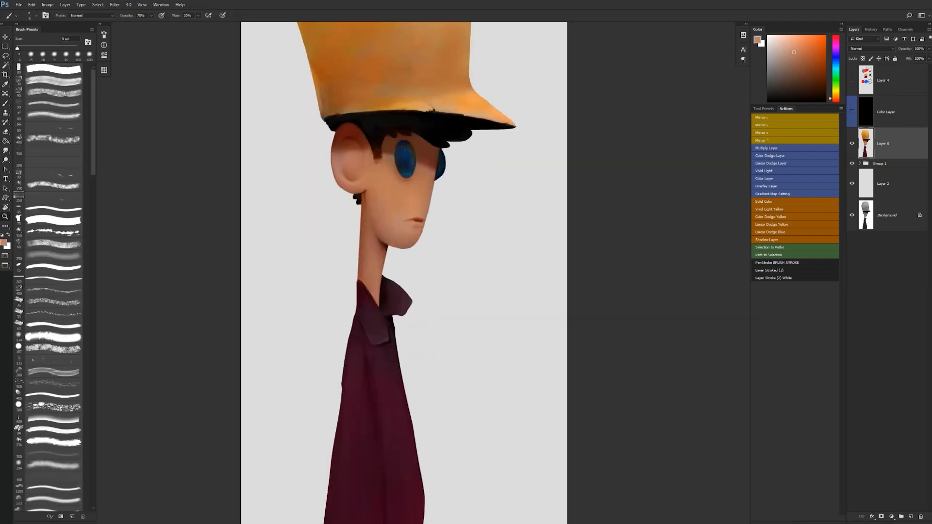
key(z)
alt+click(429, 256)
alt+click(435, 260)
click(440, 258)
click(440, 253)
key(b)
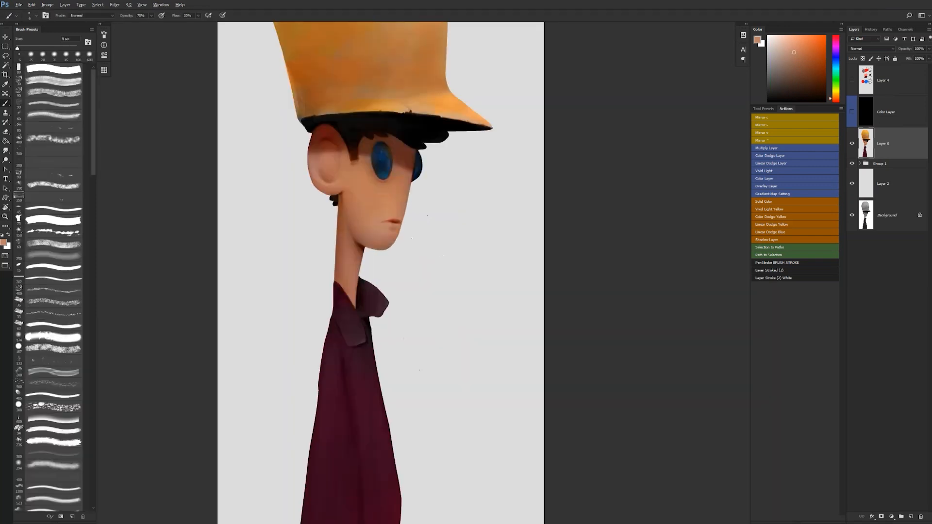
Step: Soften the neck and face shading with sampled skin tones, using a brush enlarged to 100 px
alt+click(346, 252)
key(bracketright)
key(bracketright)
key(bracketright)
key(bracketright)
key(bracketright)
key(bracketright)
key(bracketright)
key(bracketright)
key(bracketright)
key(bracketright)
key(bracketright)
key(bracketright)
key(bracketright)
key(bracketright)
key(bracketright)
key(bracketright)
alt+click(369, 182)
Step: In a mirrored view, refine the ear's upper edge with a sampled dark red and a 45 px brush, and restore the original orientation
key(z)
alt+click(412, 236)
alt+click(413, 236)
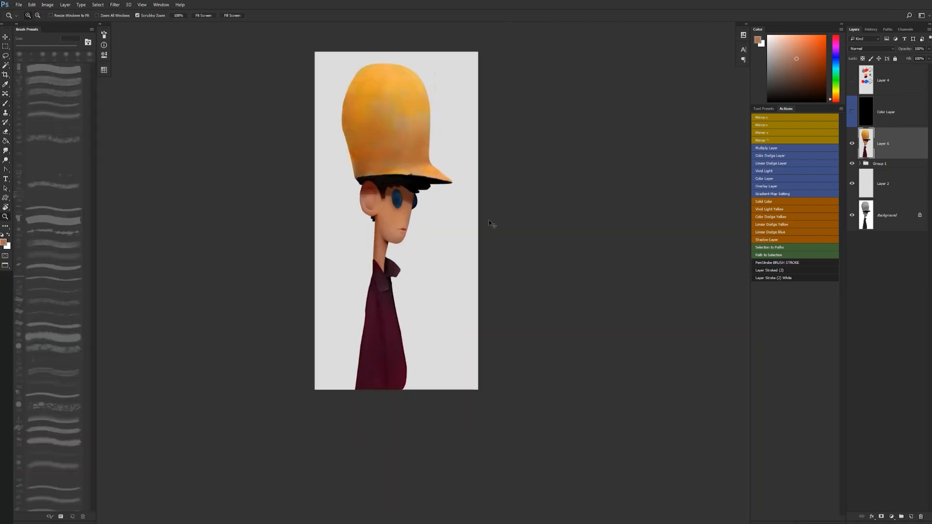
key(F2)
click(423, 226)
click(423, 225)
click(423, 226)
key(b)
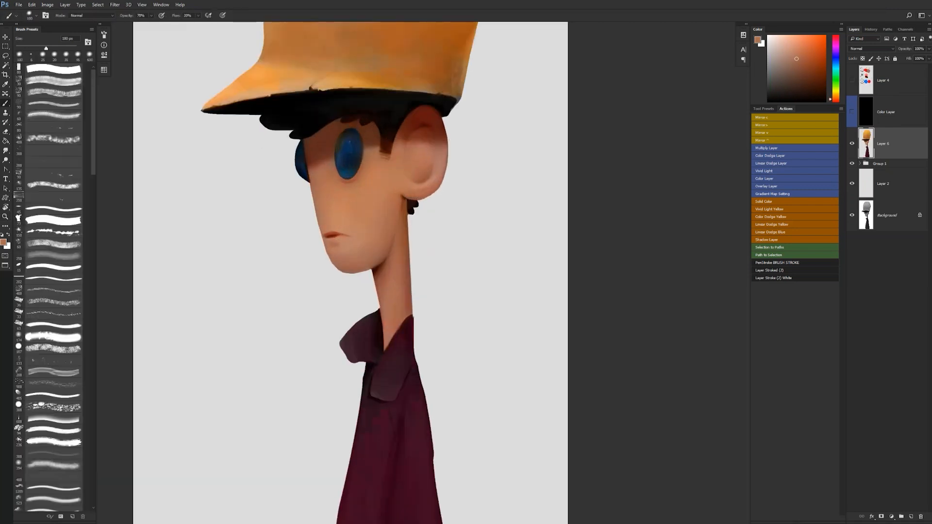
alt+click(420, 114)
key([)
key([)
key([)
key([)
key([)
key([)
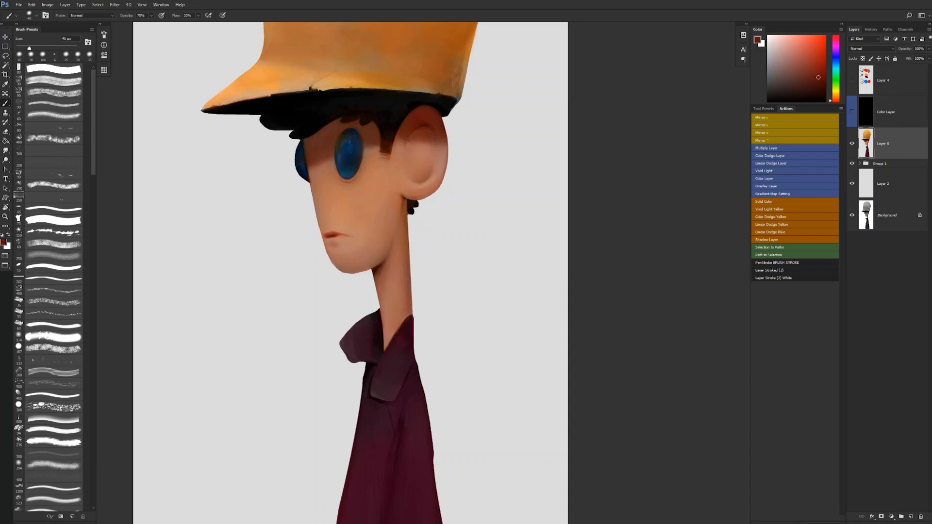
key(z)
drag(432, 187, 398, 187)
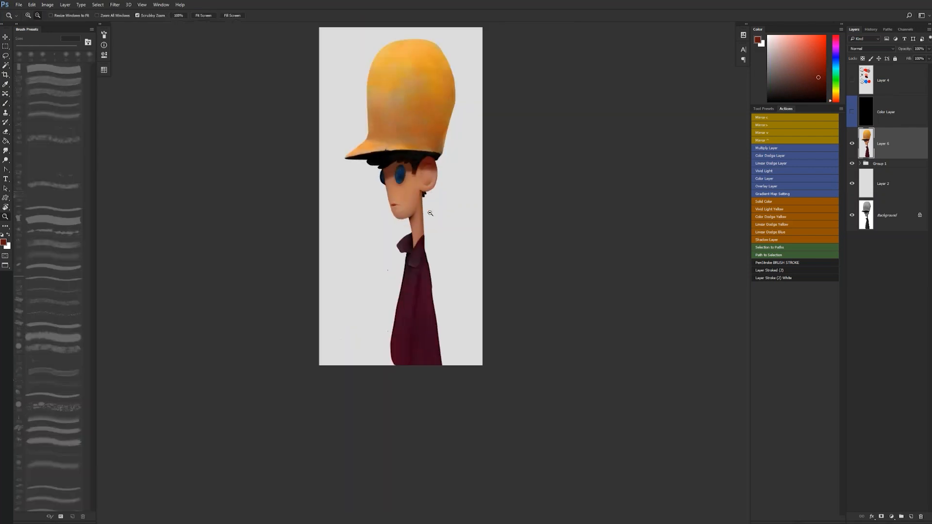
key(ctrl+shift+h)
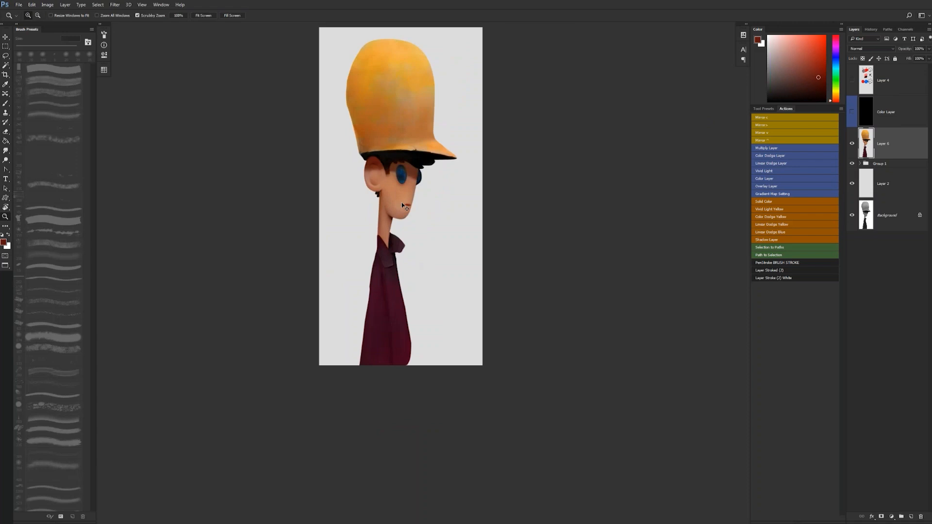
key(ctrl+u)
drag(675, 252, 728, 257)
click(763, 229)
Step: Duplicate the merged character layer and set the copy's blending mode to Hue
key(ctrl+j)
key(ctrl+u)
drag(676, 251, 641, 252)
click(757, 228)
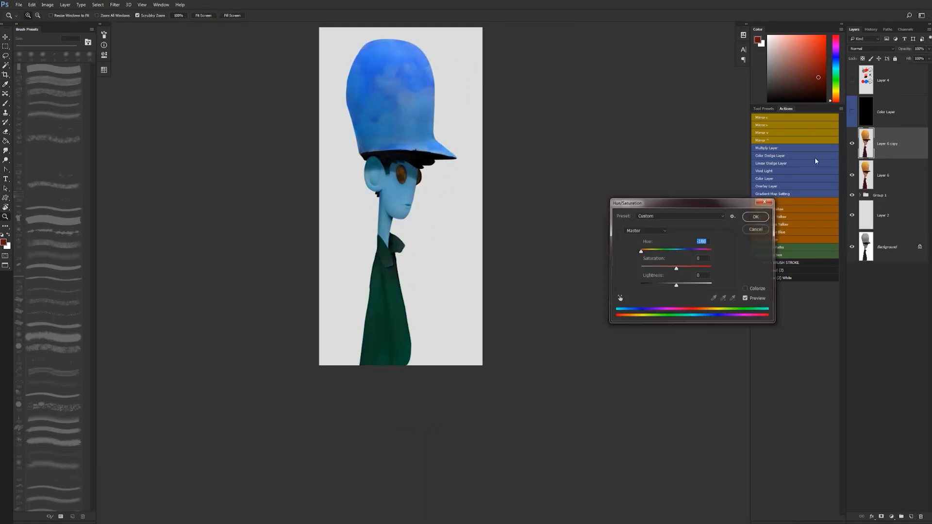
click(872, 49)
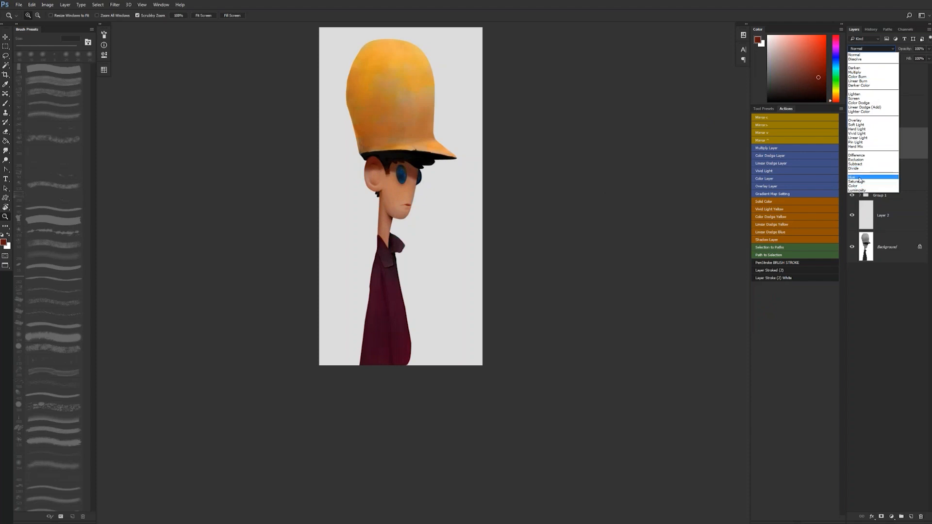
click(854, 178)
click(439, 230)
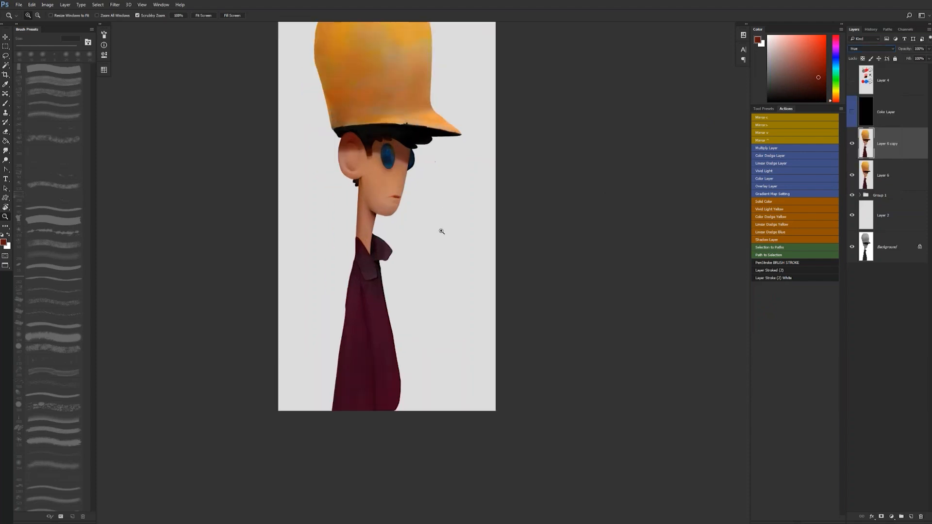
Step: Shift the duplicated layer's hue with Hue/Saturation so that the orange hat turns yellow
key(ctrl+u)
mouse_move(677, 250)
mouse_down()
mouse_move(625, 254)
mouse_move(715, 260)
mouse_move(687, 260)
mouse_up()
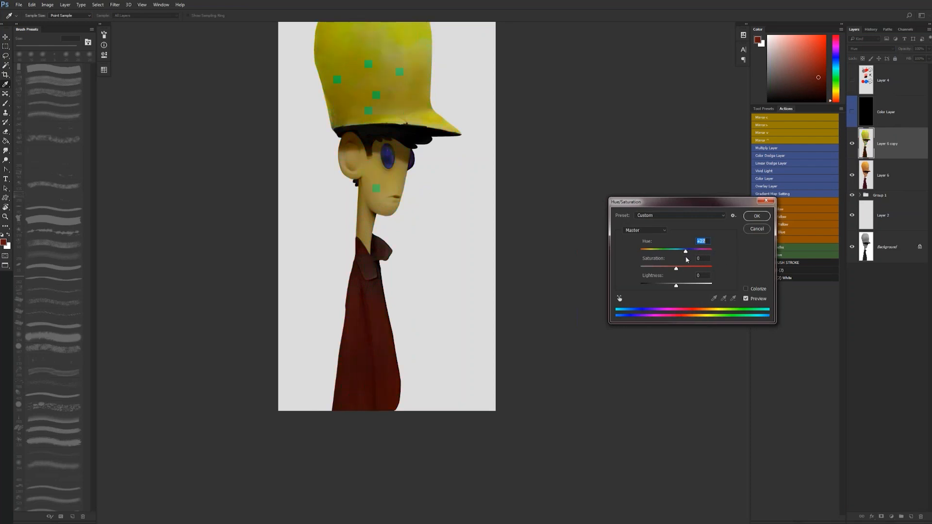
mouse_move(687, 260)
mouse_down()
mouse_move(676, 262)
mouse_move(682, 253)
mouse_up()
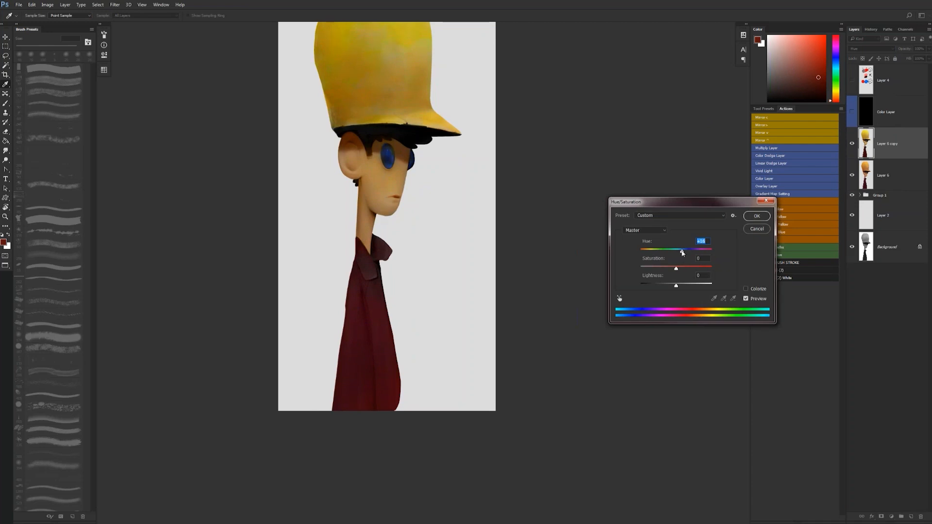
click(766, 214)
key(ctrl+minus)
key(ctrl+minus)
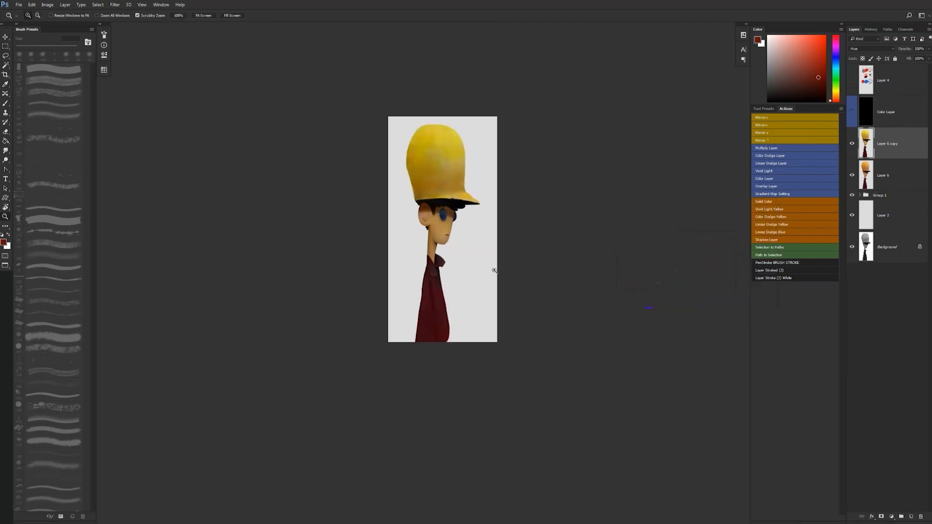
Step: Stamp the visible layers into a new layer and push its shadows and highlights toward blue with Color Balance
key(ctrl+shift+alt+e)
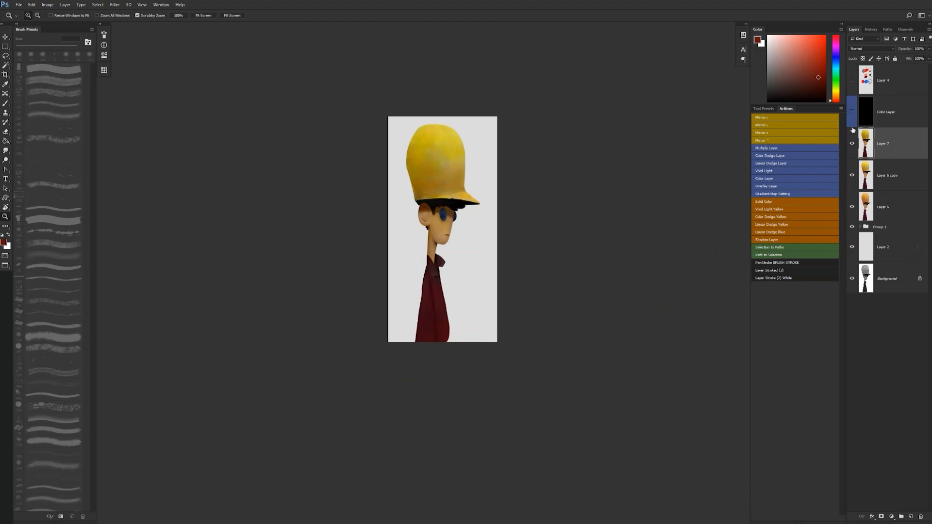
key(ctrl+b)
mouse_move(674, 224)
mouse_down()
mouse_move(666, 240)
mouse_move(678, 227)
mouse_move(666, 226)
mouse_move(677, 233)
mouse_up()
click(615, 261)
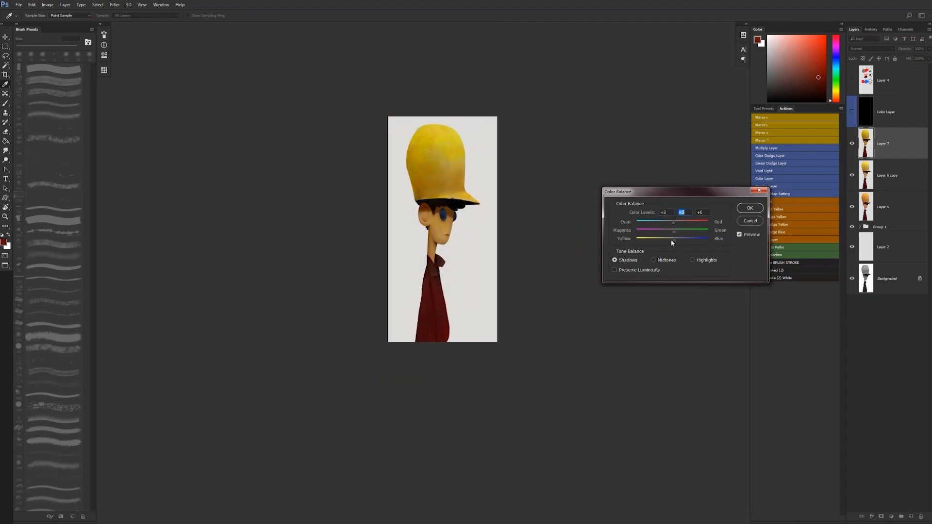
drag(675, 241, 690, 242)
click(693, 260)
drag(669, 243, 675, 242)
click(748, 208)
Step: Review the color-balanced character in full-screen view and return to the standard screen mode
key(z)
click(475, 264)
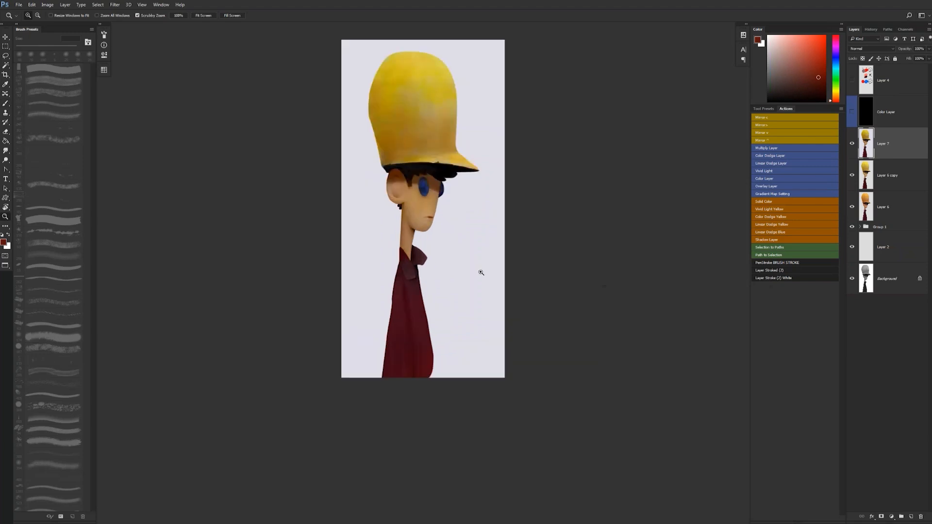
click(479, 270)
drag(481, 273, 477, 304)
key(f)
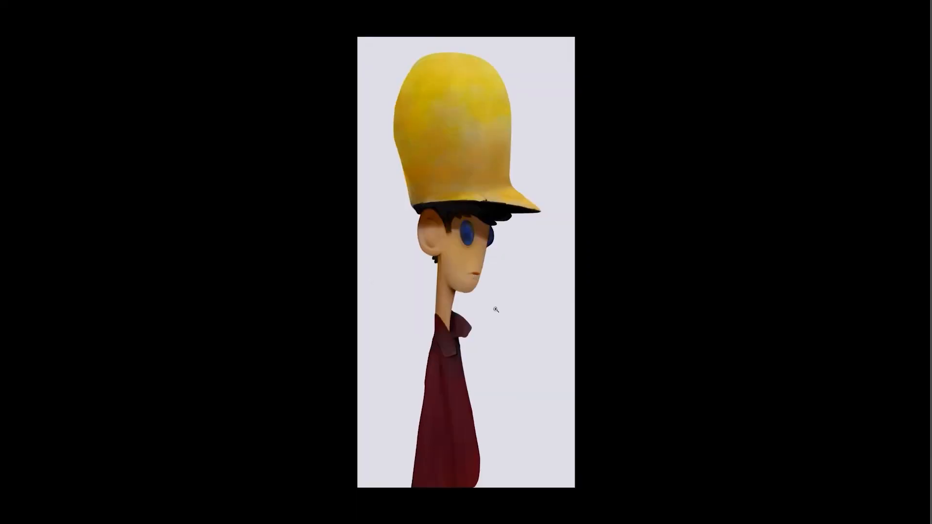
key(f)
key(f)
key(f)
key(f)
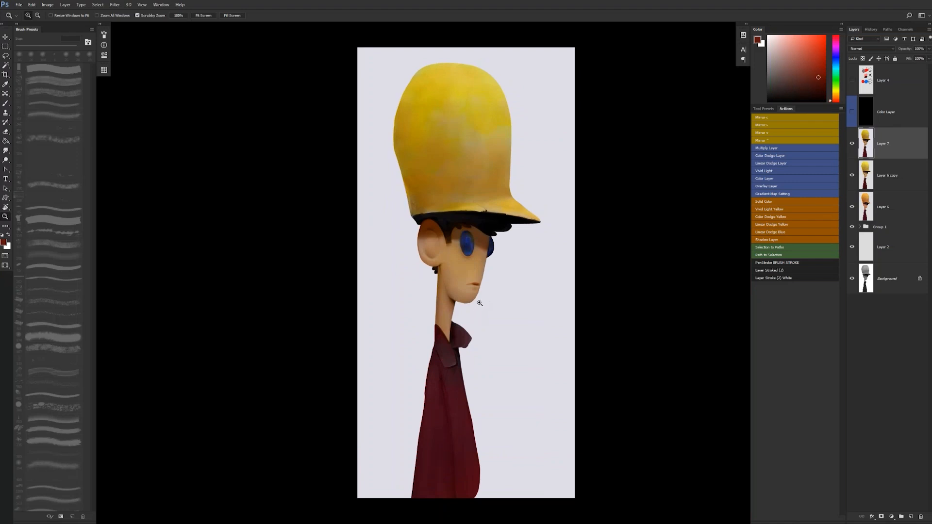
key(f)
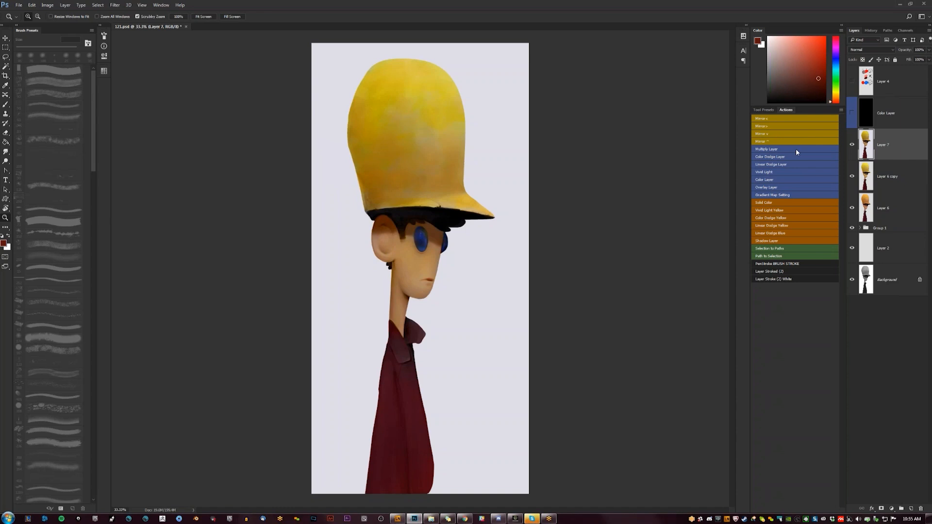
Step: Turn off Button Mode for the actions so that their recorded steps are listed
click(842, 110)
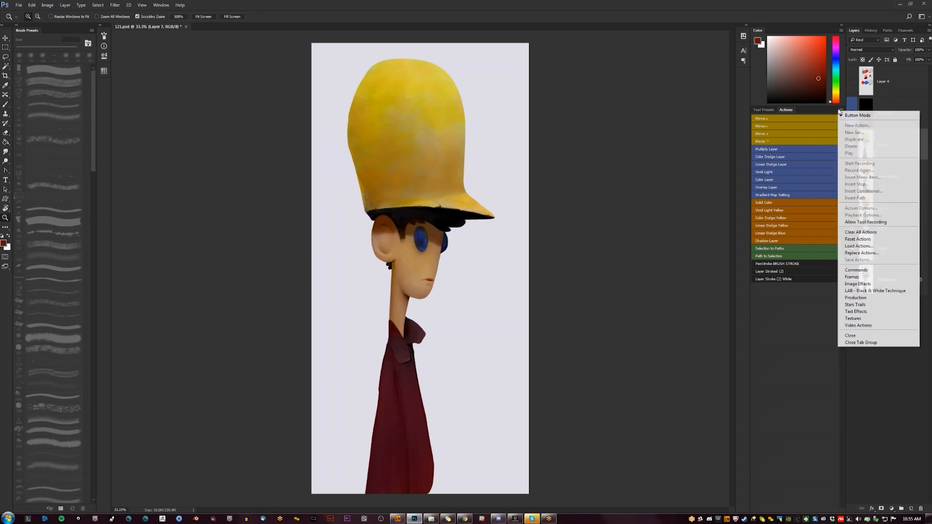
click(857, 115)
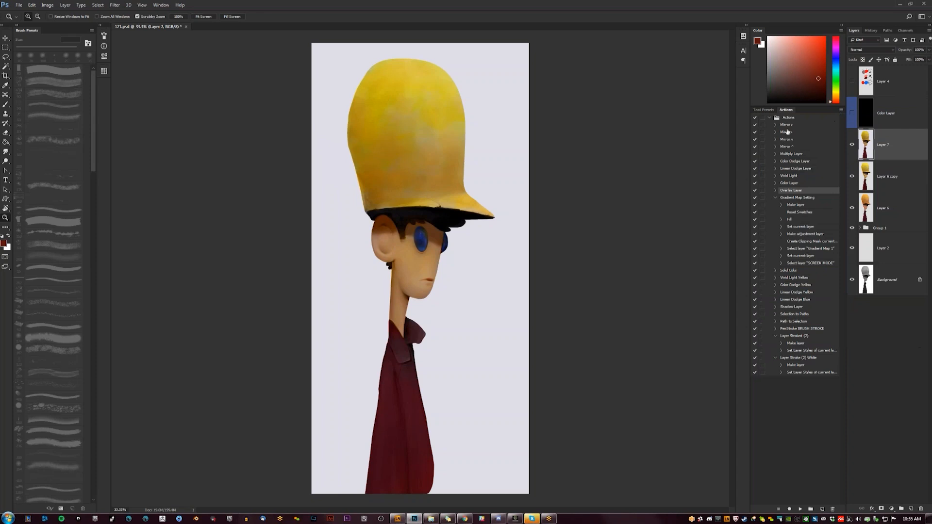
Step: Turn Button Mode back on so that the actions appear as colored buttons
click(841, 109)
click(857, 116)
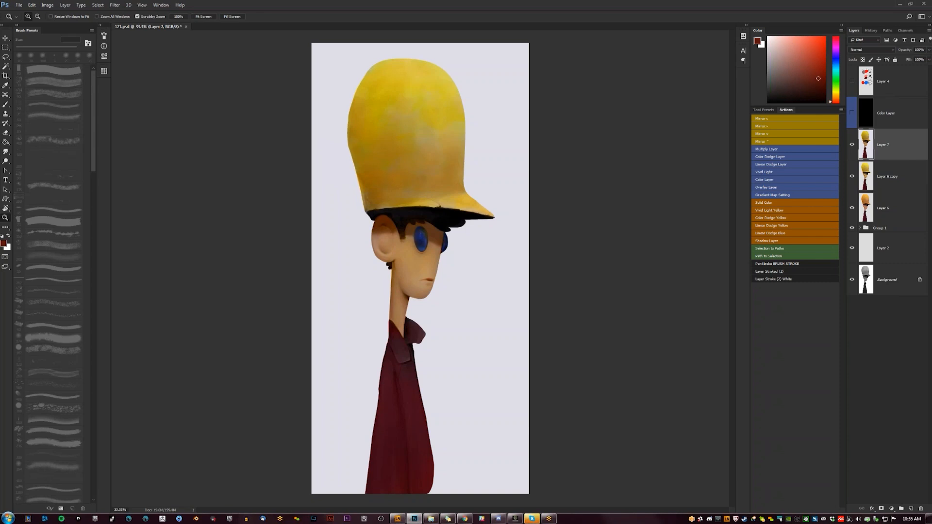
Step: Set up the first brush preset at 100 px with an orange tone sampled from the hat, and test a stroke on the hat's edge
key(b)
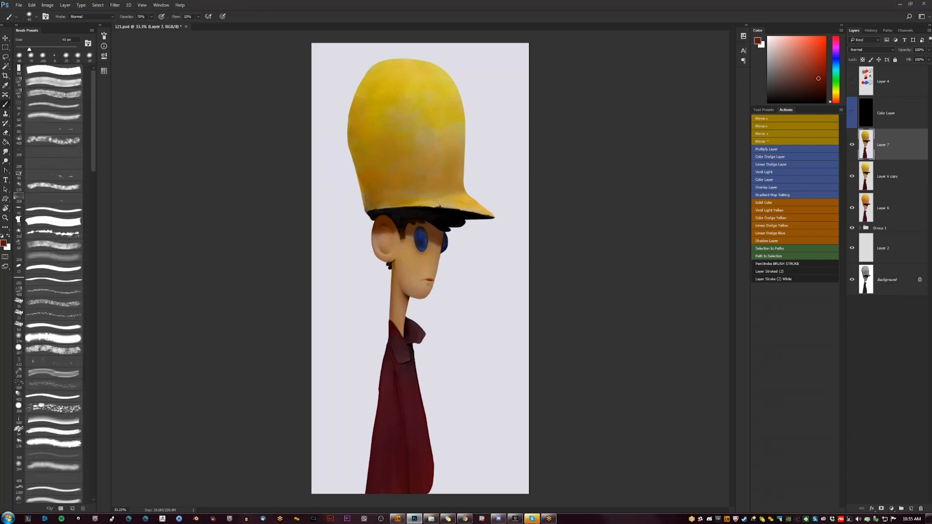
alt+click(399, 174)
click(53, 70)
key(bracketright)
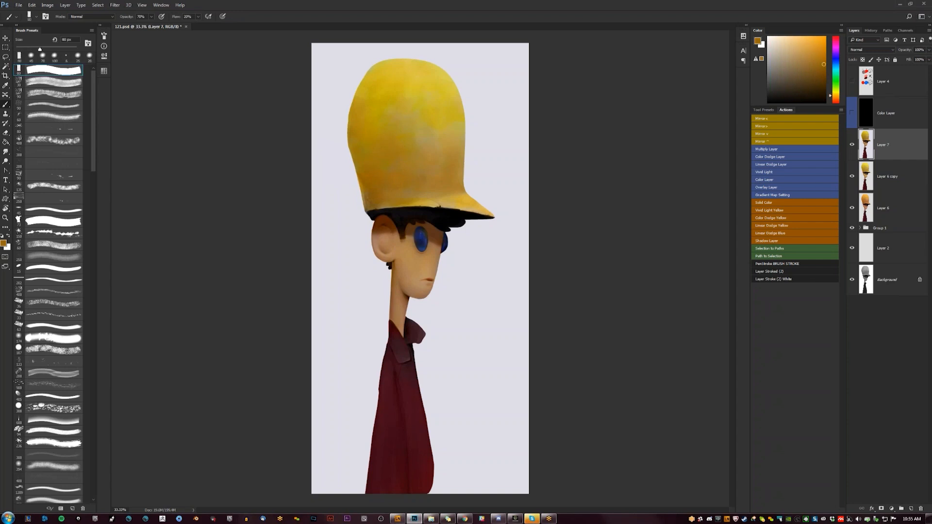
key(bracketright)
drag(349, 149, 352, 162)
key(ctrl+z)
Step: Sample several yellow-orange tones across the middle and lower part of the hat for the brush
alt+click(371, 163)
alt+click(398, 133)
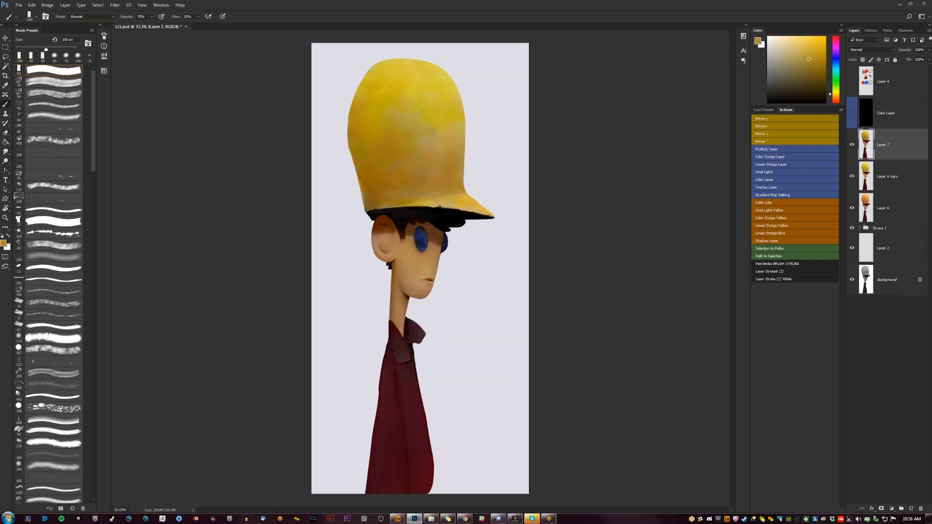
alt+click(431, 154)
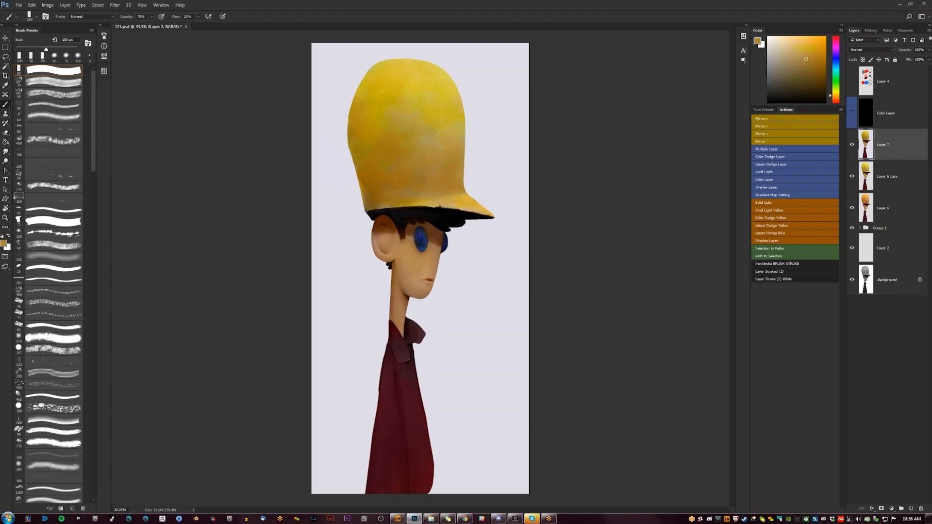
alt+click(407, 179)
alt+click(373, 180)
alt+click(416, 175)
Step: Inspect the finished yellow-hatted character in the full-screen modes with the panels hidden, ending in the standard screen mode
key(f)
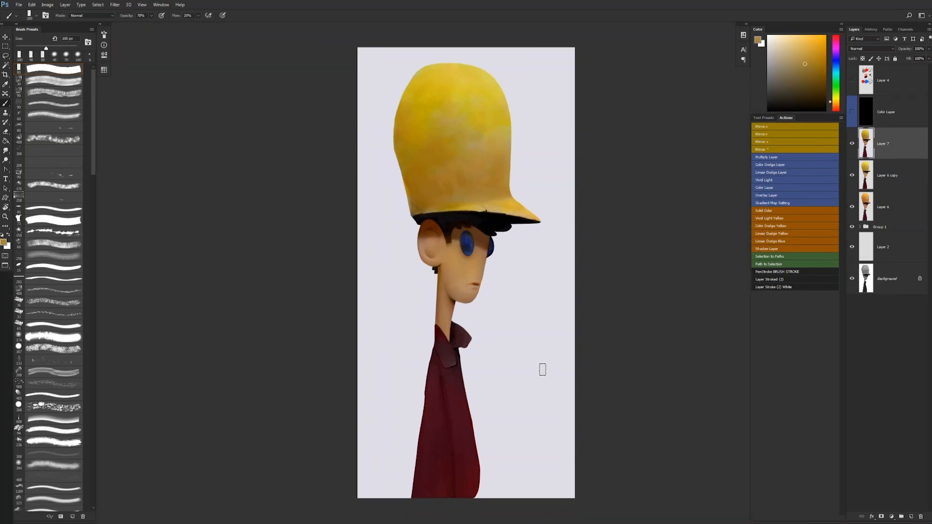
key(z)
key(f)
click(546, 369)
alt+click(546, 369)
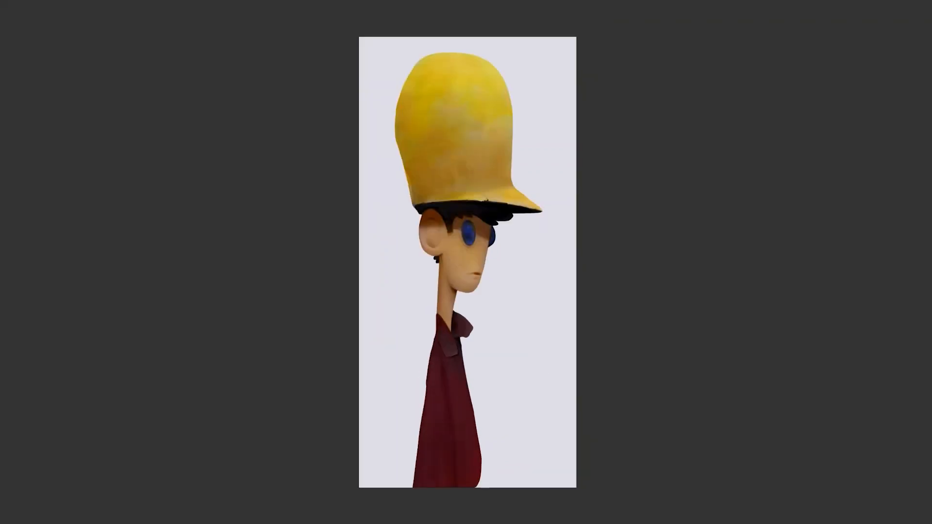
key(f)
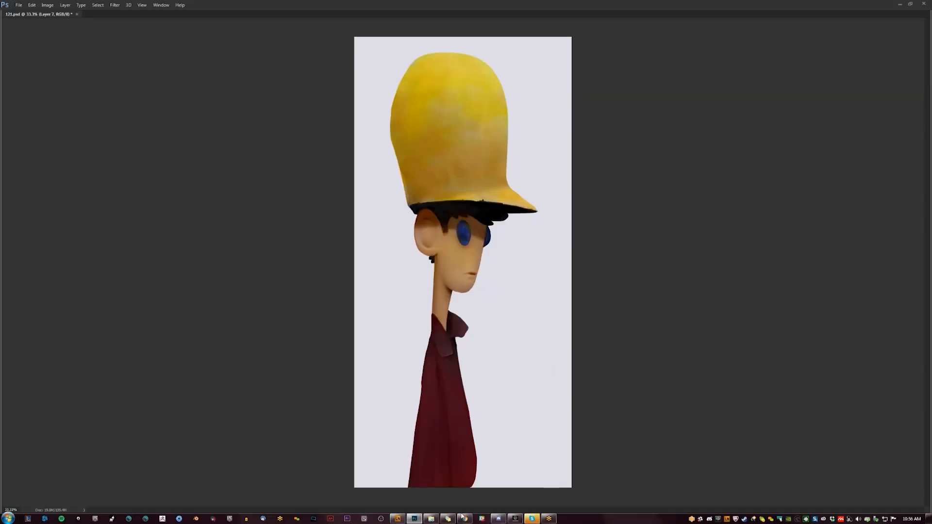
mouse_move(554, 519)
key(f)
key(f)
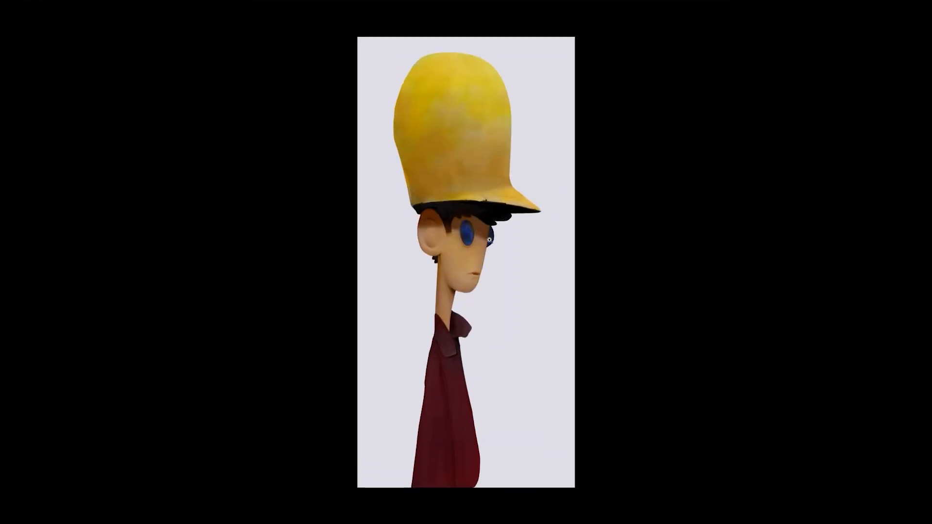
key(f)
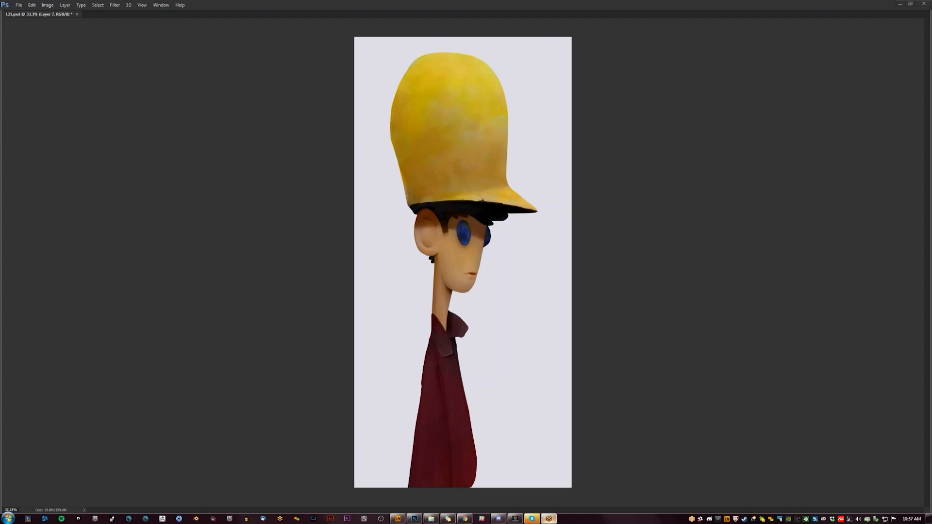
key(alt+Tab)
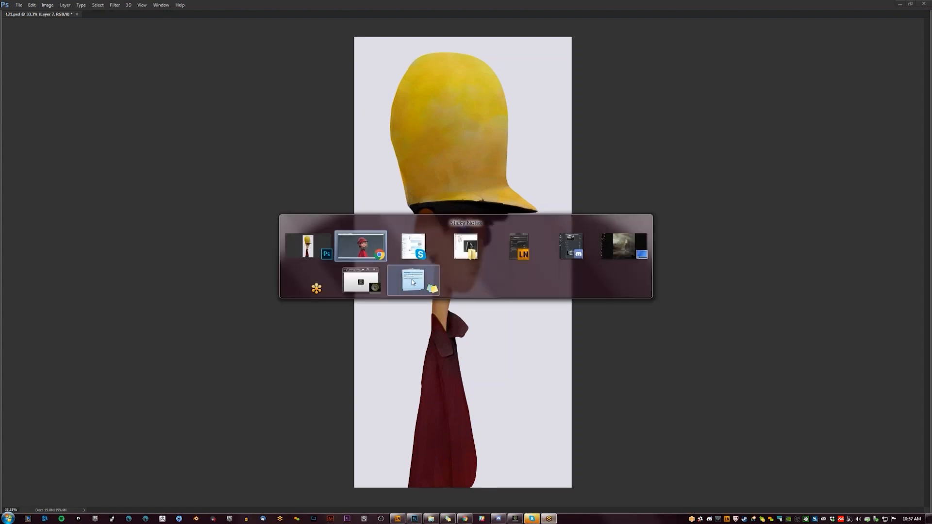
click(329, 261)
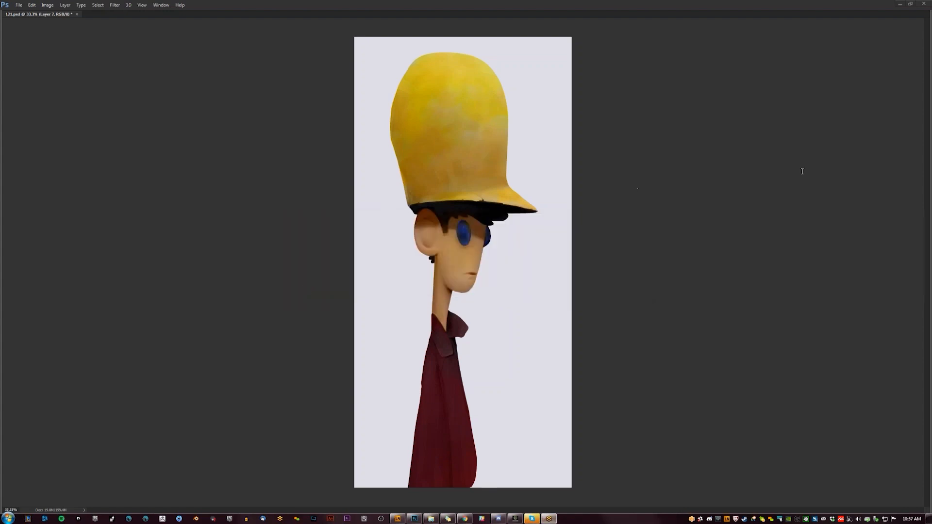